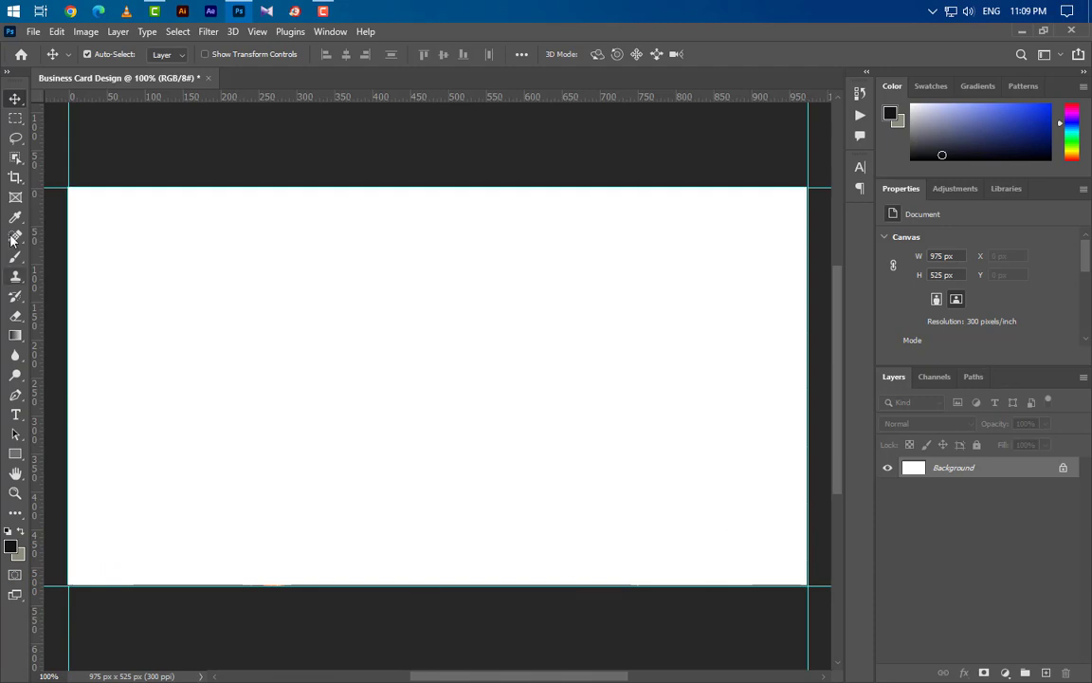
- Enlarge the canvas to 3.5 × 2 inches (1050 × 600 px) in Canvas Size
left_click(86, 31)
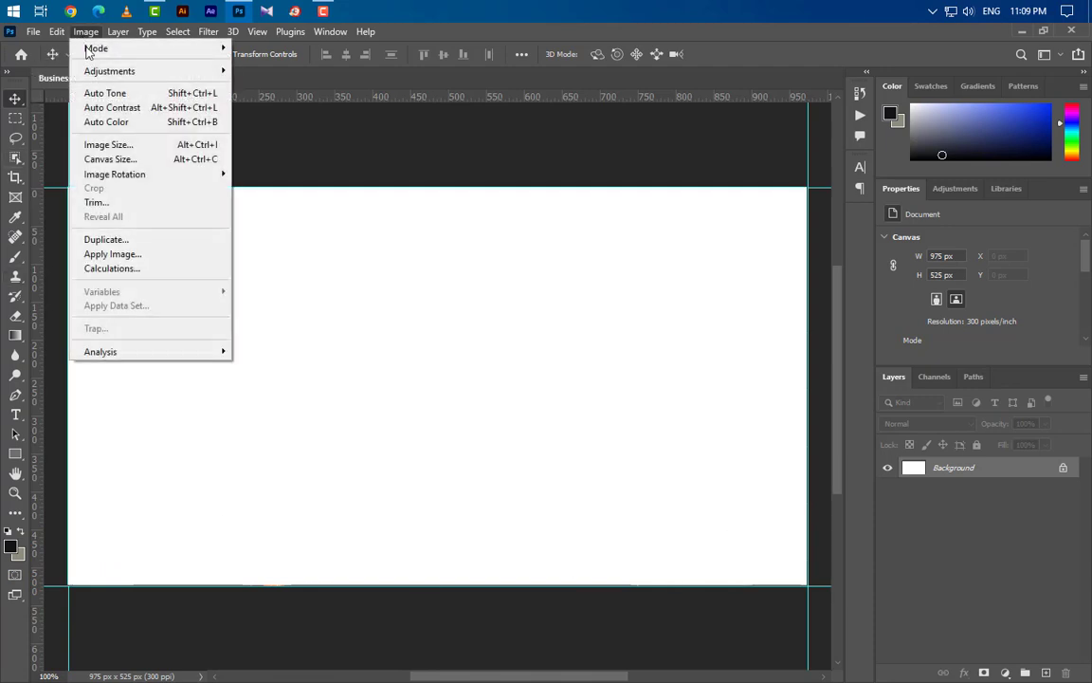
left_click(108, 159)
left_click(573, 240)
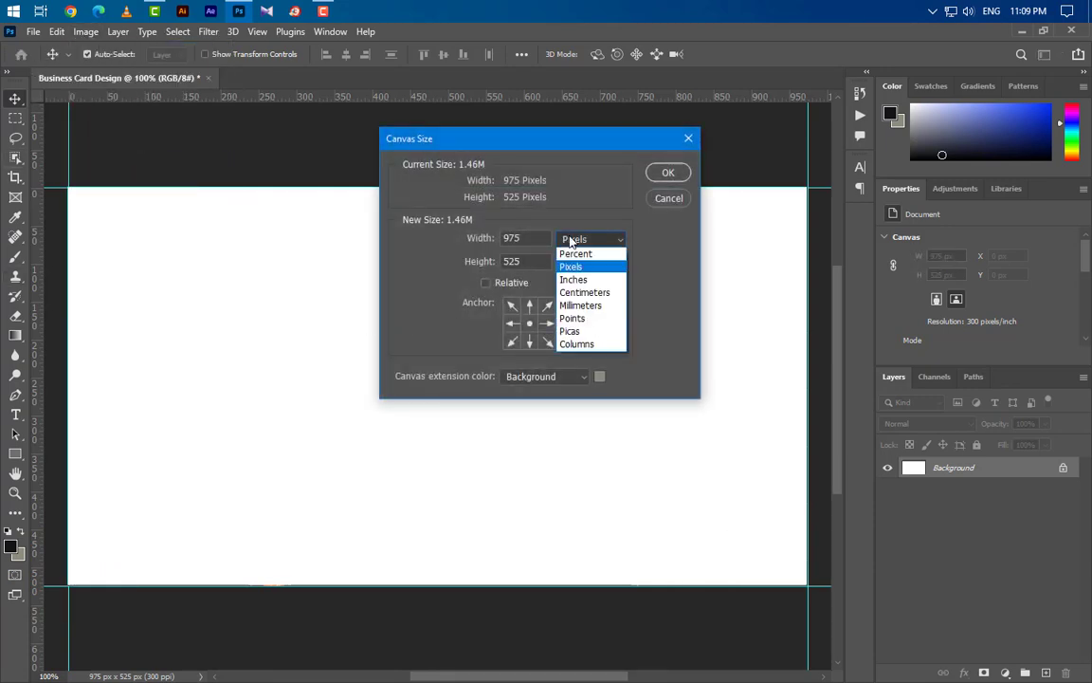
left_click(574, 270)
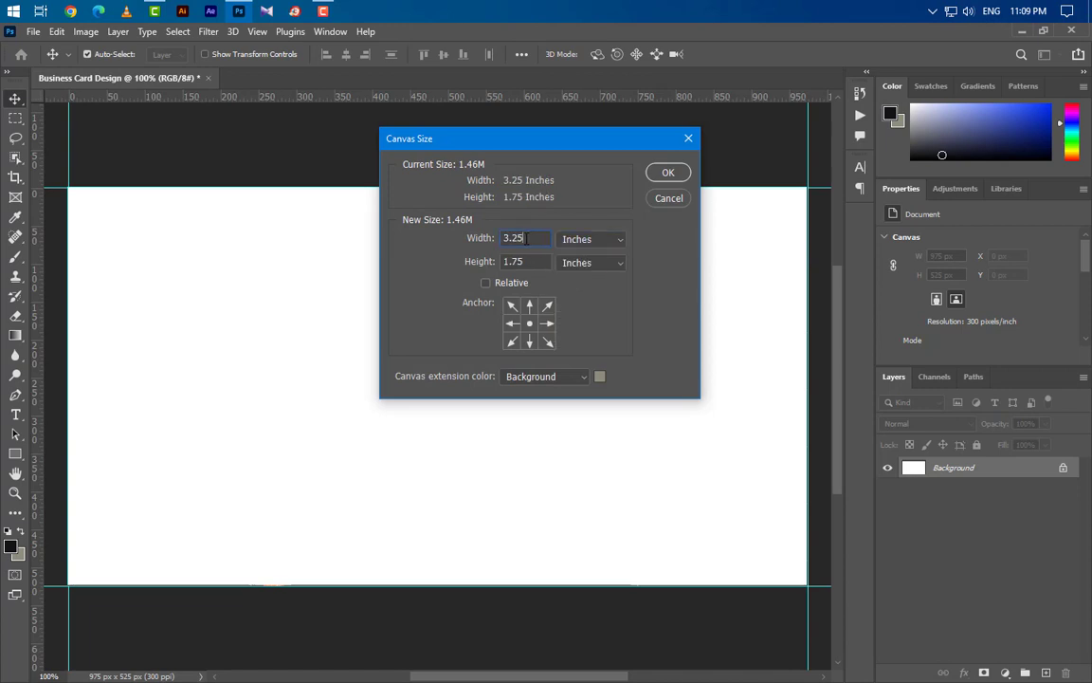
left_click(527, 239)
key("BackSpace")
key("BackSpace")
type("5")
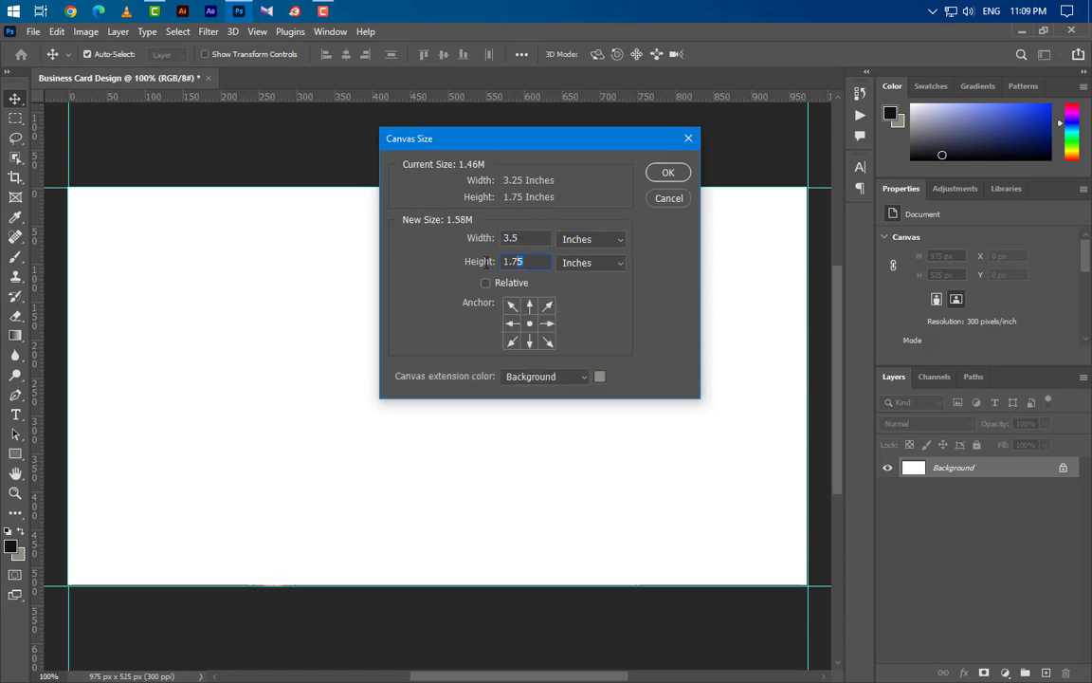
type("2")
left_click(666, 174)
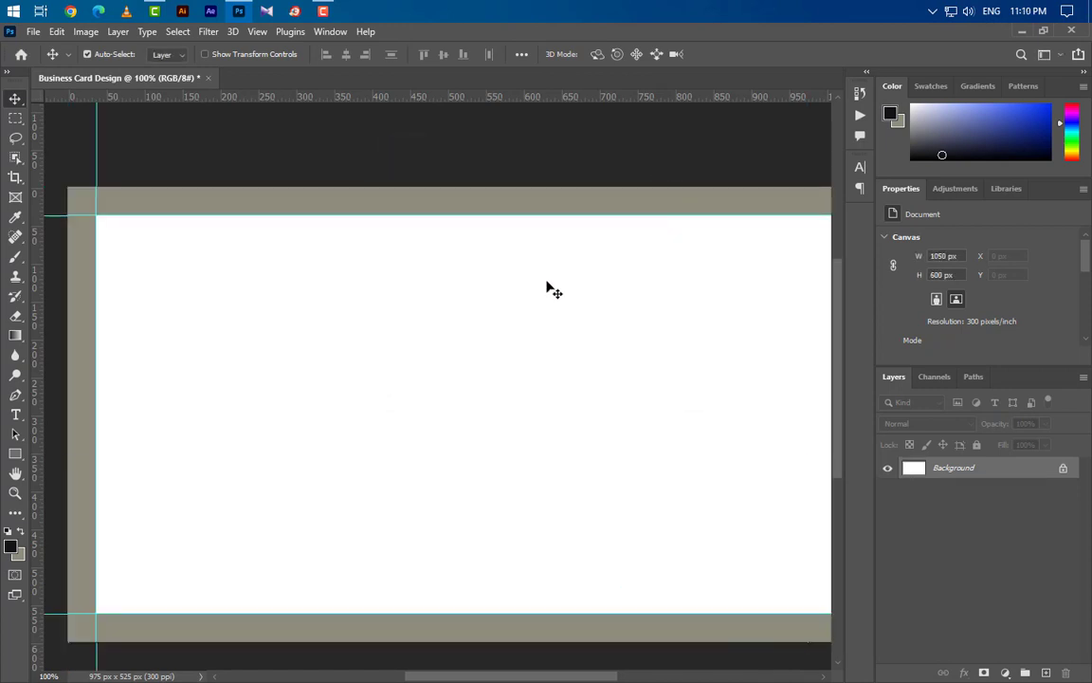
key("ctrl+0")
- Drag guides from the rulers to mark the card's top, bottom and left edges
left_click_drag(582, 97, 565, 196)
left_click_drag(504, 96, 463, 609)
left_click_drag(36, 403, 816, 434)
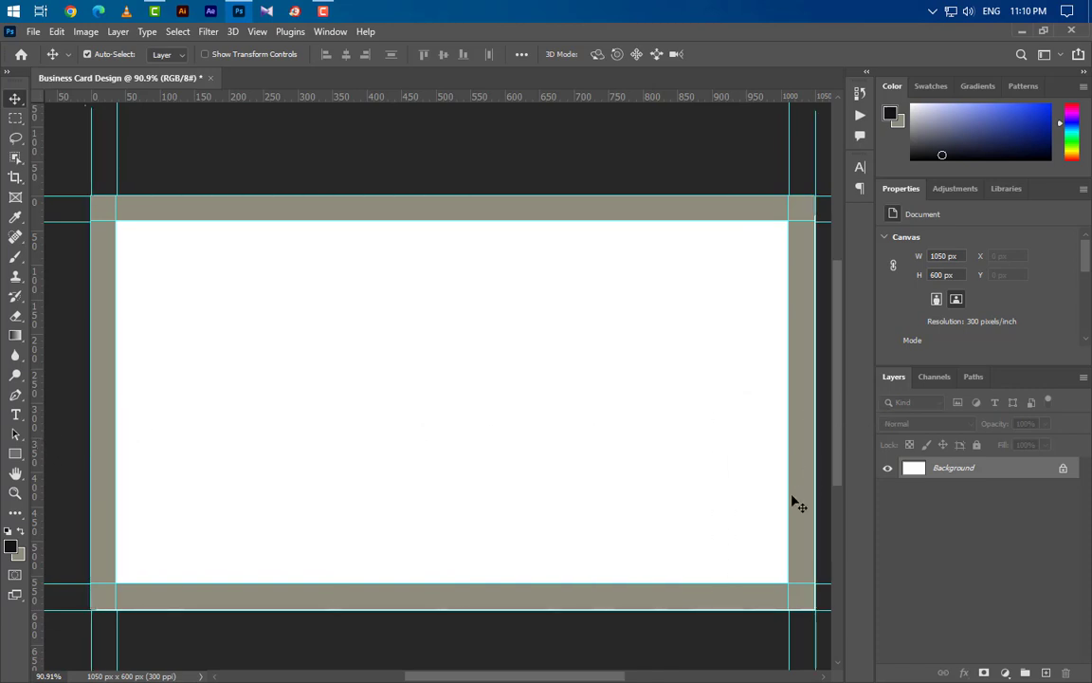
- Enlarge the canvas again to 3.75 × 2.25 inches (1125 × 675 px)
left_click(84, 31)
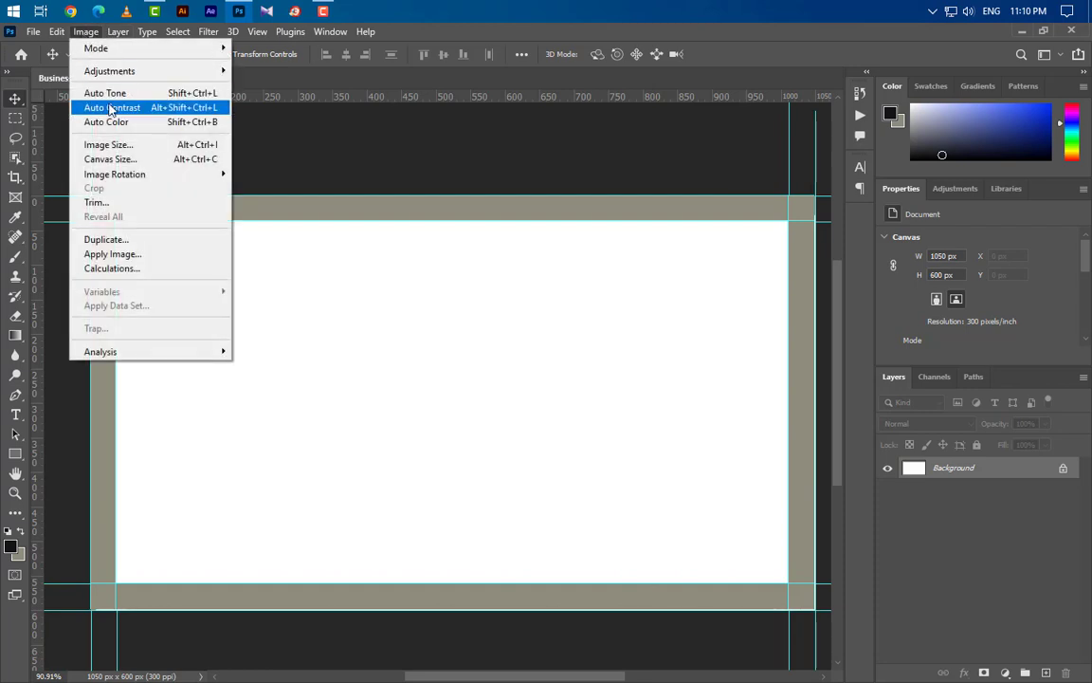
left_click(111, 161)
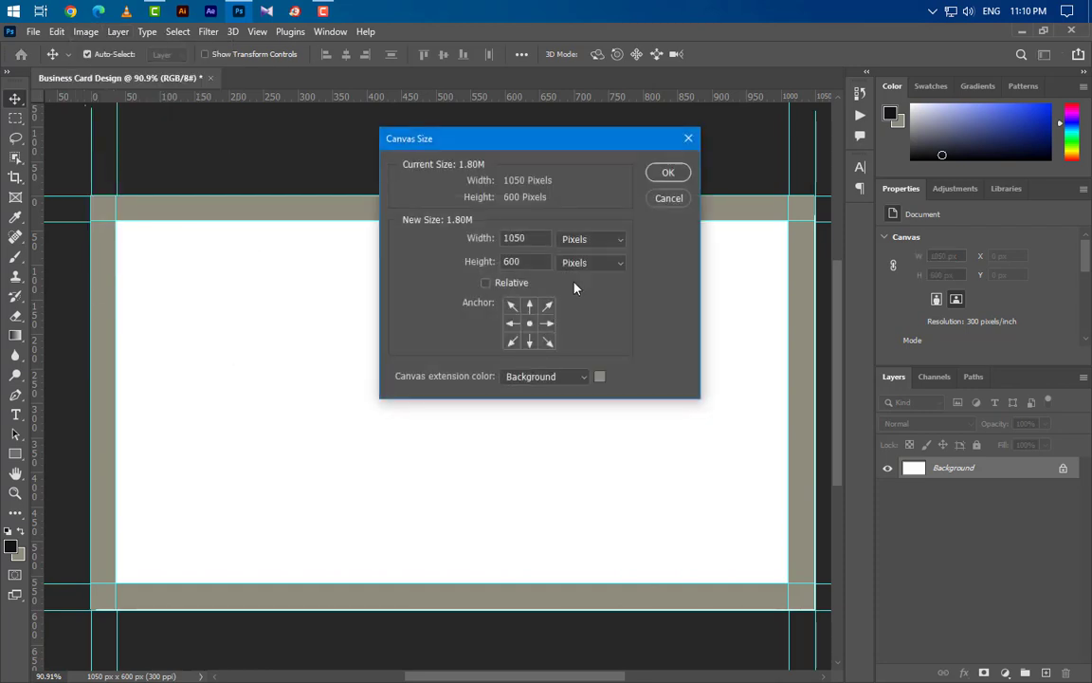
left_click(588, 239)
left_click(586, 282)
left_click(529, 240)
key("BackSpace")
type("75")
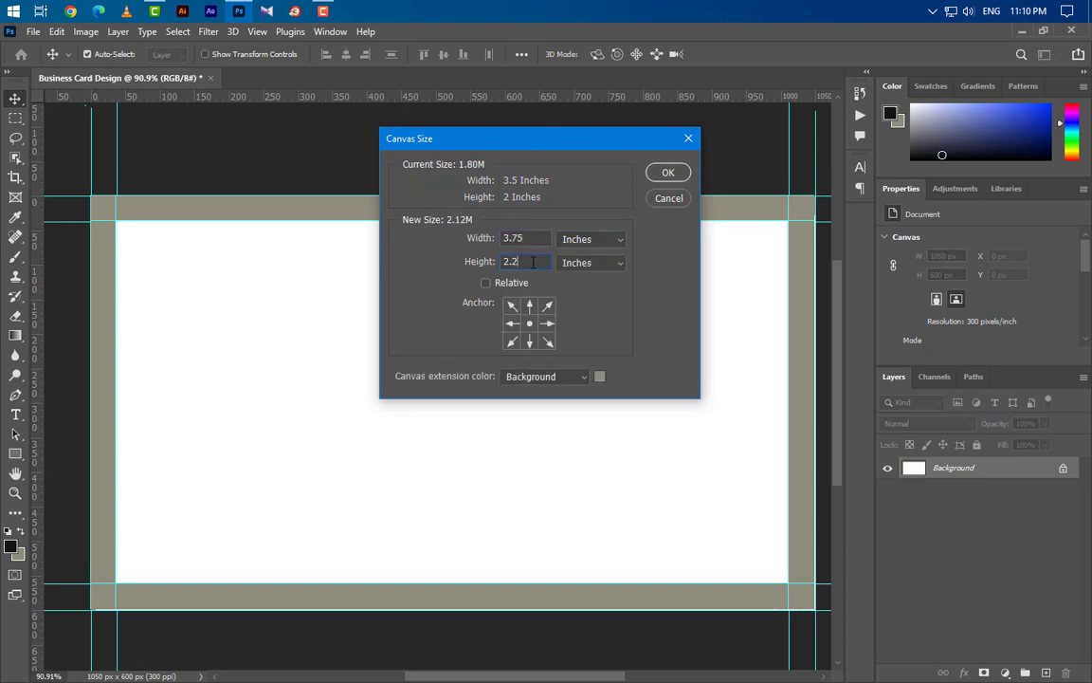
left_click(668, 172)
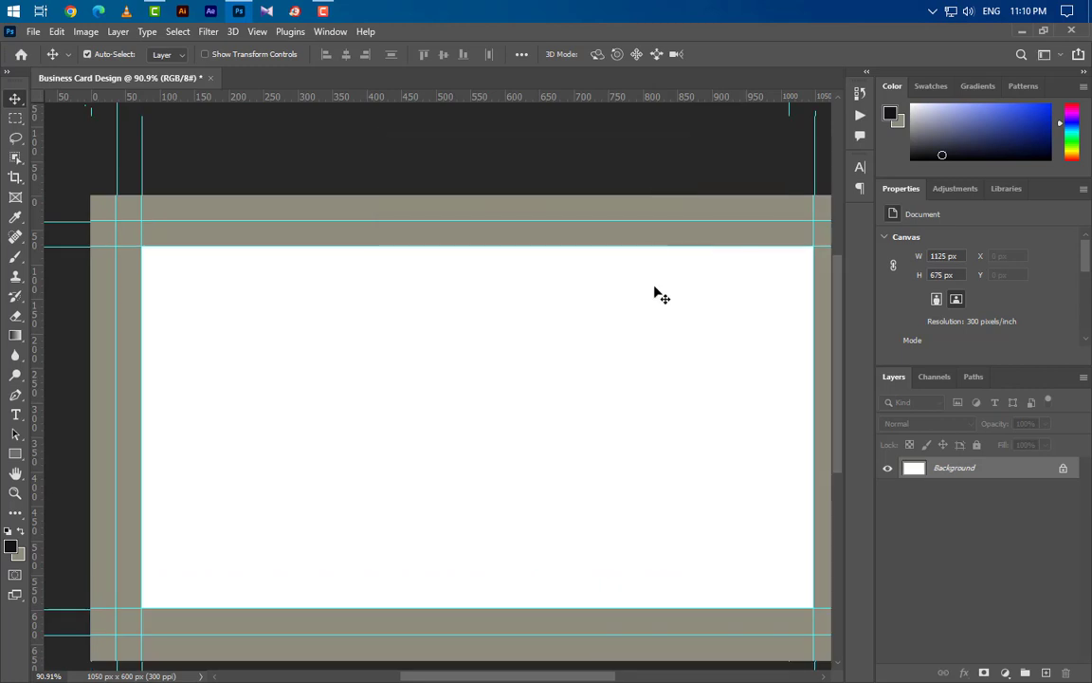
- Sample white as the foreground colour and fill the whole canvas with it
scroll(627, 407, "down", 2)
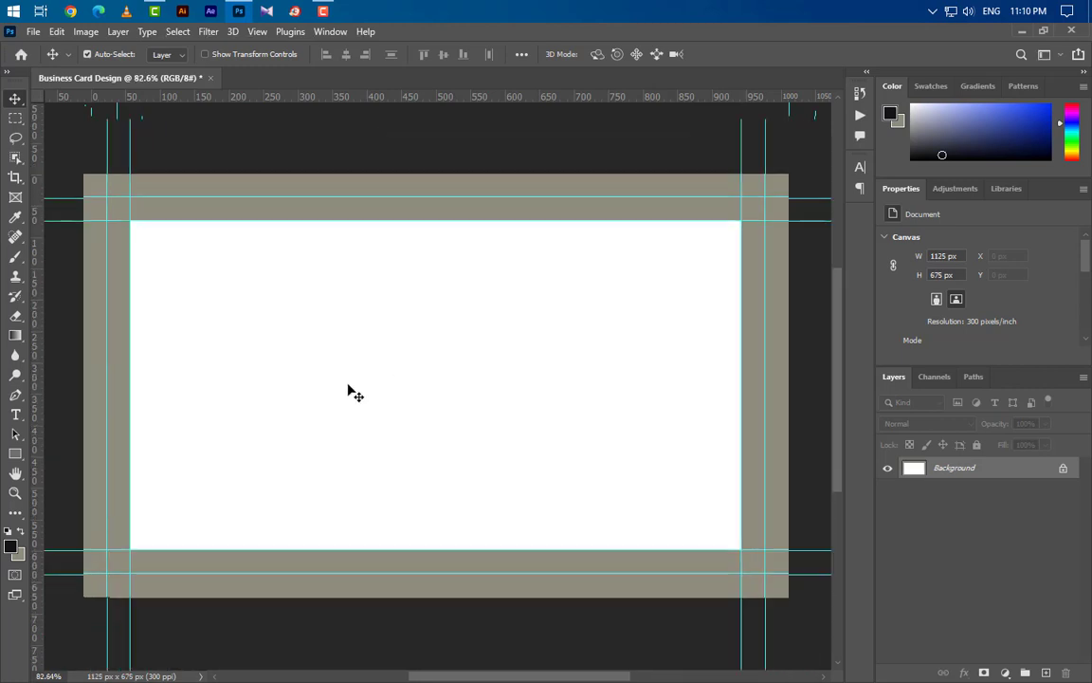
left_click(11, 546)
left_click(400, 346)
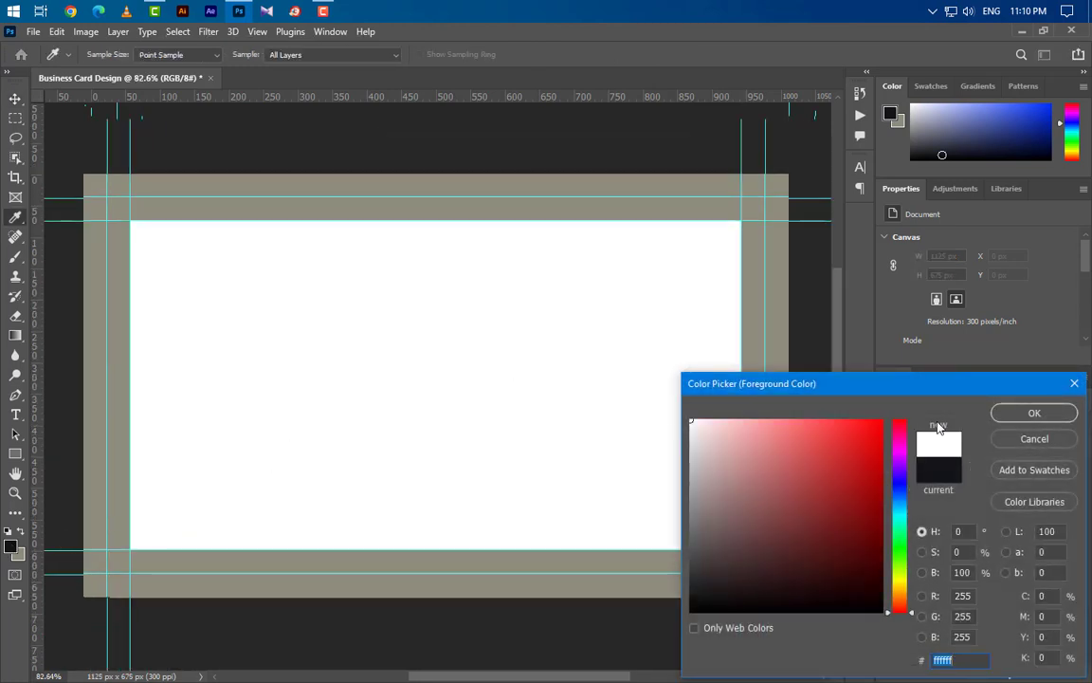
left_click(1033, 413)
key("v")
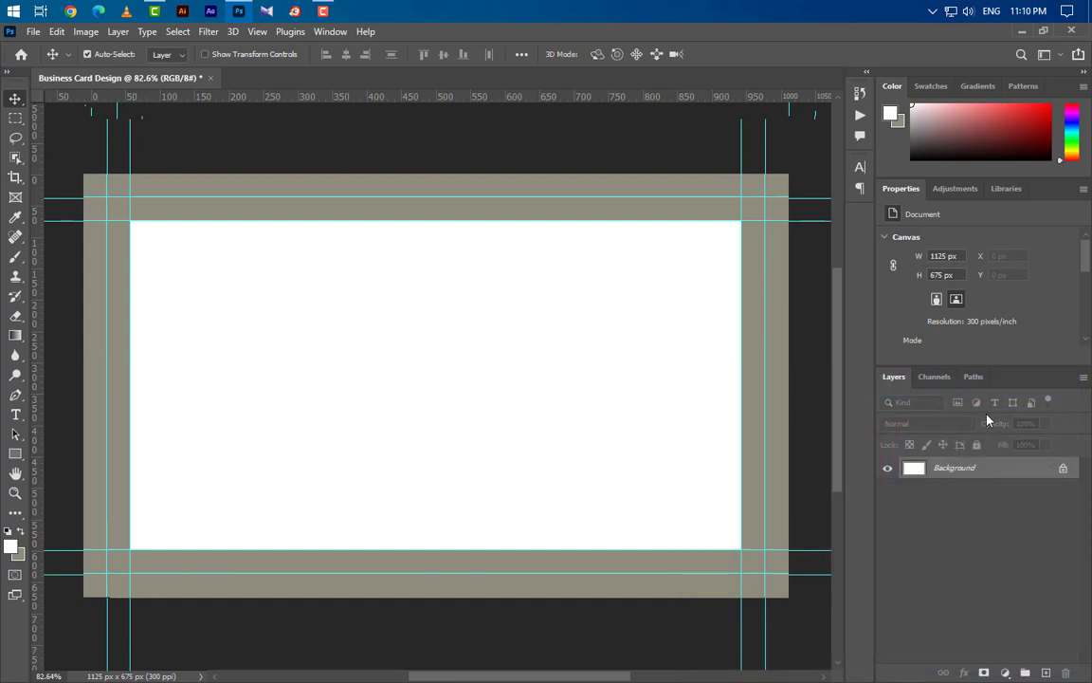
left_click(55, 32)
left_click(69, 268)
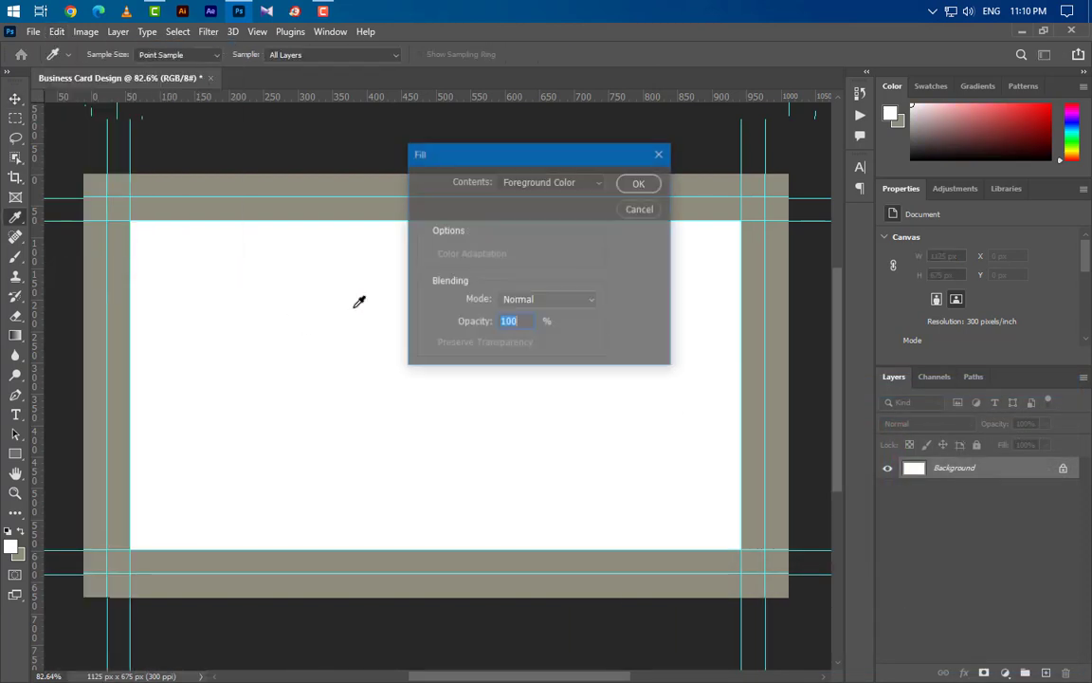
left_click(633, 183)
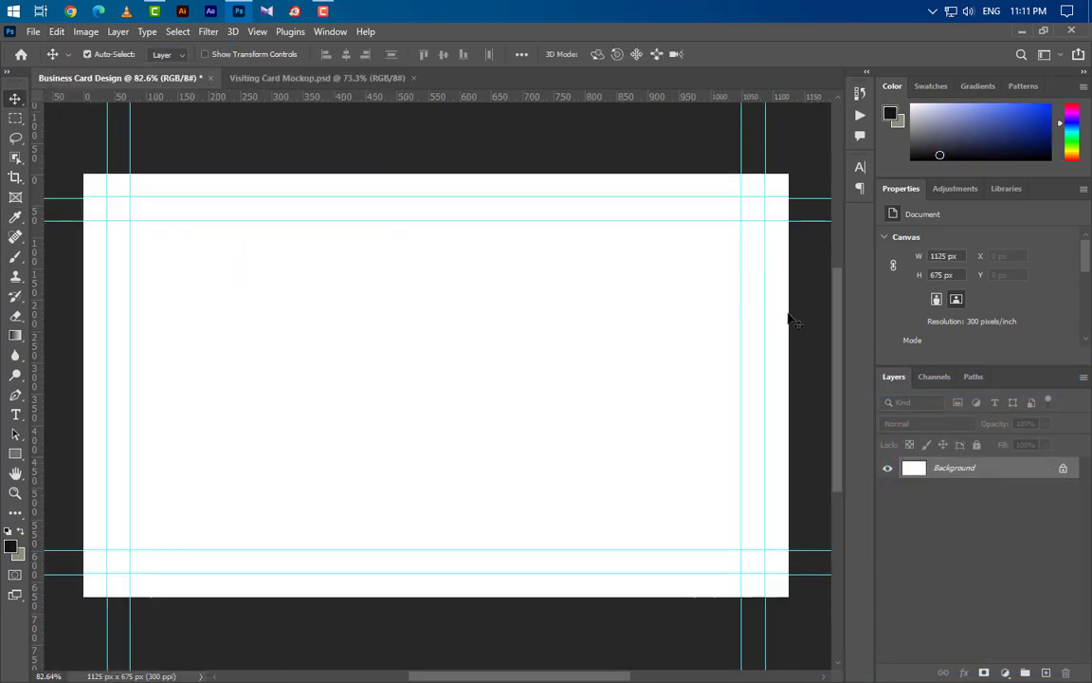
- Add a #131418 Solid Color fill layer and a new empty Layer 1 above it
left_click(1004, 672)
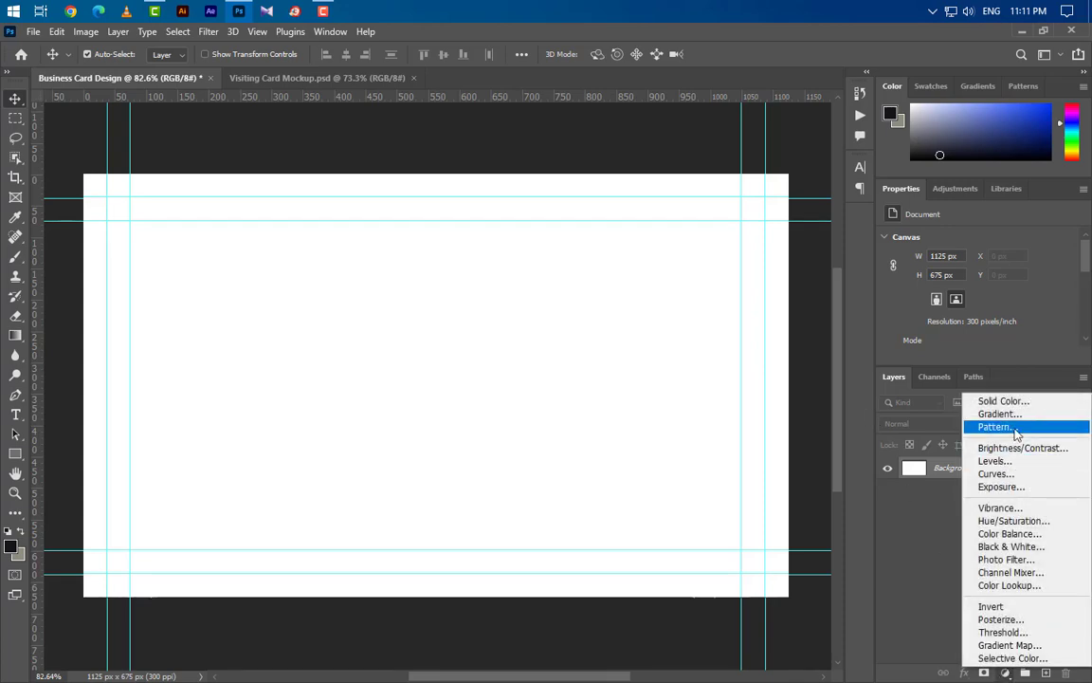
left_click(1006, 398)
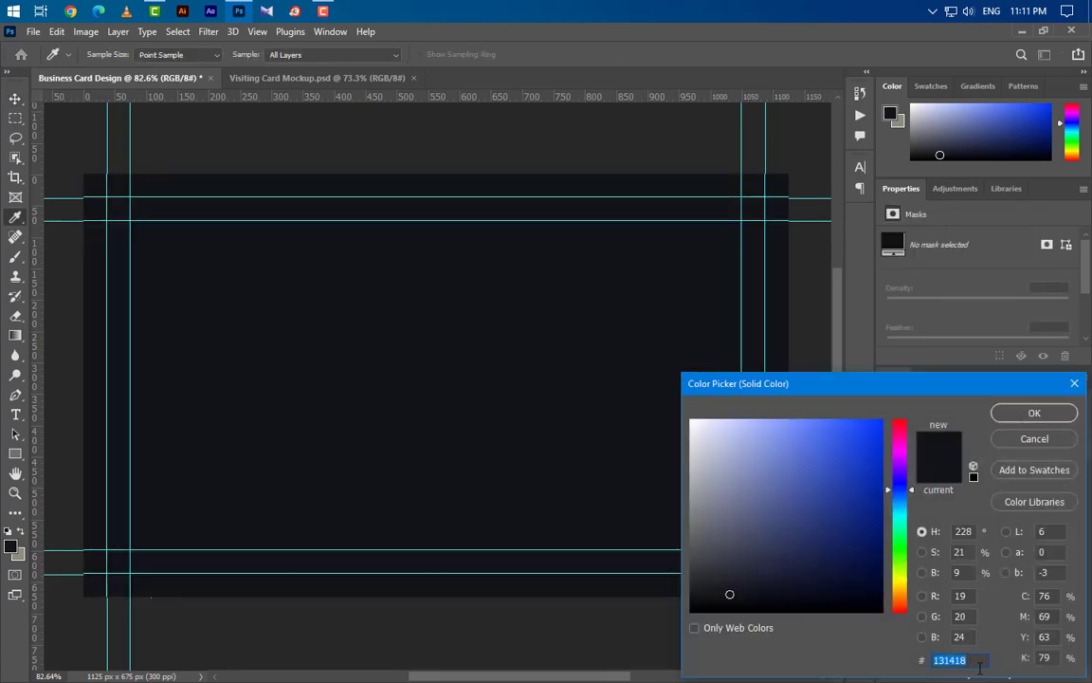
left_click(1033, 414)
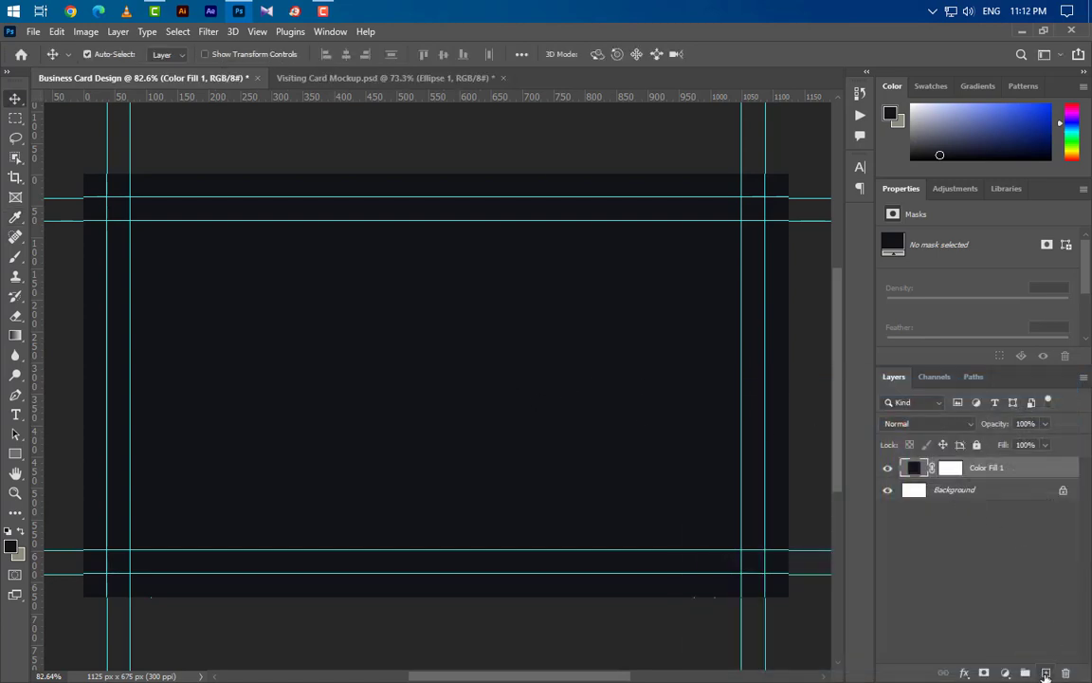
left_click(1046, 672)
right_click(16, 454)
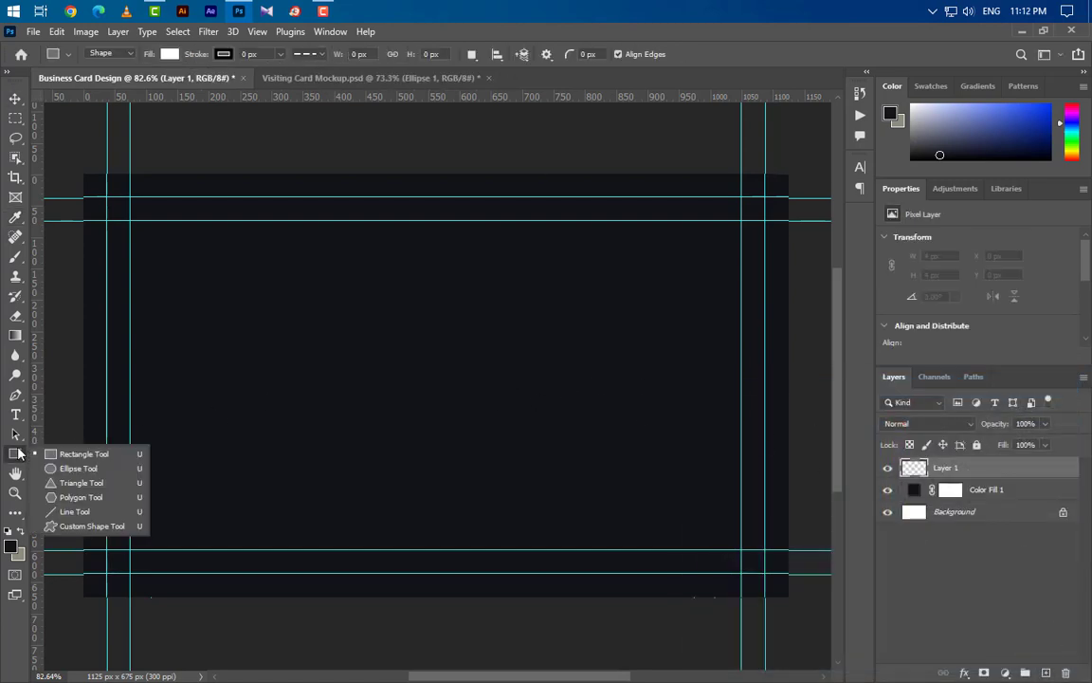
- Draw a white circle with the Ellipse tool and set its width to 485 px
left_click(84, 456)
left_click_drag(337, 256, 580, 499)
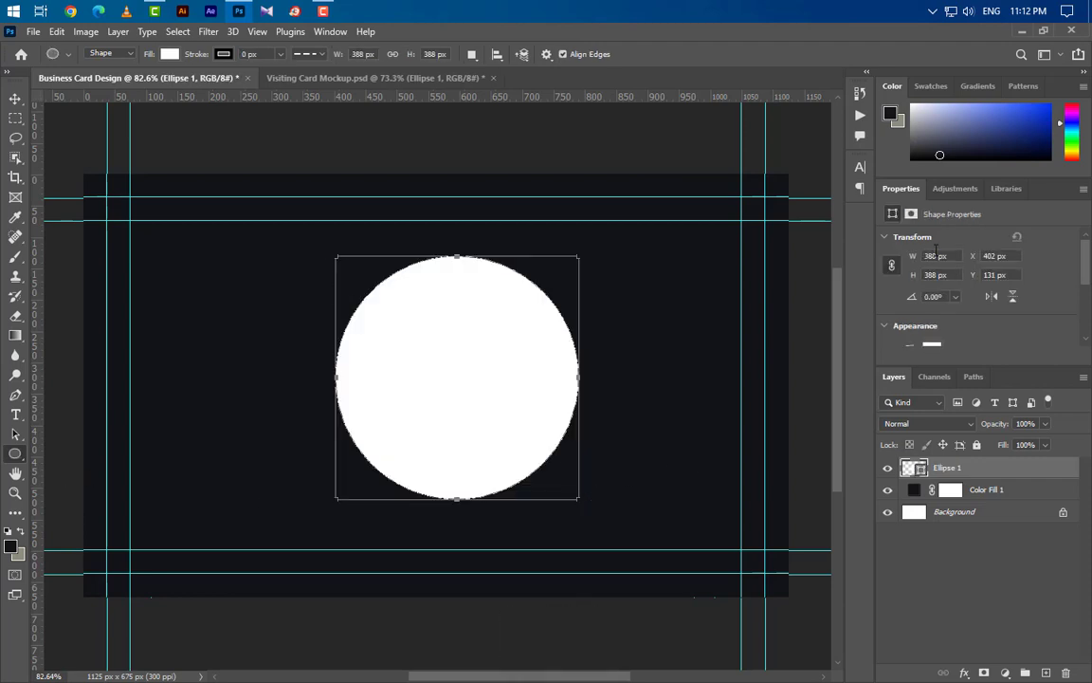
type("485")
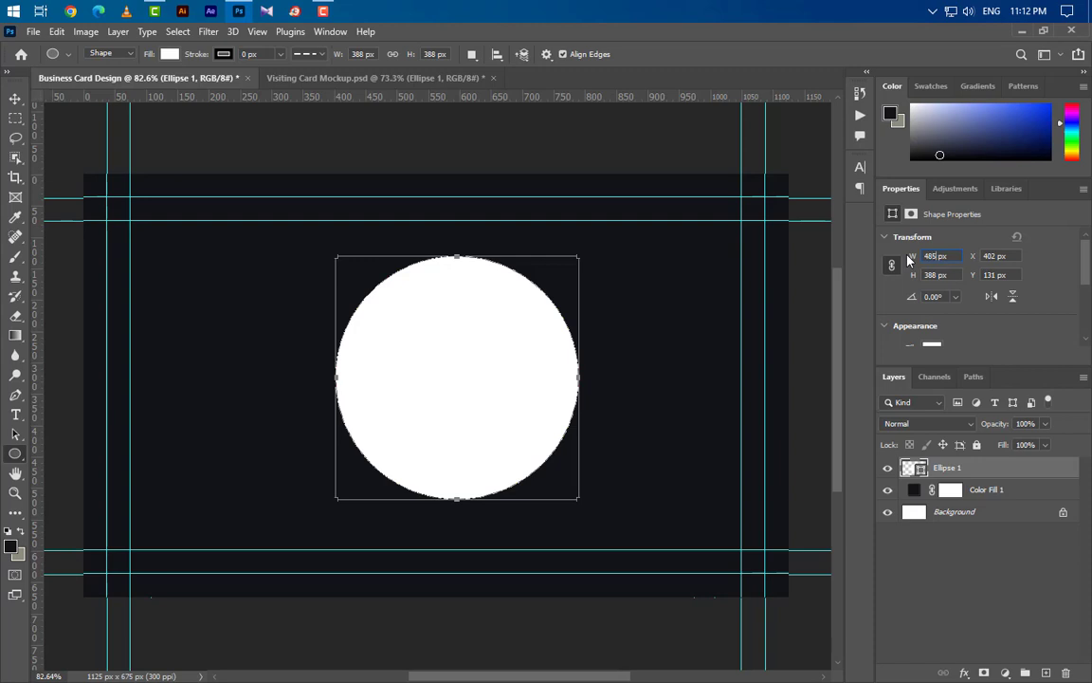
key("Return")
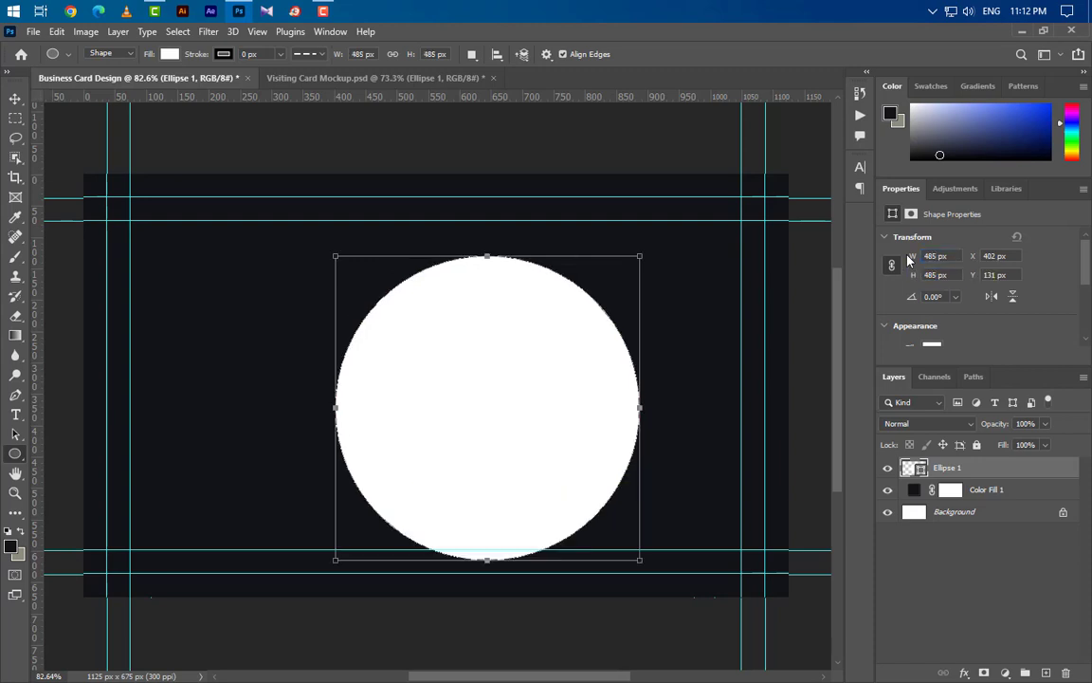
- Move the circle into the card's top-right corner, partly off the edges
key("ctrl+t")
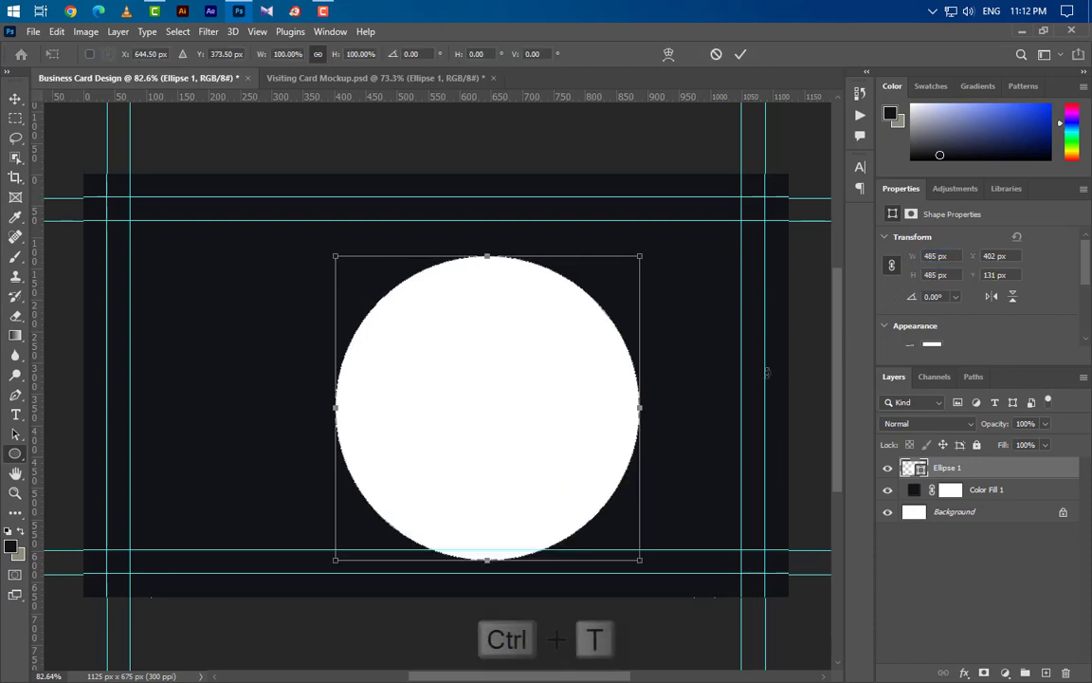
left_click_drag(480, 449, 708, 278)
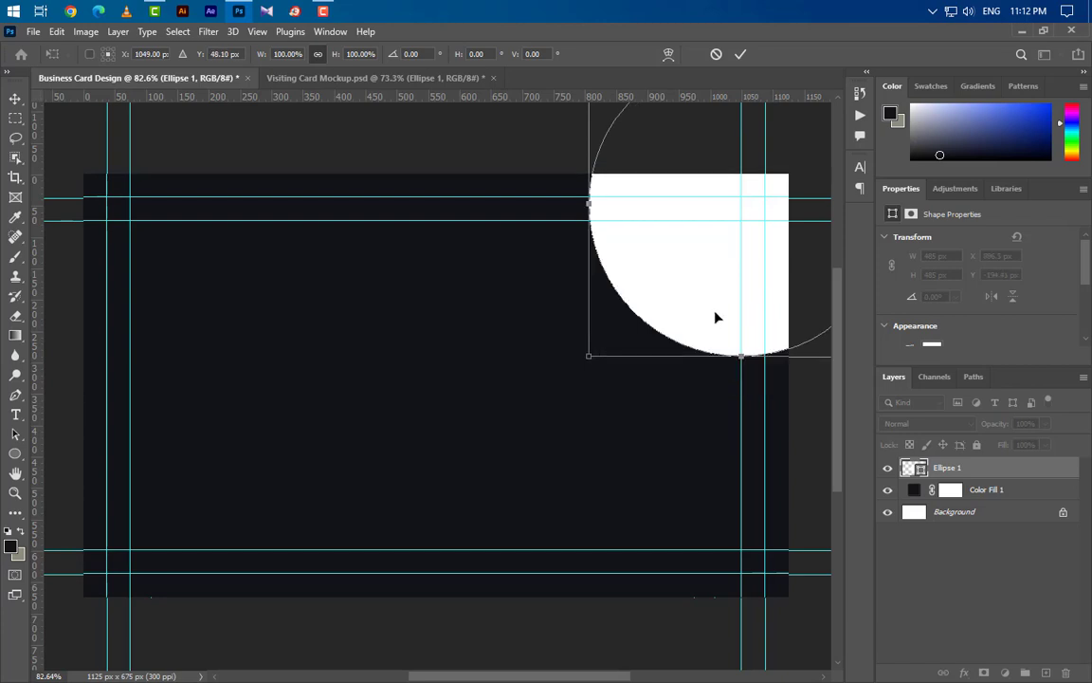
key("Left")
key("Up")
key("Up")
key("Up")
key("Up")
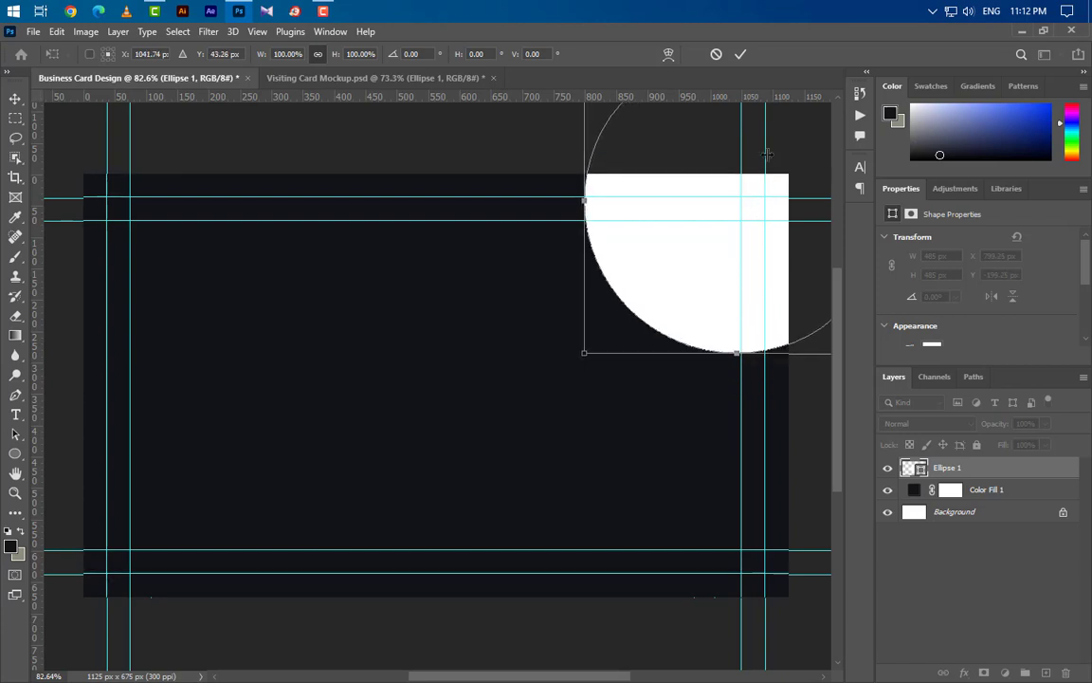
left_click(741, 55)
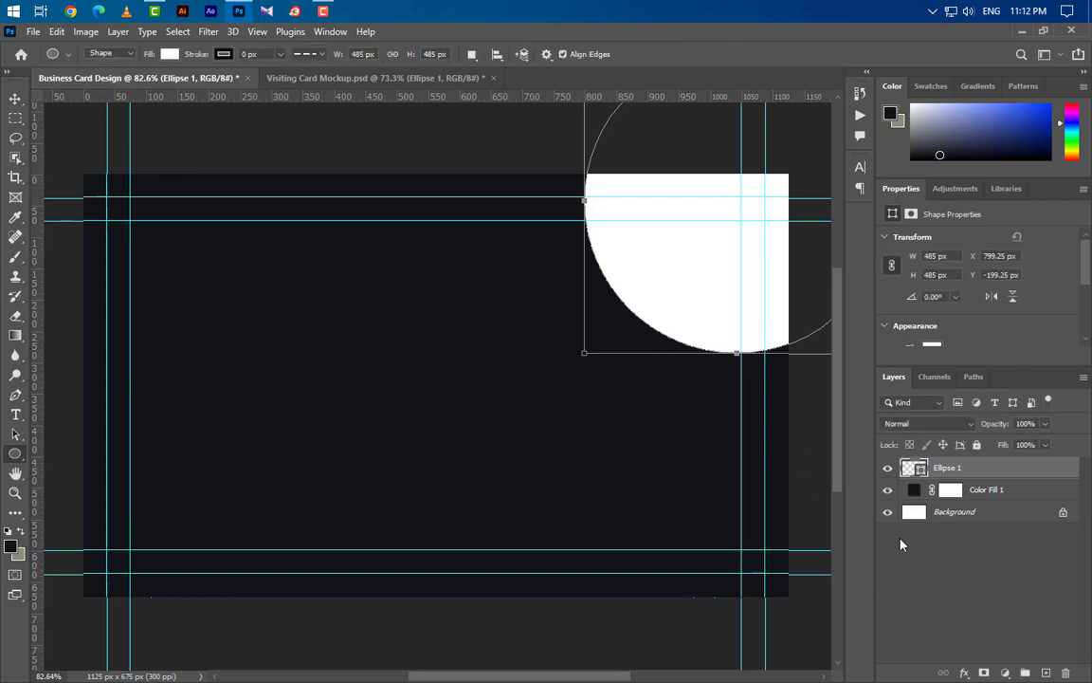
- Turn on an Inner Bevel, Smooth Bevel & Emboss effect for the circle
double_click(1018, 476)
left_click(584, 382)
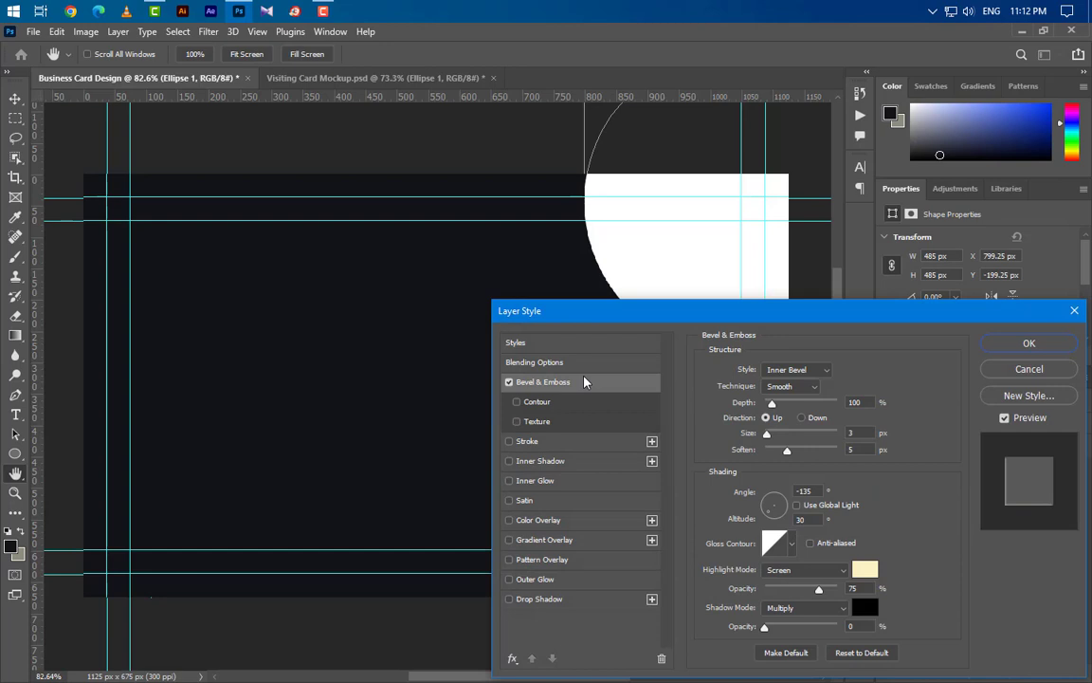
left_click(802, 370)
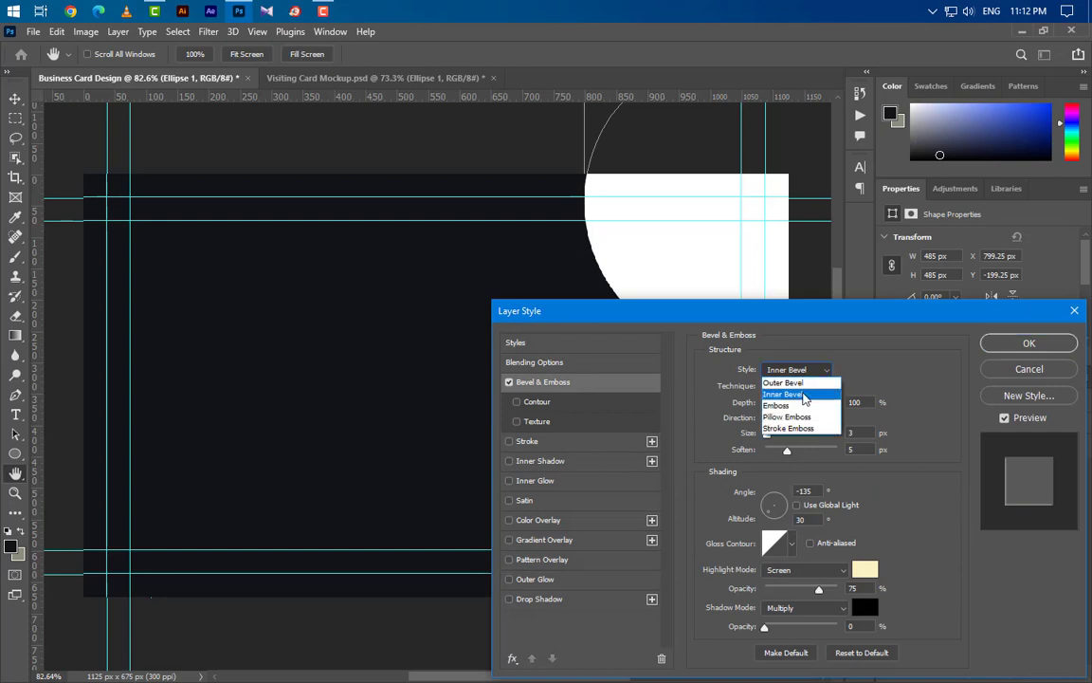
left_click(791, 383)
left_click(803, 387)
left_click(801, 396)
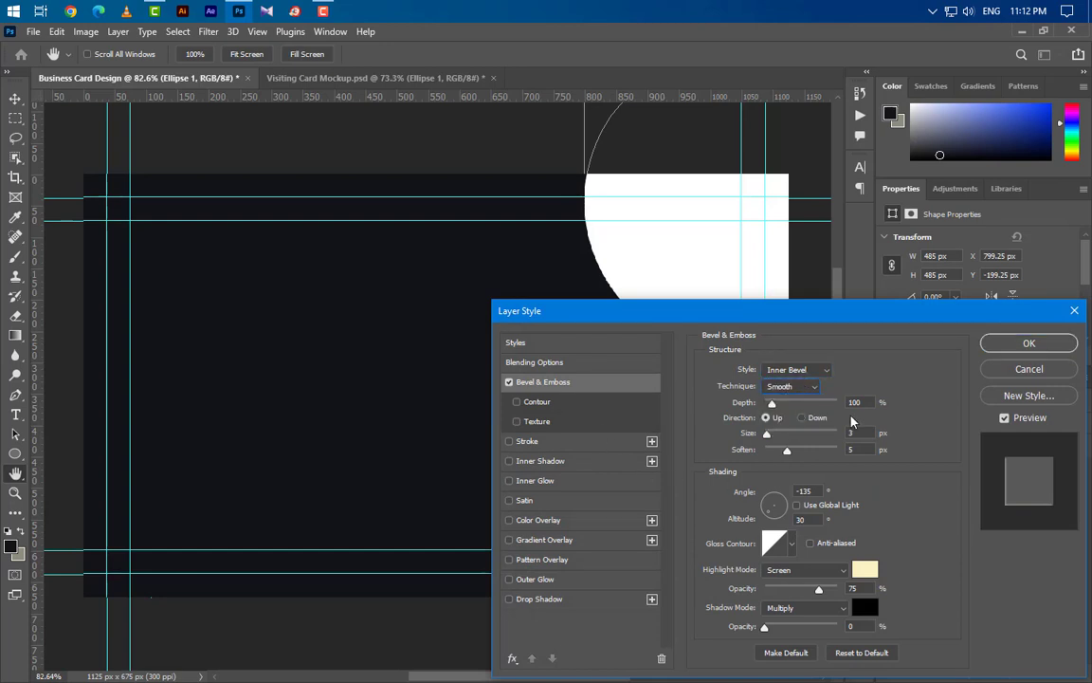
double_click(859, 433)
double_click(857, 450)
key("Tab")
key("Tab")
- Set the bevel highlight to Screen mode with a pale cream colour
left_click(806, 574)
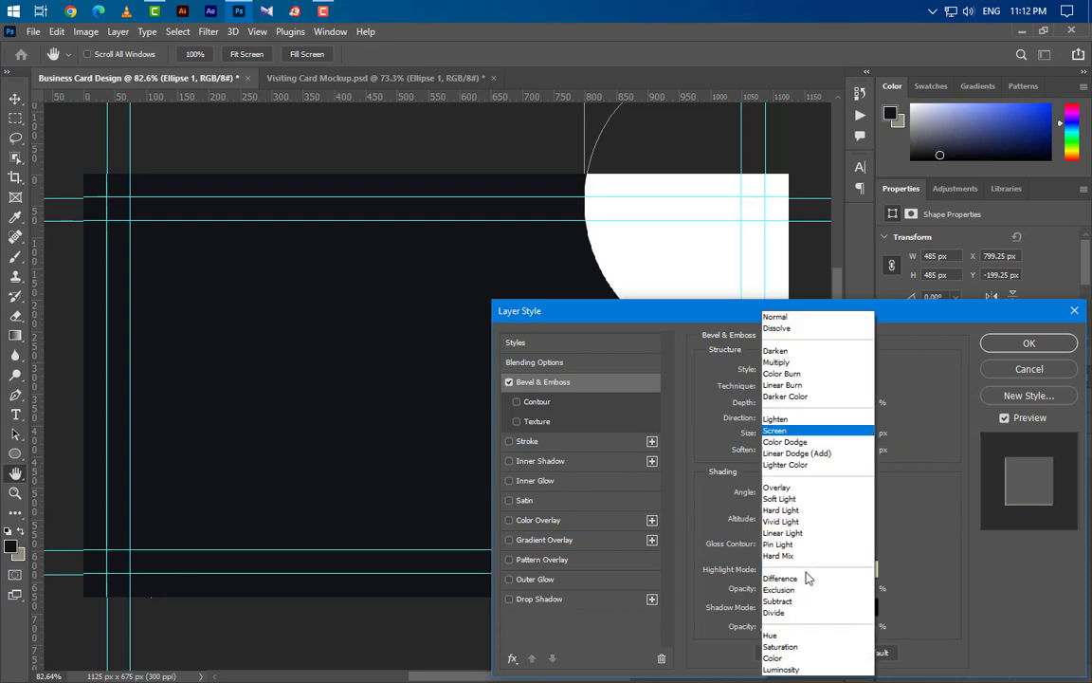
left_click(793, 433)
left_click(868, 571)
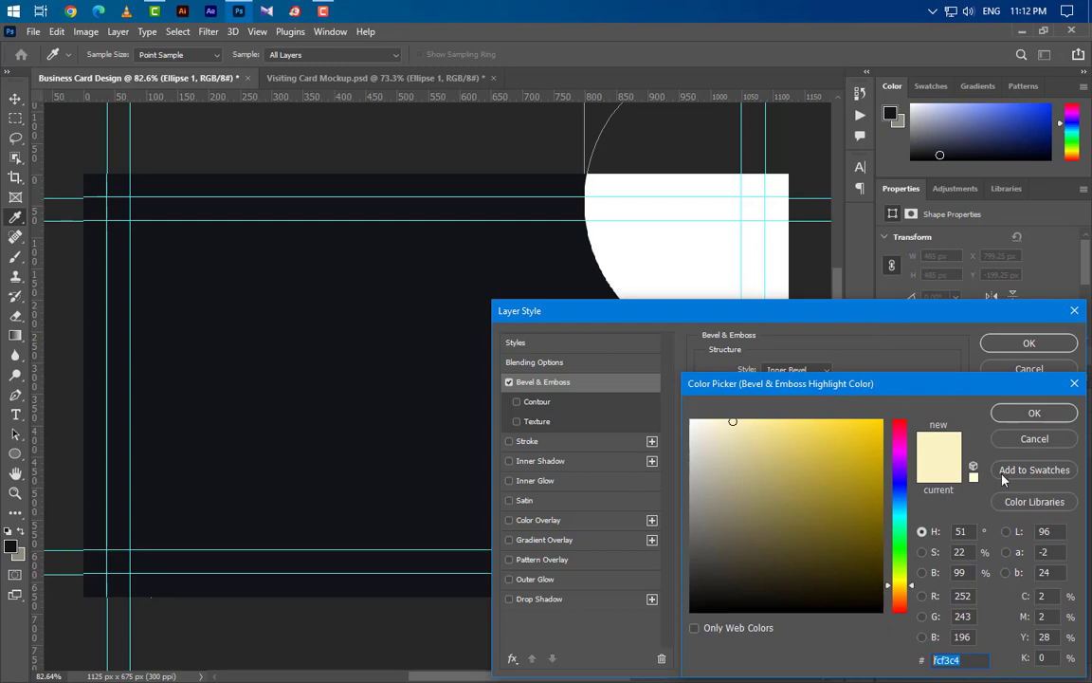
left_click(1035, 413)
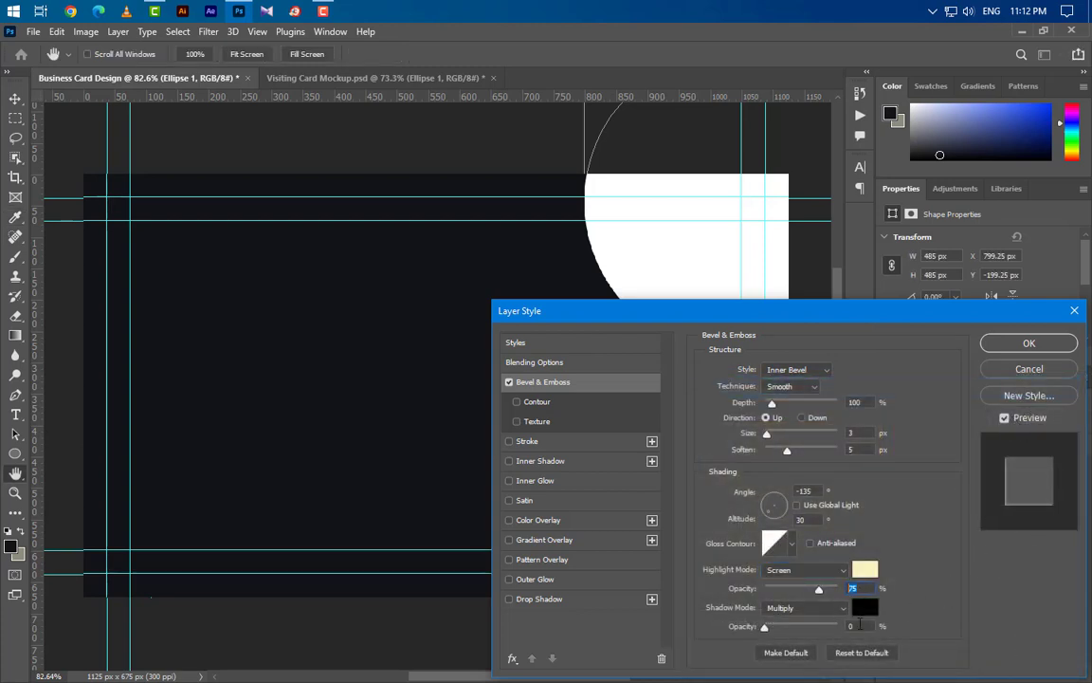
- Add a beige Screen inner shadow with adjusted opacity and distance, plus a gradient overlay
left_click(571, 465)
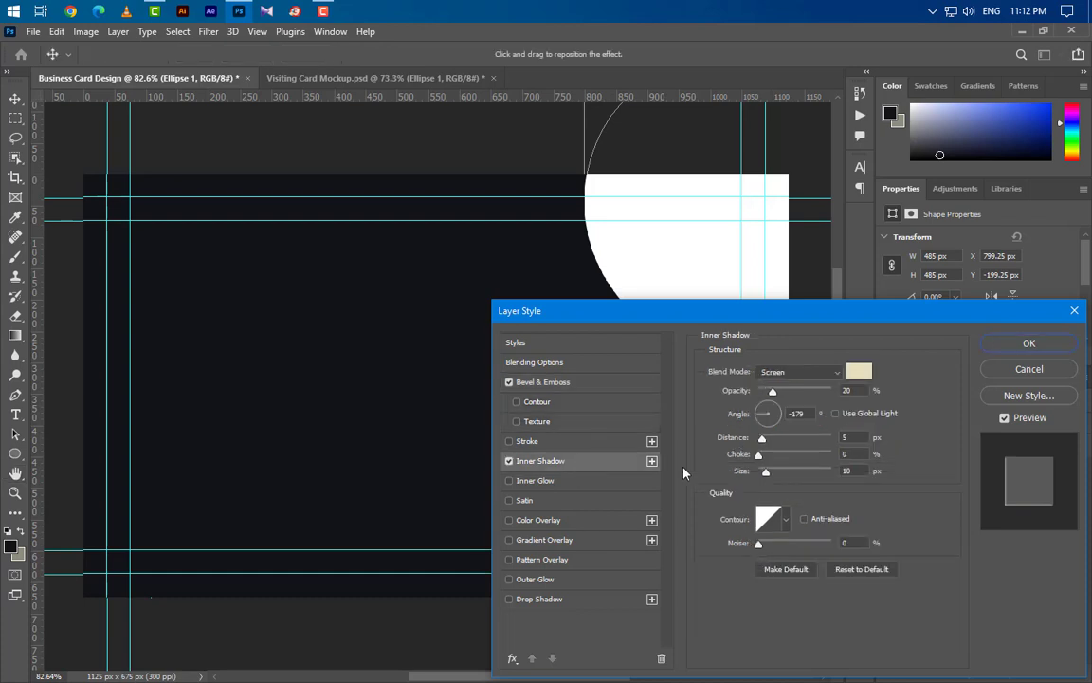
left_click(813, 372)
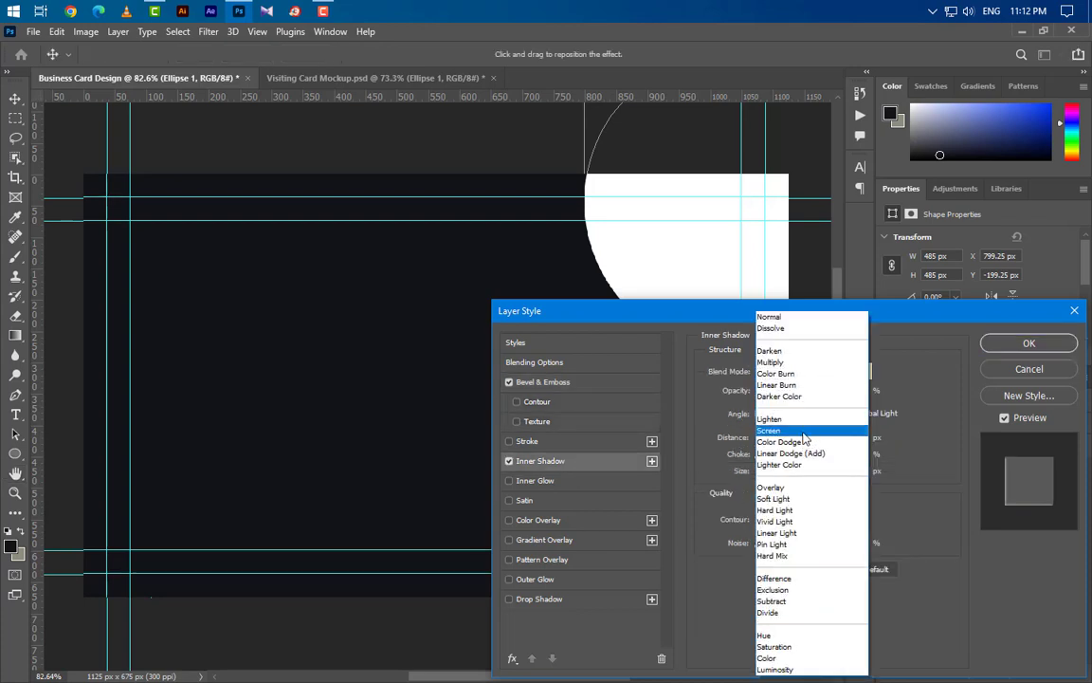
left_click(791, 430)
left_click(854, 372)
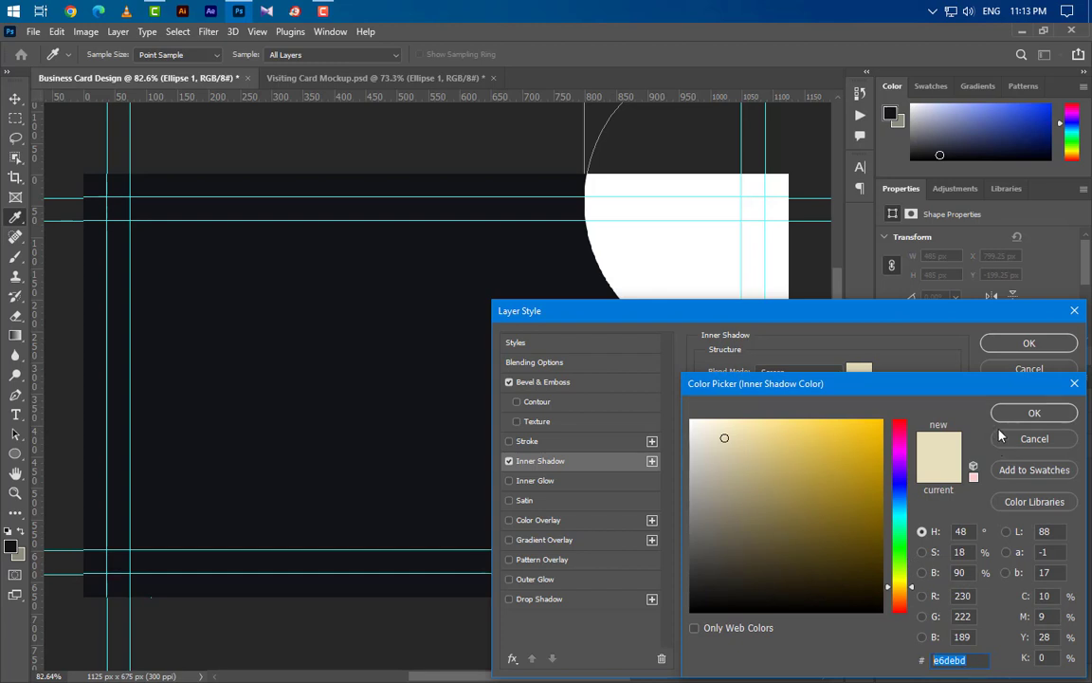
left_click(1033, 413)
left_click_drag(857, 389, 783, 413)
left_click_drag(863, 437, 834, 471)
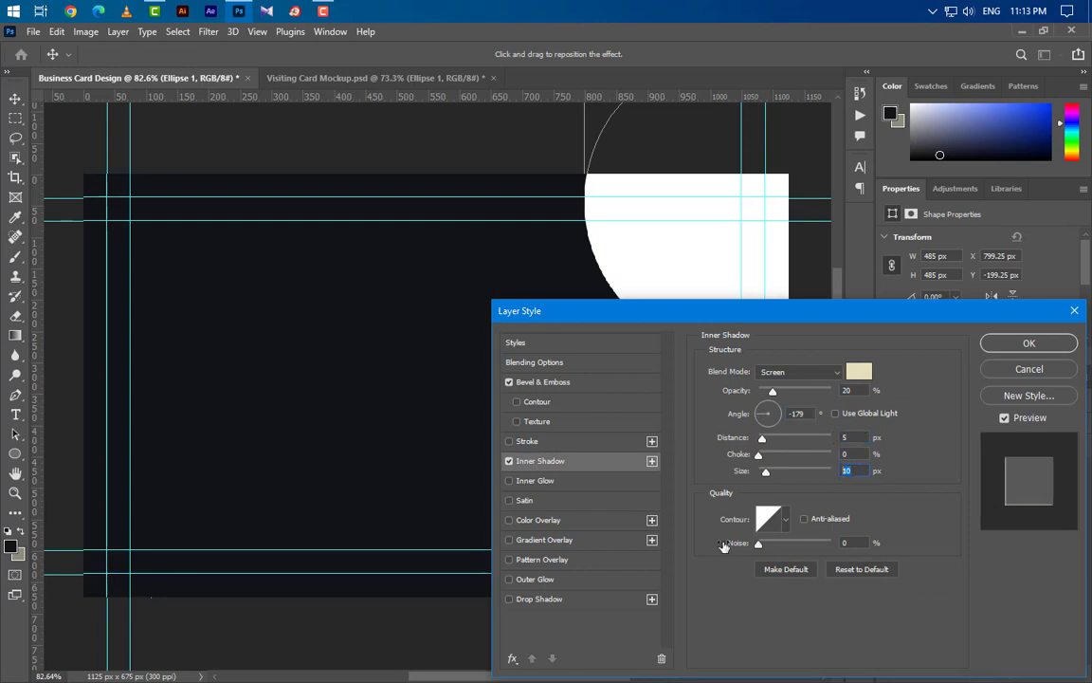
left_click(588, 548)
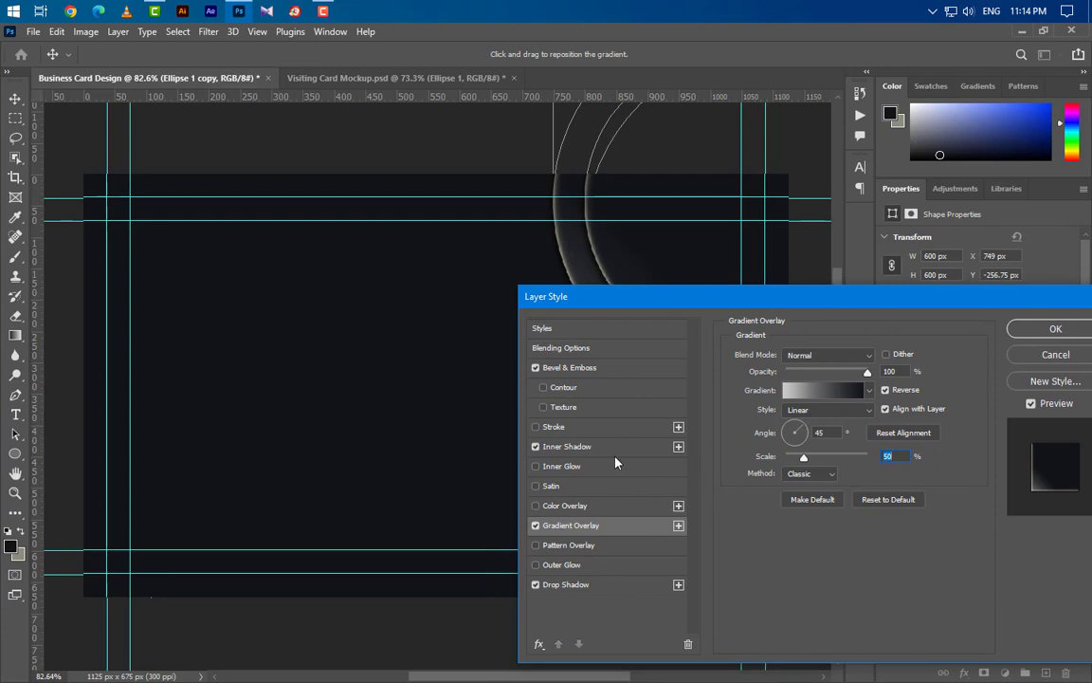
- Add a 50% opacity drop shadow to the ring copy and apply the layer style
left_click(614, 585)
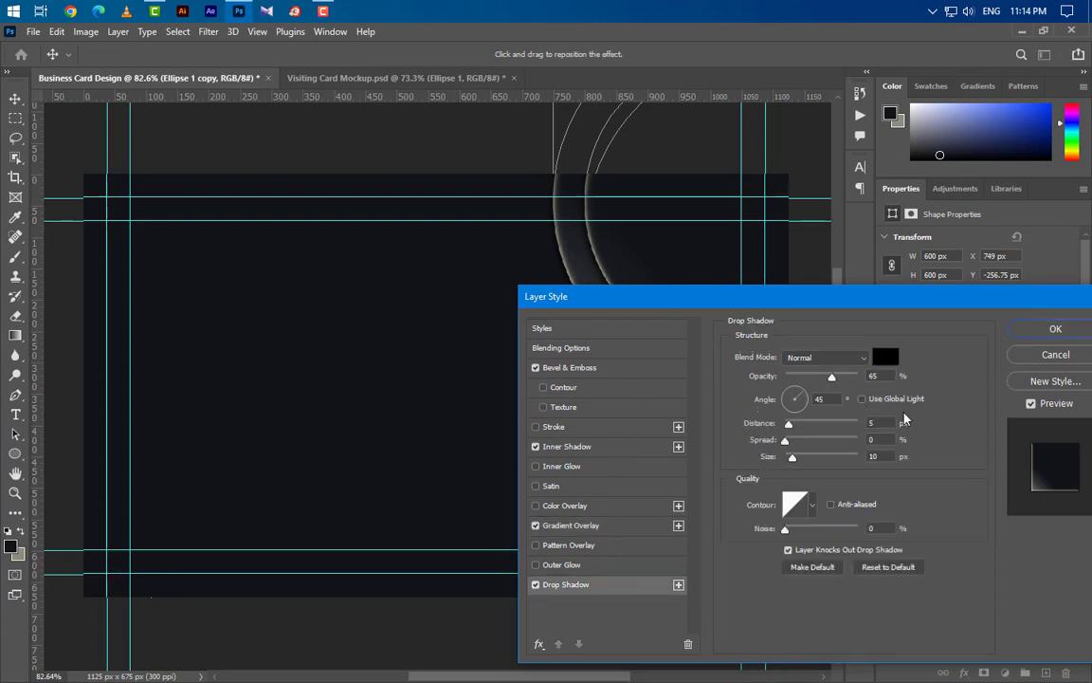
left_click_drag(831, 377, 827, 376)
type("50")
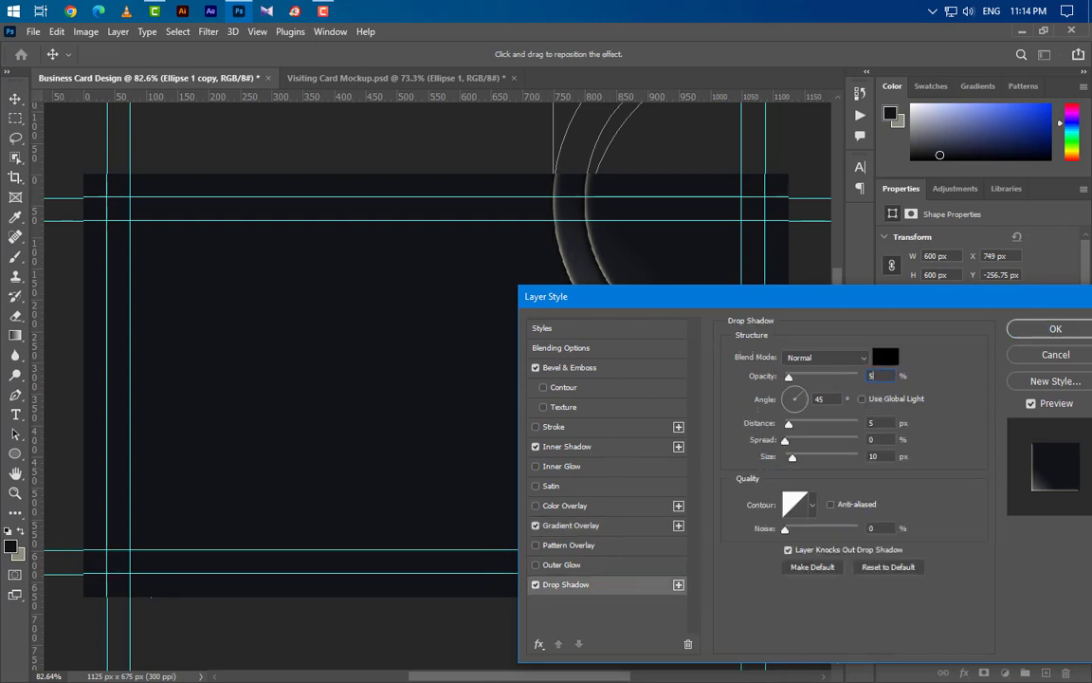
left_click(1062, 332)
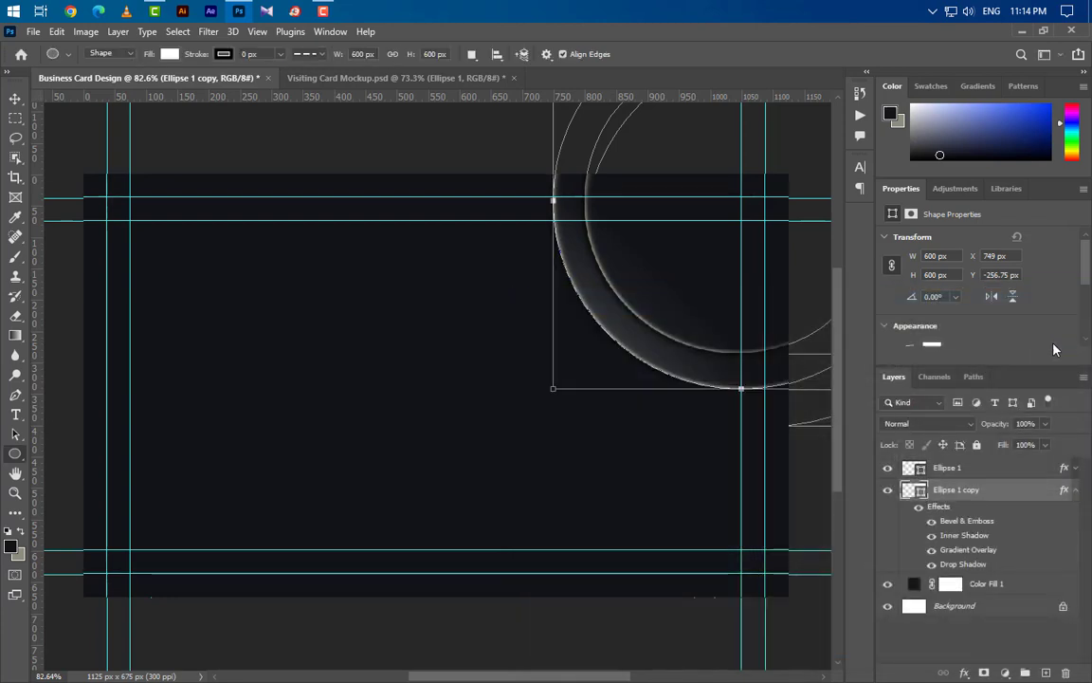
right_click(1010, 489)
- Copy the ring's layer style, duplicate the ring and resize the copy to 715 px
left_click(859, 388)
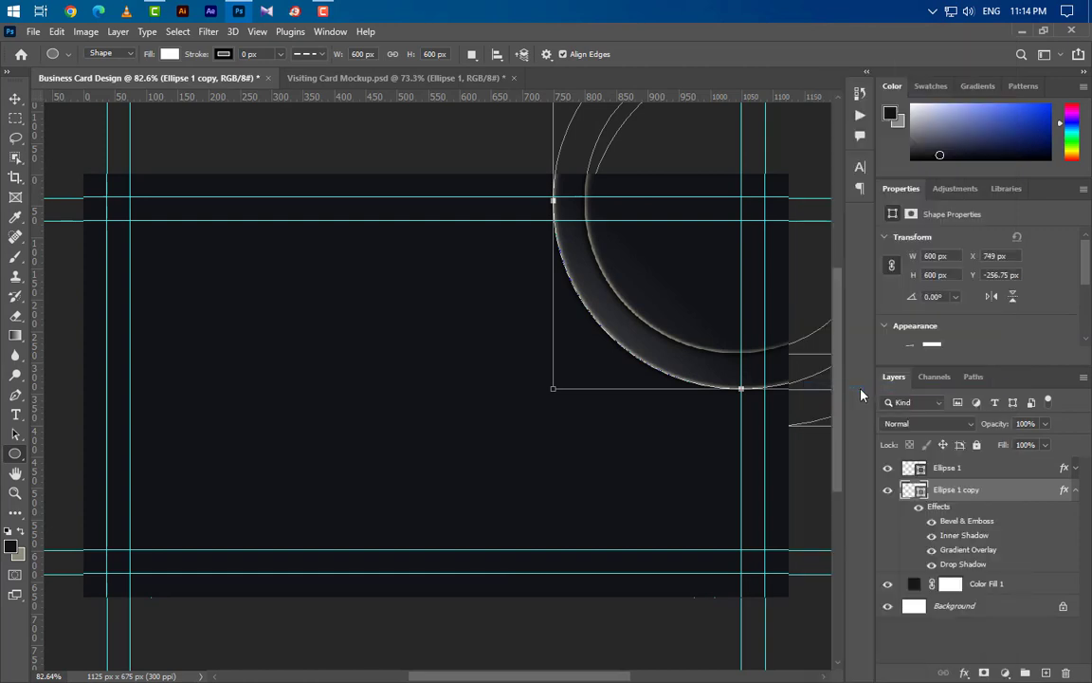
left_click(1076, 492)
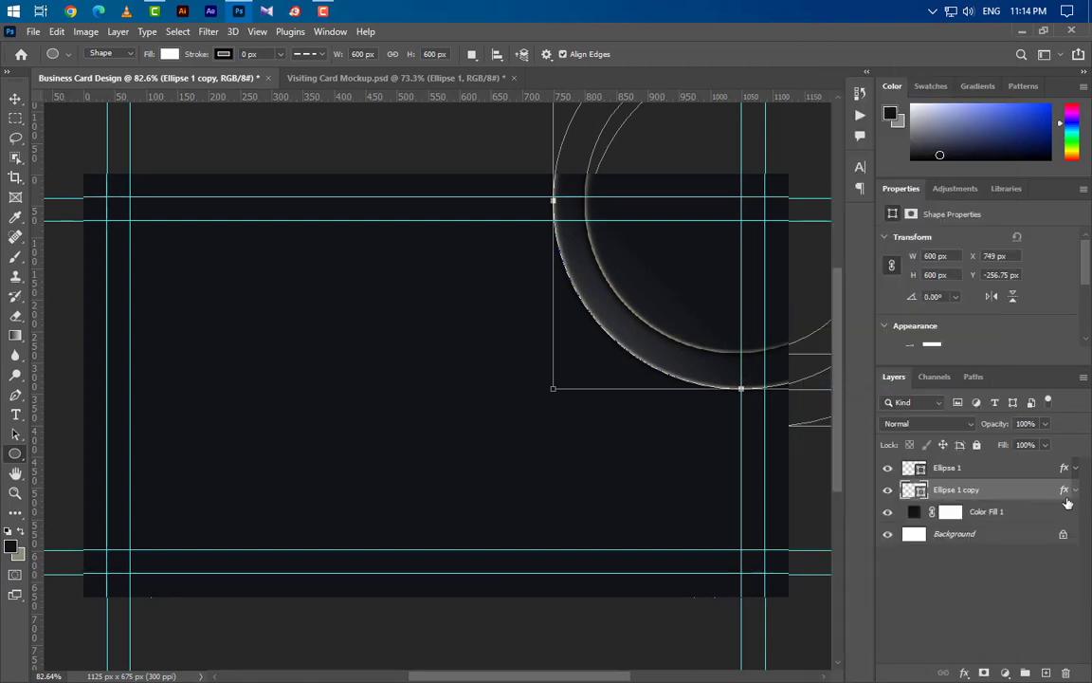
left_click_drag(948, 489, 1048, 674)
left_click_drag(1030, 497, 1024, 523)
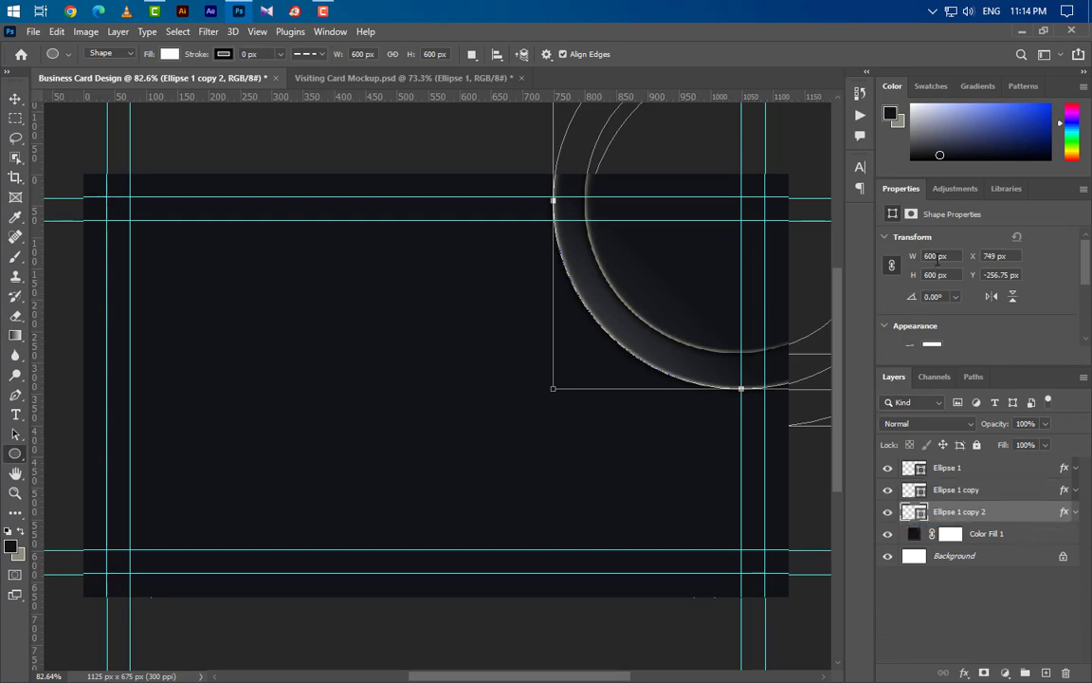
type("715")
key("Return")
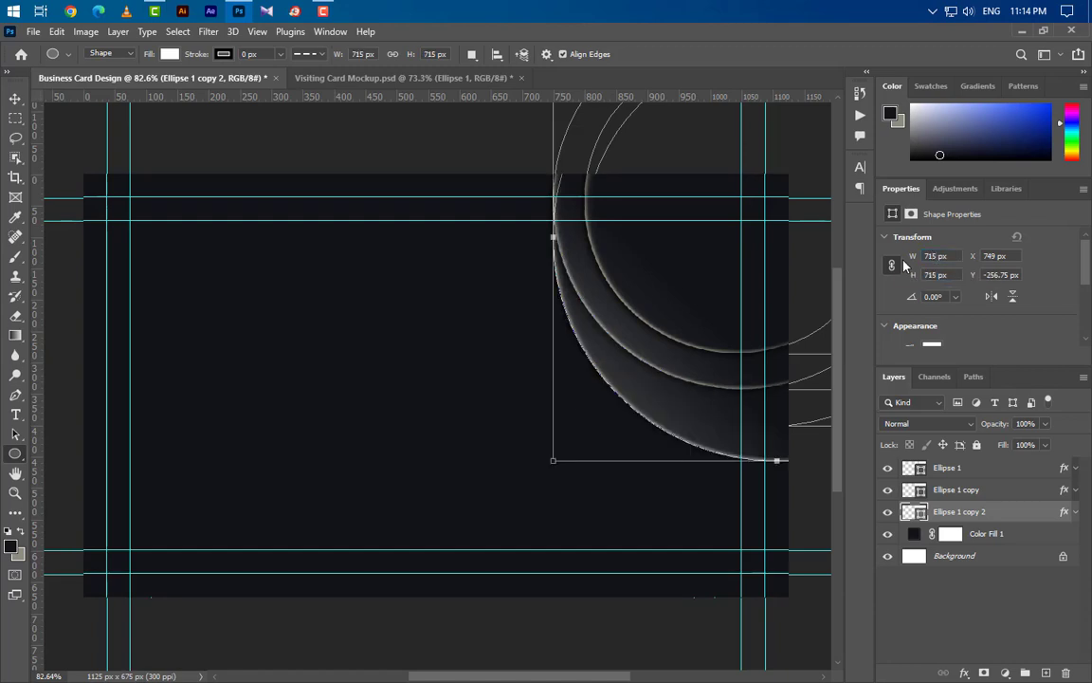
- Duplicate two more rings and resize them to 830 px and 945 px
left_click_drag(1029, 518, 996, 546)
double_click(927, 256)
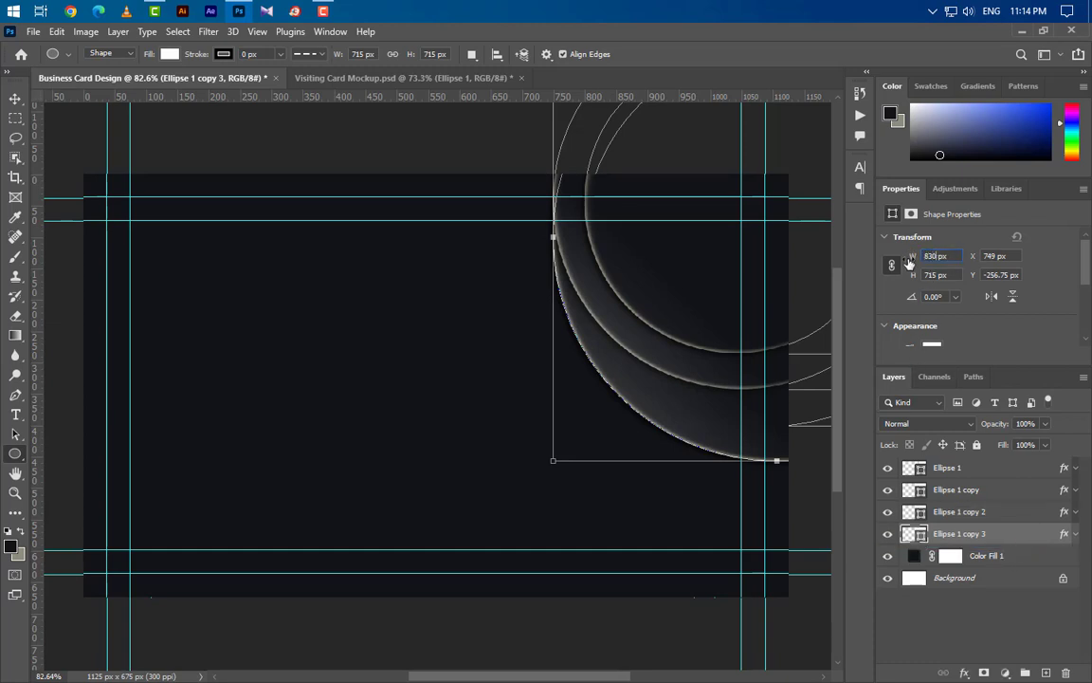
key("Return")
left_click_drag(1037, 536, 1044, 672)
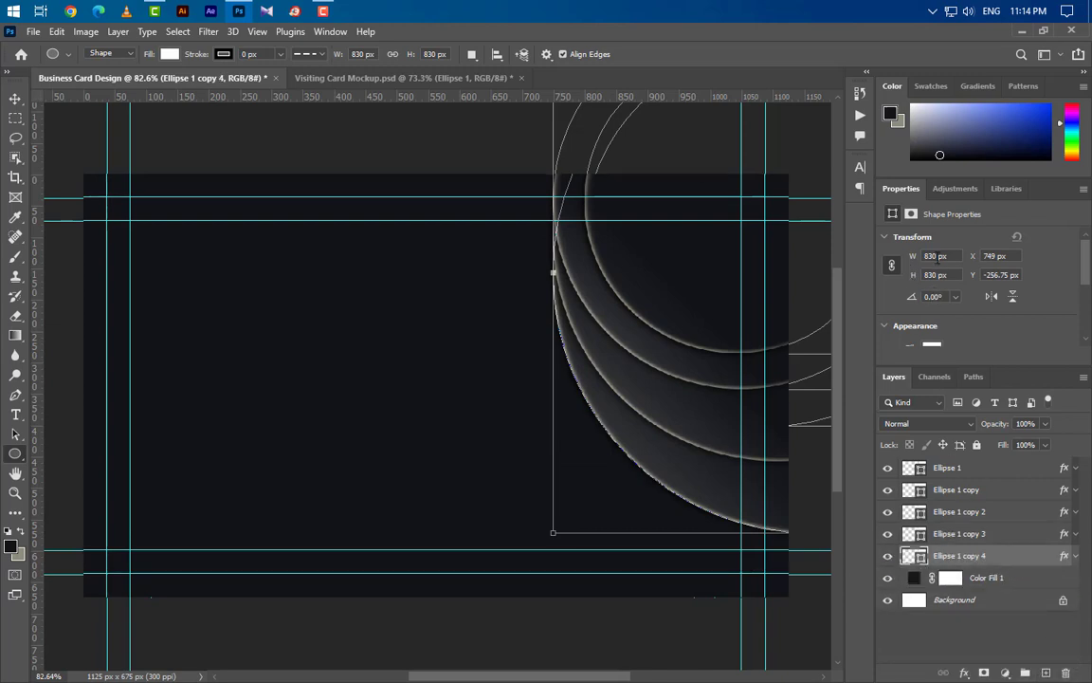
left_click(908, 261)
type("945")
key("Return")
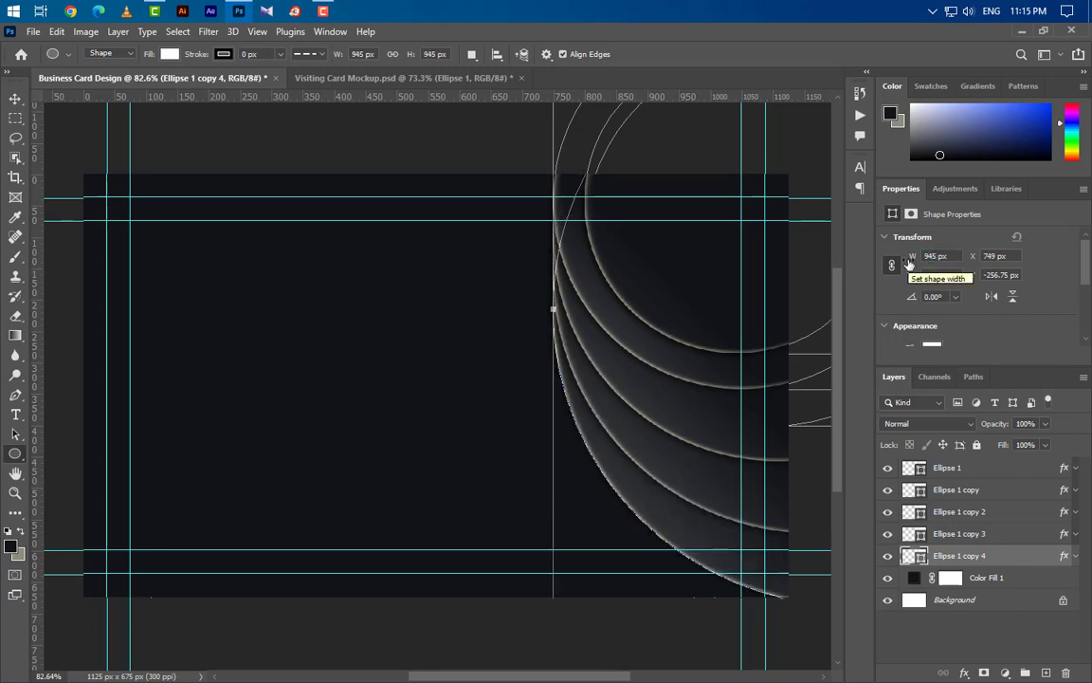
- Centre the four ring copies horizontally and vertically on the smallest Ellipse 1 circle
left_click(915, 468, "ctrl")
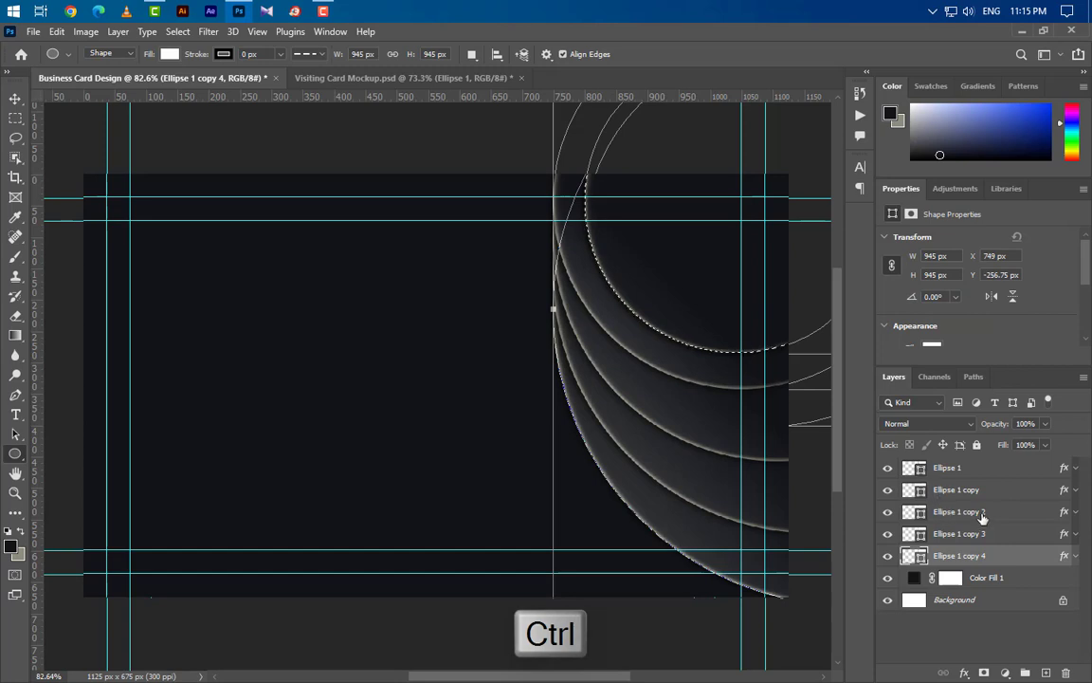
left_click(986, 489)
left_click(1008, 512, "ctrl")
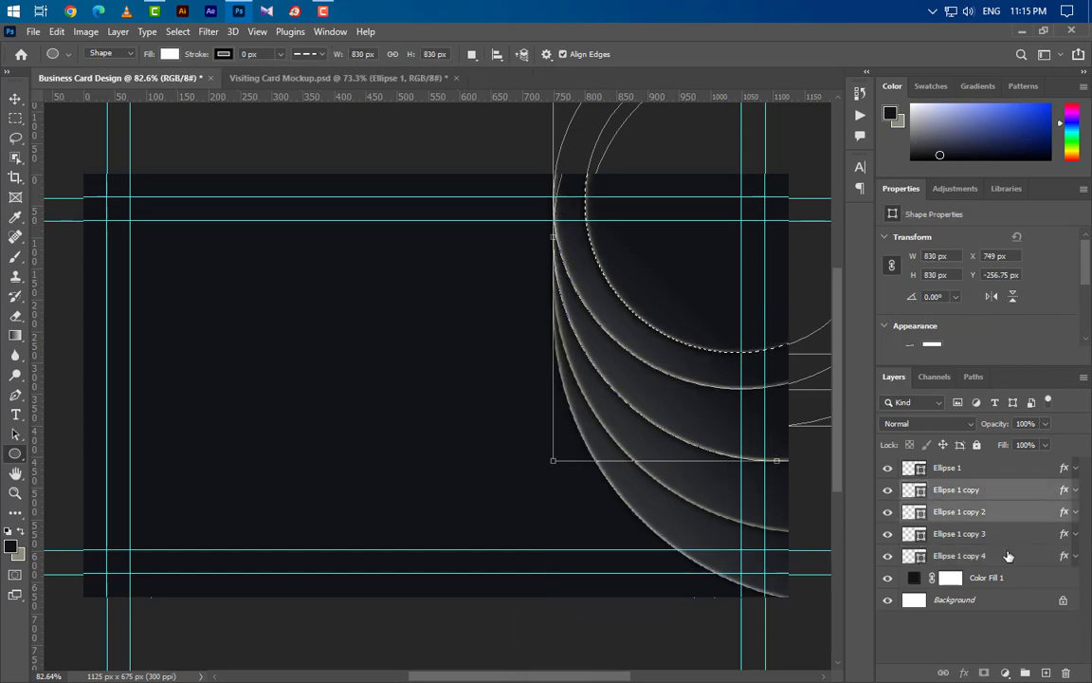
left_click(1008, 534, "ctrl")
left_click(1008, 556, "ctrl")
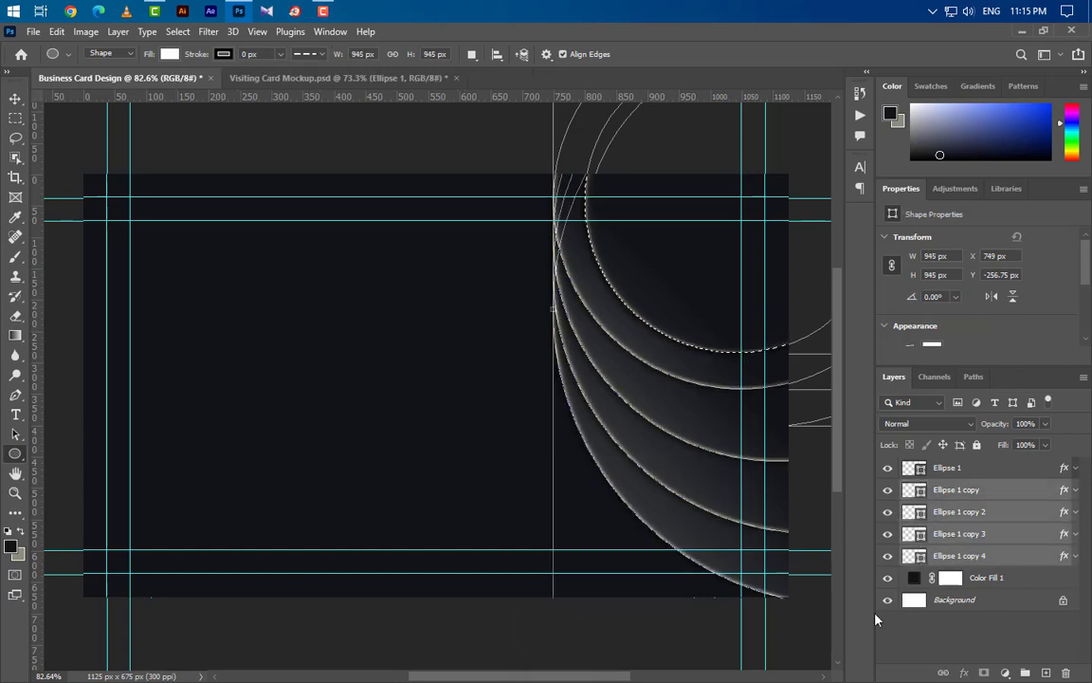
left_click(15, 98)
left_click(345, 54)
left_click(443, 54)
key("ctrl+d")
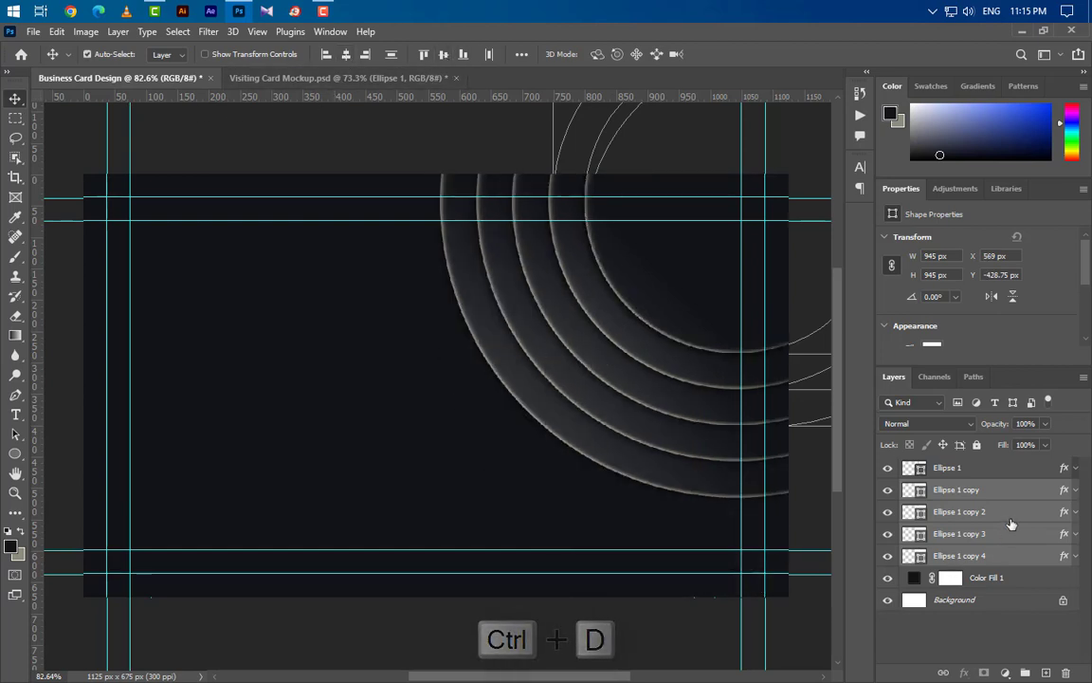
- Group all five rings as Group 1 and place a duplicate Group 1 copy below it
left_click(944, 468, "shift")
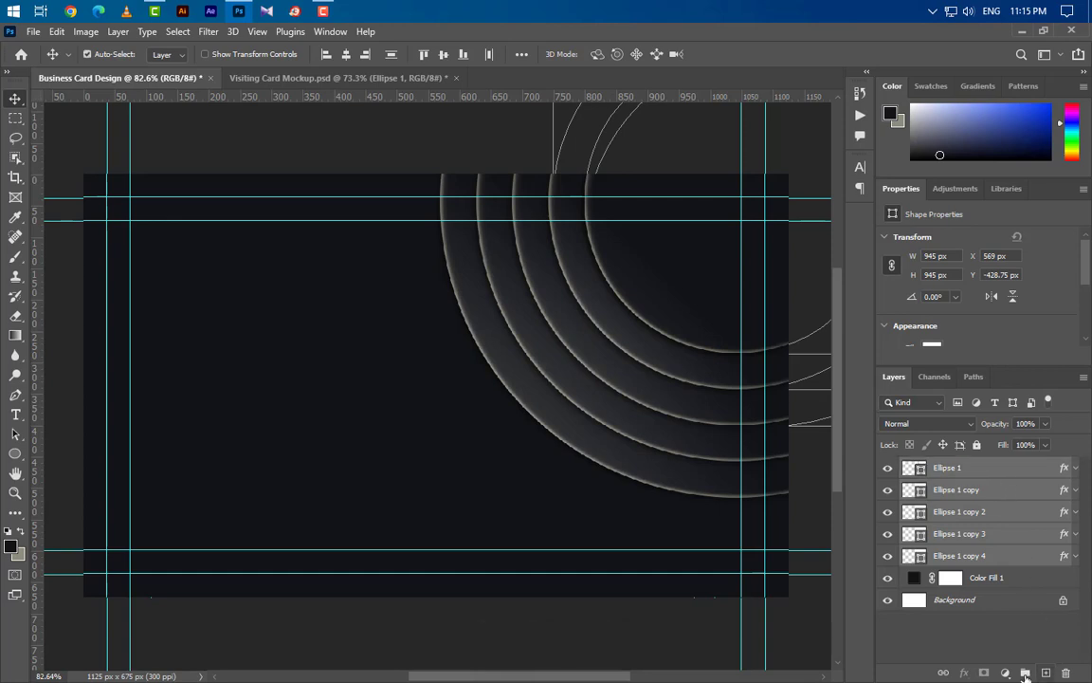
left_click(1026, 673)
left_click_drag(1006, 466, 1046, 672)
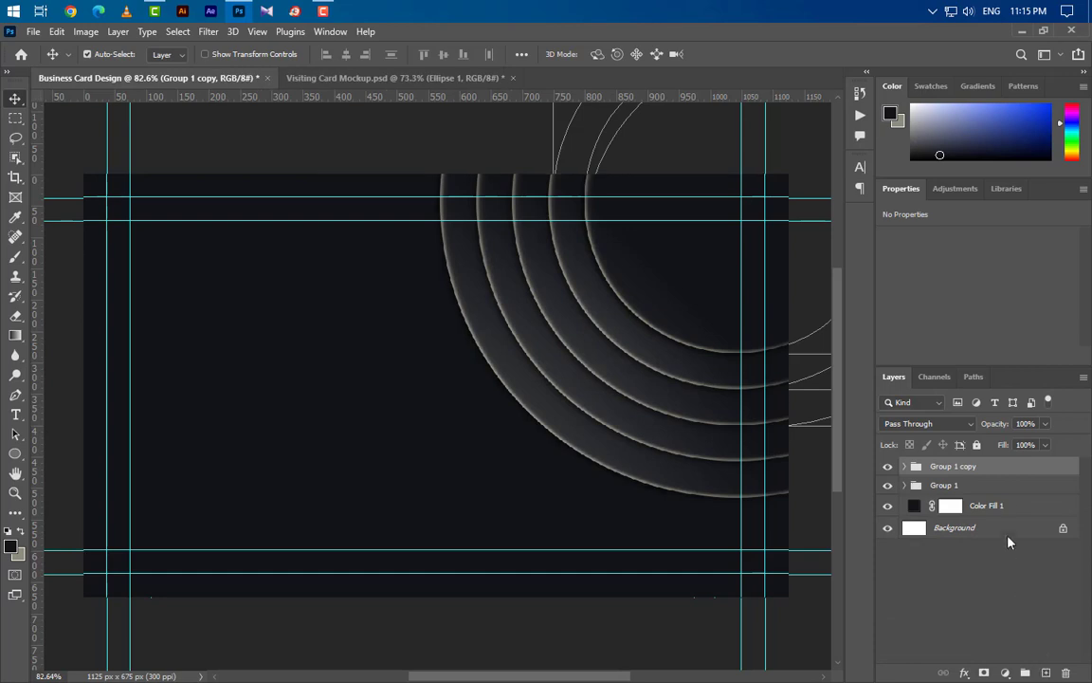
left_click_drag(1008, 474, 1004, 491)
- Free-transform Group 1 copy down and left to the card's bottom centre and commit
key("ctrl+t")
left_click_drag(656, 382, 594, 635)
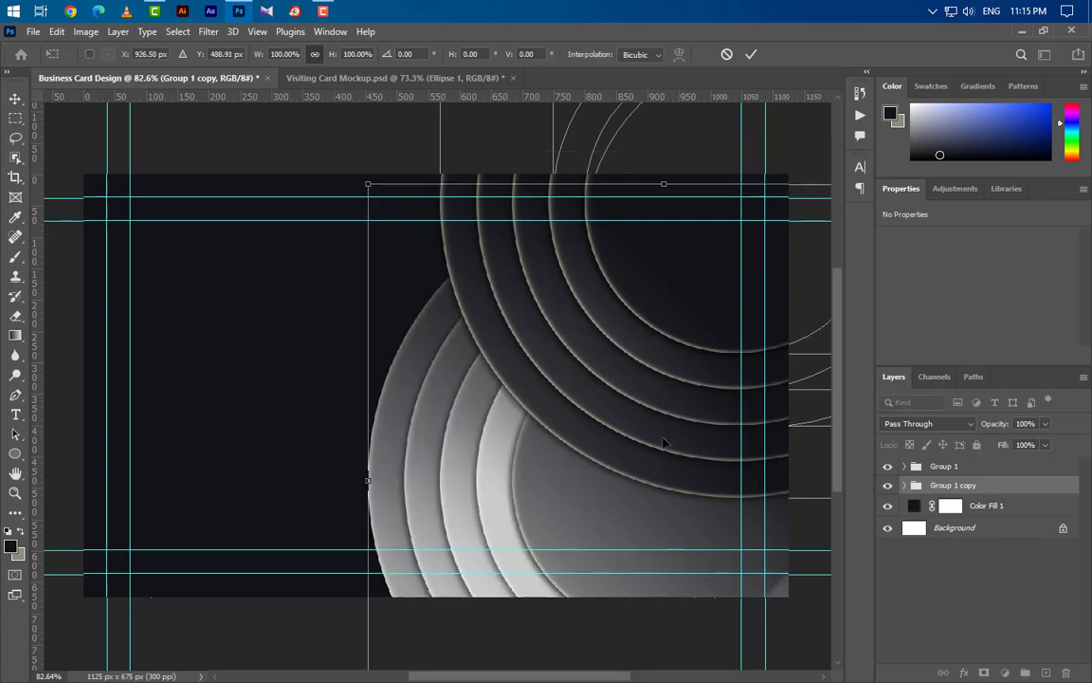
left_click_drag(645, 505, 645, 507)
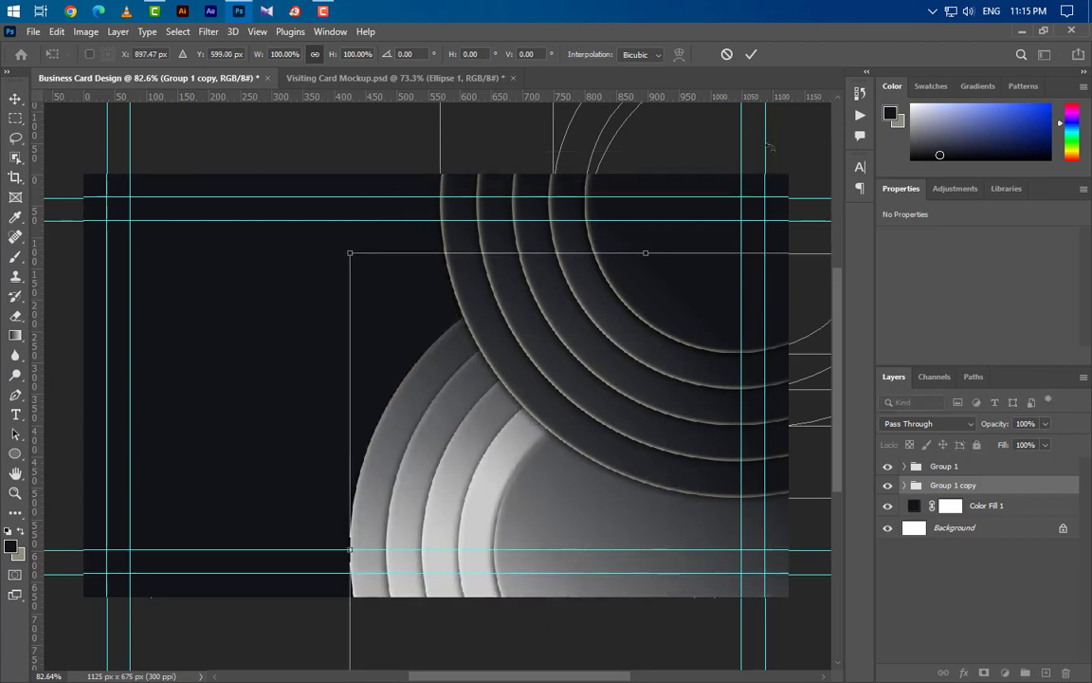
left_click(751, 57)
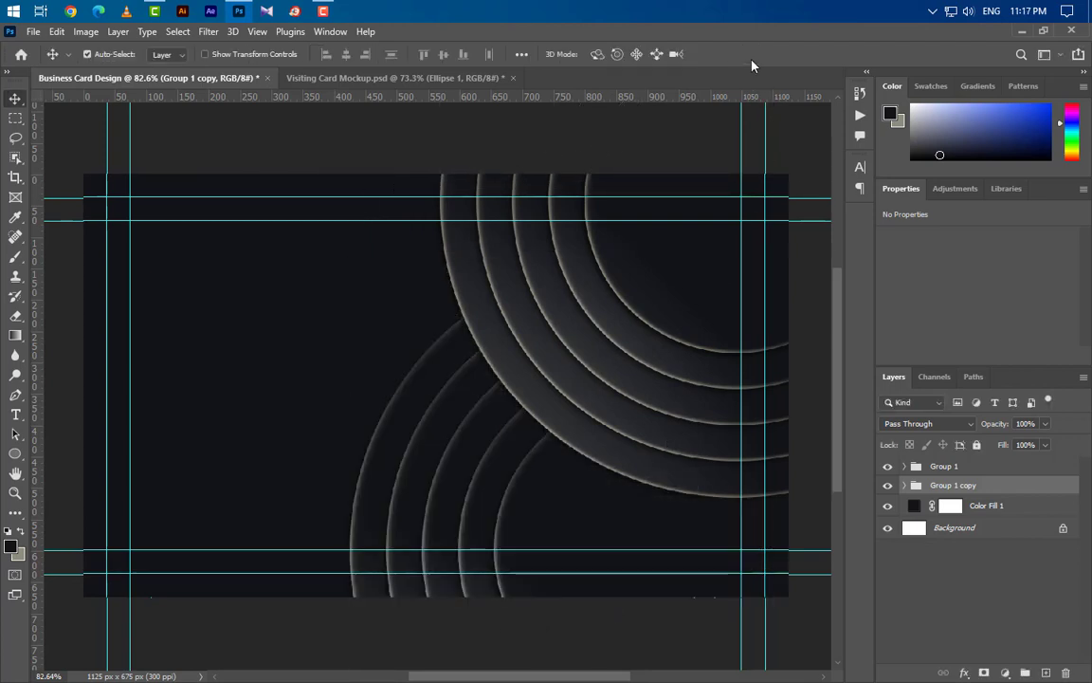
- Open Ellipse 1's effects in Group 1 copy and set the bevel angle to 135°
left_click(560, 495)
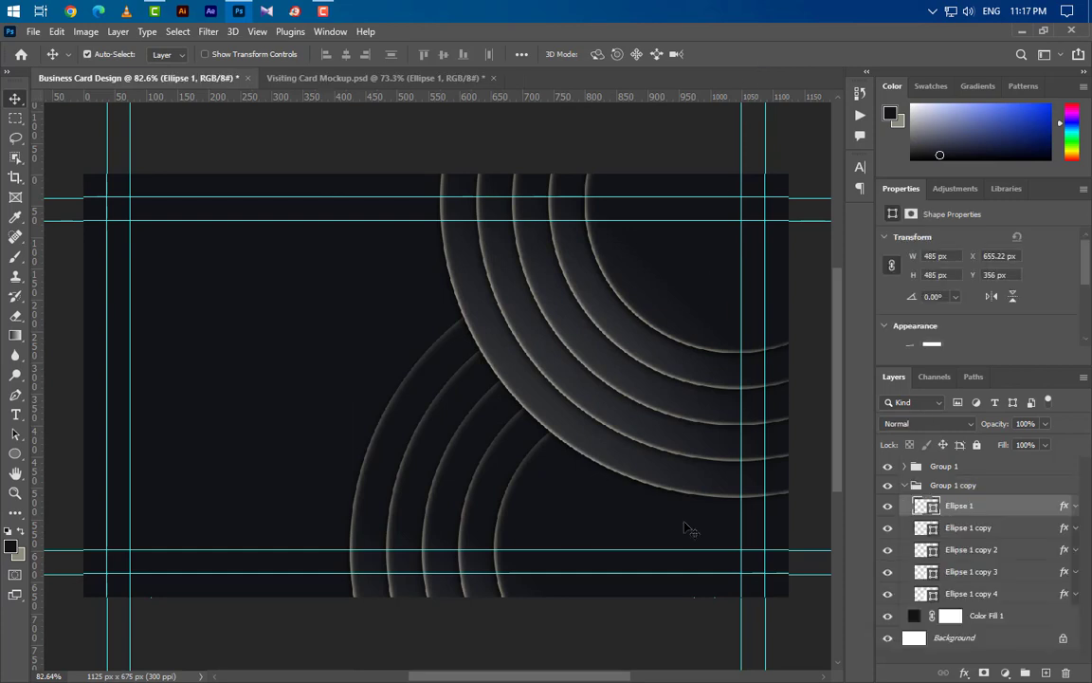
left_click(1076, 507)
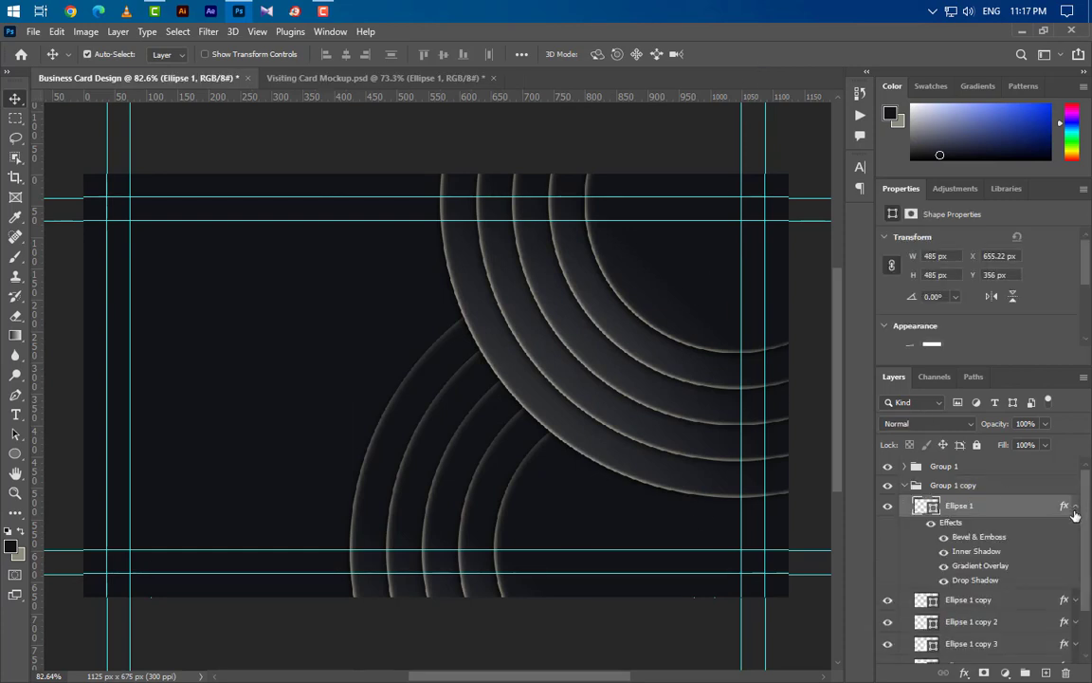
double_click(979, 538)
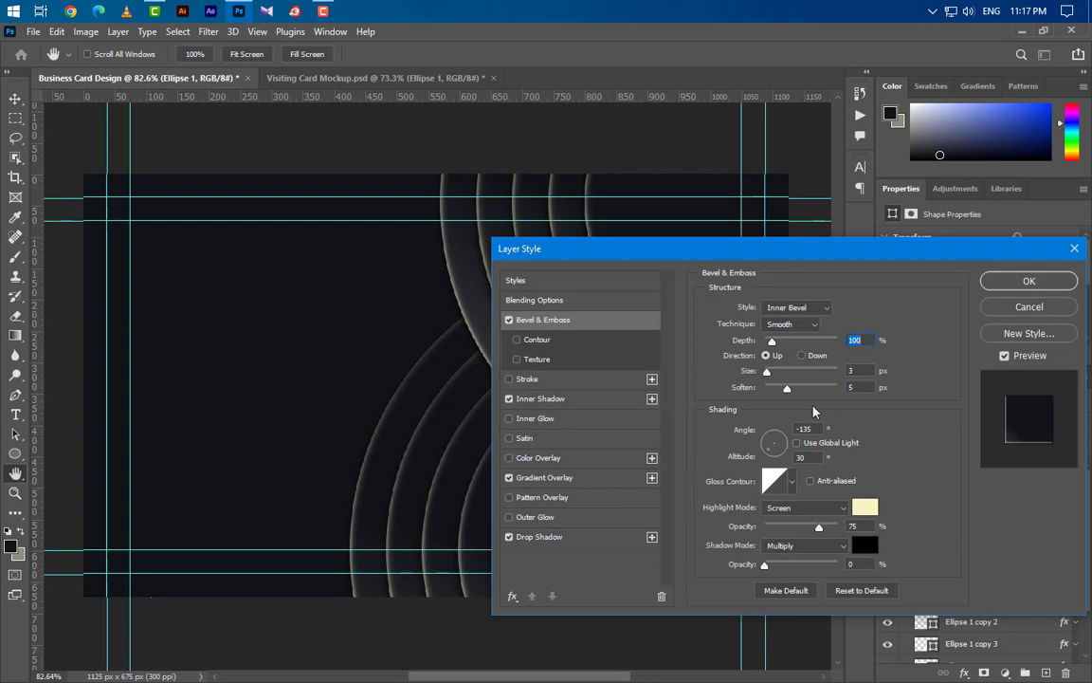
left_click_drag(822, 433, 786, 431)
type("135")
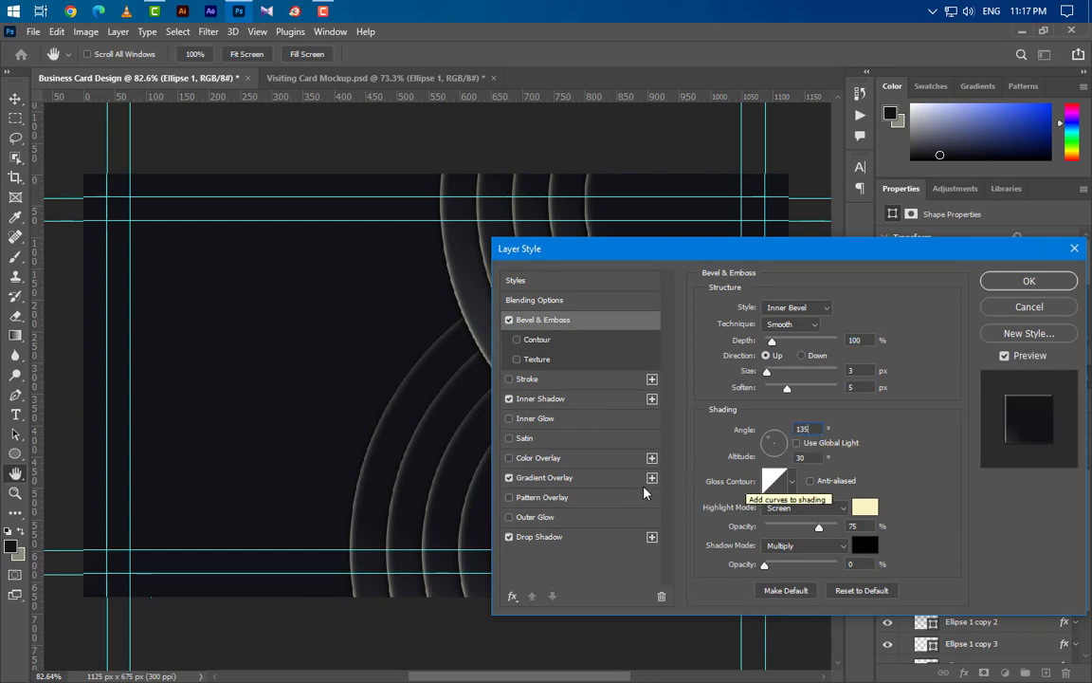
left_click(616, 403)
left_click_drag(812, 352, 778, 353)
- Set the gradient overlay angle to -15° and drop shadow angle to -45°, then apply
left_click(597, 484)
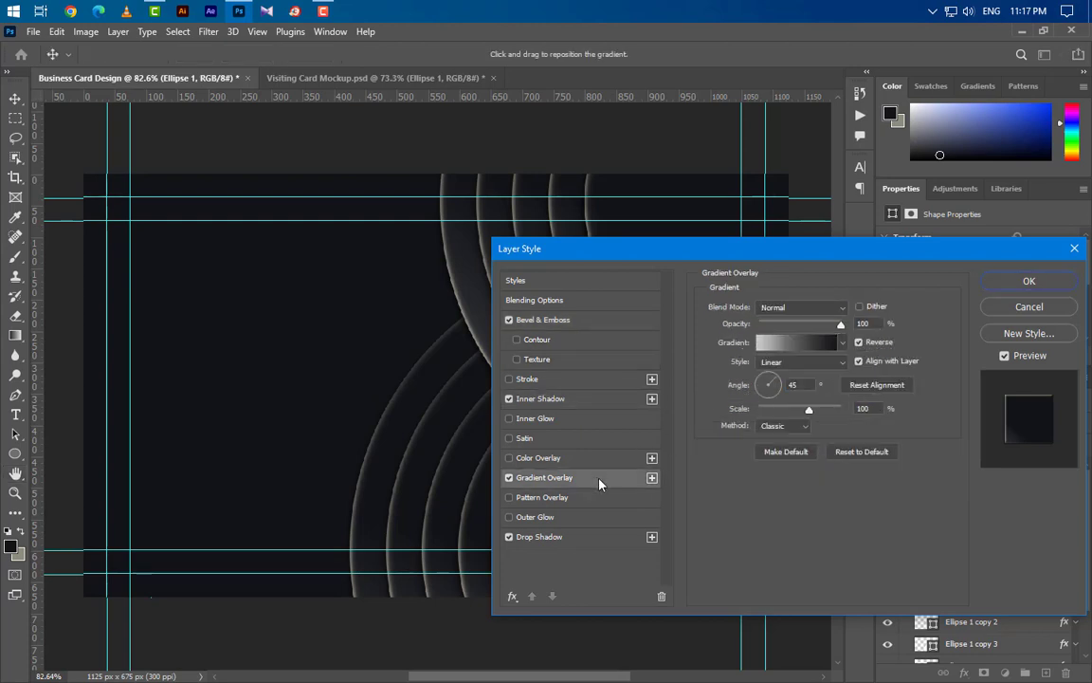
left_click(802, 385)
type("-15")
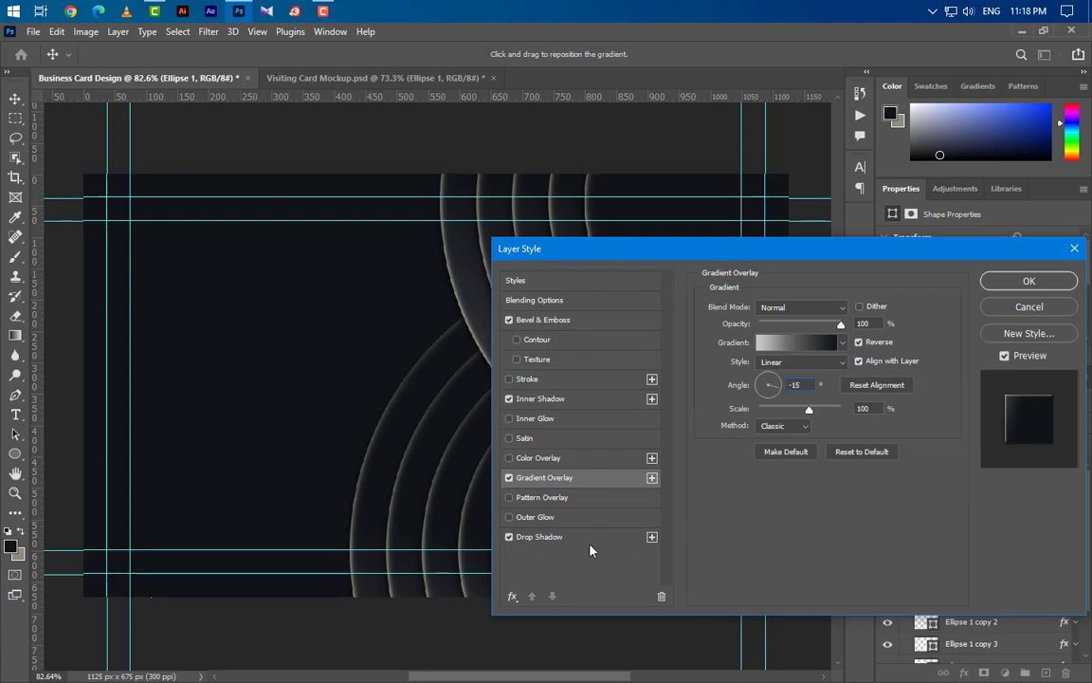
left_click(589, 540)
left_click(800, 351)
type("-45")
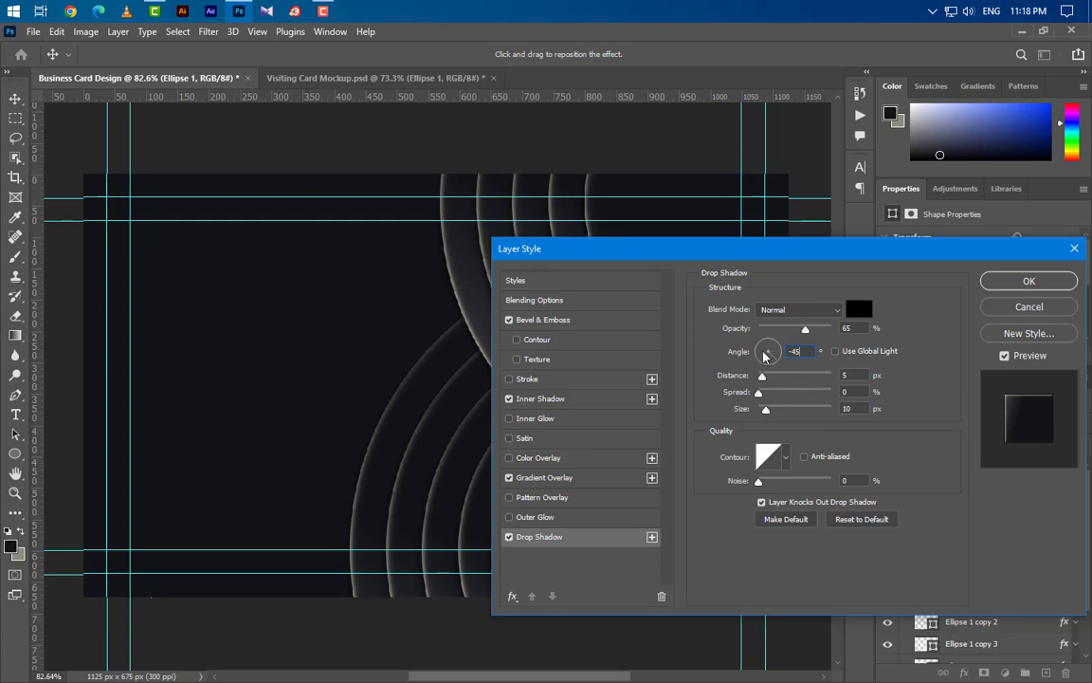
left_click(1032, 283)
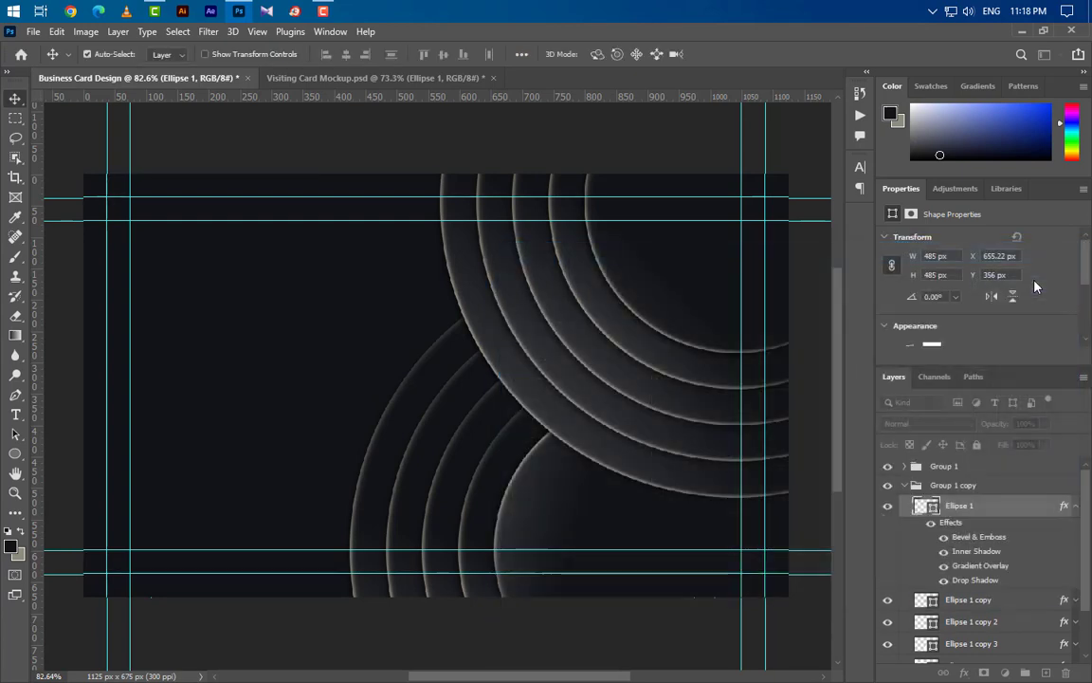
right_click(1017, 515)
- Paste Ellipse 1's ring style onto the Ellipse 1 copy layer
left_click(890, 393)
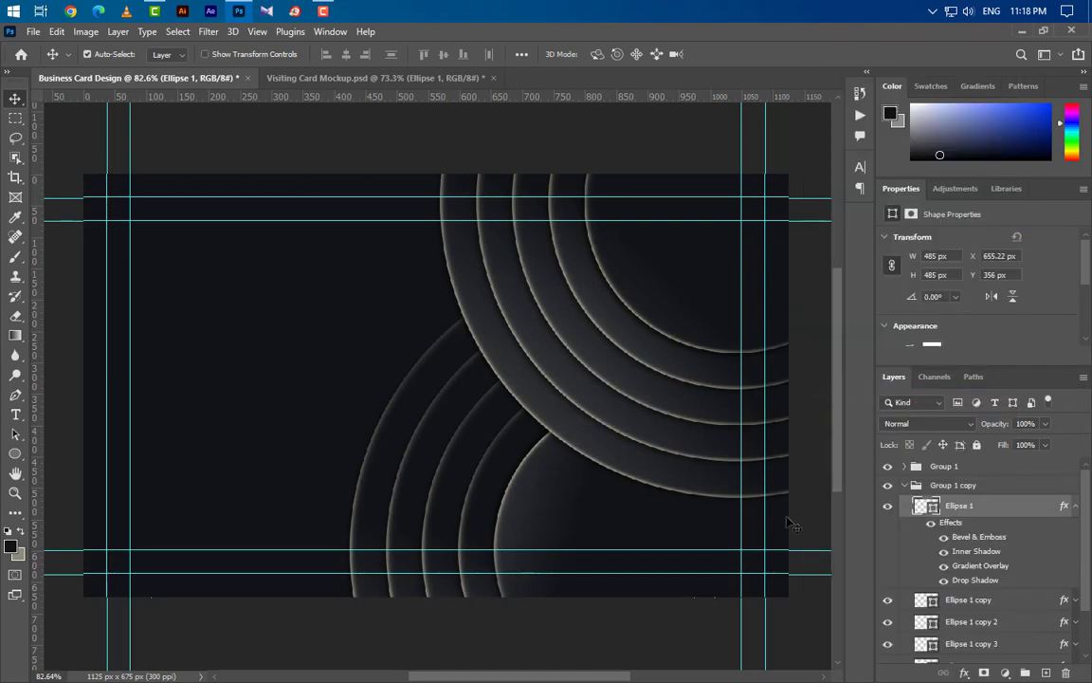
left_click(522, 494)
right_click(1002, 620)
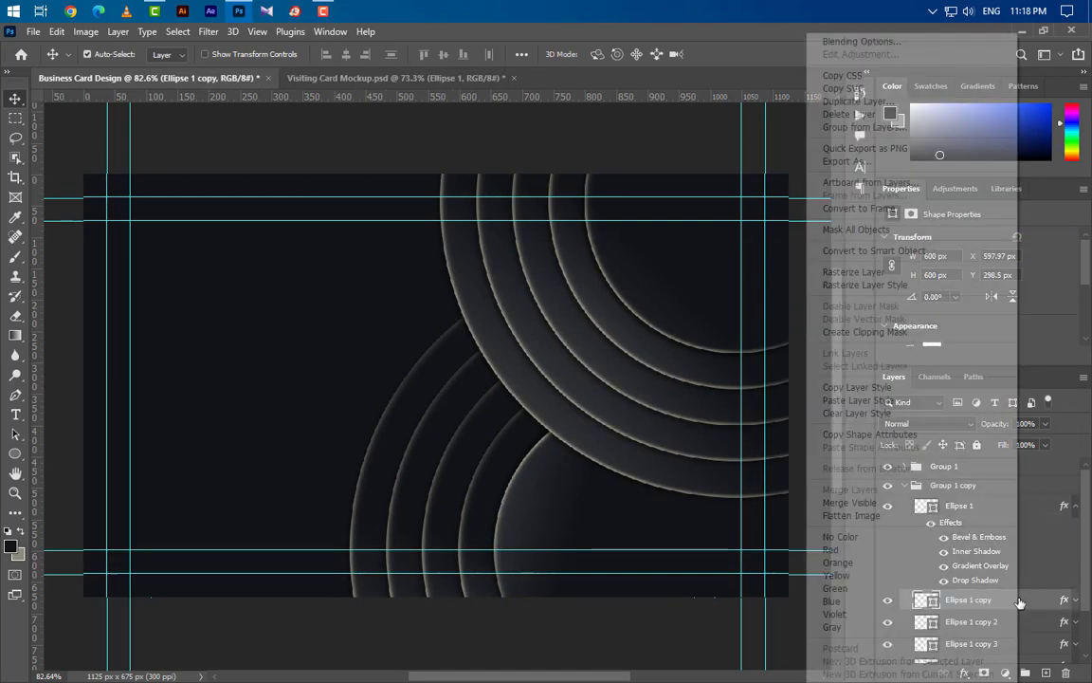
left_click(865, 406)
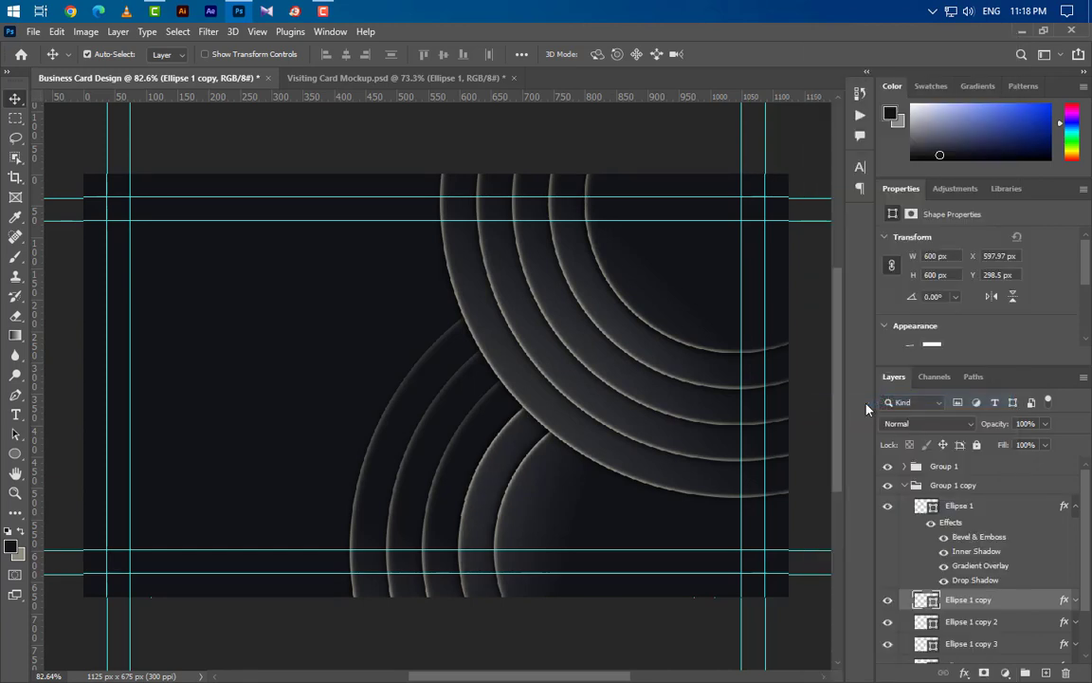
left_click(1075, 602)
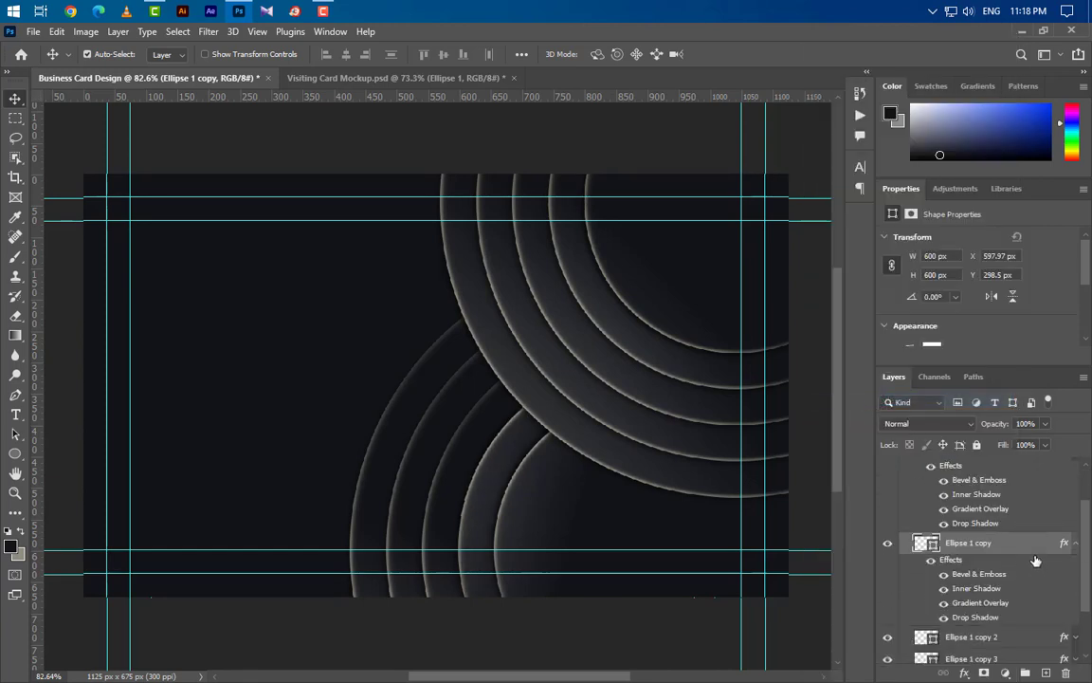
- Set the pasted gradient overlay scale to 50% and the drop shadow opacity to 50%
double_click(972, 605)
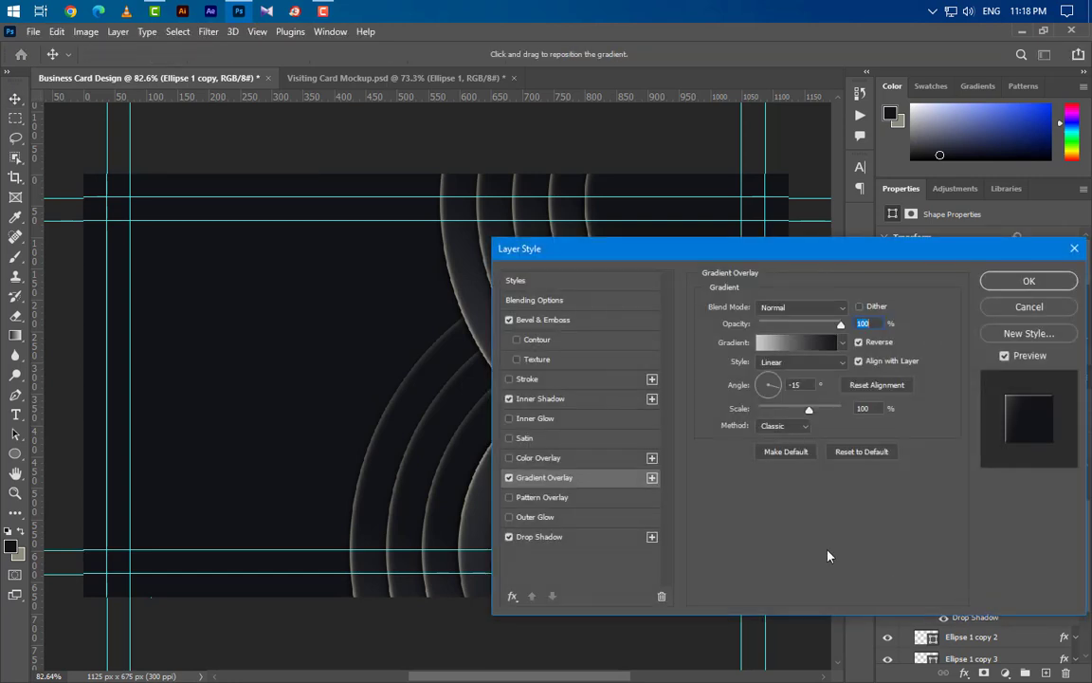
left_click_drag(800, 254, 916, 262)
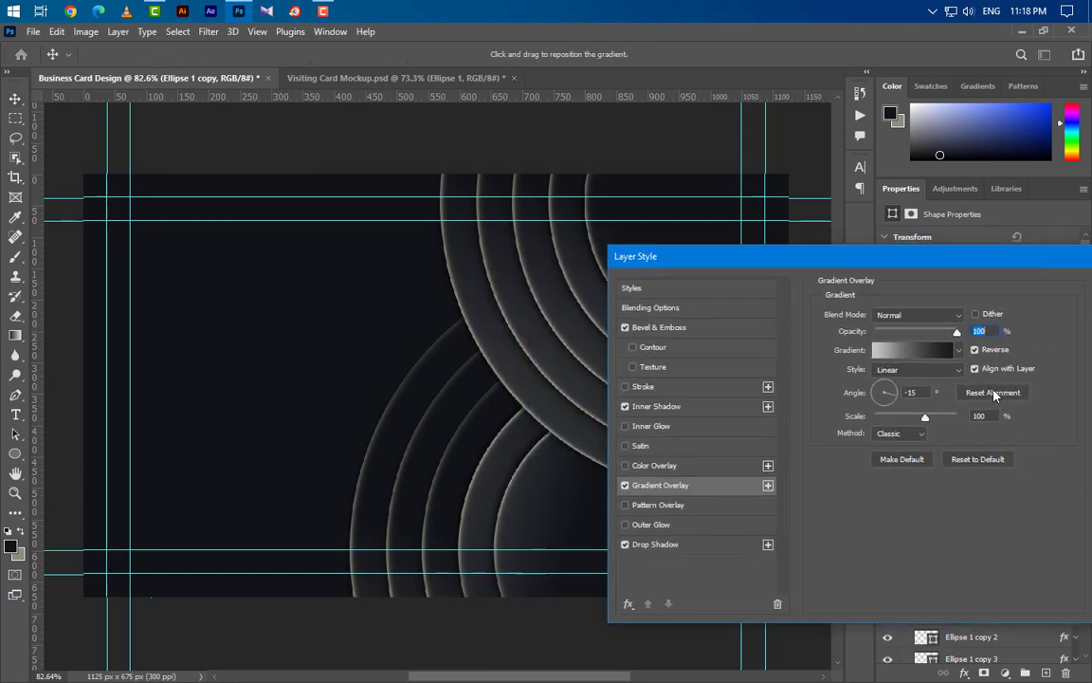
left_click(992, 415)
type("50")
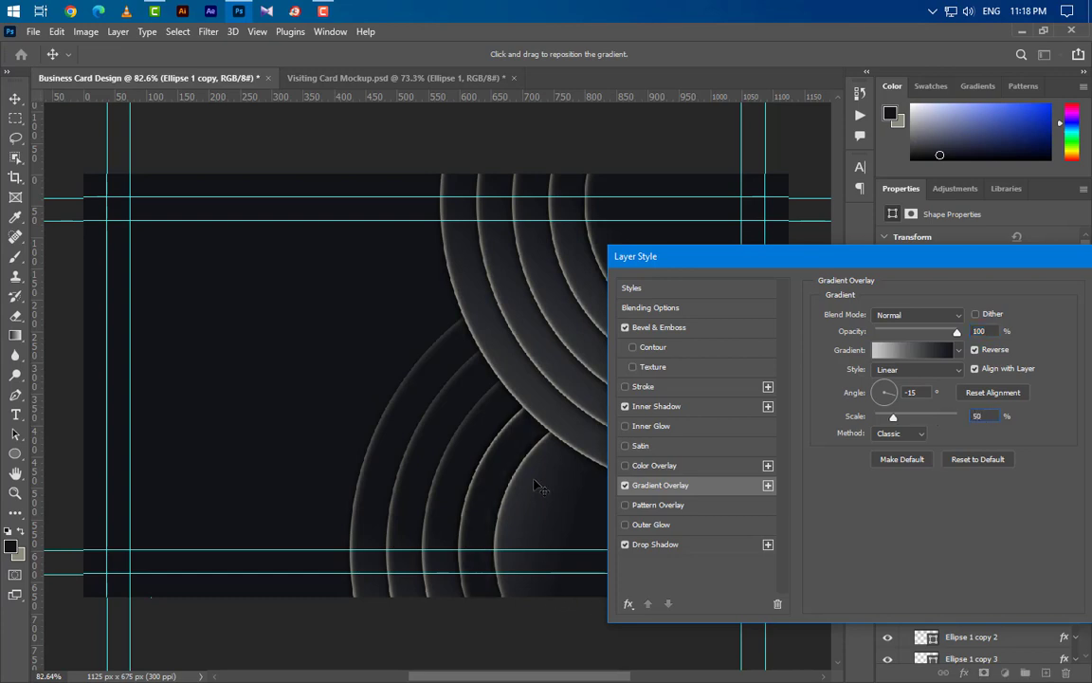
left_click_drag(574, 491, 587, 497)
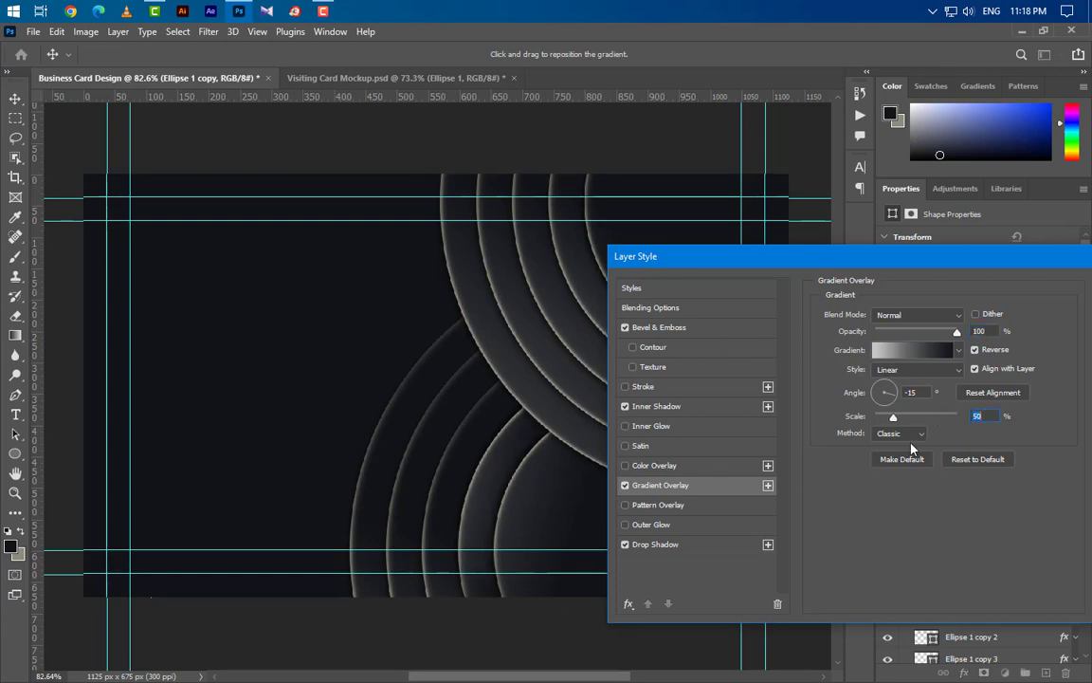
left_click(664, 544)
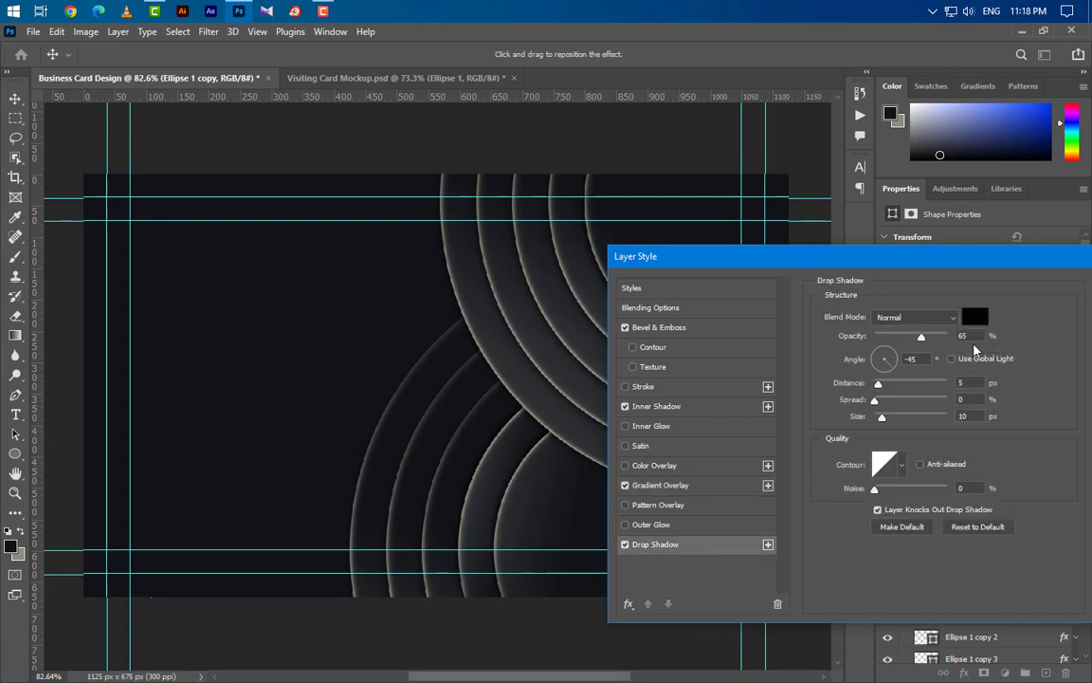
type("50")
left_click_drag(1019, 257, 799, 260)
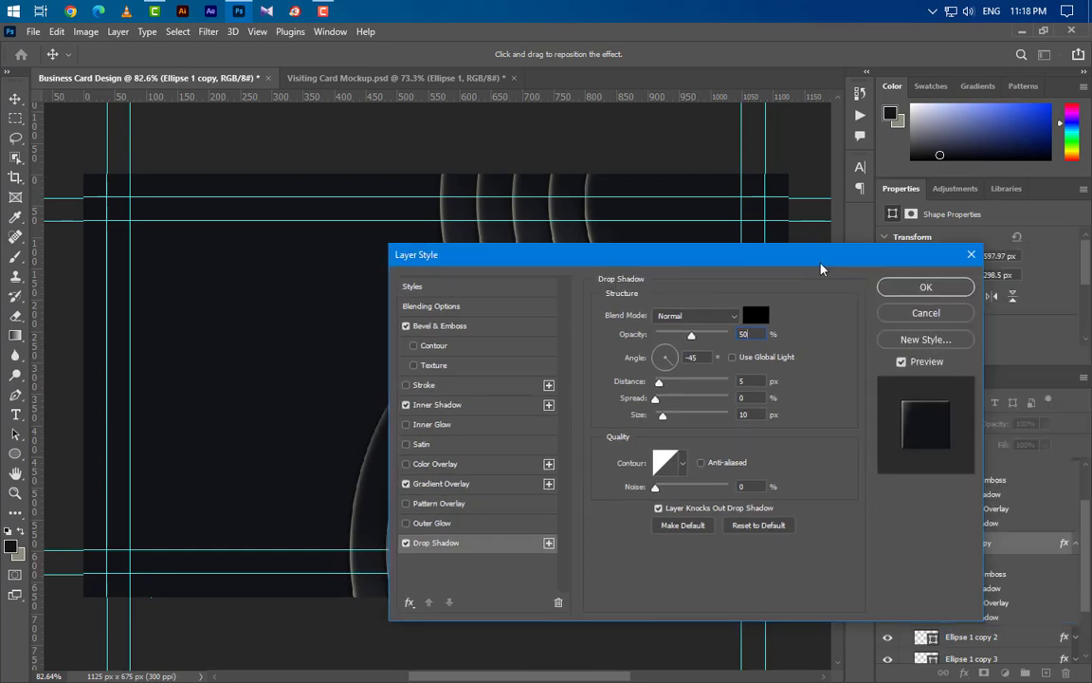
left_click(918, 288)
- Copy Ellipse 1 copy's layer style and collapse the expanded effects lists
right_click(1017, 564)
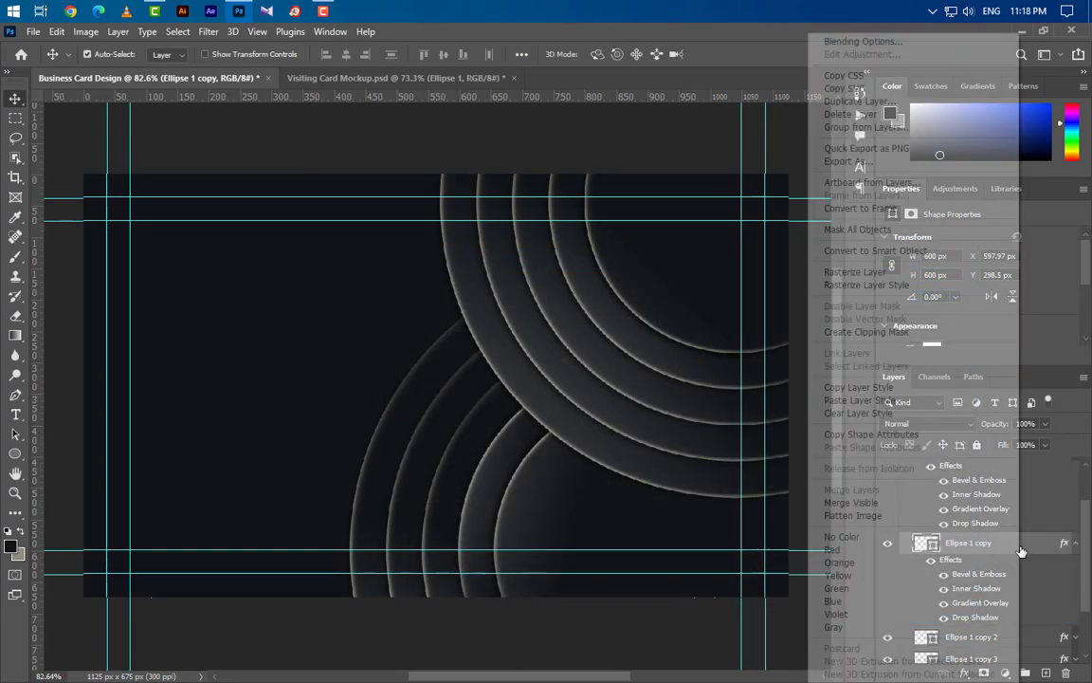
left_click(844, 385)
scroll(1040, 525, "up", 1)
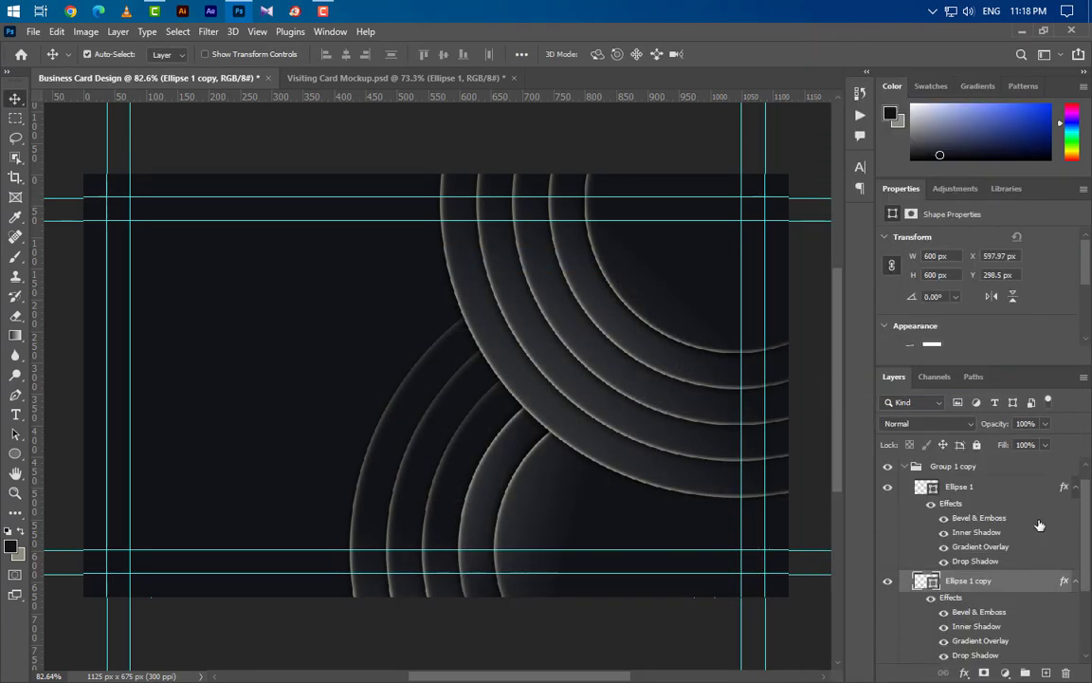
left_click(1074, 487)
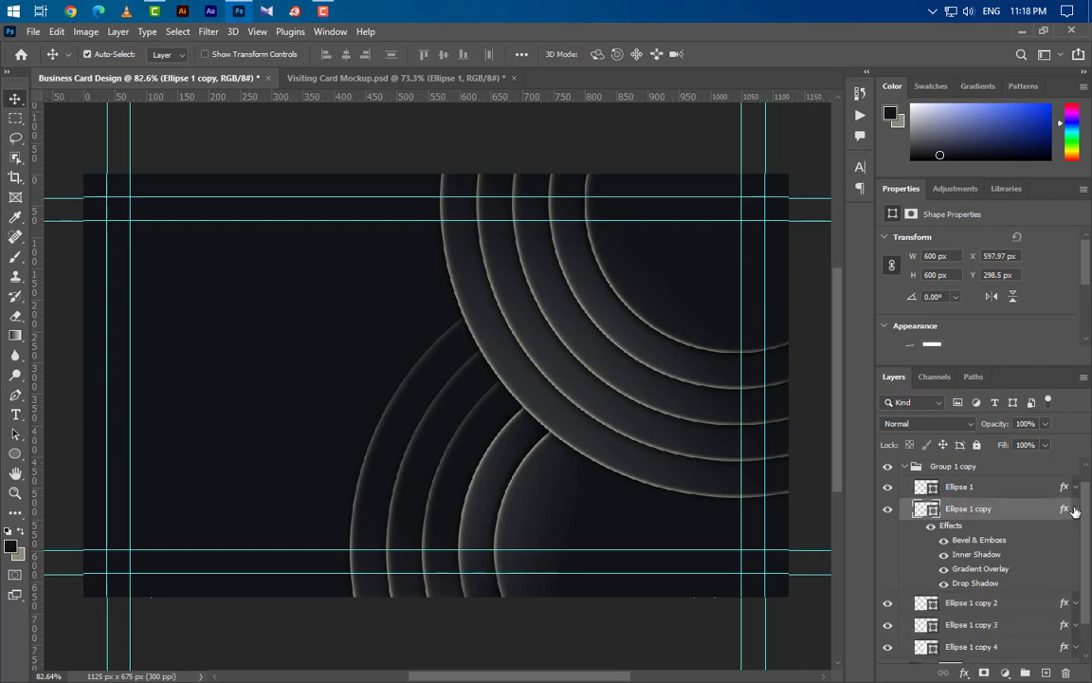
left_click(1074, 509)
- Paste the copied ring style onto Ellipse 1 copy 2 and copy 3, with copy 4 next
left_click(1017, 549)
right_click(1017, 549)
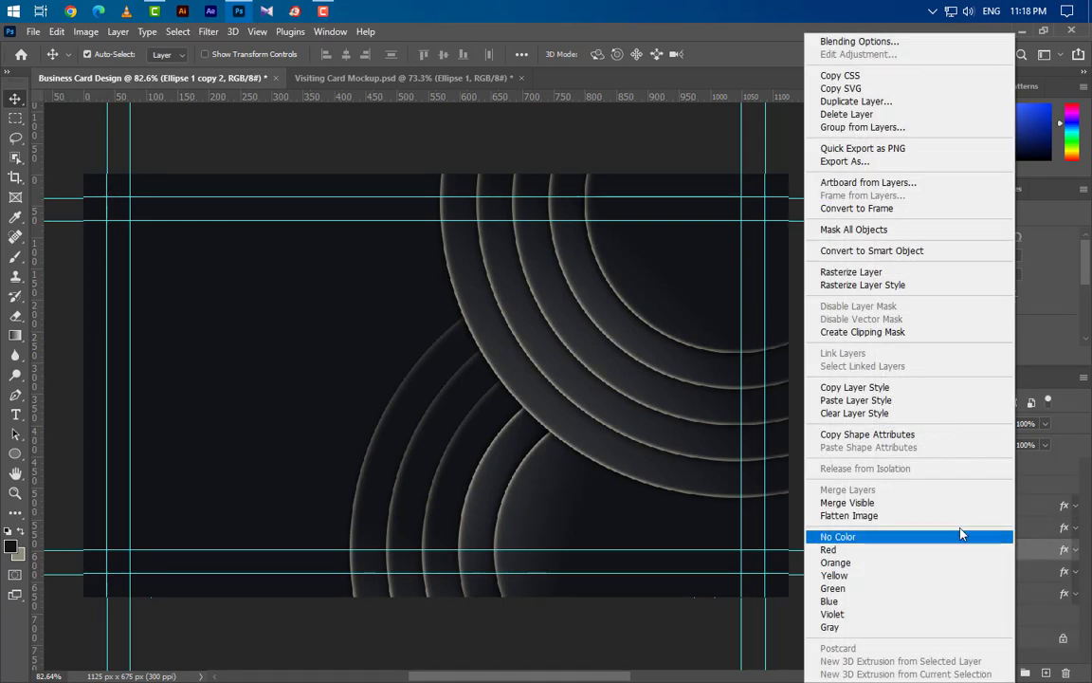
left_click(883, 400)
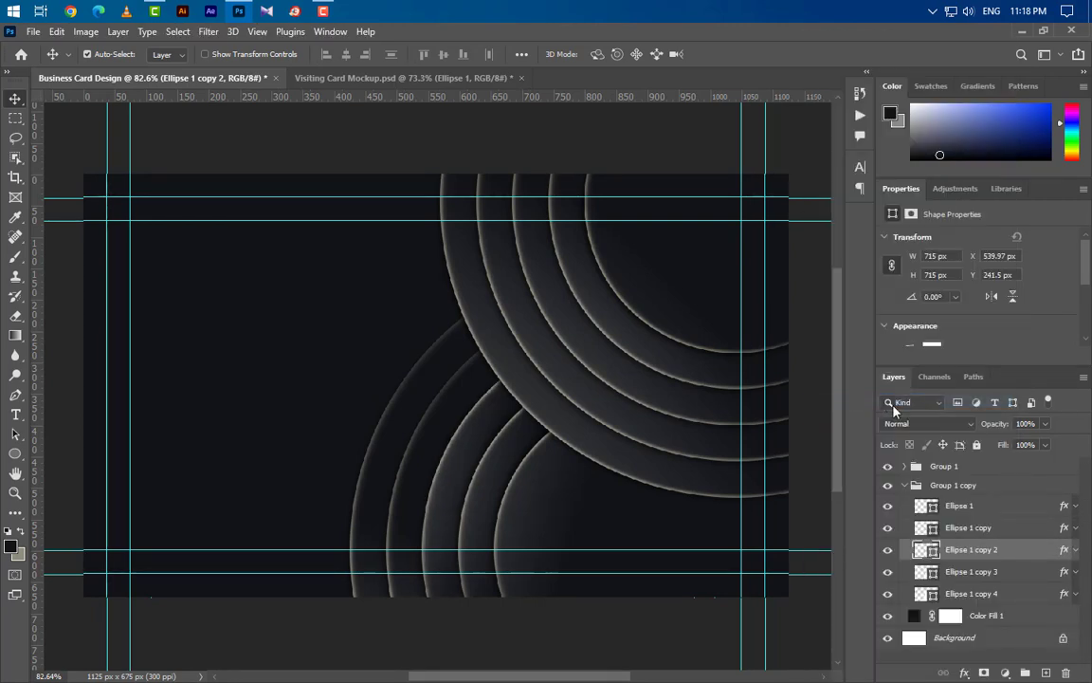
left_click(1017, 571)
right_click(1017, 571)
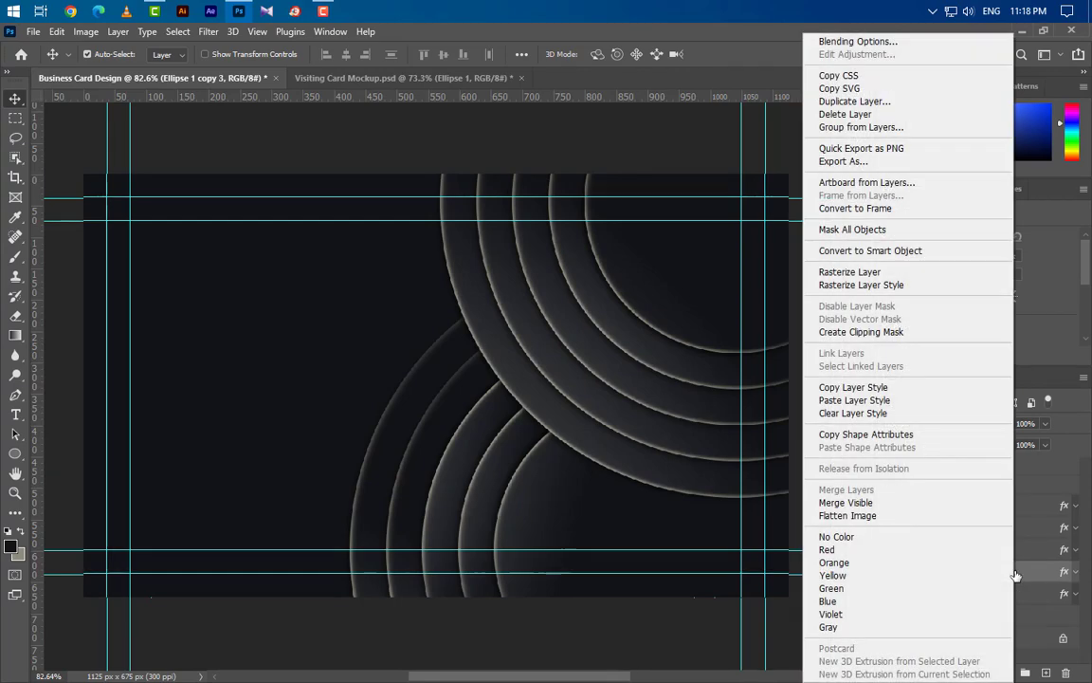
left_click(866, 402)
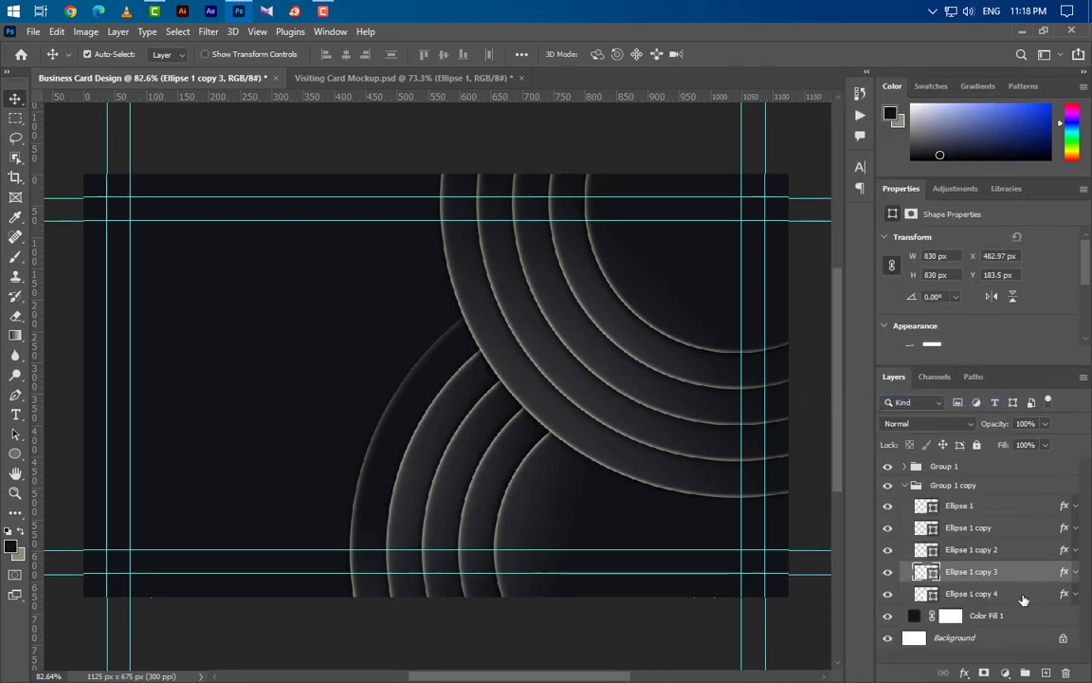
left_click(1017, 593)
right_click(1017, 593)
- Finish pasting the style onto copy 4 and shift the Group 1 copy rings slightly down
left_click(888, 404)
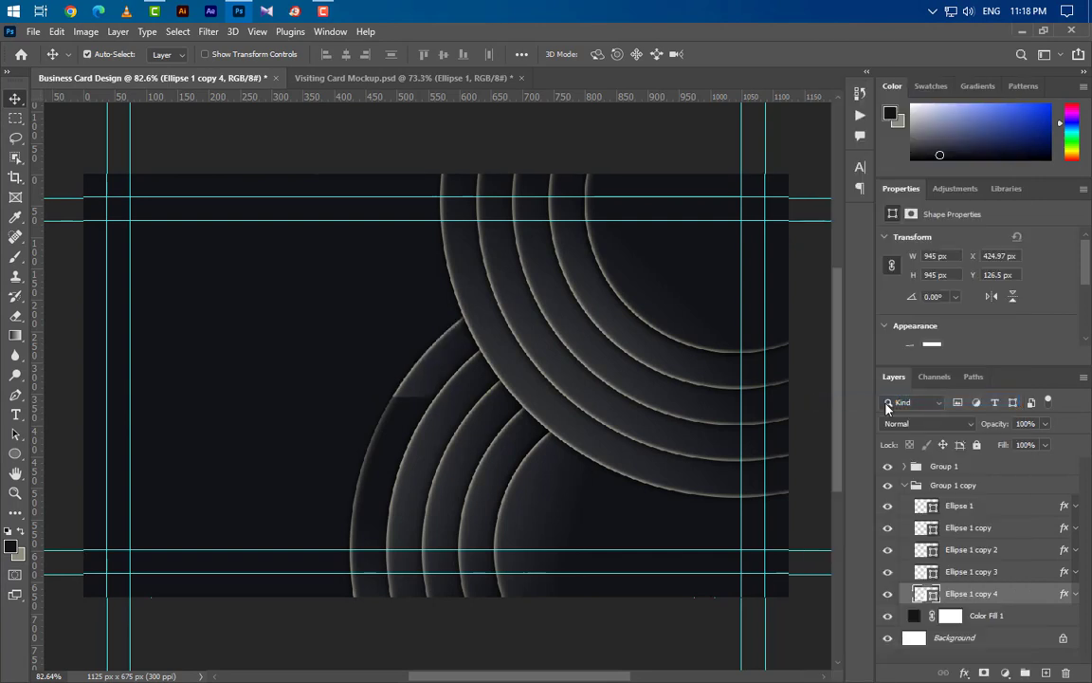
left_click(906, 485)
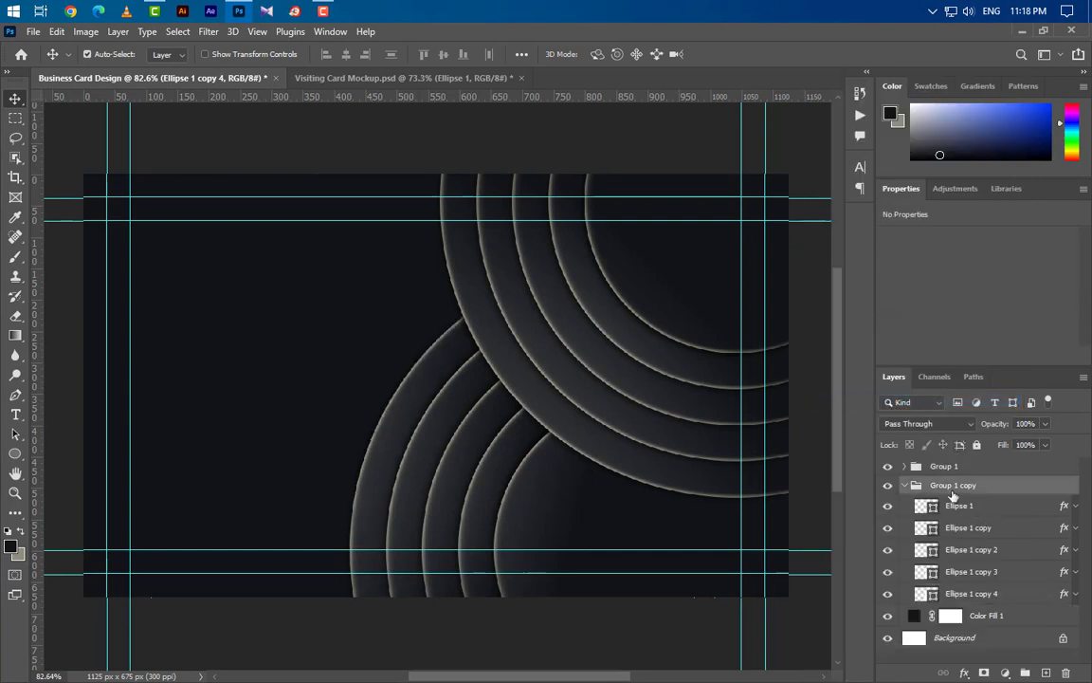
left_click(904, 485)
key("ctrl+t")
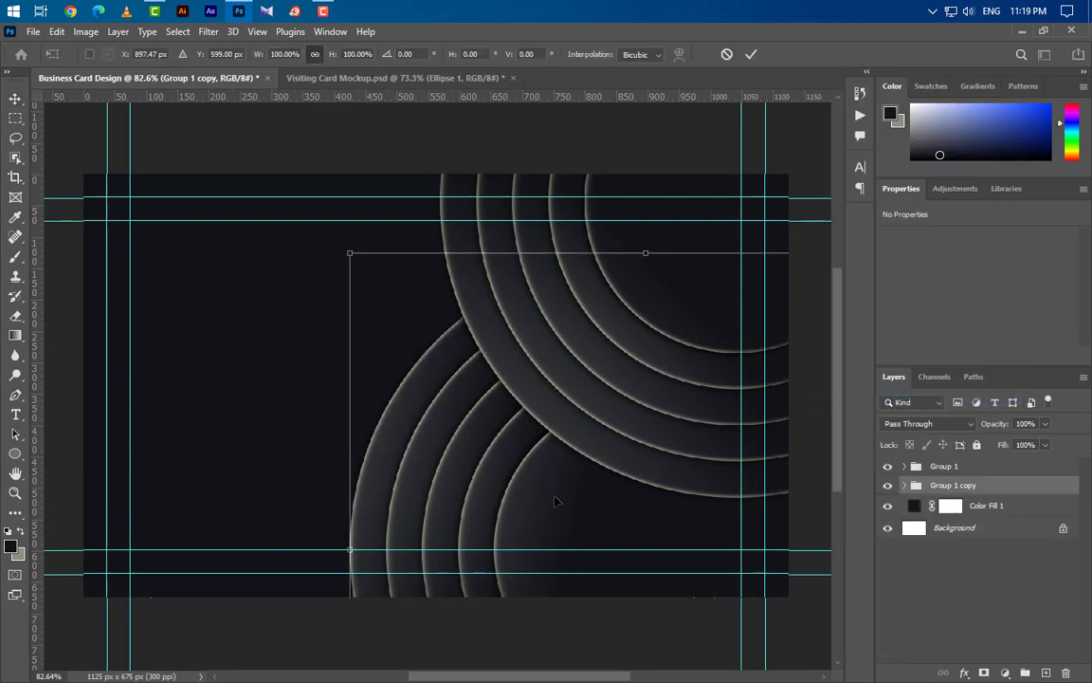
left_click_drag(515, 456, 515, 490)
left_click(751, 54)
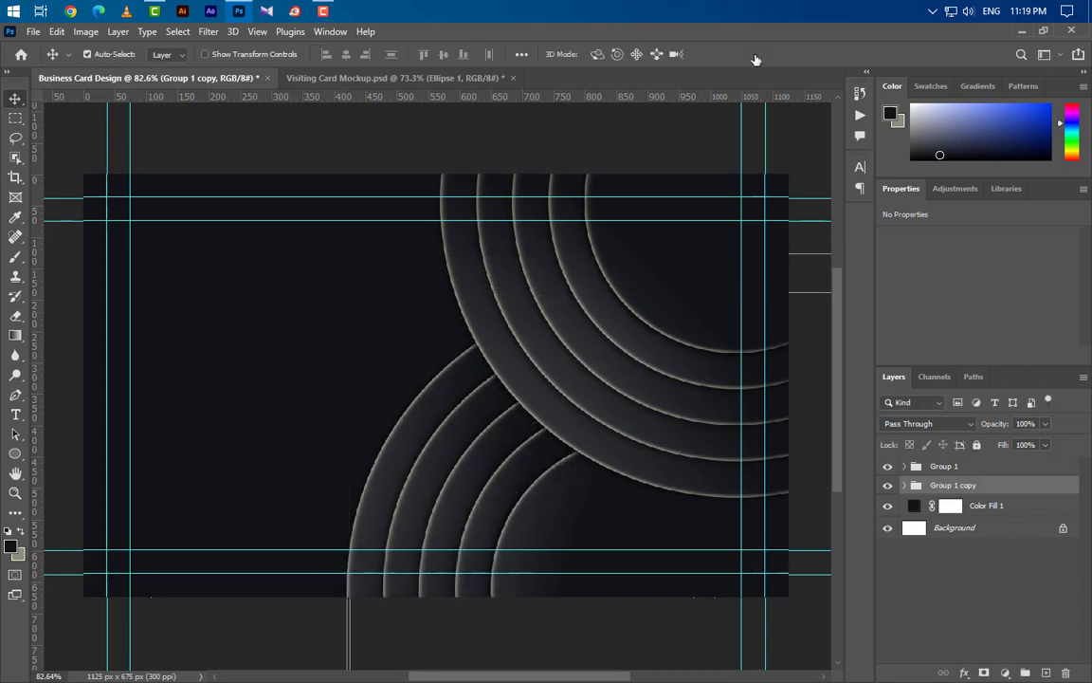
- Group Group 1 and Group 1 copy together into Group 2
left_click(1000, 474, "shift")
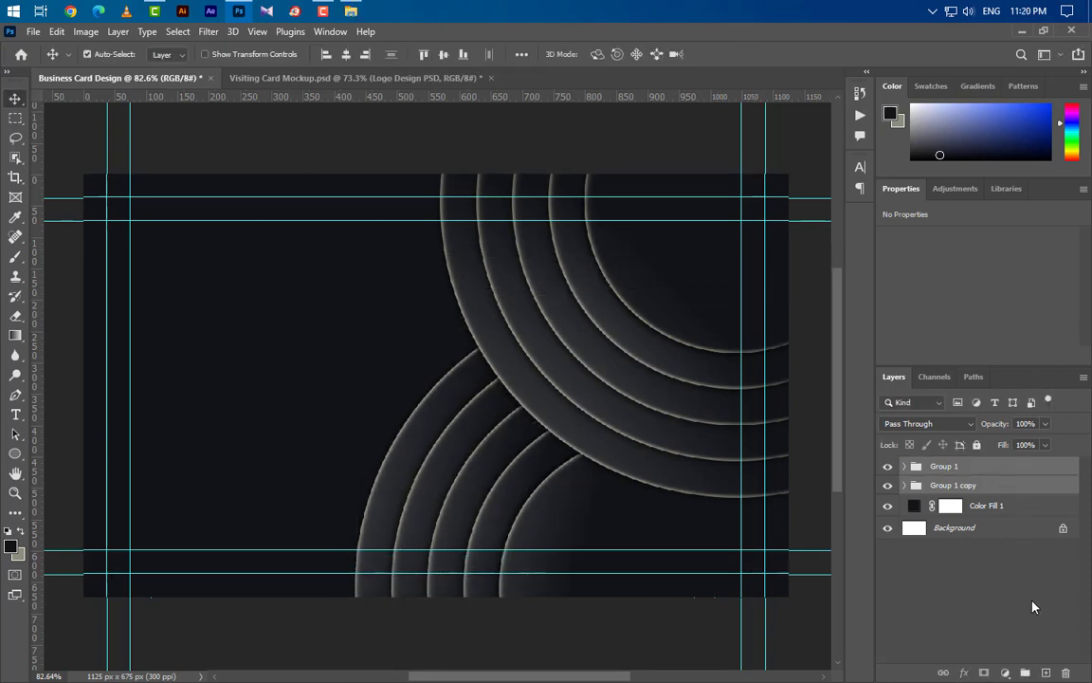
key("ctrl+g")
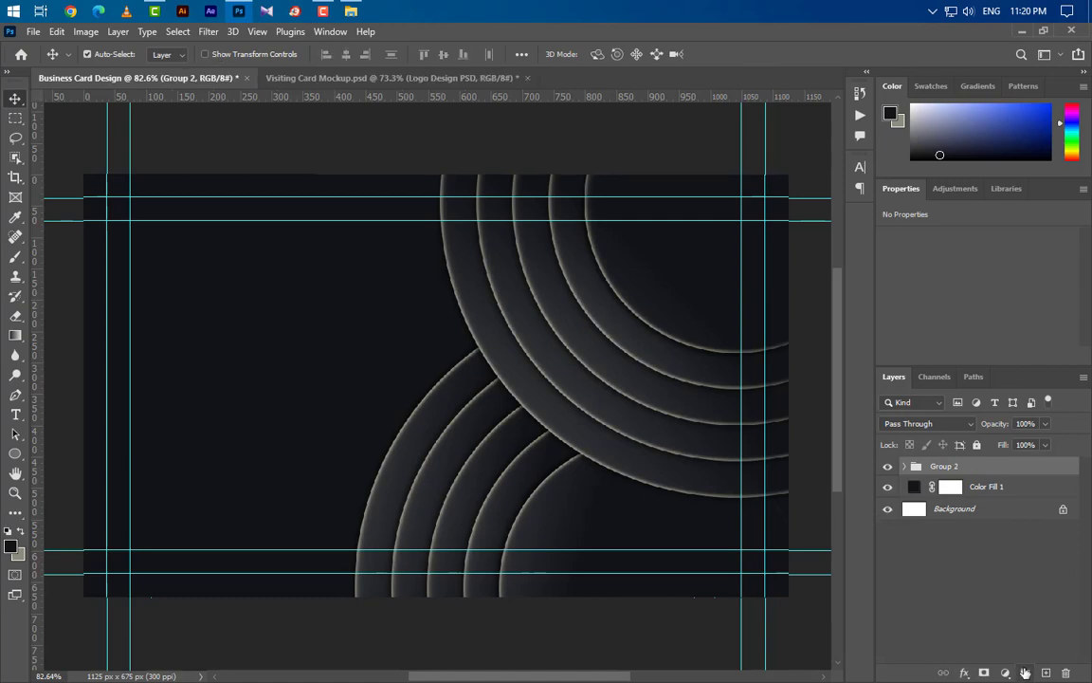
left_click(1022, 30)
- Place Logo Design PSD, scale it down and nudge it into the card's top-left corner
left_click_drag(188, 142, 325, 352)
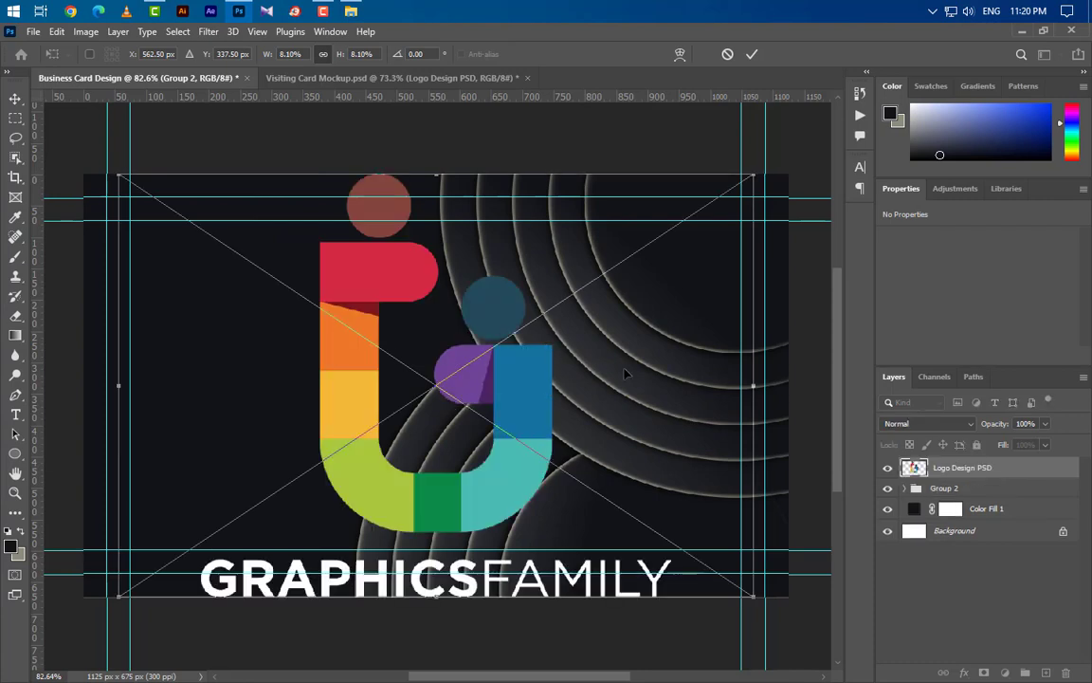
left_click_drag(754, 385, 256, 316)
key("Left")
key("Left")
key("Left")
key("Left")
key("Left")
key("Left")
key("Left")
key("Left")
key("Up")
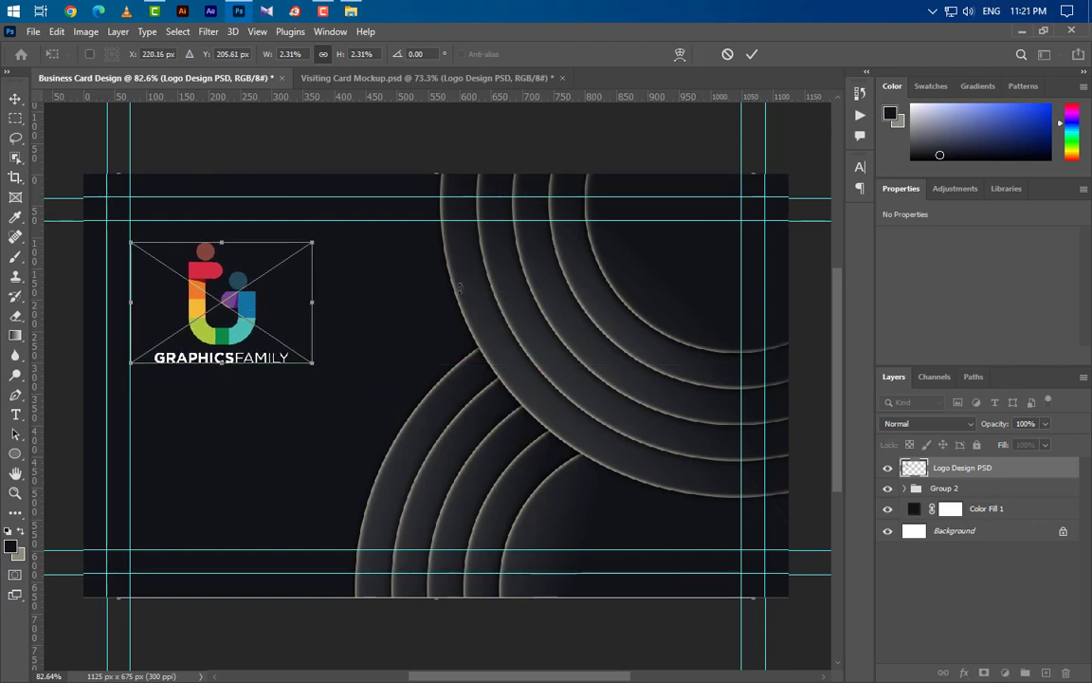
left_click(751, 54)
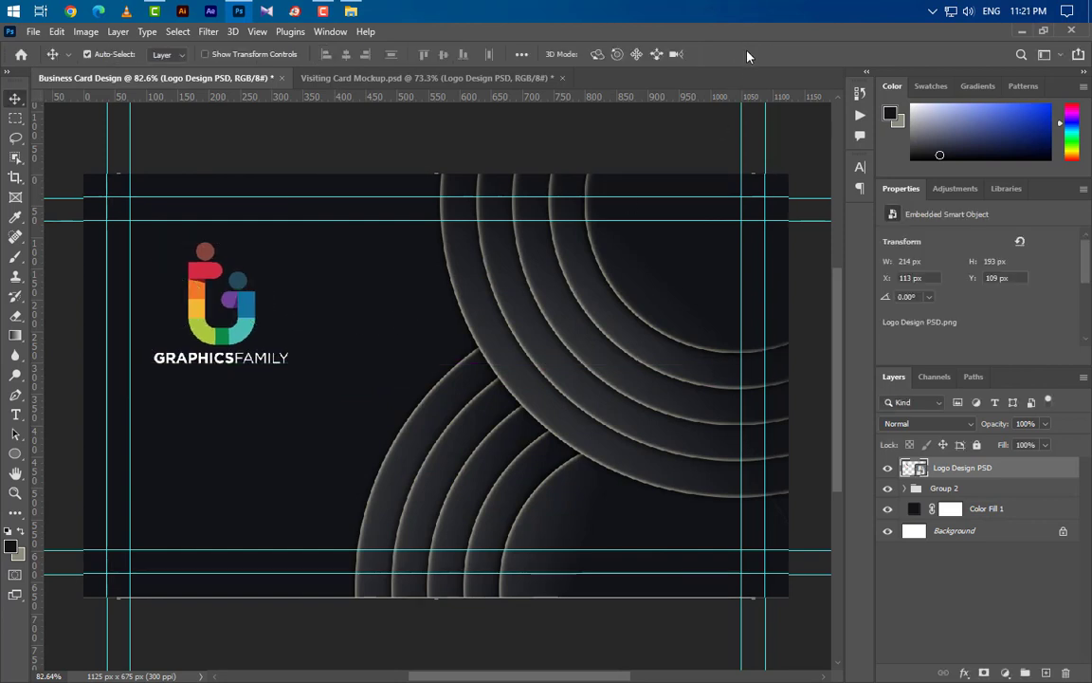
left_click(18, 457)
left_click(57, 455)
- Draw a white 100 × 100 px square at the card's lower left
left_click_drag(161, 453, 228, 518)
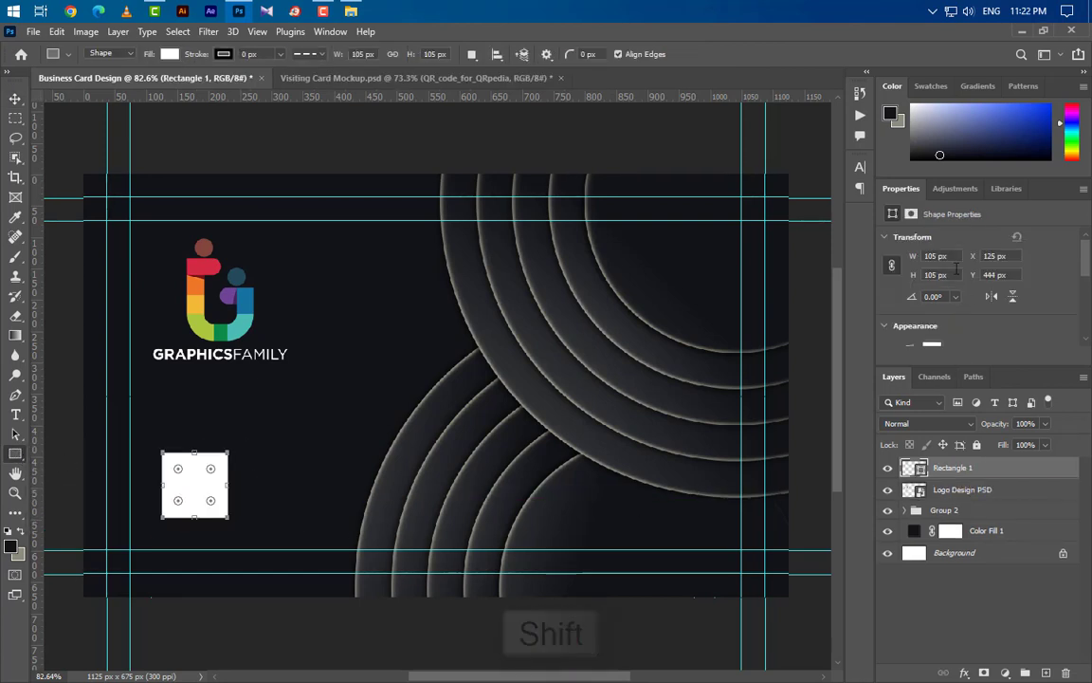
type("100")
key("Return")
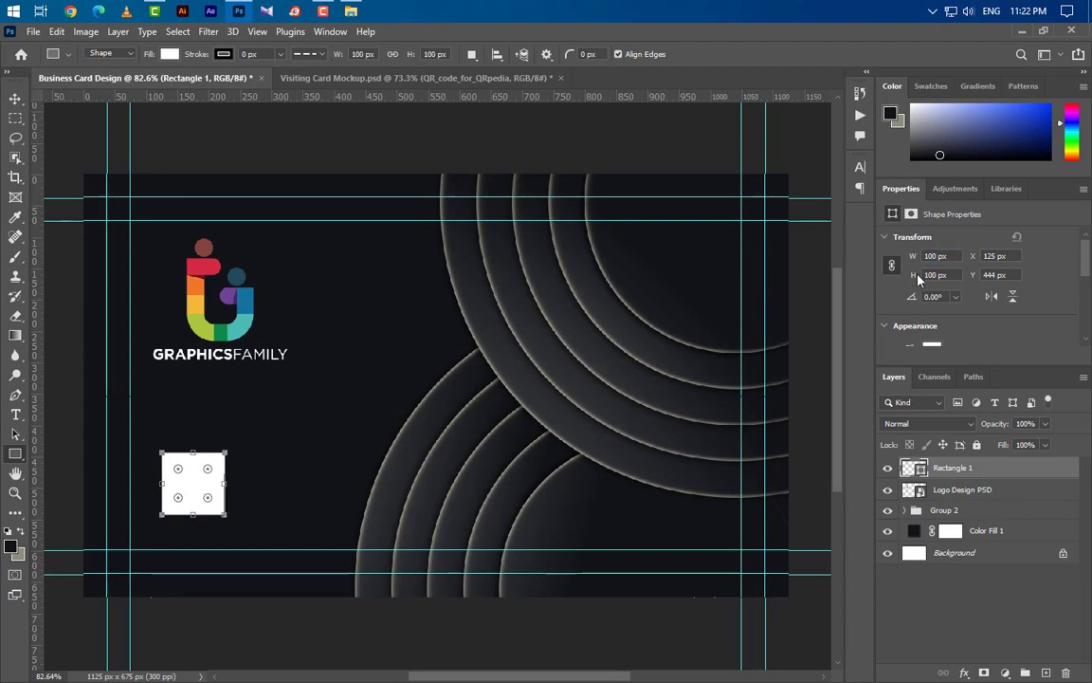
- Locate the QR_code_for_QRpedia image and drag it onto the card
left_click(1004, 32)
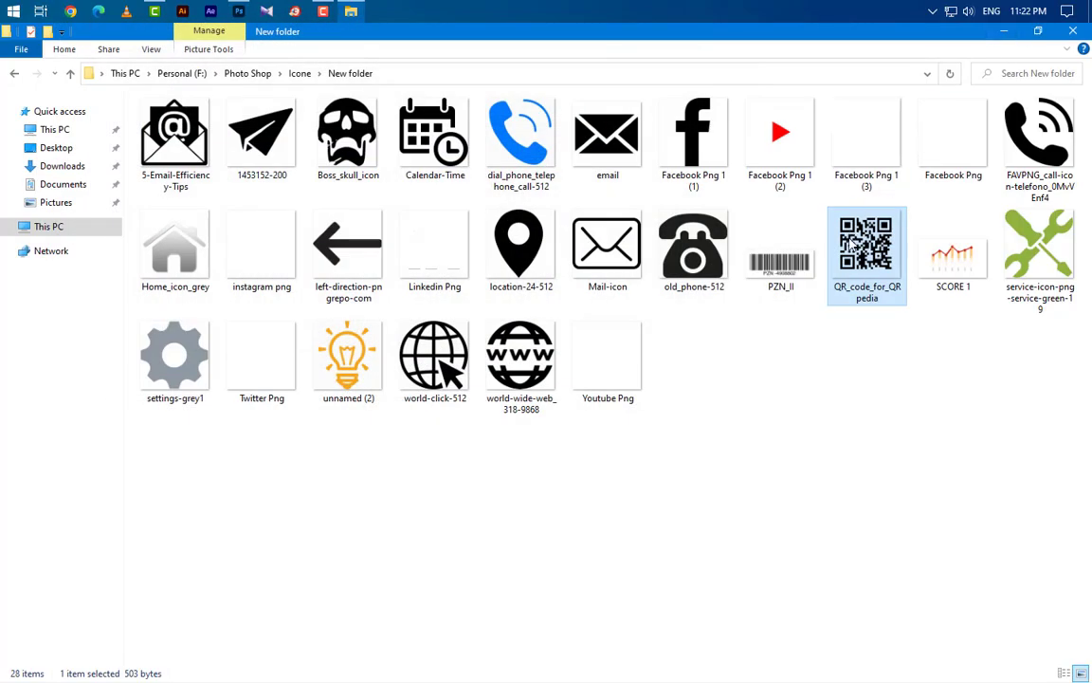
left_click(238, 11)
left_click_drag(266, 90, 353, 456)
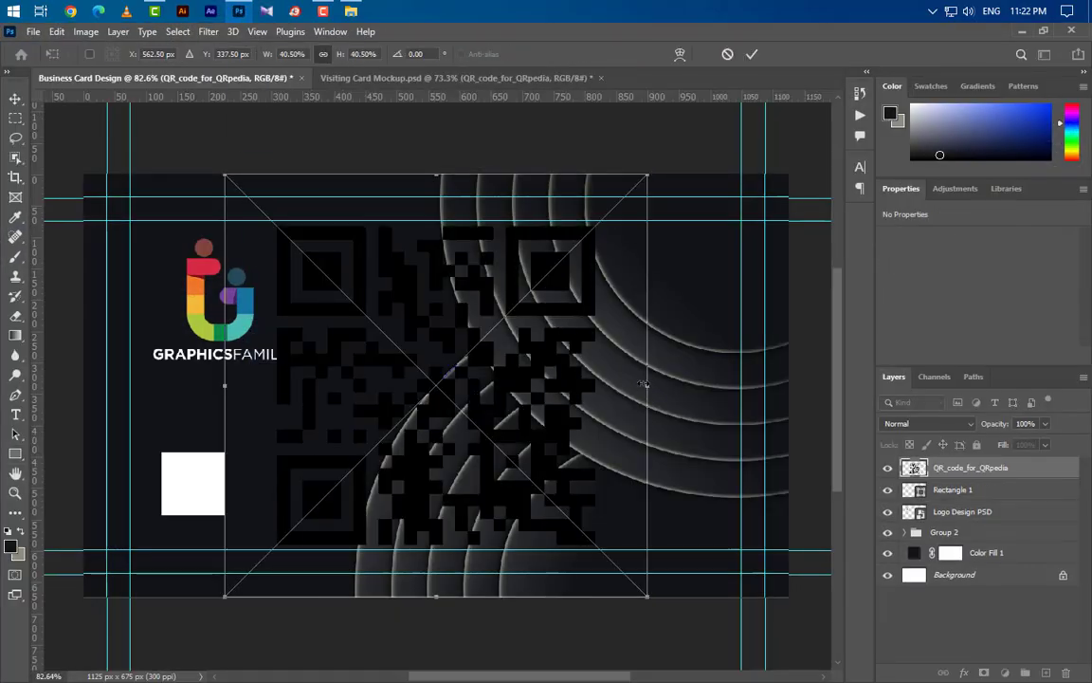
- Shrink the QR code to fit the white square and nudge it down slightly
left_click_drag(647, 385, 216, 487)
mouse_move(192, 441)
left_mouse_down()
mouse_move(192, 453)
mouse_move(193, 437)
left_mouse_up()
key("Down")
key("Down")
key("Down")
key("Down")
key("Down")
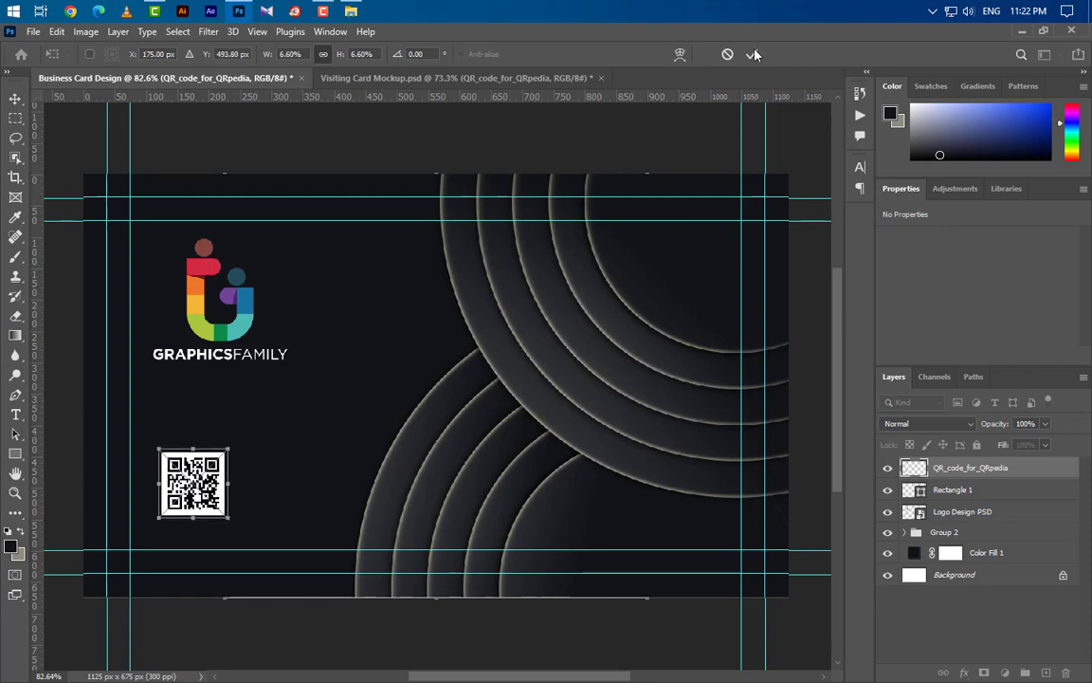
left_click(753, 54)
- Group the QR code with Rectangle 1 as Group 3 and nudge the group left and down
key("ctrl")
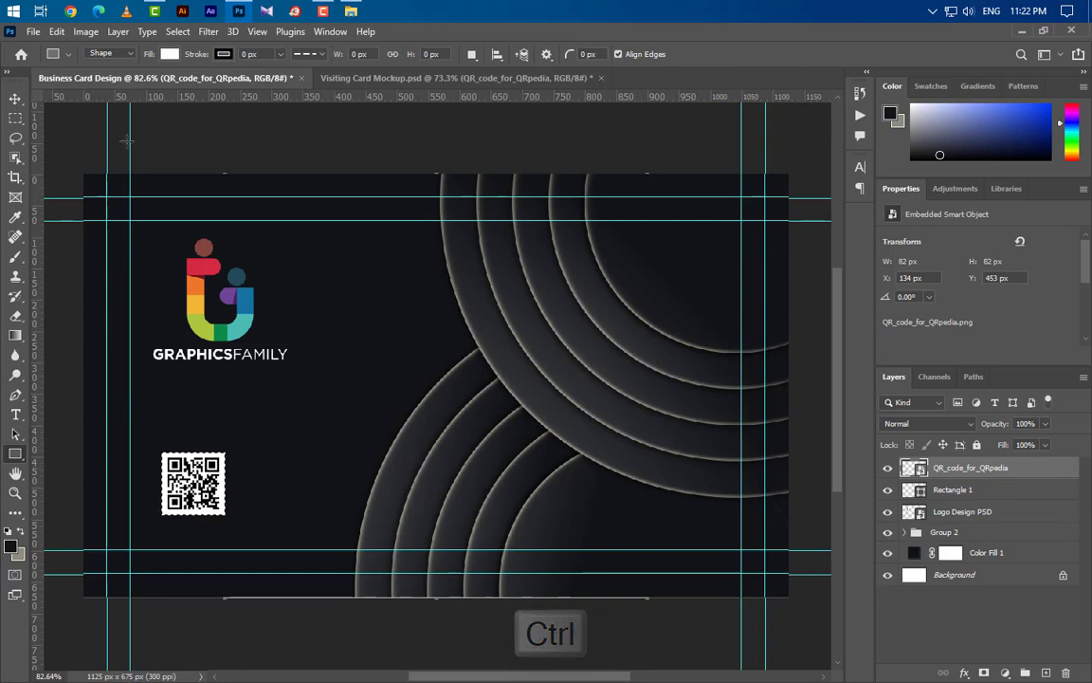
key("v")
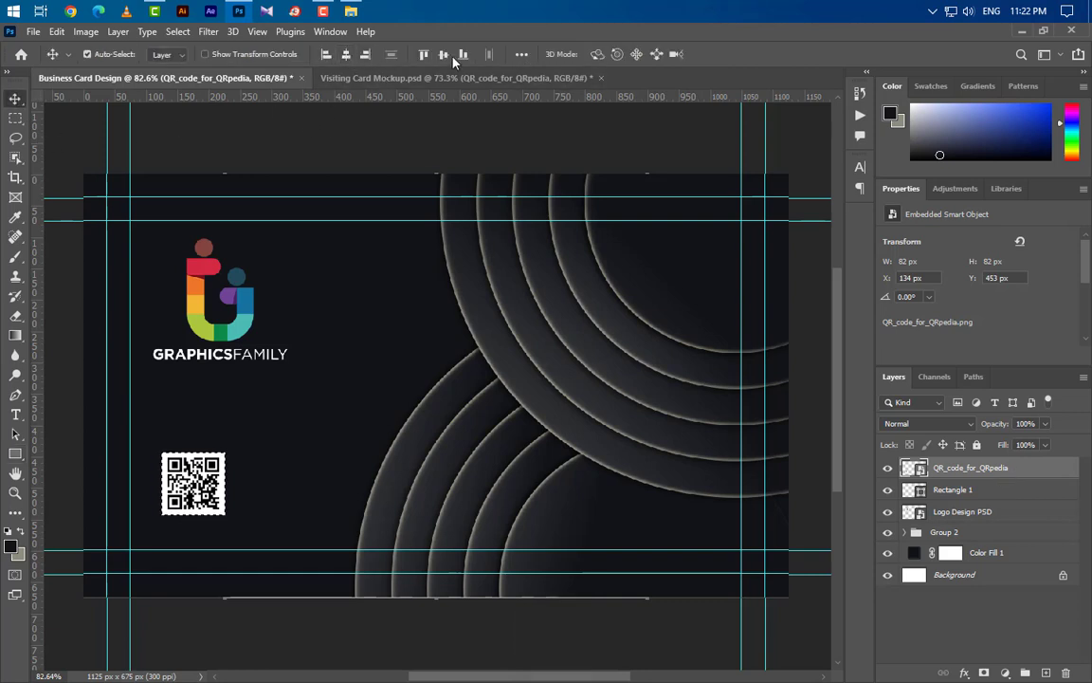
key("ctrl+d")
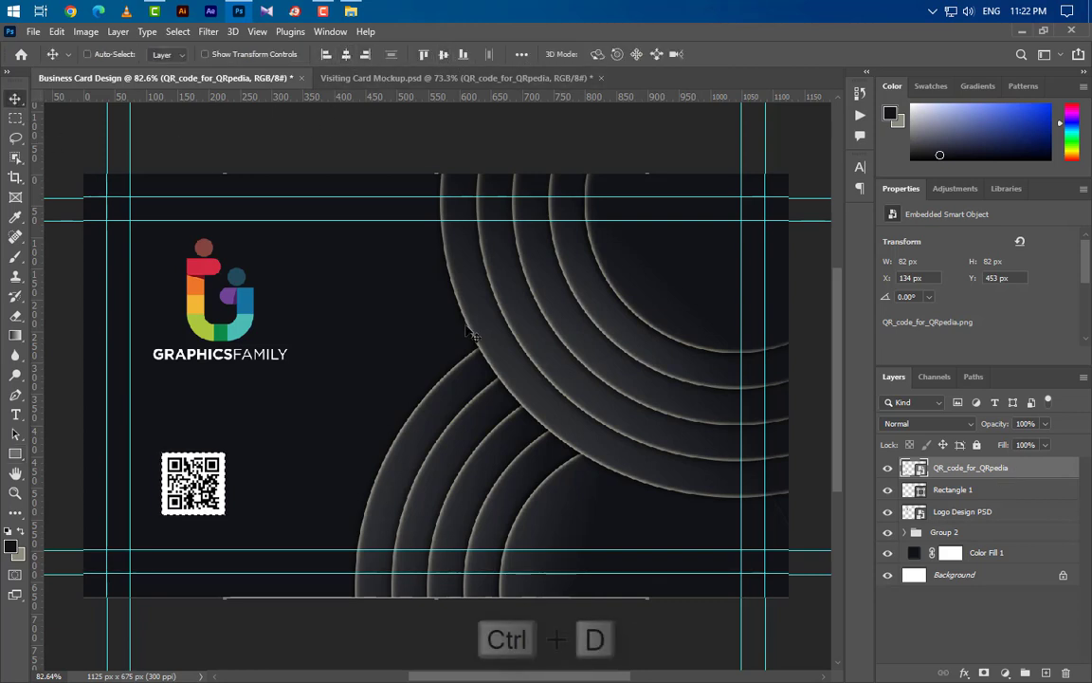
left_click(956, 490, "ctrl")
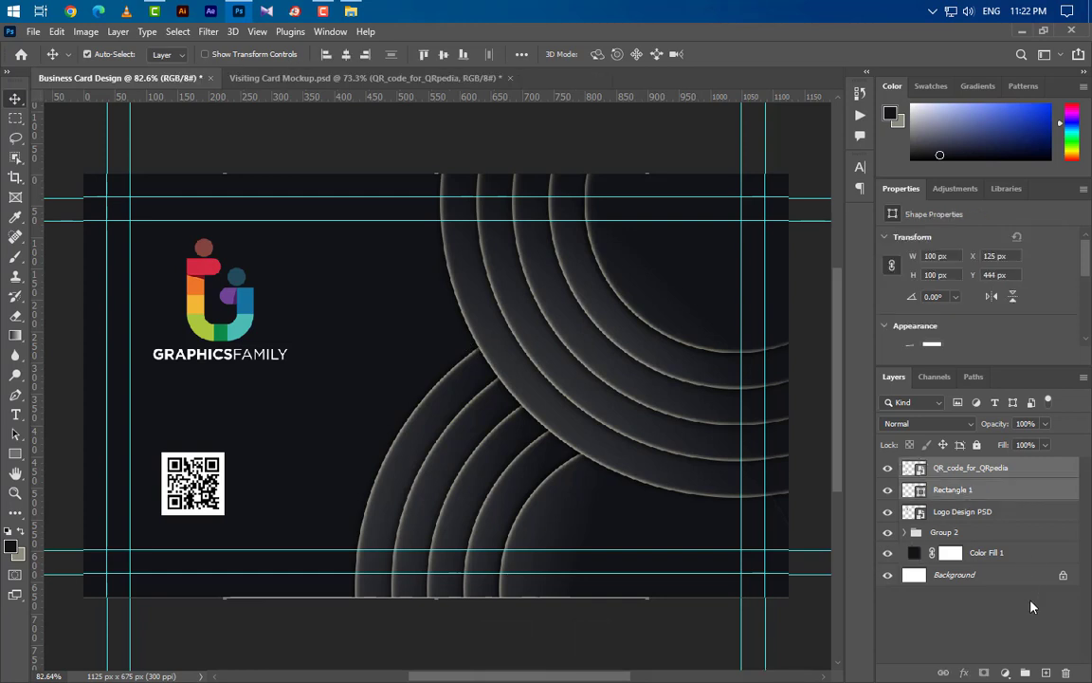
left_click(1024, 672)
key("ctrl+t")
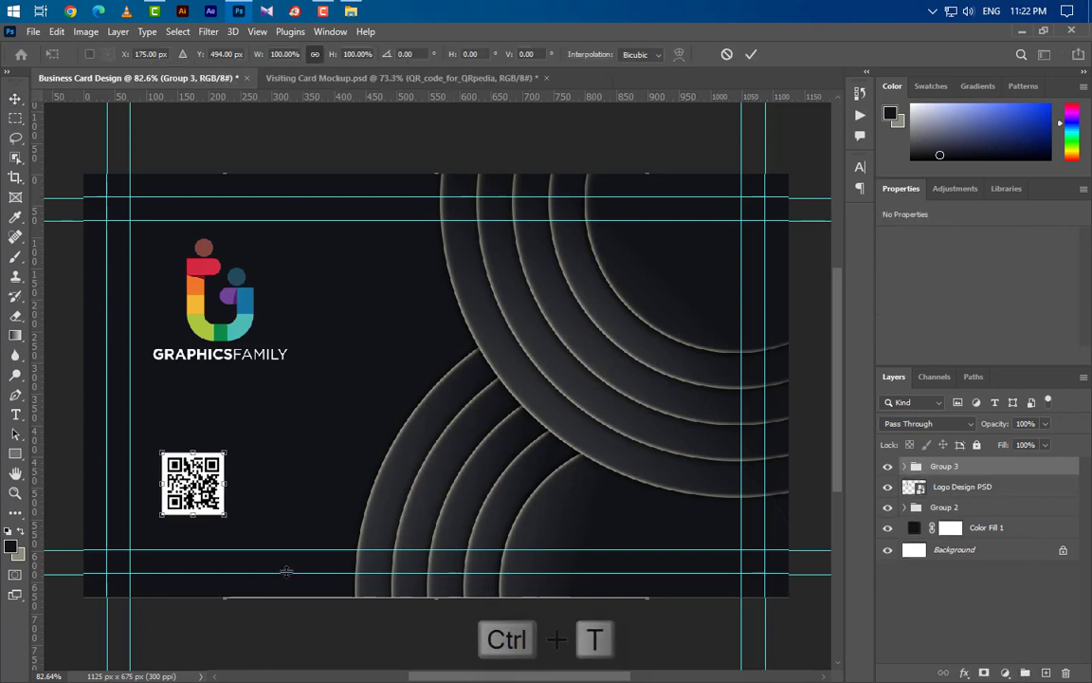
left_click_drag(194, 484, 185, 491)
key("Down")
key("Down")
key("Down")
key("Down")
key("Down")
key("Down")
key("Down")
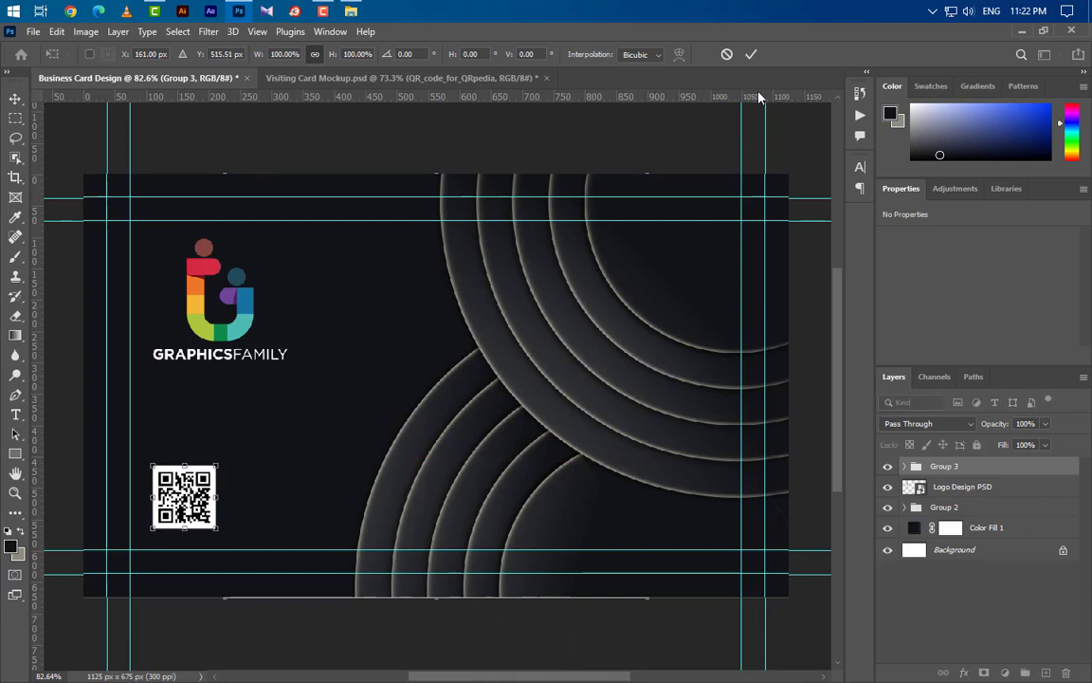
left_click(751, 54)
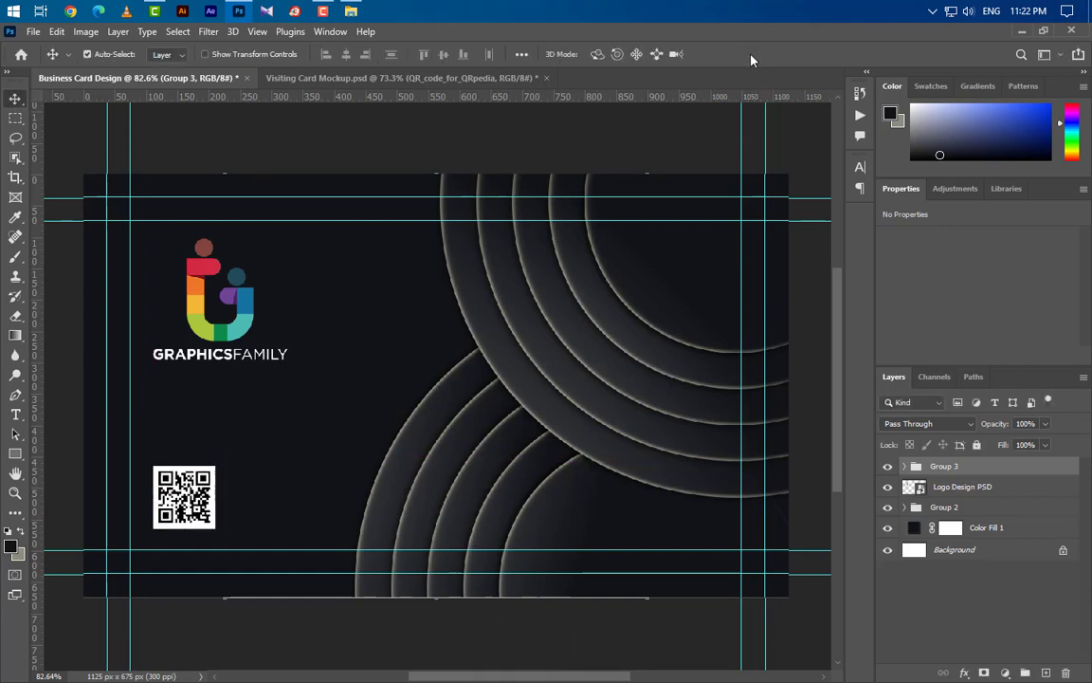
left_click(15, 416)
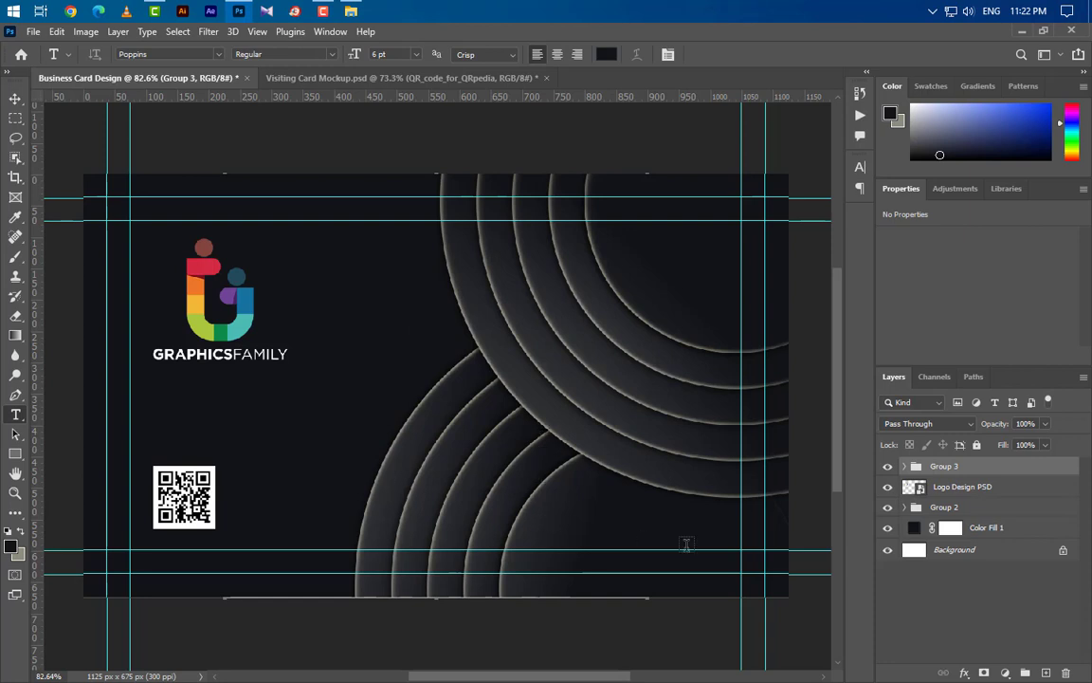
left_click(541, 521)
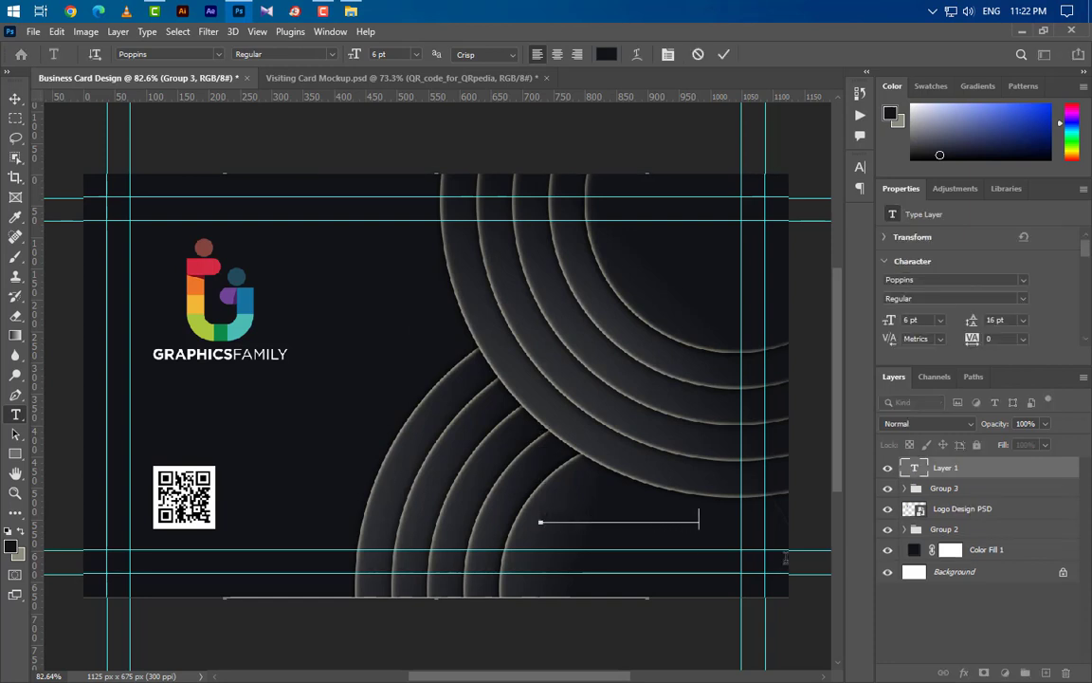
left_click(723, 54)
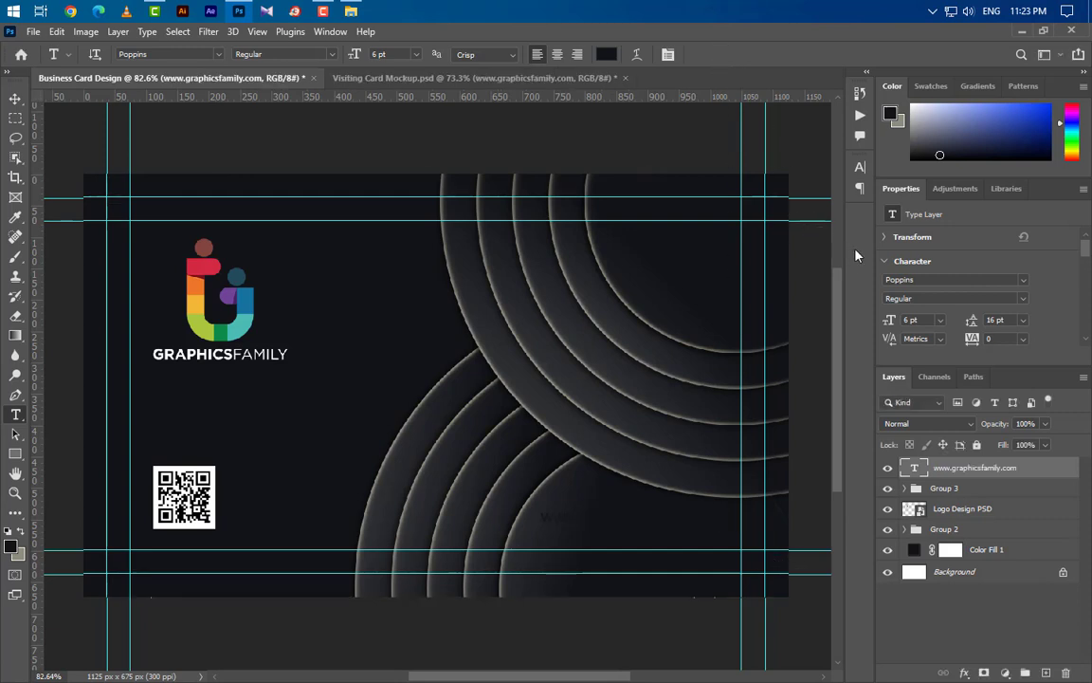
- Colour the URL text light cream #e8e5d6
left_click(861, 169)
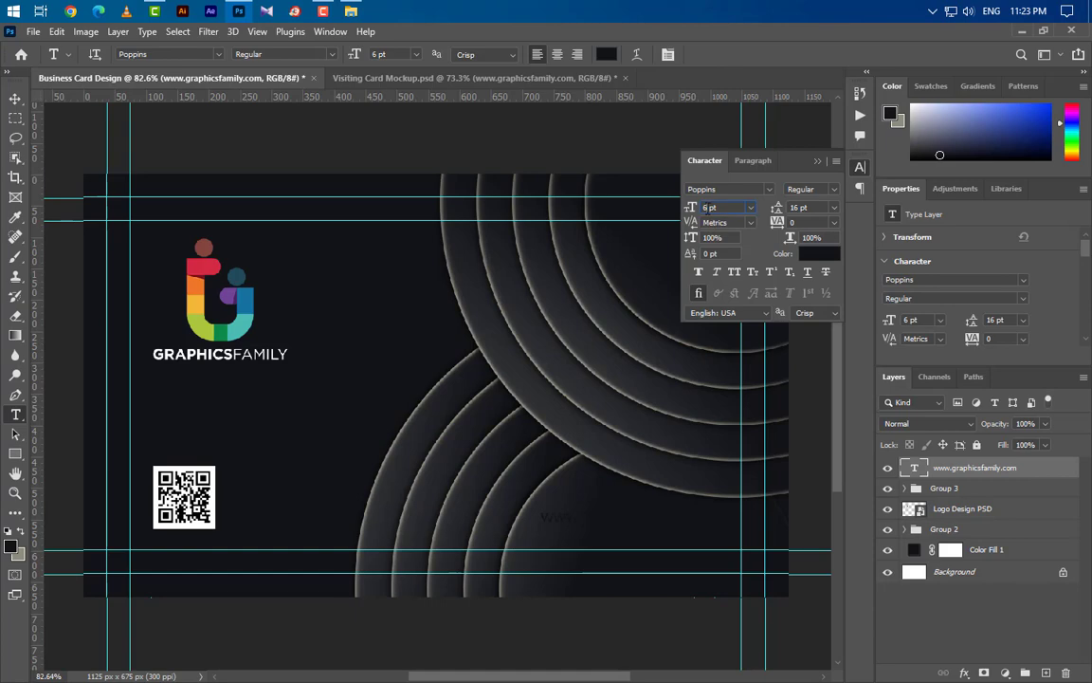
left_click(821, 255)
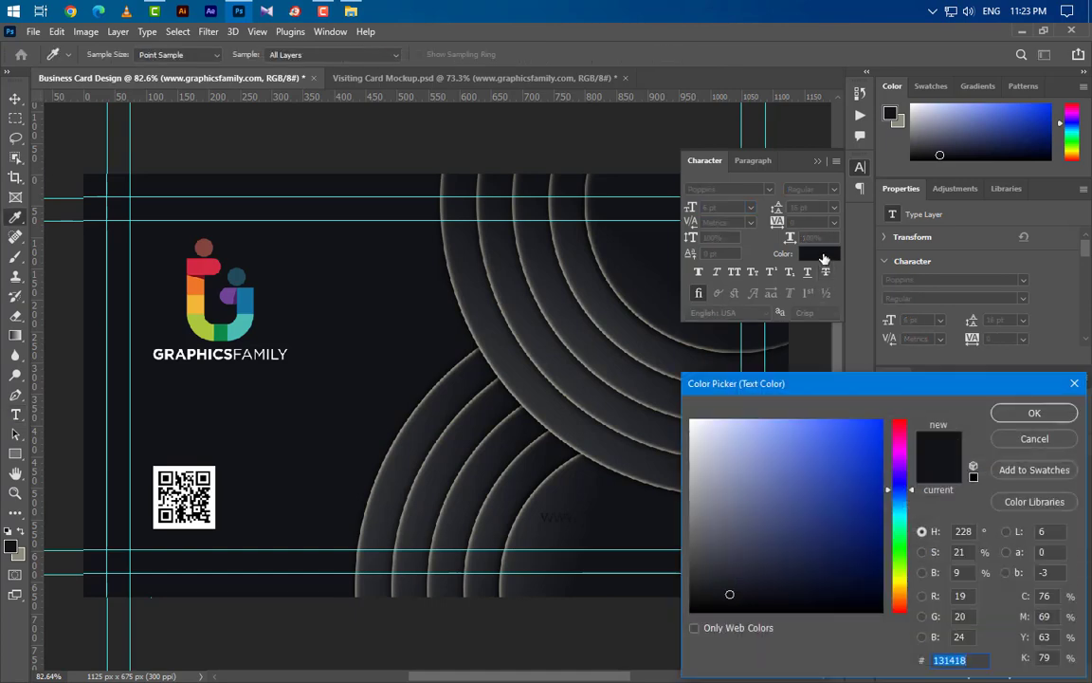
type("e8e5d6")
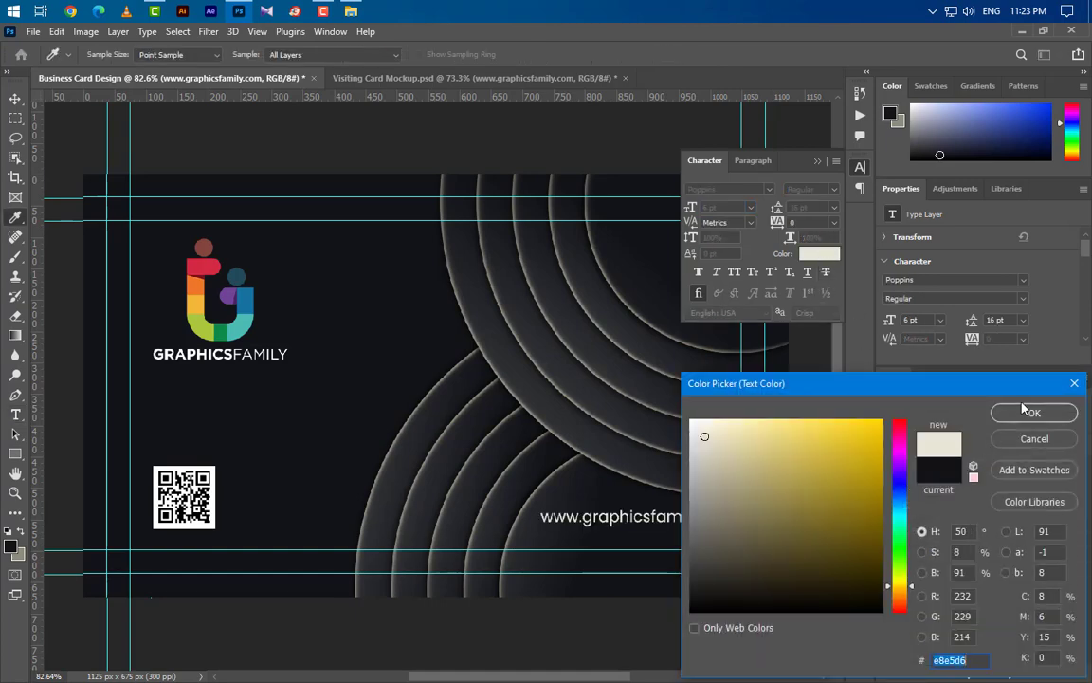
left_click(1034, 413)
left_click(818, 162)
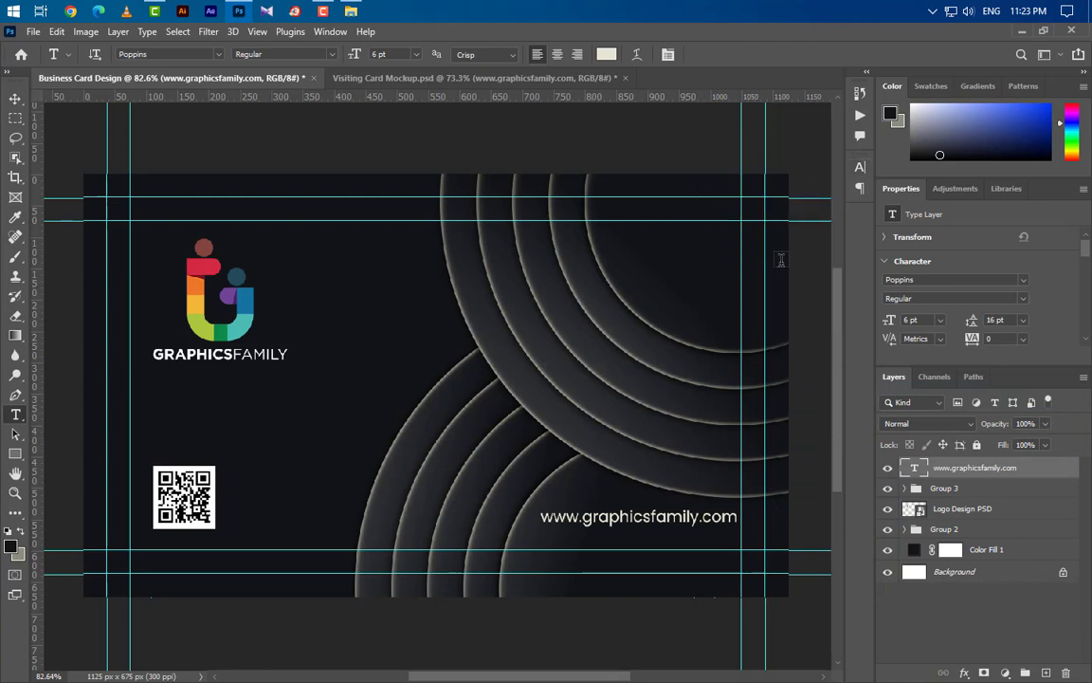
- Move the URL slightly down and left so it is level with the QR code
key("ctrl+t")
left_click_drag(674, 519, 671, 531)
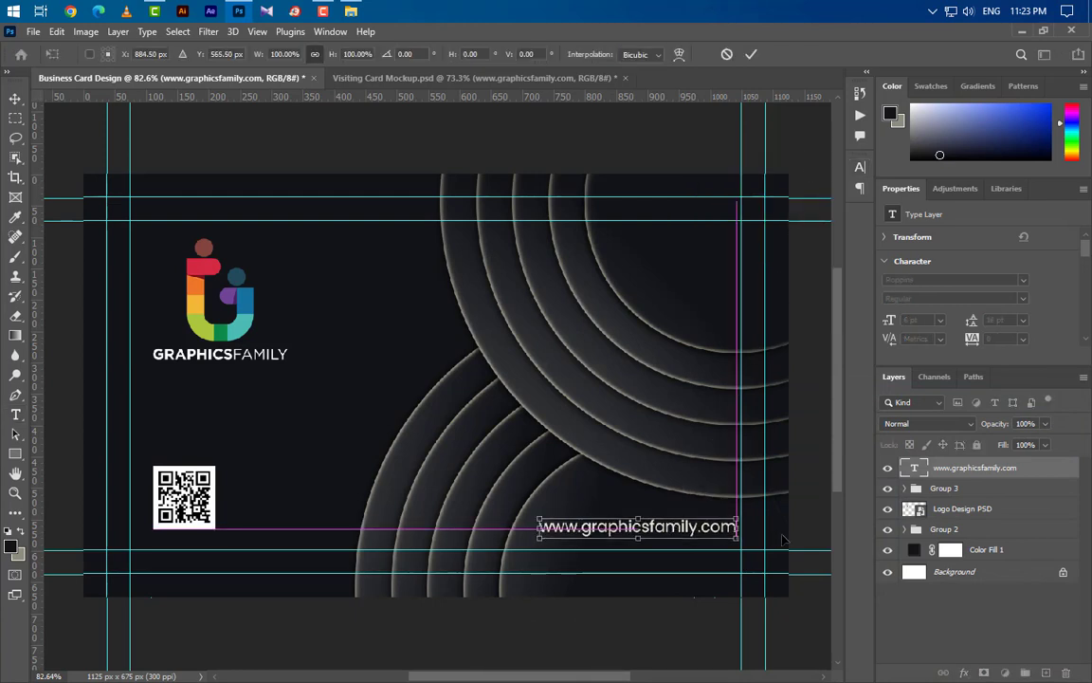
key("Left")
key("Left")
key("Left")
key("Left")
key("Left")
key("Left")
key("Left")
key("Left")
key("Left")
key("Left")
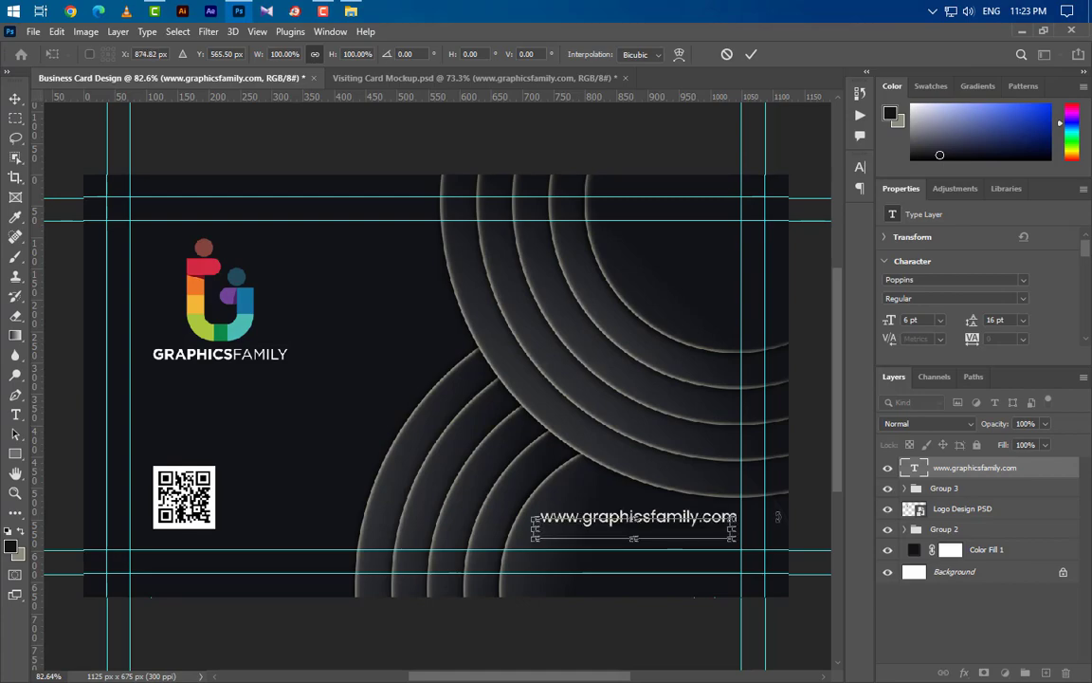
left_click(751, 54)
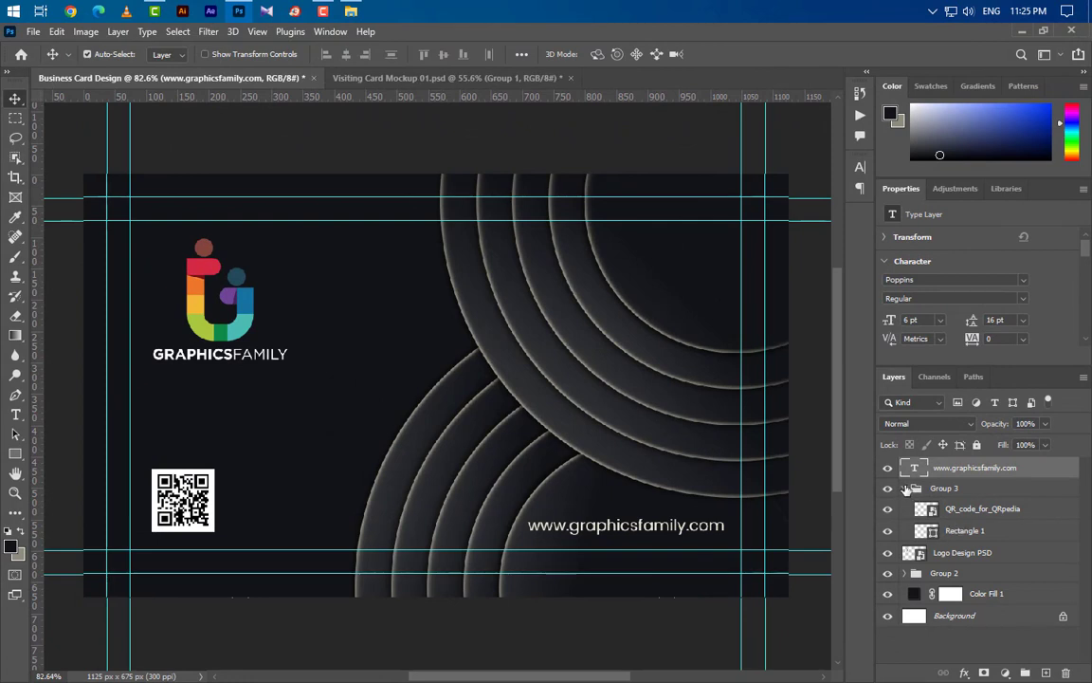
- Move the Group 1 ring set from the top right to the card's upper left, behind the logo
left_click(906, 487)
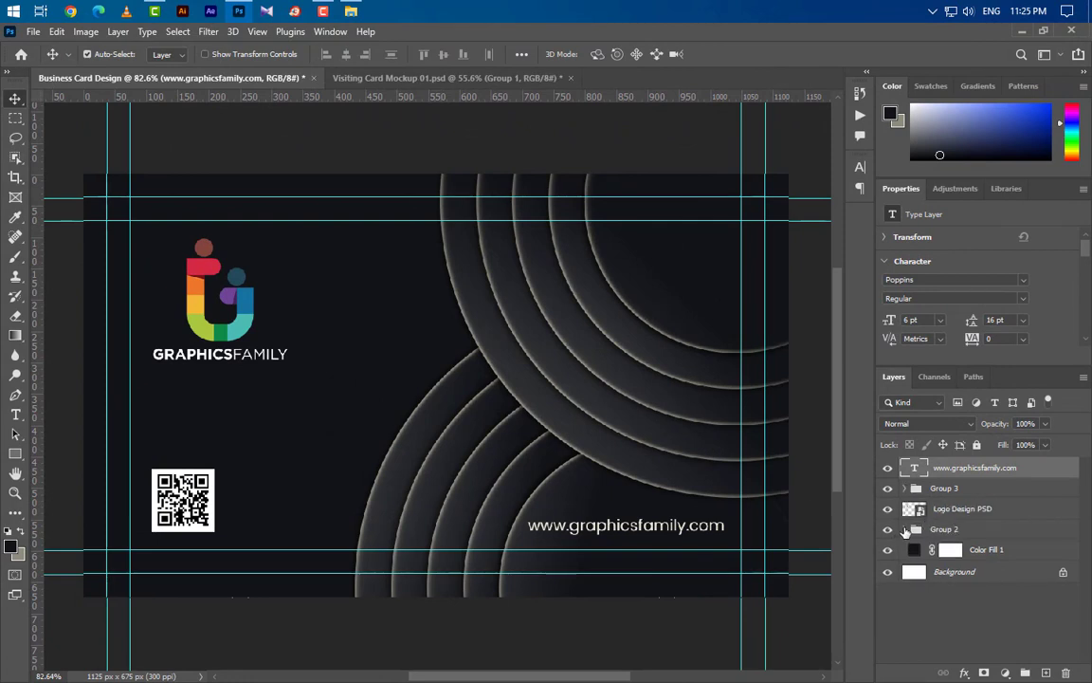
left_click(906, 529)
left_click(959, 548)
key("ctrl+t")
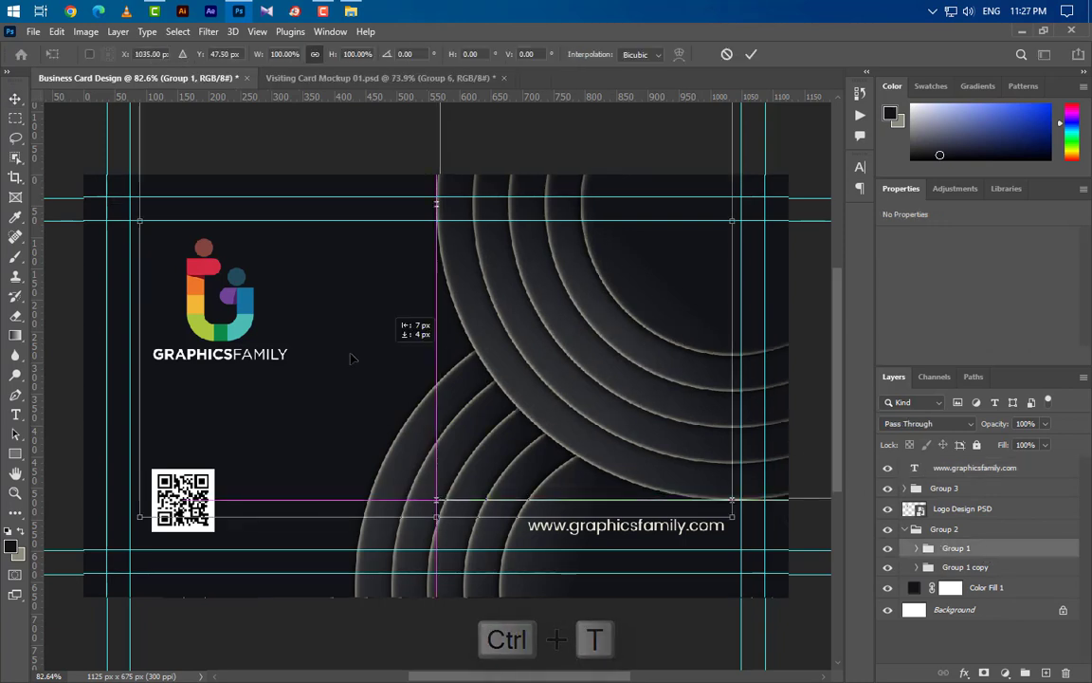
left_click_drag(349, 358, 131, 302)
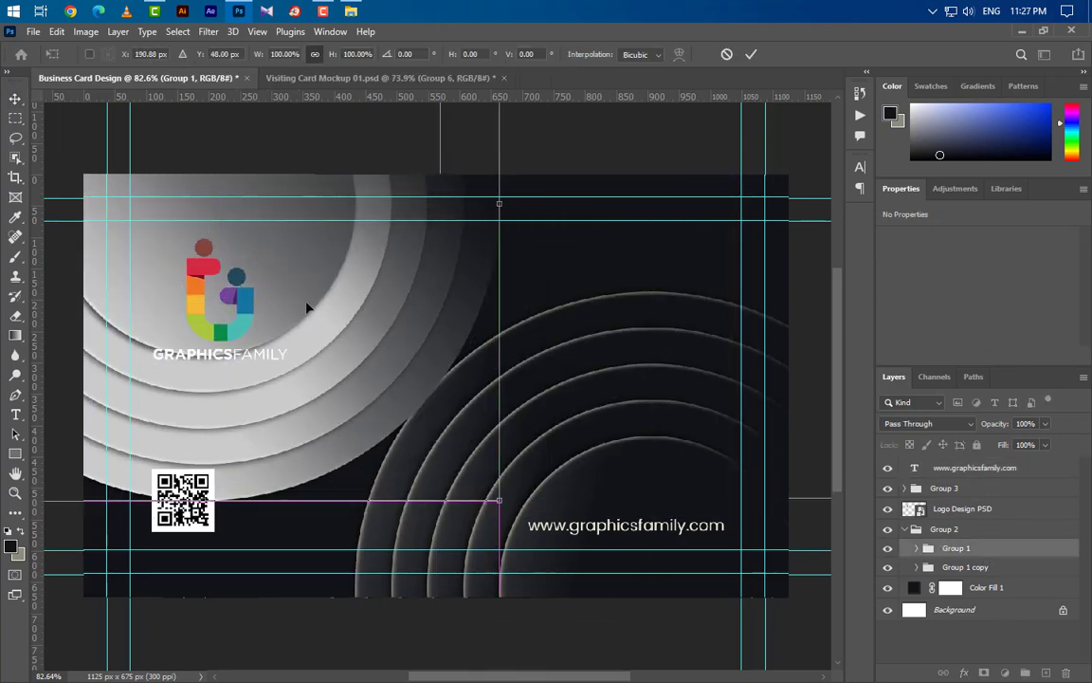
left_click_drag(332, 289, 329, 298)
key("Left")
key("Left")
key("Left")
key("Left")
key("Left")
key("Left")
key("Left")
key("Left")
key("Left")
key("Left")
key("Left")
key("Left")
key("Left")
key("Left")
key("Left")
key("Left")
key("Left")
key("Left")
key("Left")
key("Left")
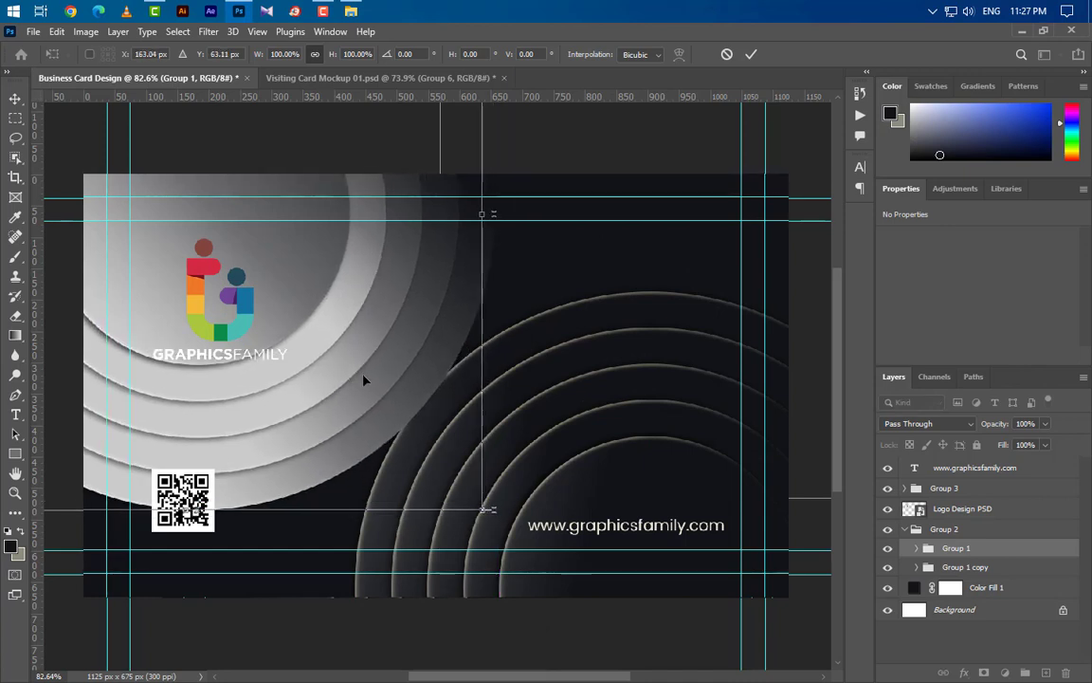
key("Right")
key("Right")
key("Right")
key("Right")
key("Right")
key("Right")
key("Right")
key("Right")
key("Right")
key("Right")
key("Right")
left_click(751, 55)
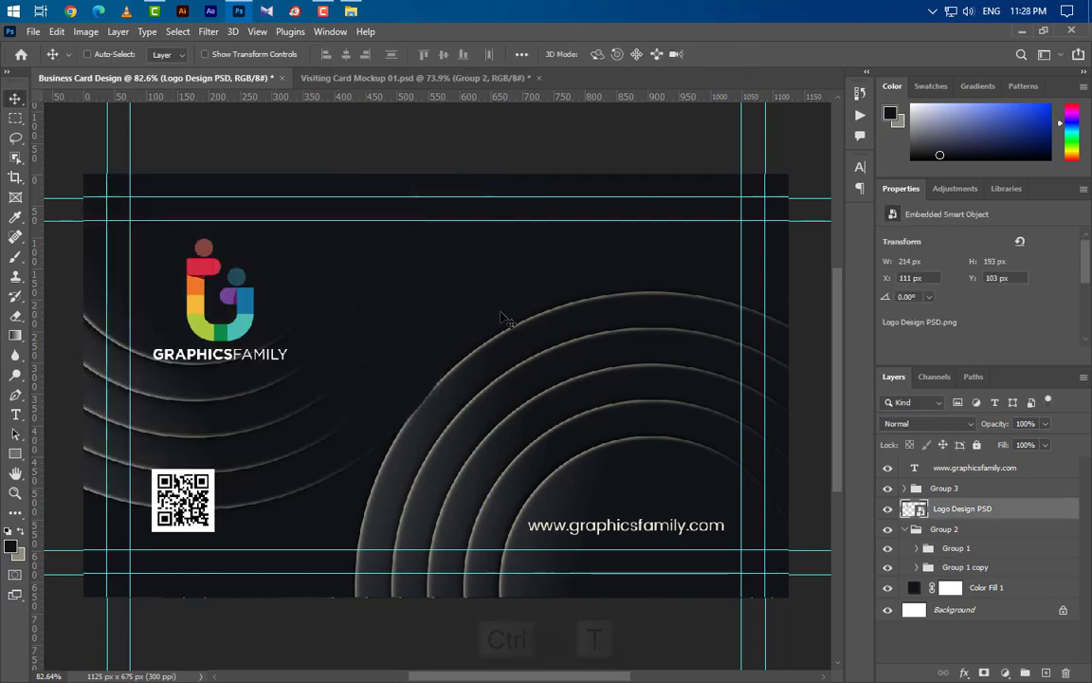
- Shrink the logo slightly and move it a little right and up
key("ctrl+t")
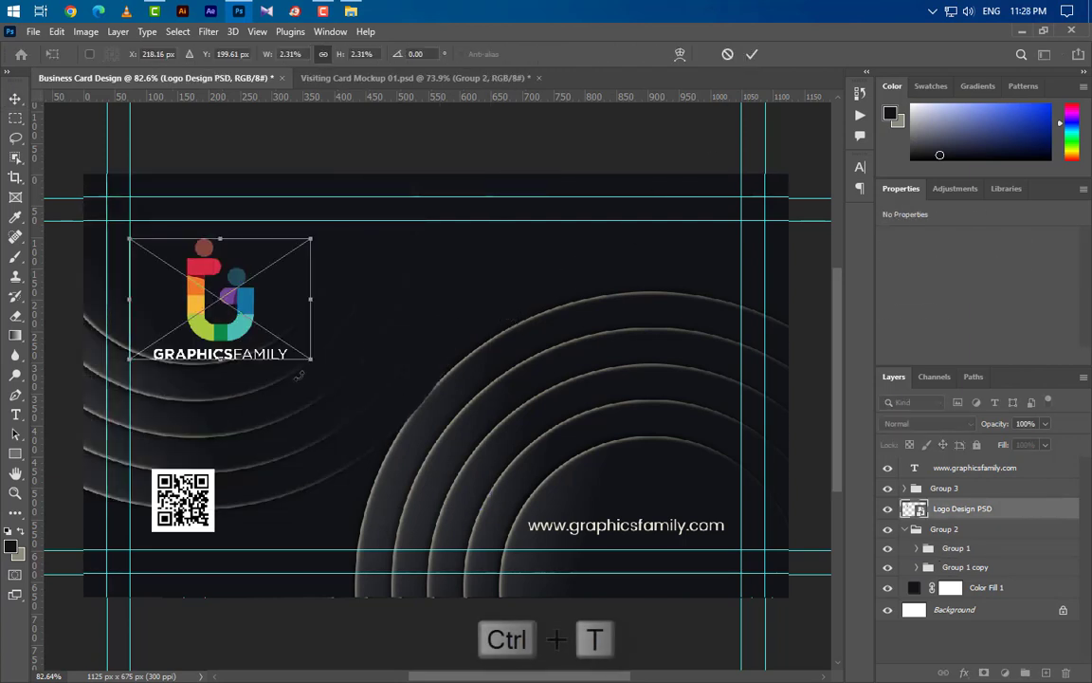
left_click_drag(317, 358, 271, 332)
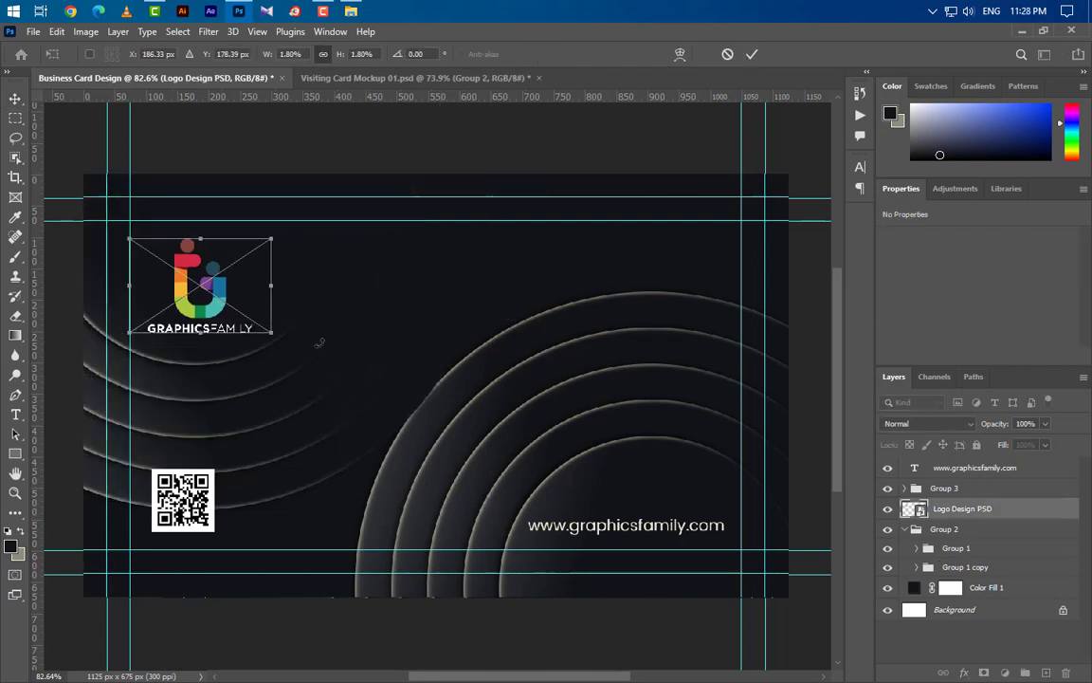
left_click_drag(346, 347, 385, 323)
left_click(752, 54)
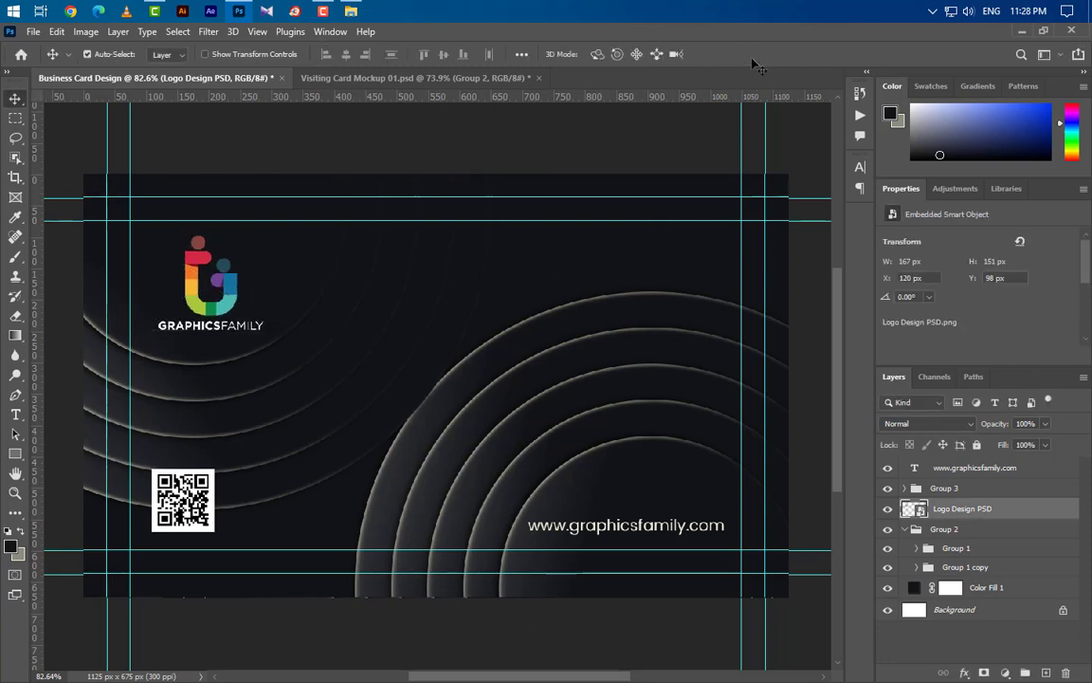
- Delete the QR code group (Group 3) from the card
left_click(179, 474)
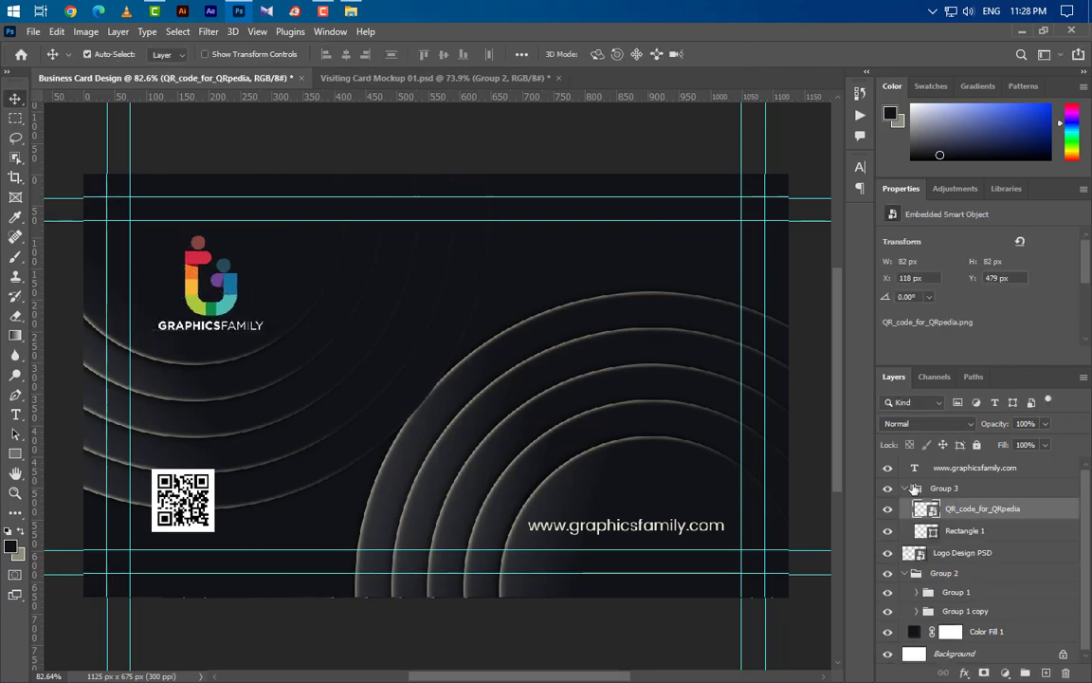
left_click(905, 488)
left_click_drag(1059, 491, 1066, 673)
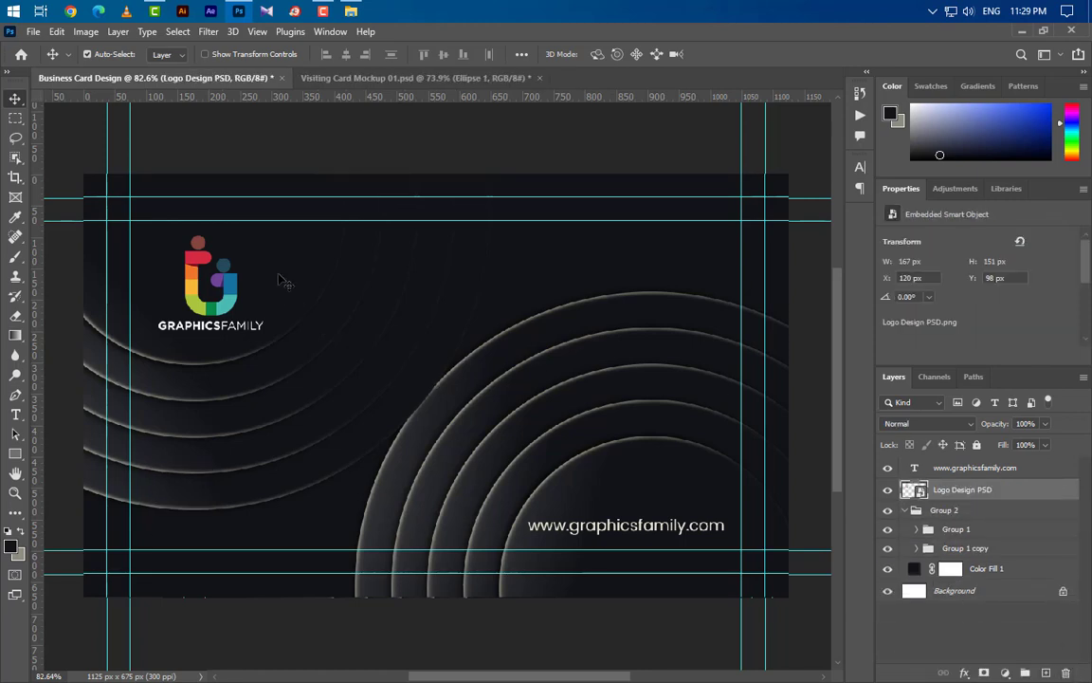
left_click(257, 254)
left_click(1076, 551)
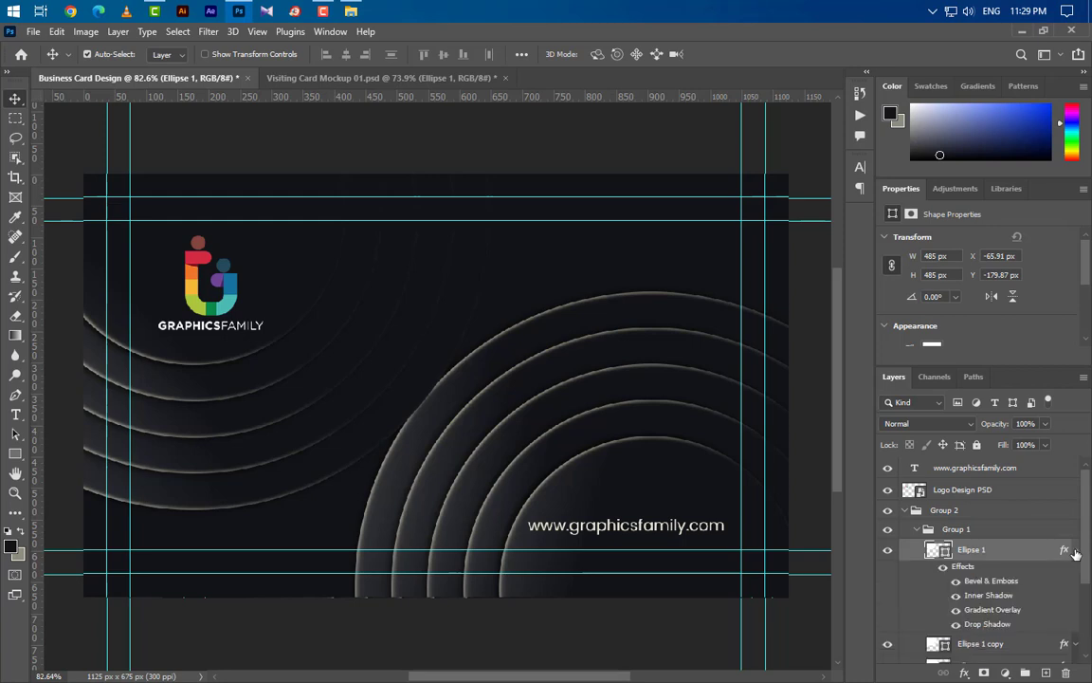
- Set the Bevel & Emboss and Inner Shadow angles to -45°
double_click(994, 580)
left_click_drag(716, 436, 683, 437)
type("-45")
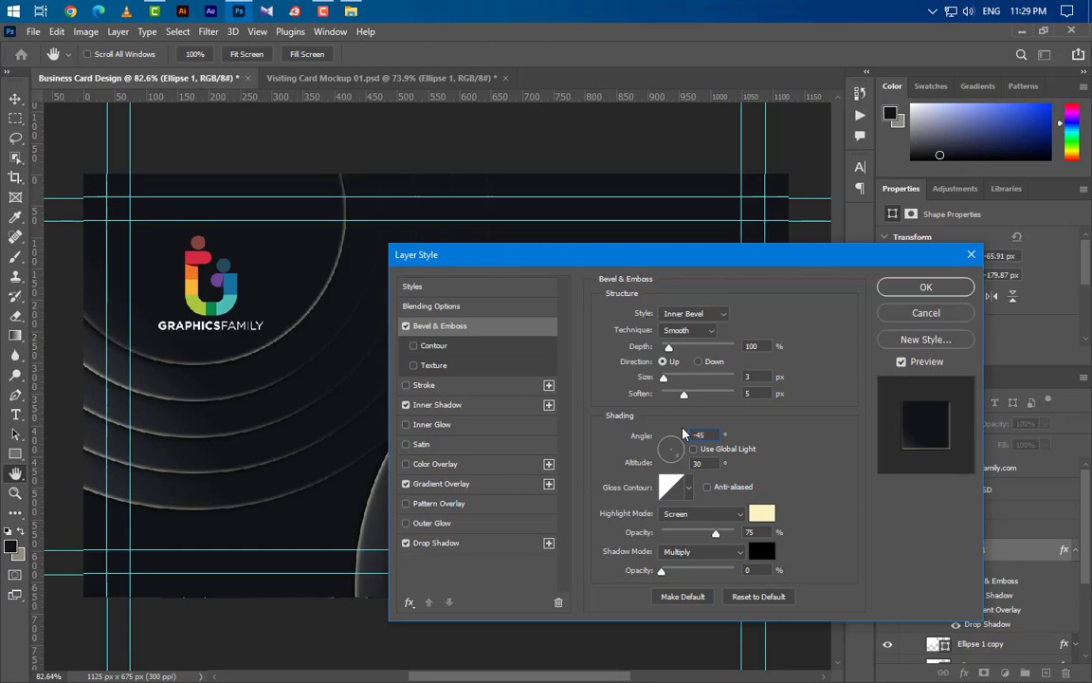
left_click(437, 404)
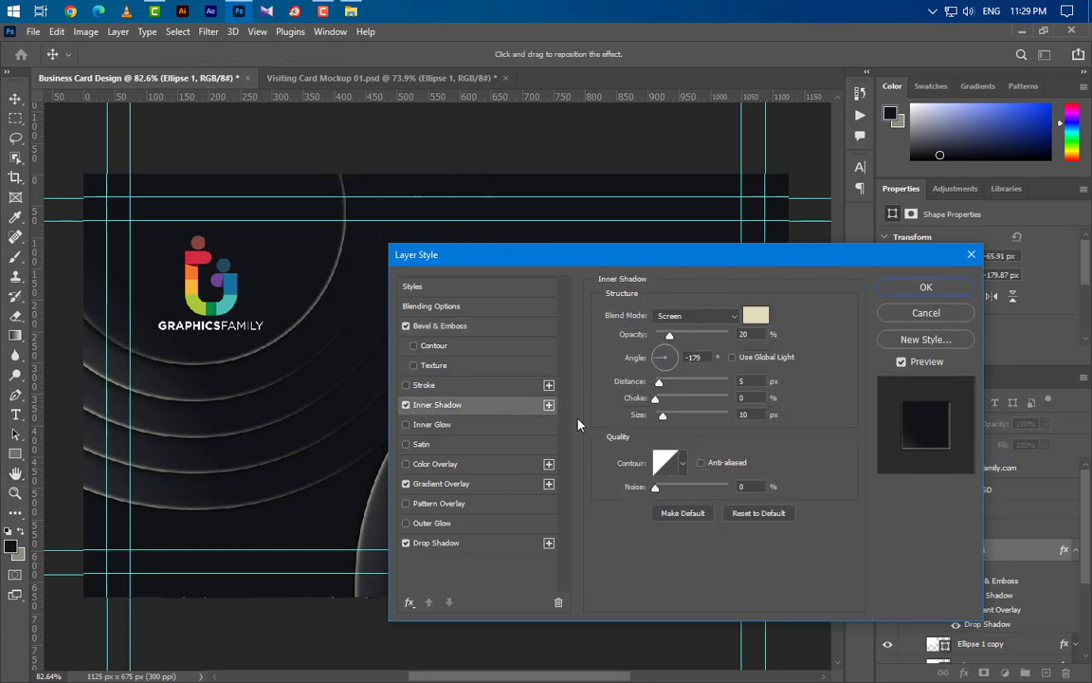
left_click_drag(707, 358, 663, 358)
type("-45")
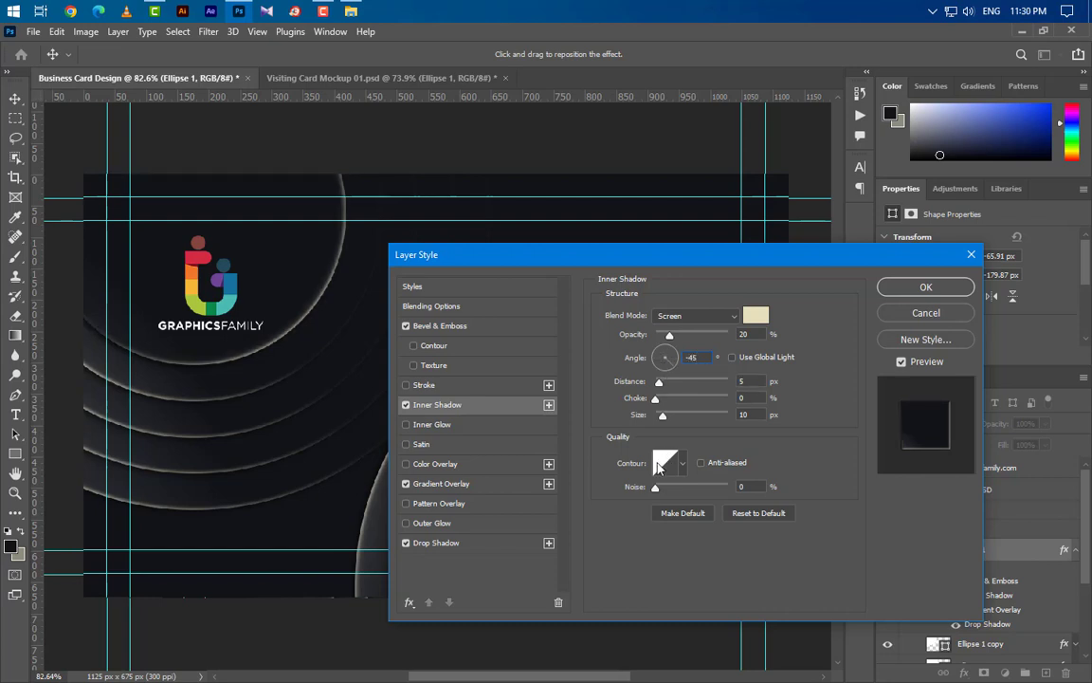
- Set the gradient overlay angle to -45°, untick Reverse, and shift it toward the lower right
left_click(491, 484)
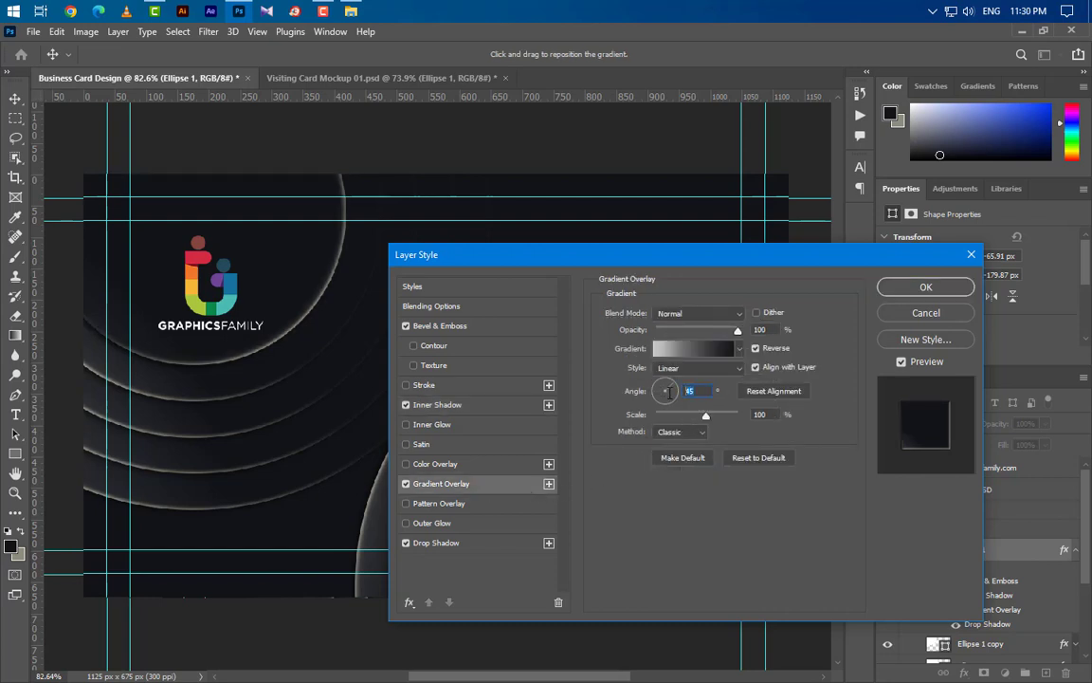
type("45")
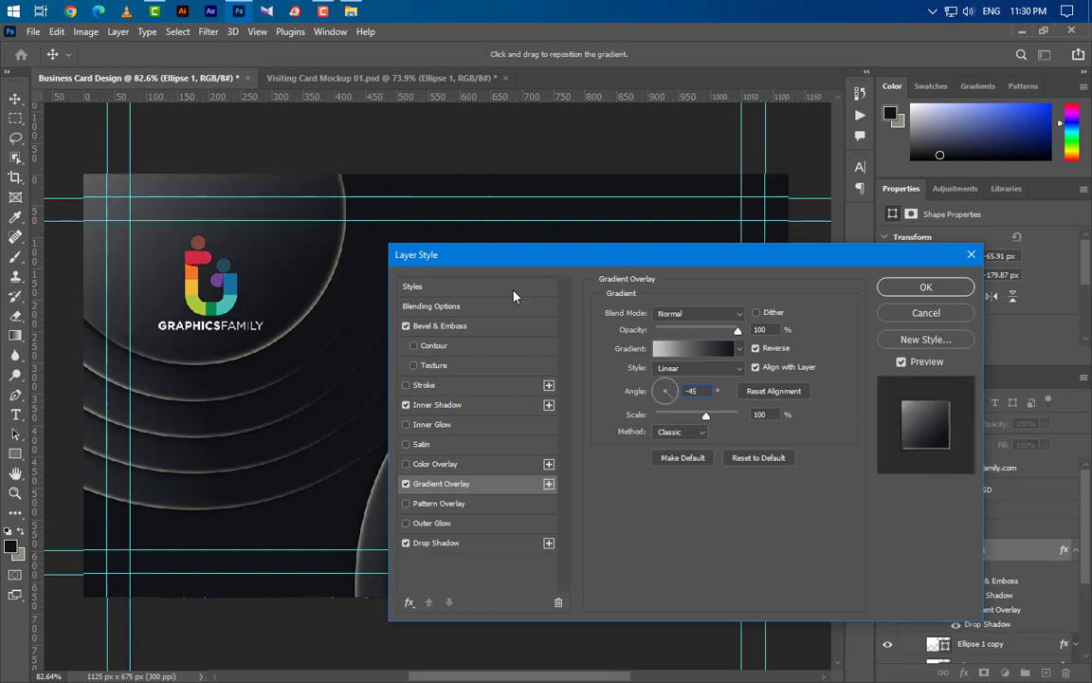
left_click(755, 349)
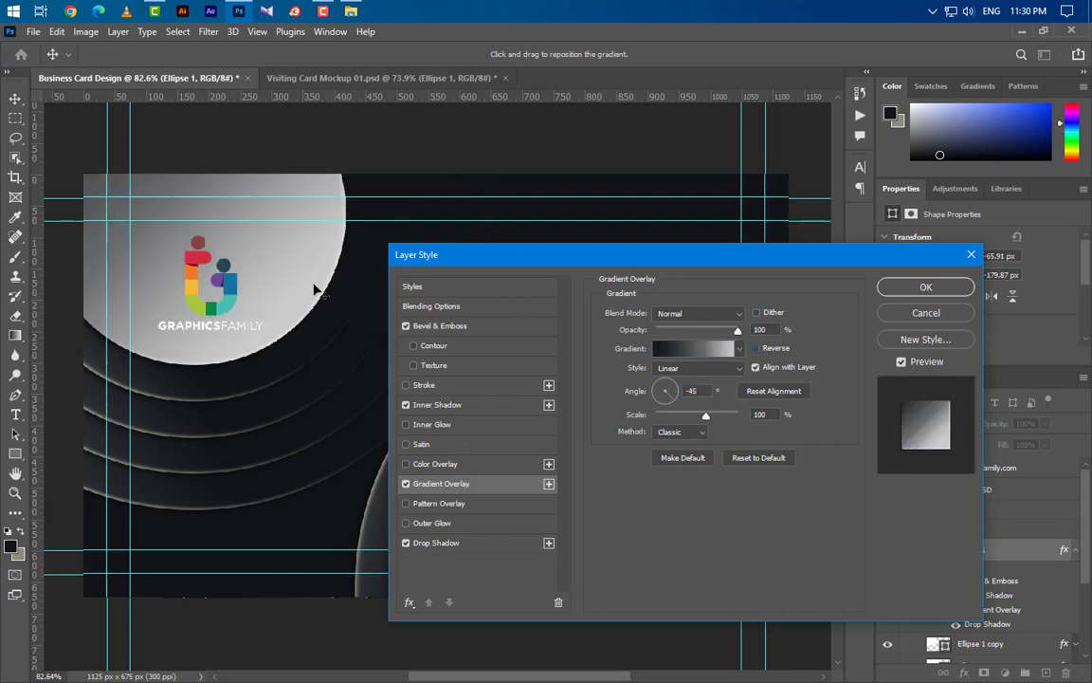
left_click_drag(266, 254, 347, 335)
left_click_drag(241, 258, 367, 343)
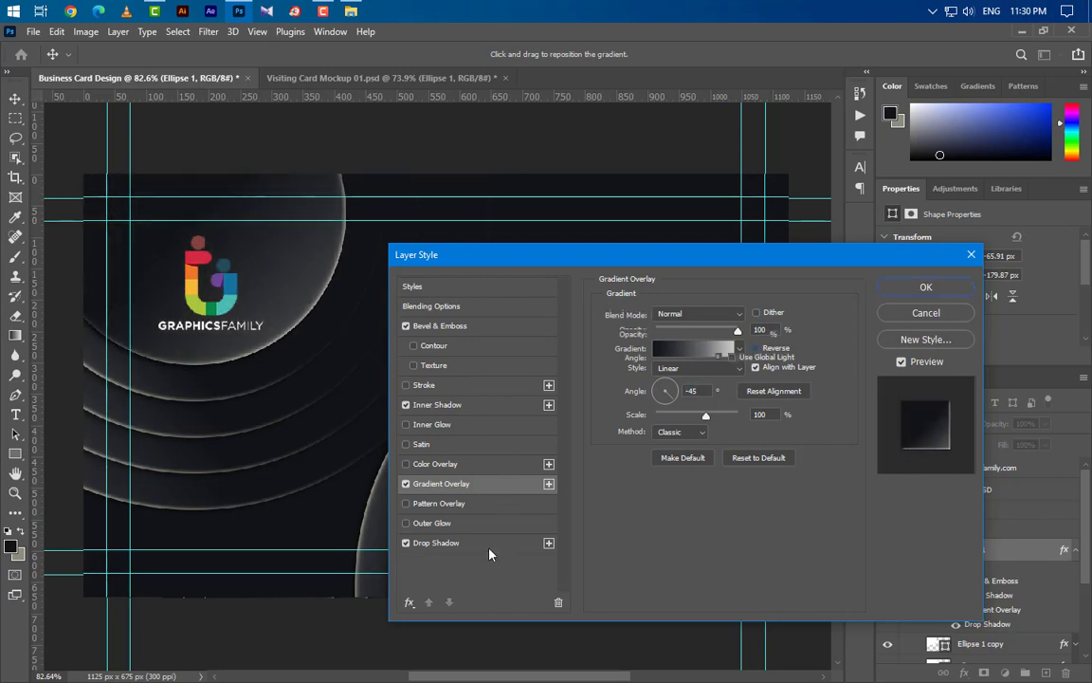
- Give the drop shadow a 135° angle and 75% opacity, then apply the style
left_click(479, 543)
double_click(700, 357)
type("135")
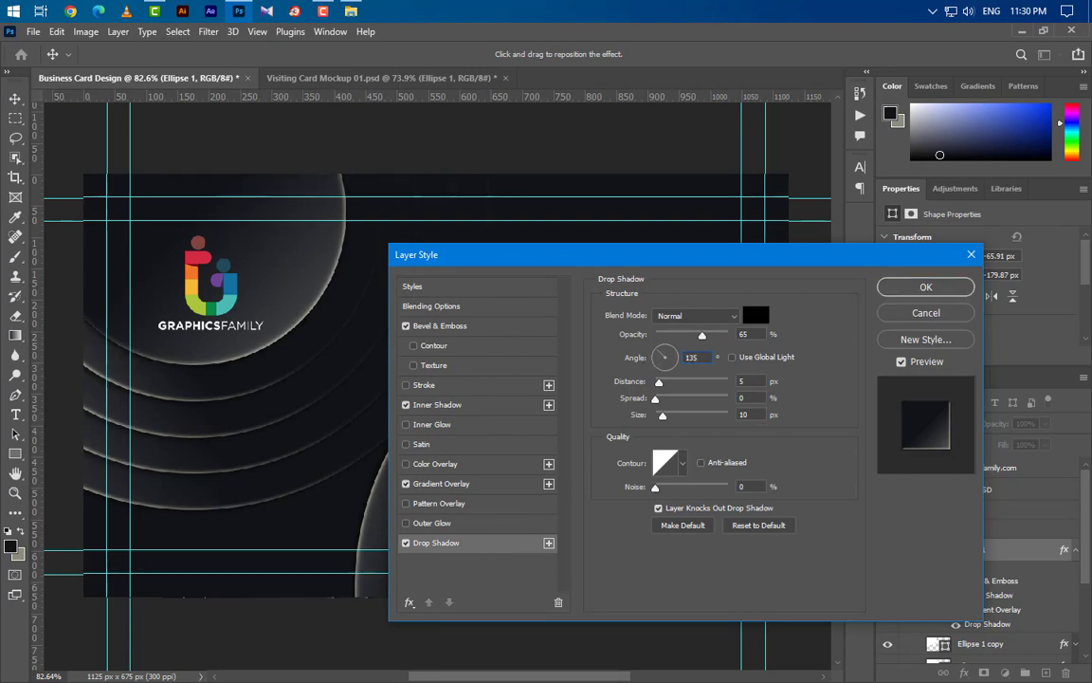
left_click_drag(753, 337, 710, 336)
type("75")
left_click(942, 289)
- Copy Ellipse 1's layer style and paste it onto Ellipse 1 copy, then expand its effects
right_click(1012, 559)
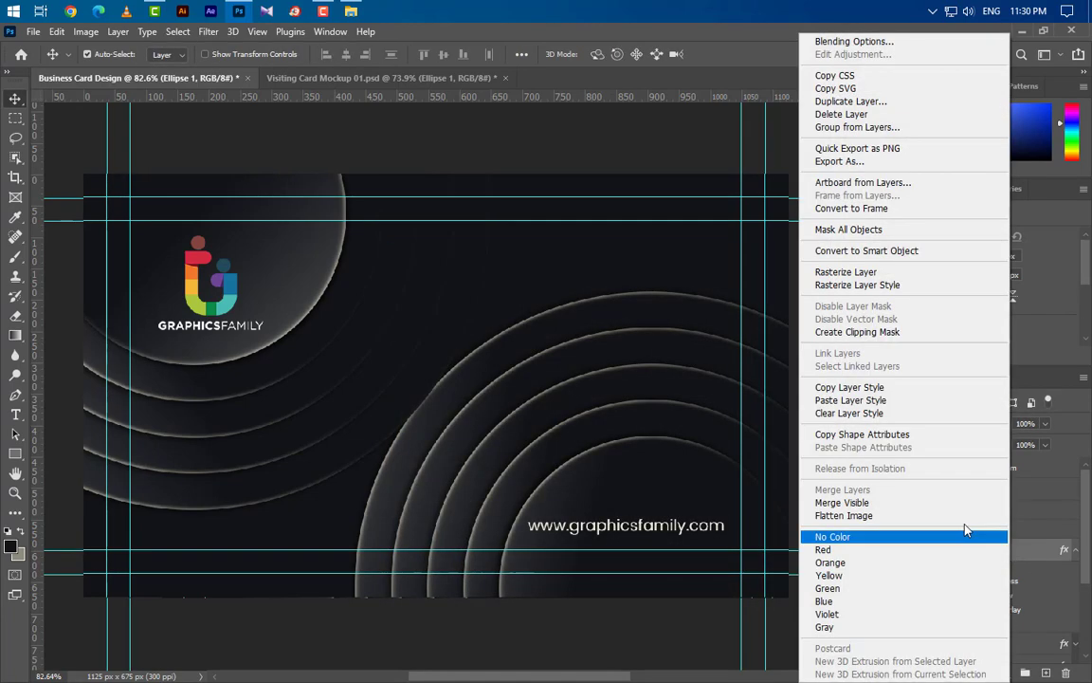
left_click(854, 389)
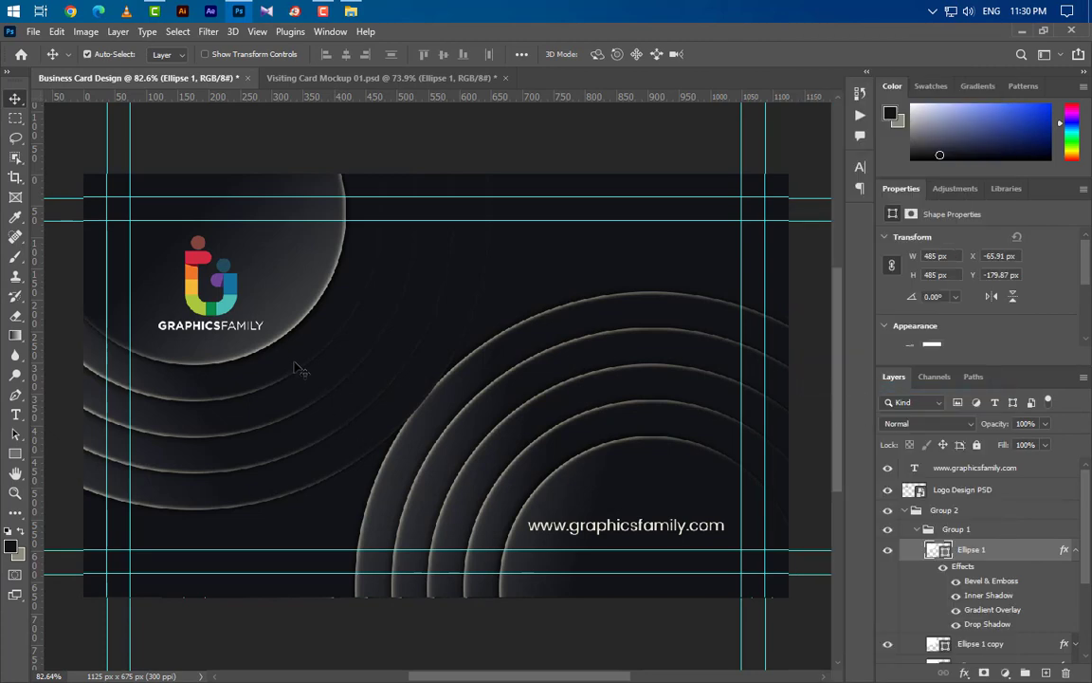
left_click(987, 643)
right_click(994, 641)
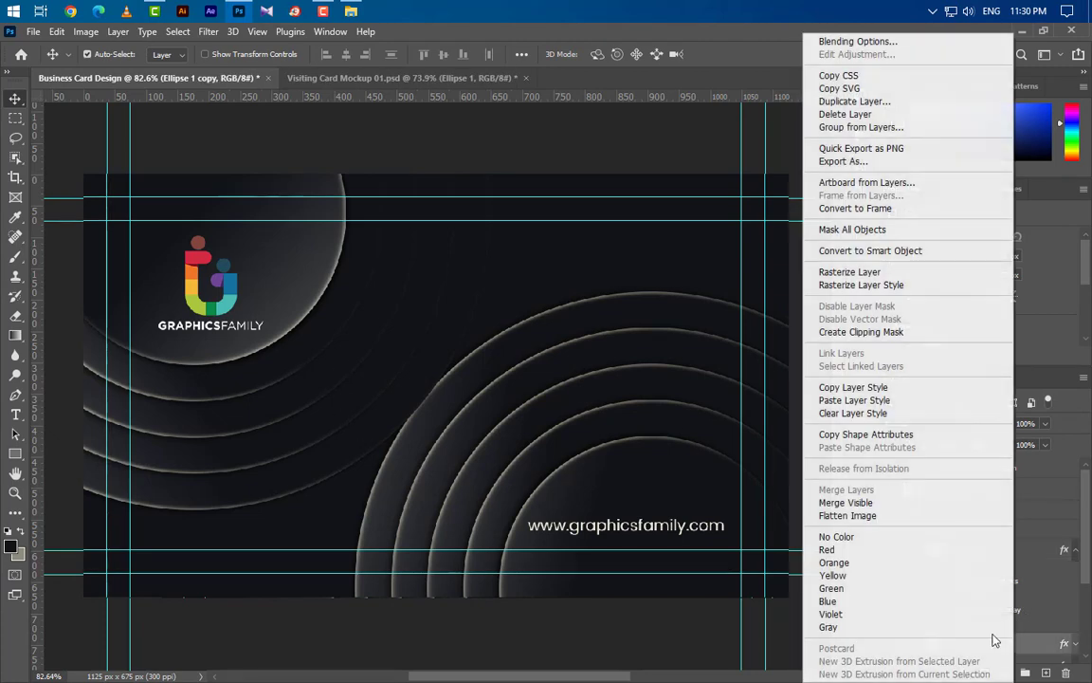
left_click(844, 400)
scroll(1002, 583, "down", 2)
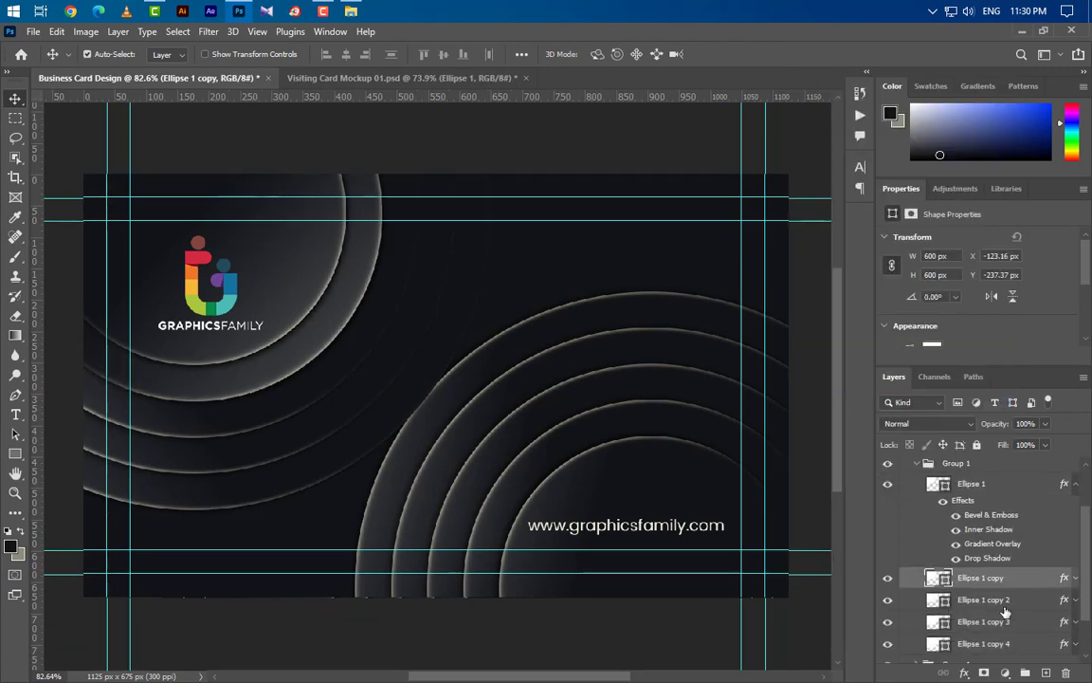
left_click(1073, 579)
scroll(1027, 570, "down", 2)
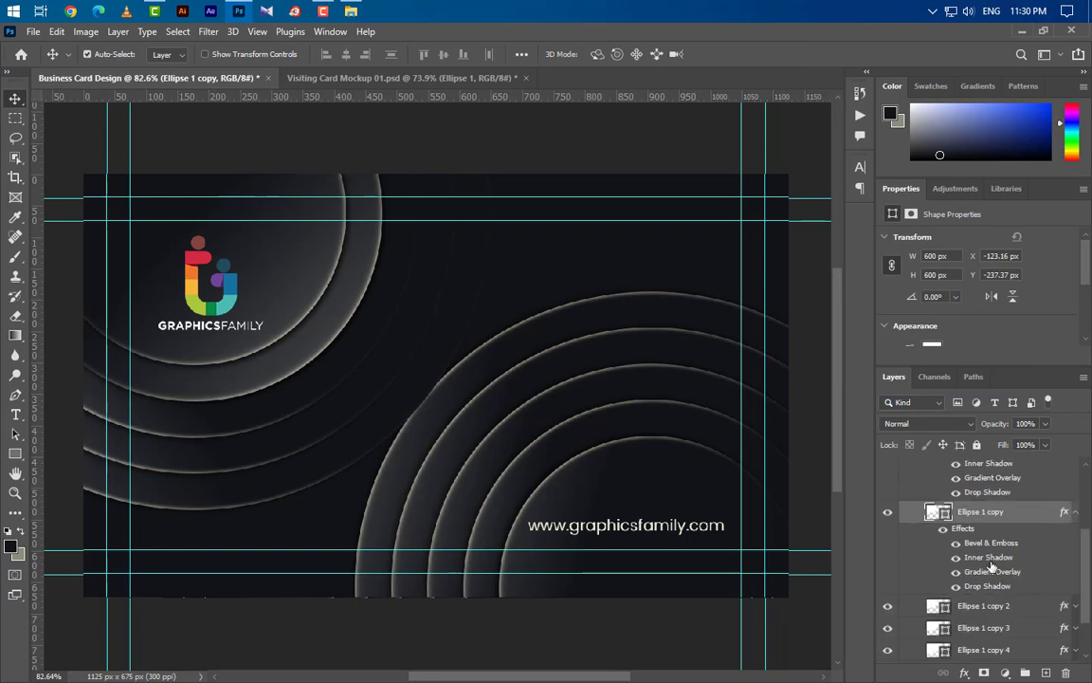
- Scale Ellipse 1 copy's gradient overlay to 50%, lower its drop shadow opacity, then paste the style onward
double_click(991, 573)
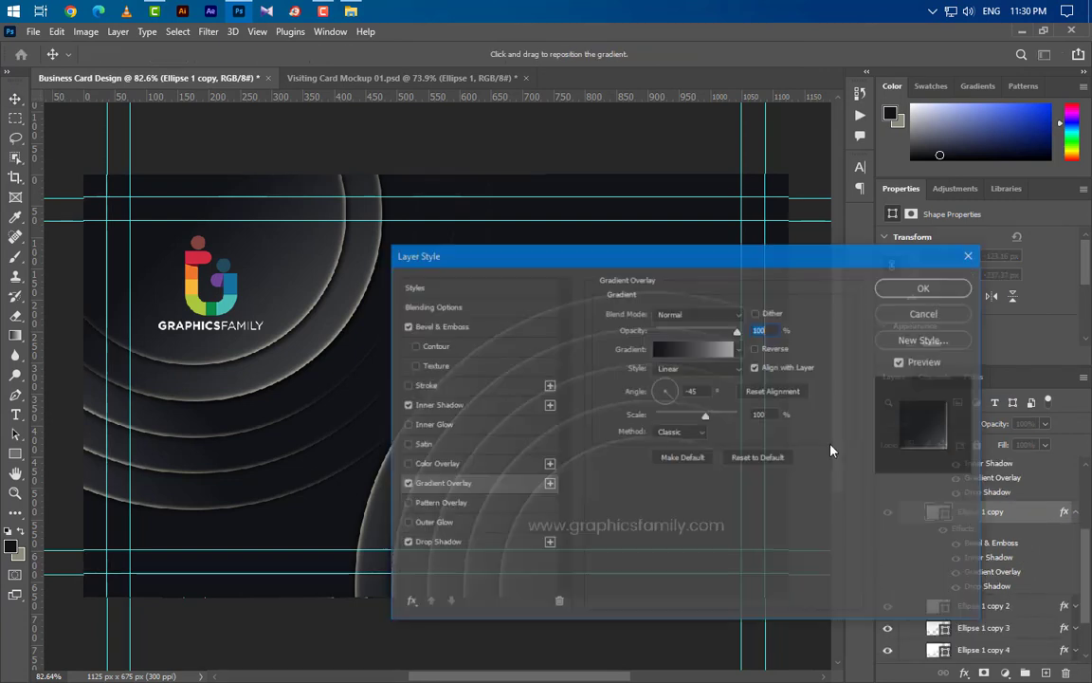
left_click_drag(719, 418, 674, 416)
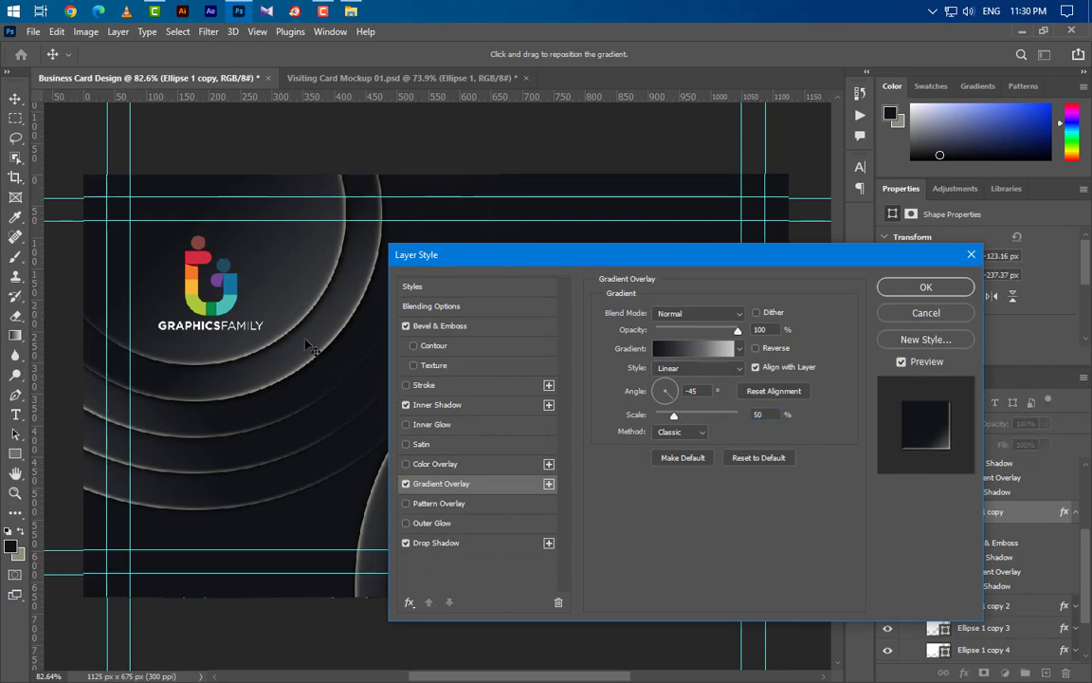
left_click(438, 543)
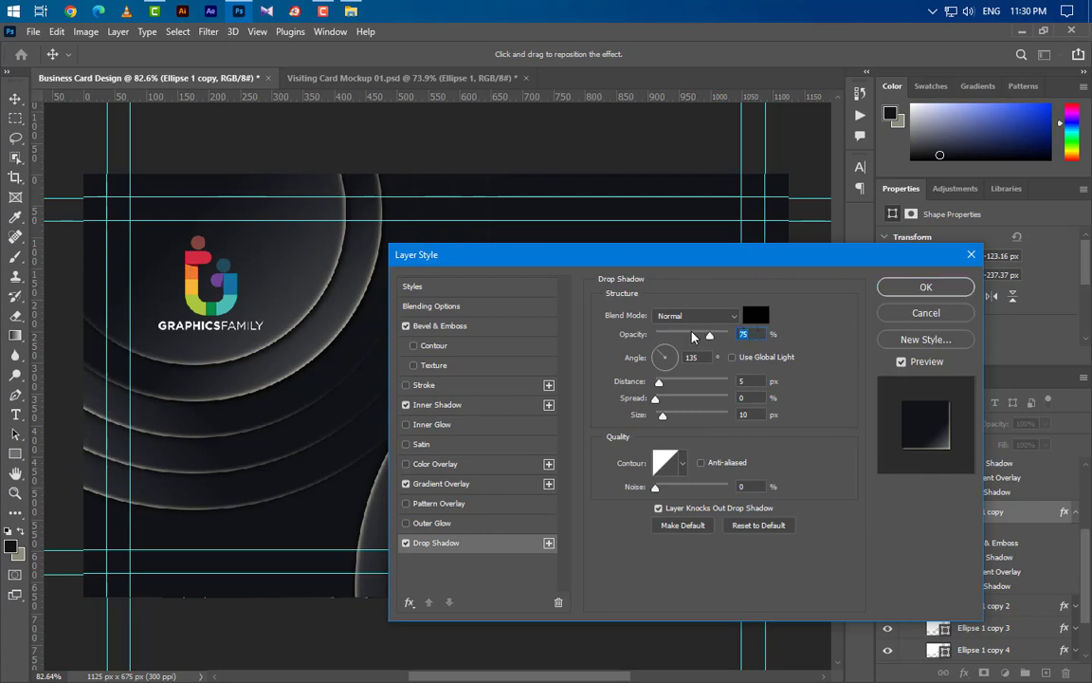
left_click_drag(709, 335, 694, 337)
left_click(926, 288)
right_click(924, 462)
left_click(875, 402)
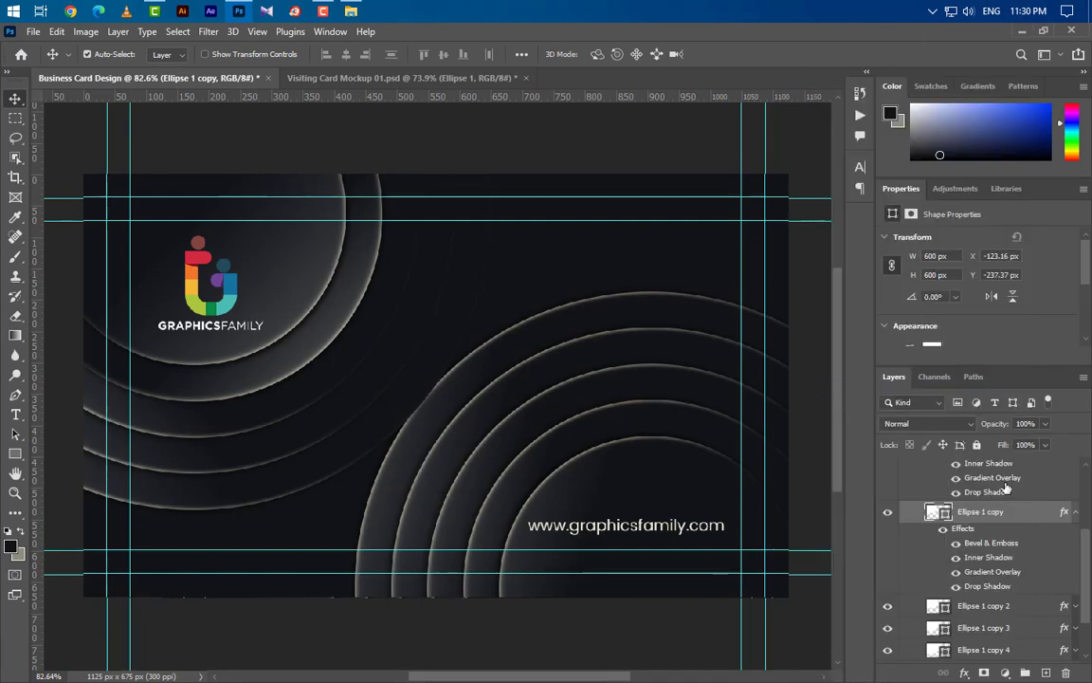
- Paste the copied ring style onto Ellipse 1 copy 2, copy 3 and copy 4
left_click(1014, 612)
right_click(925, 607)
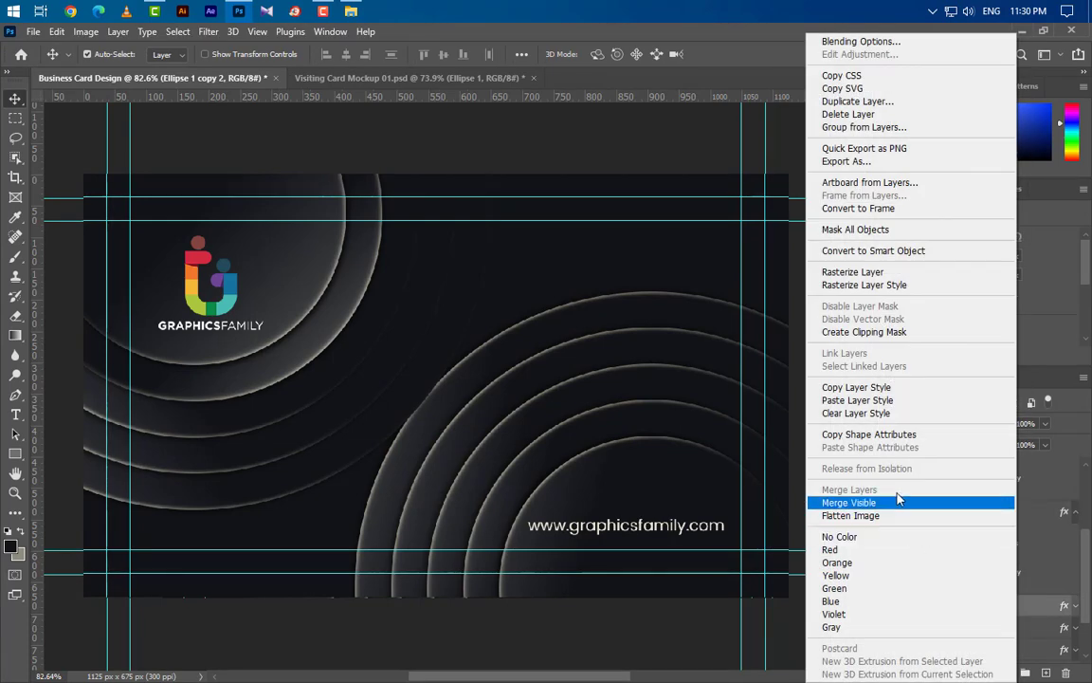
left_click(870, 402)
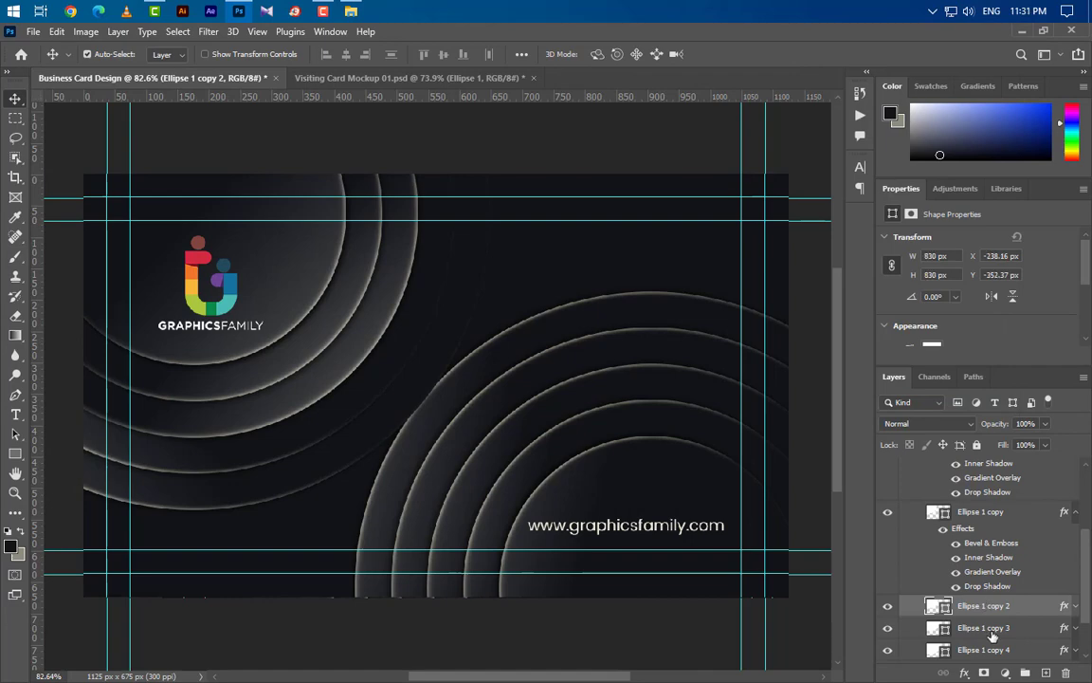
left_click(1013, 628)
right_click(916, 628)
left_click(882, 401)
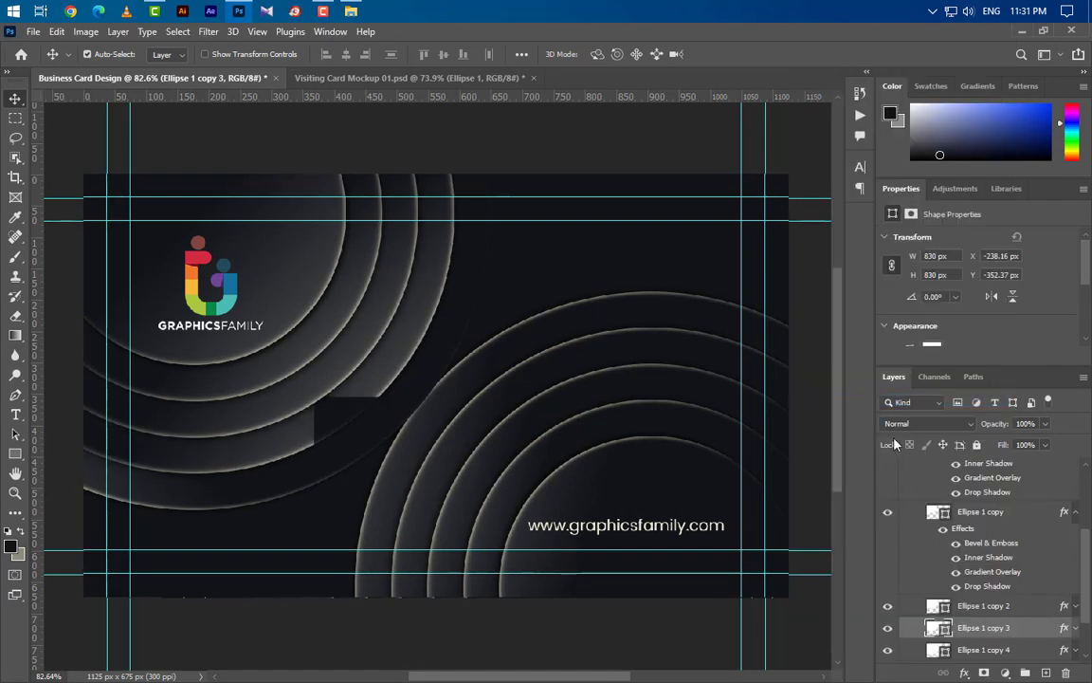
scroll(979, 545, "down", 2)
left_click(920, 610)
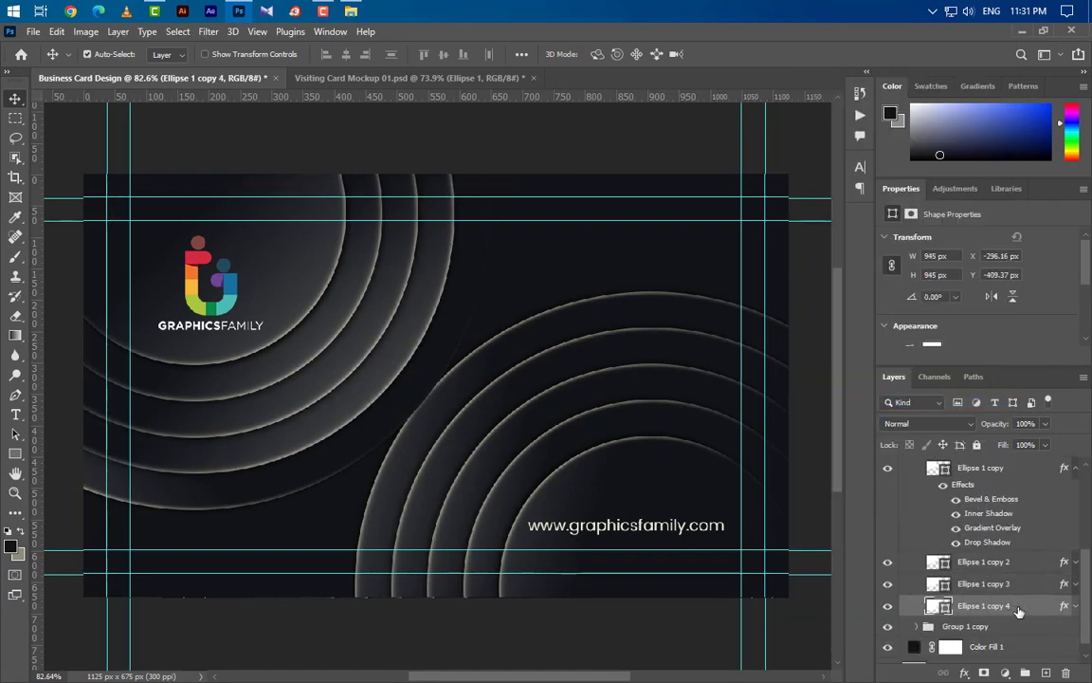
right_click(920, 610)
left_click(870, 400)
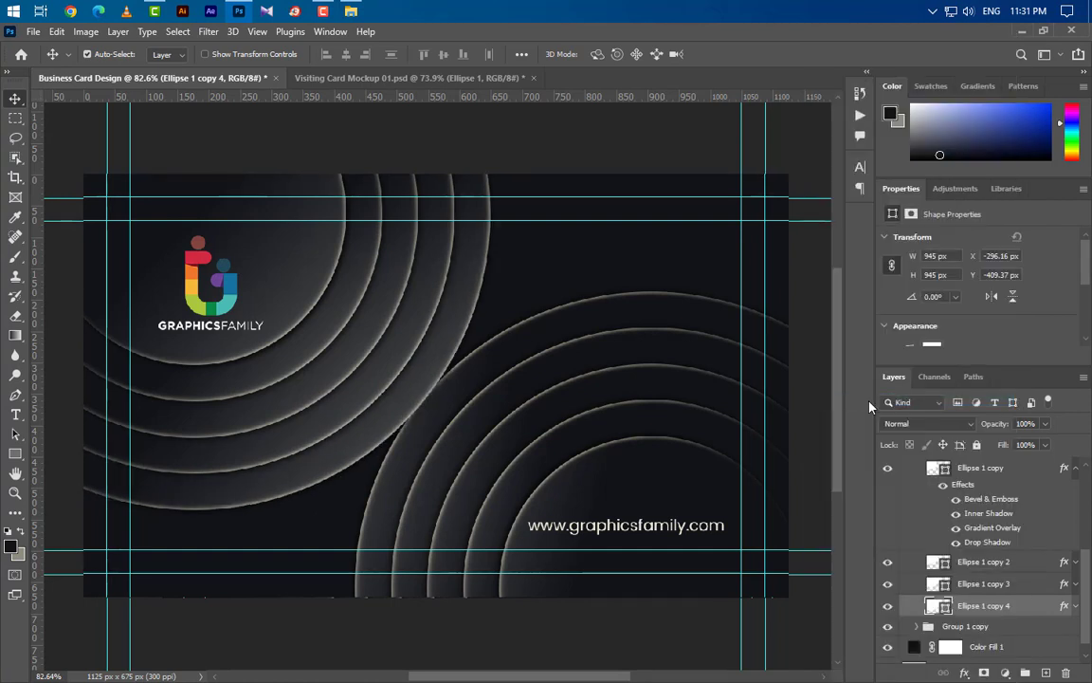
scroll(998, 595, "up", 5)
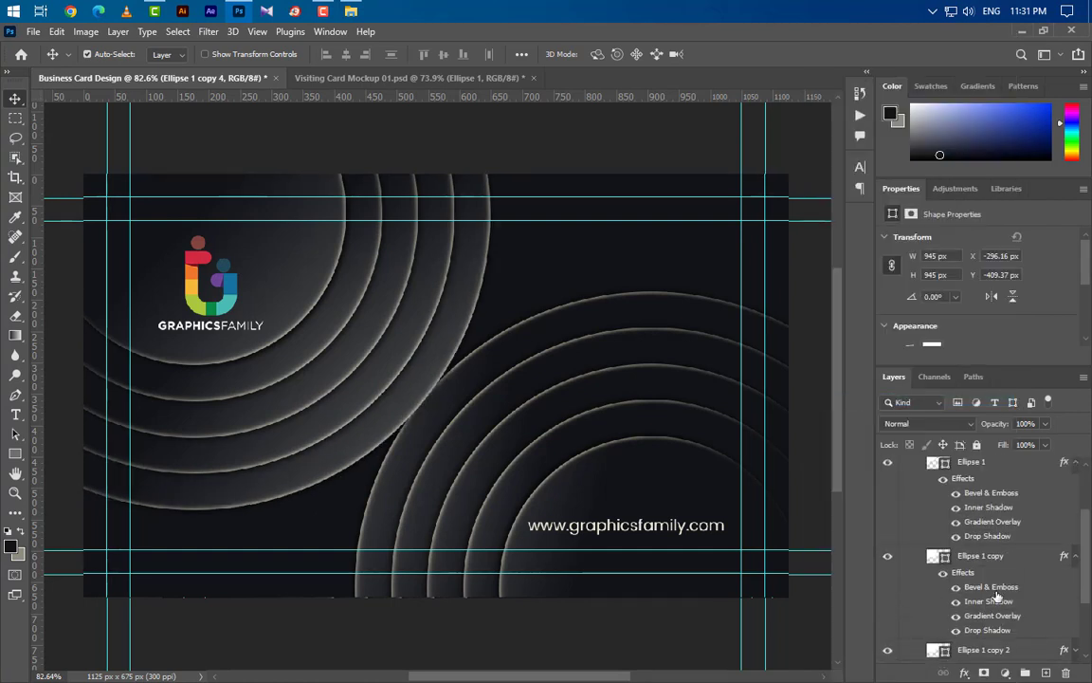
- Free-transform Group 1 copy, dragging the lower ring set left to the card's bottom-left edge
left_click(918, 529)
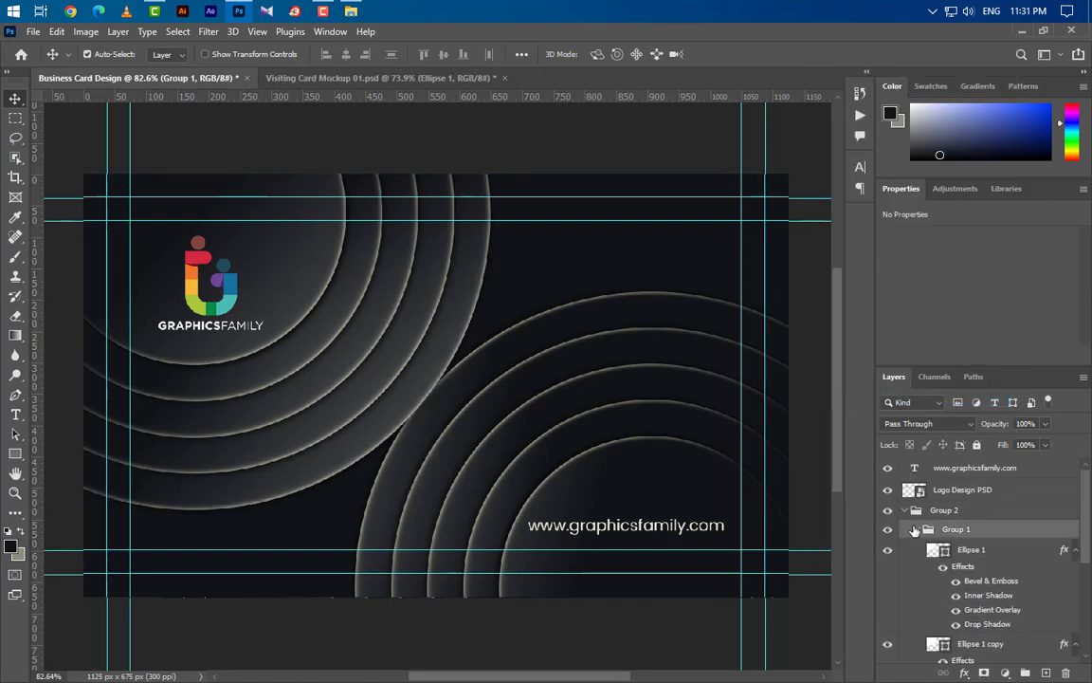
left_click(918, 529)
key("ctrl+j")
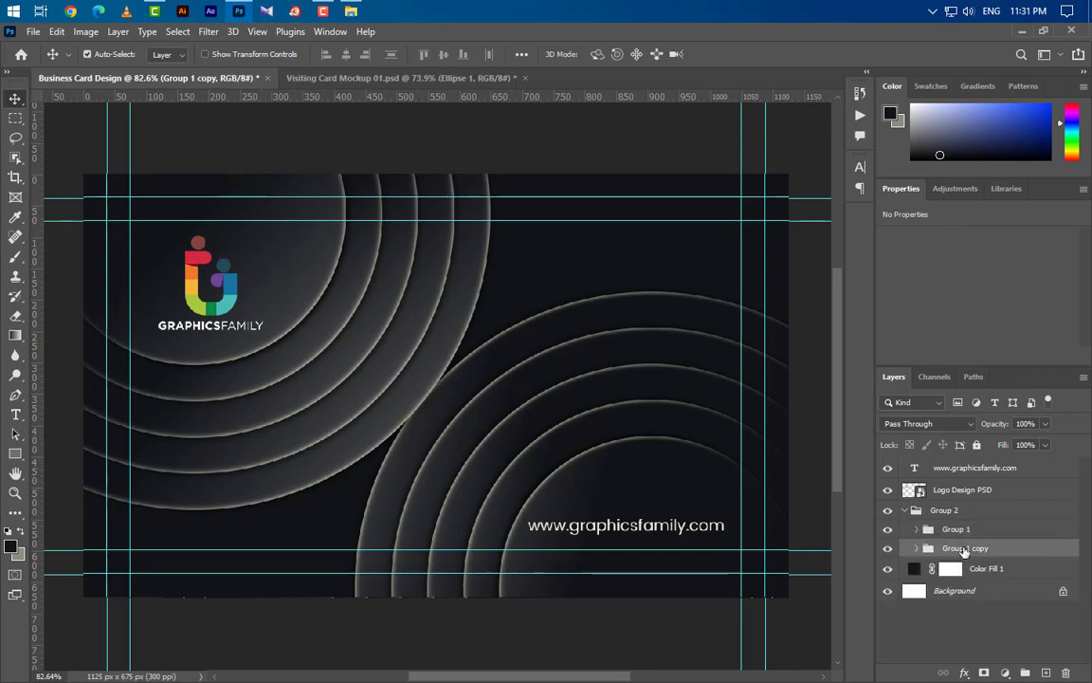
key("ctrl+t")
left_click_drag(586, 501, 153, 513)
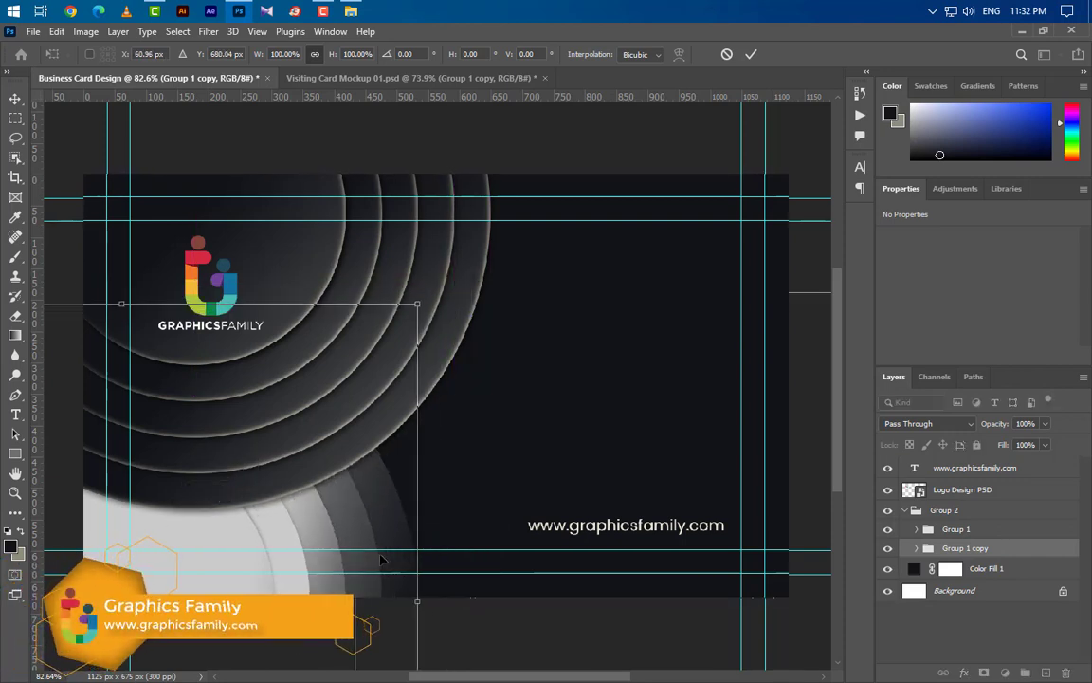
left_click(751, 54)
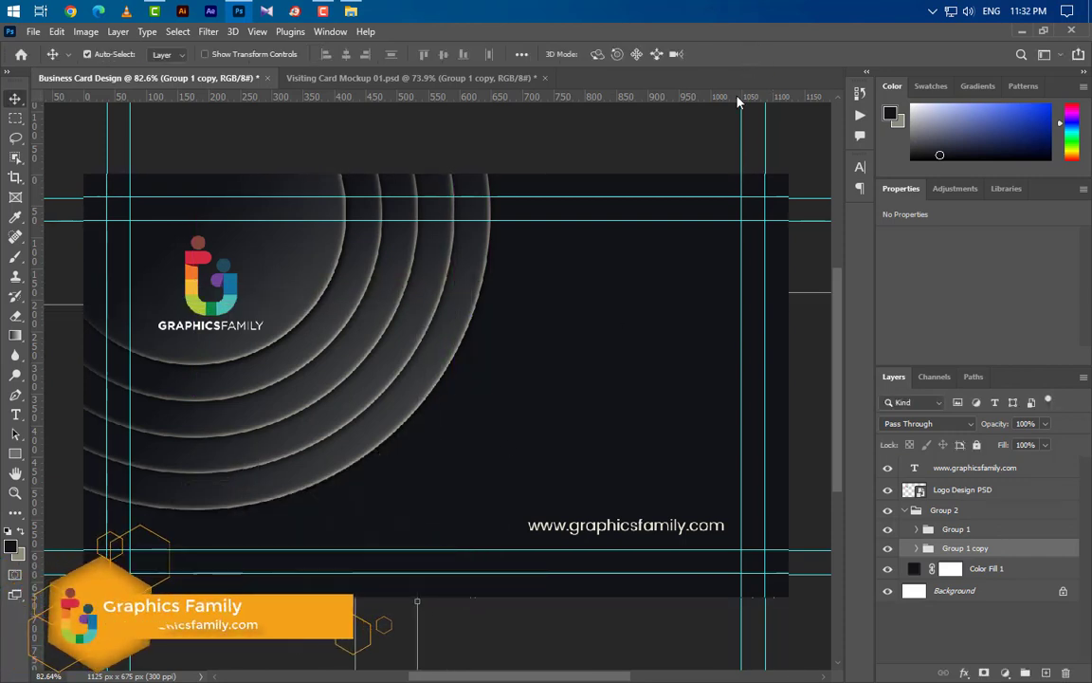
left_click(222, 541)
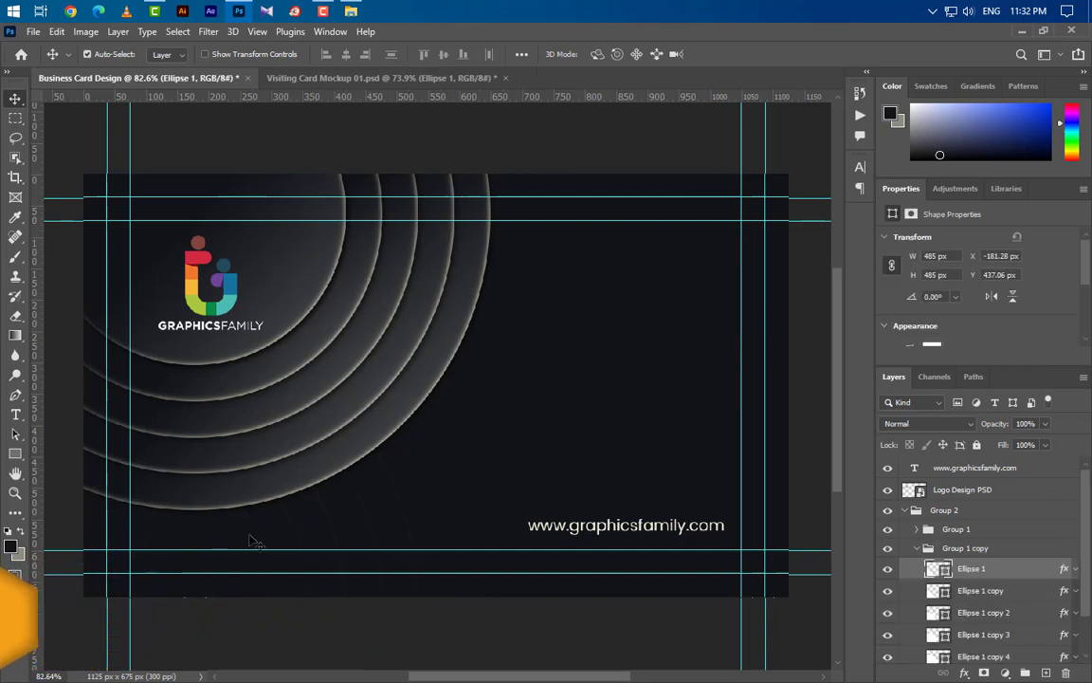
left_click(1075, 568)
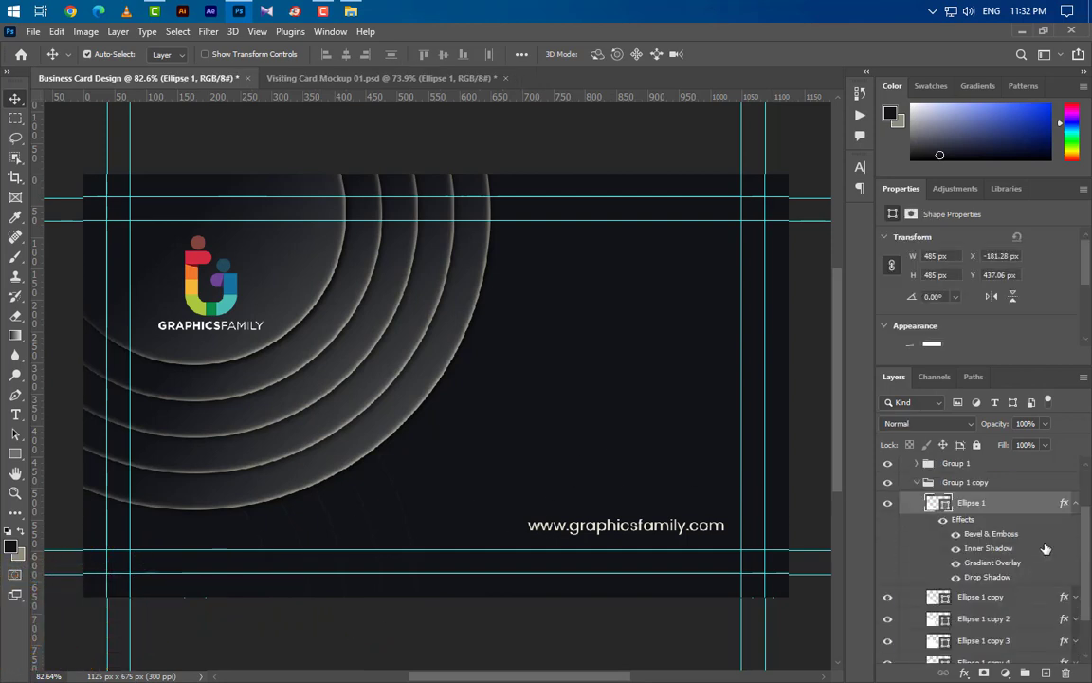
- Set the small ring's bevel angle to 45, inner shadow angle to 0 and gradient angle to -45
double_click(987, 535)
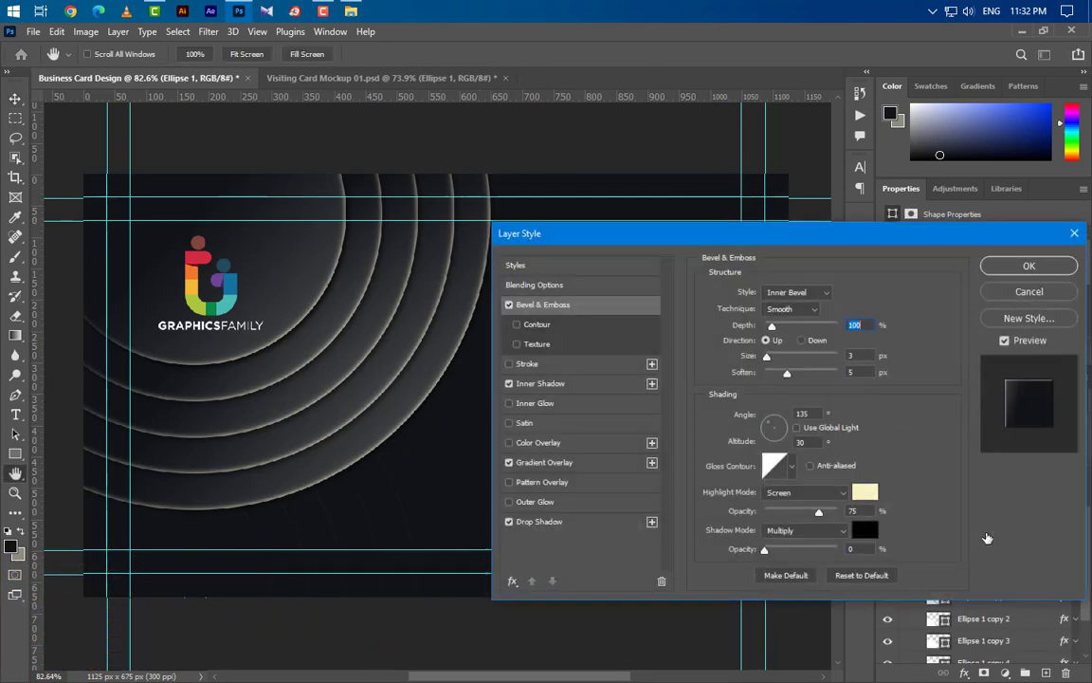
left_click_drag(811, 414, 769, 411)
type("45")
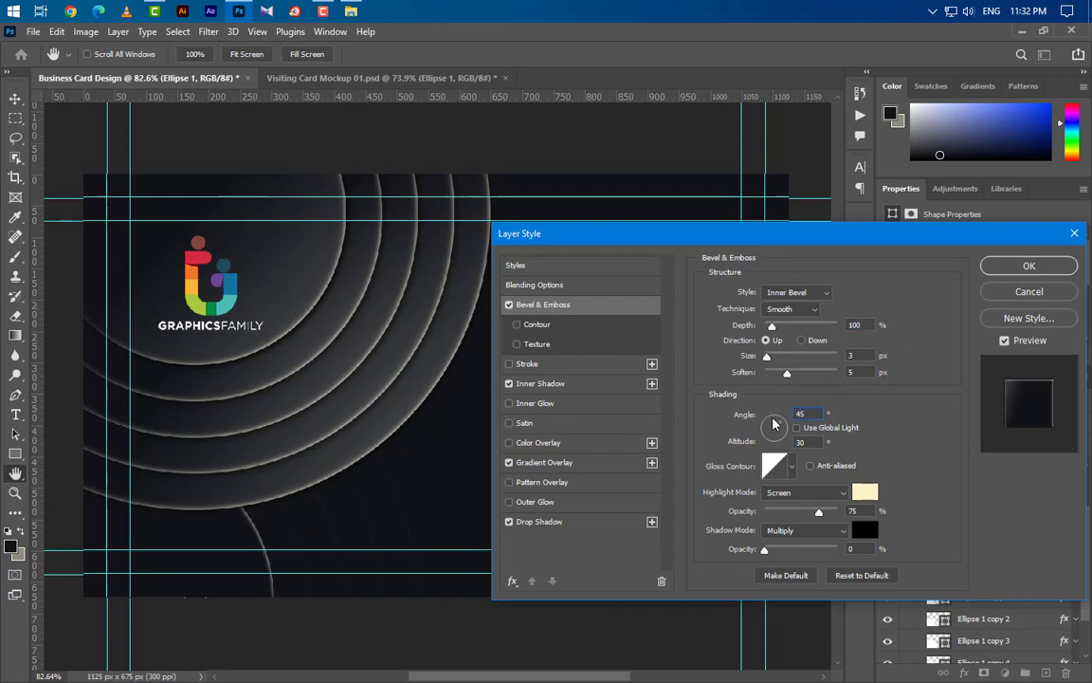
left_click(560, 383)
left_click_drag(816, 340, 781, 338)
type("0")
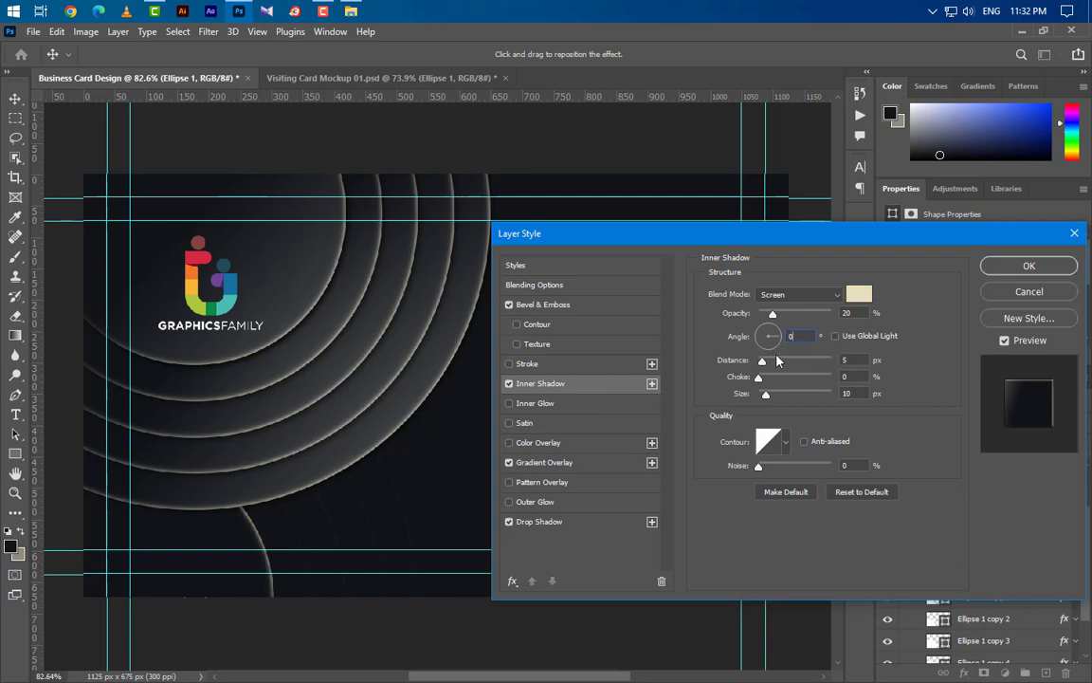
left_click(582, 465)
left_click_drag(803, 367, 768, 372)
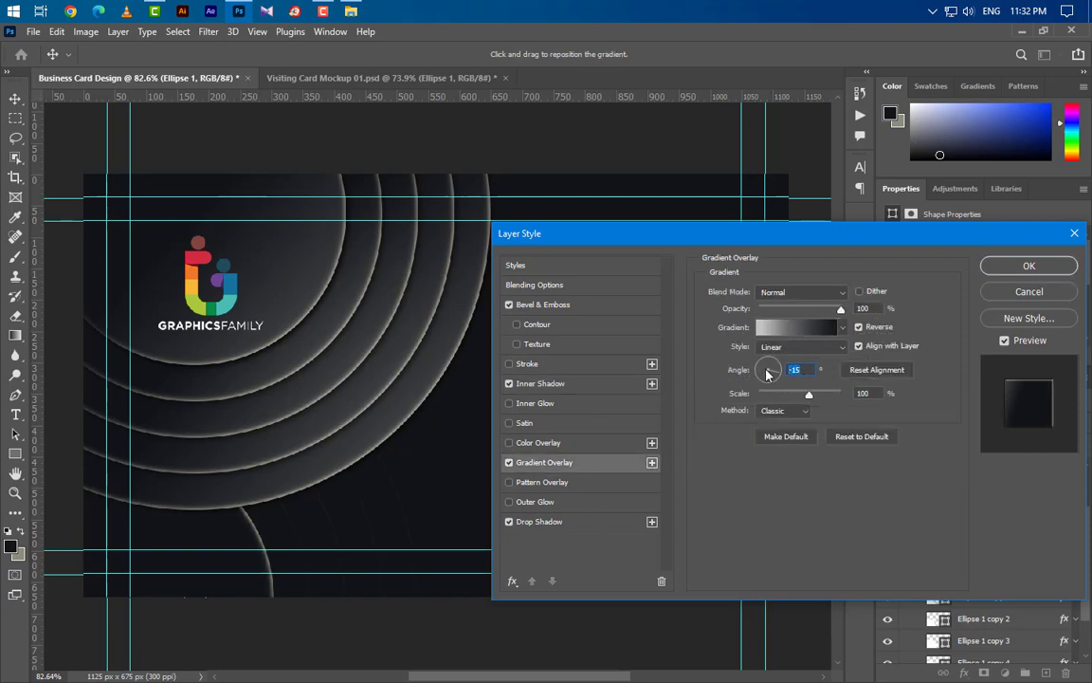
type("-45")
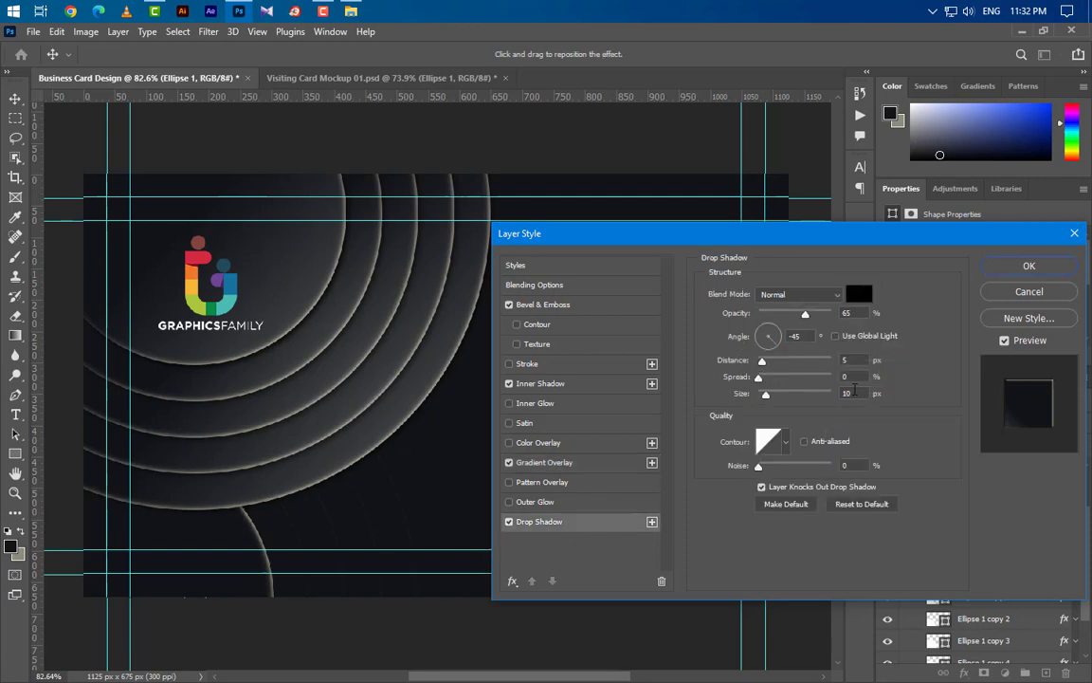
- Give the drop shadow a -135° angle at 75% opacity, untick gradient Reverse, reposition it, and apply
left_click_drag(804, 336, 761, 342)
type("-135")
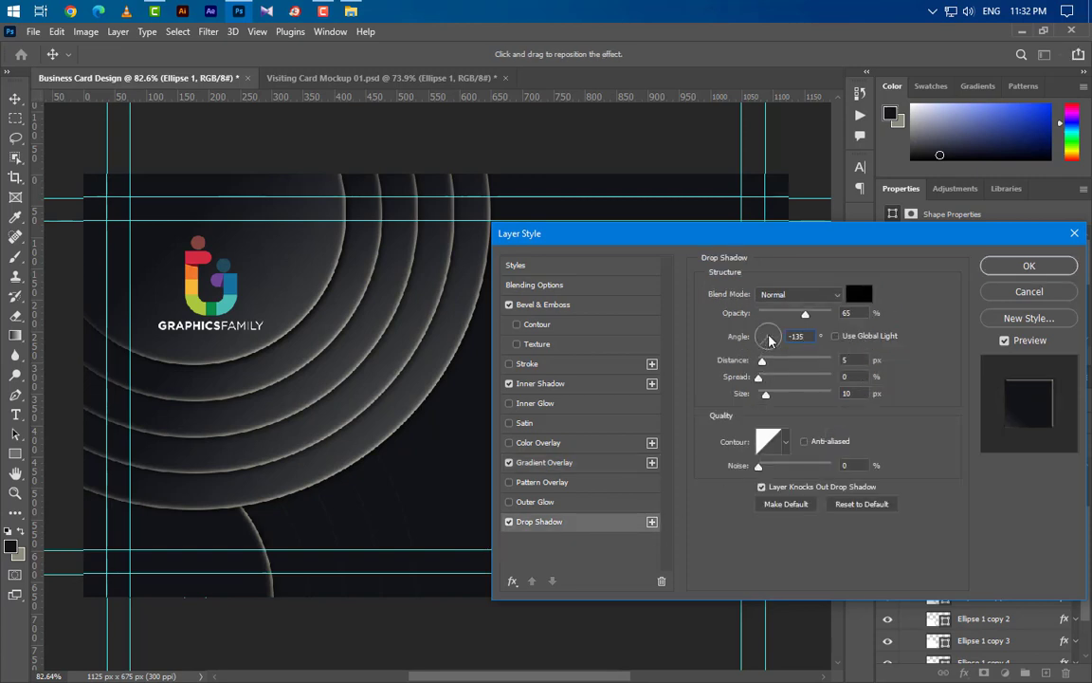
left_click(805, 314)
type("75")
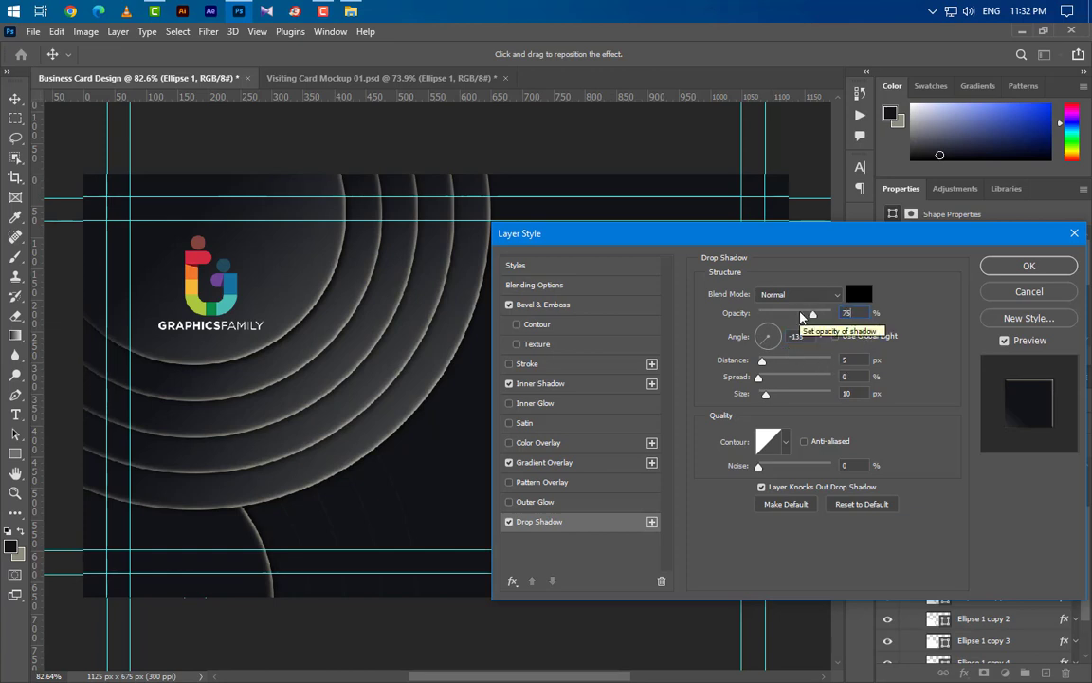
left_click(588, 464)
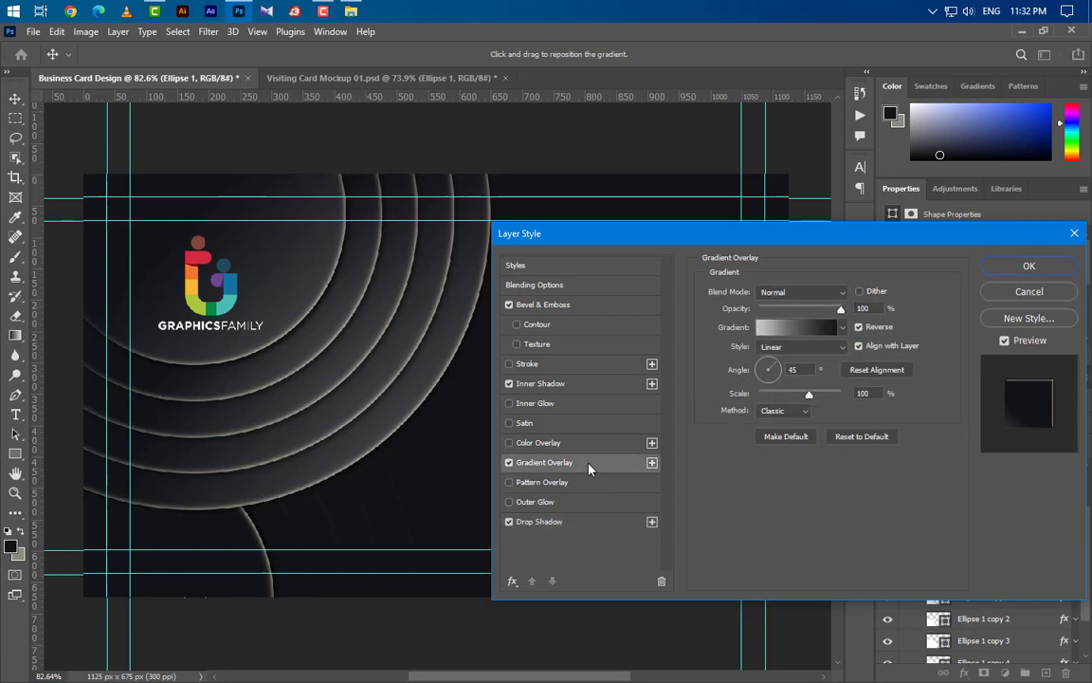
left_click(859, 327)
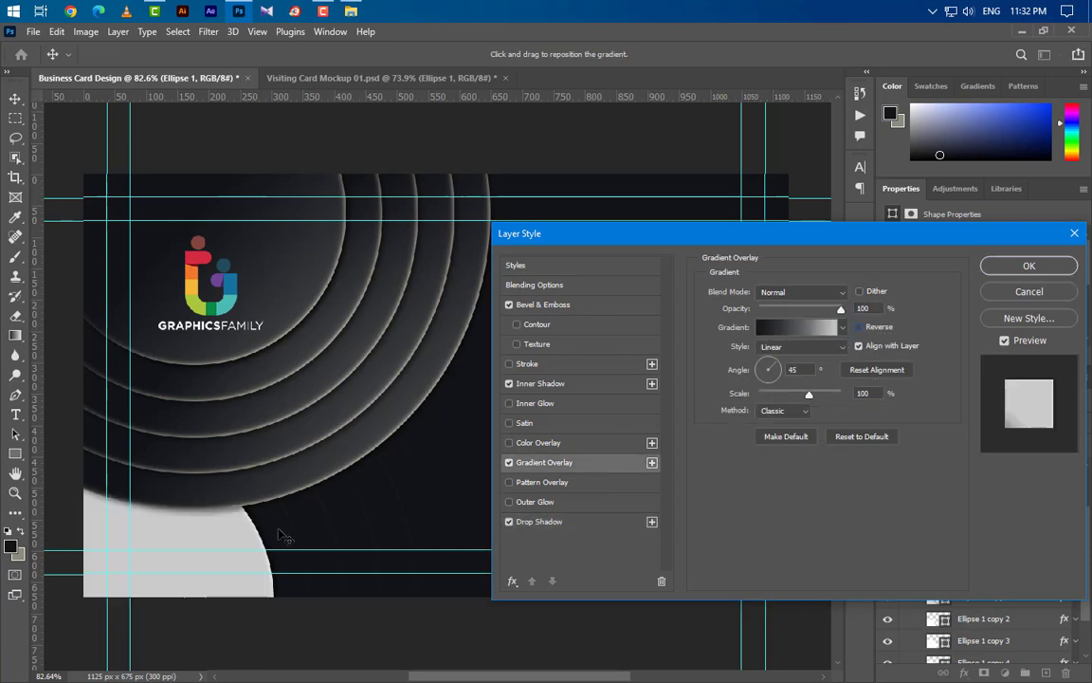
left_click_drag(450, 442, 451, 441)
left_click_drag(219, 529, 382, 487)
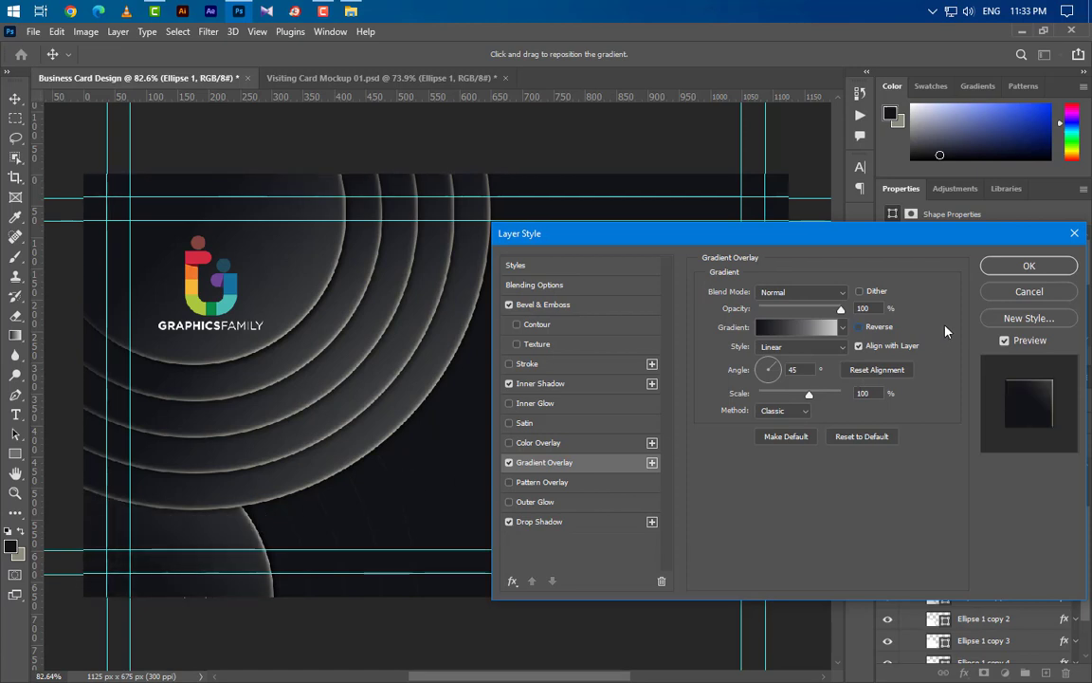
left_click(997, 272)
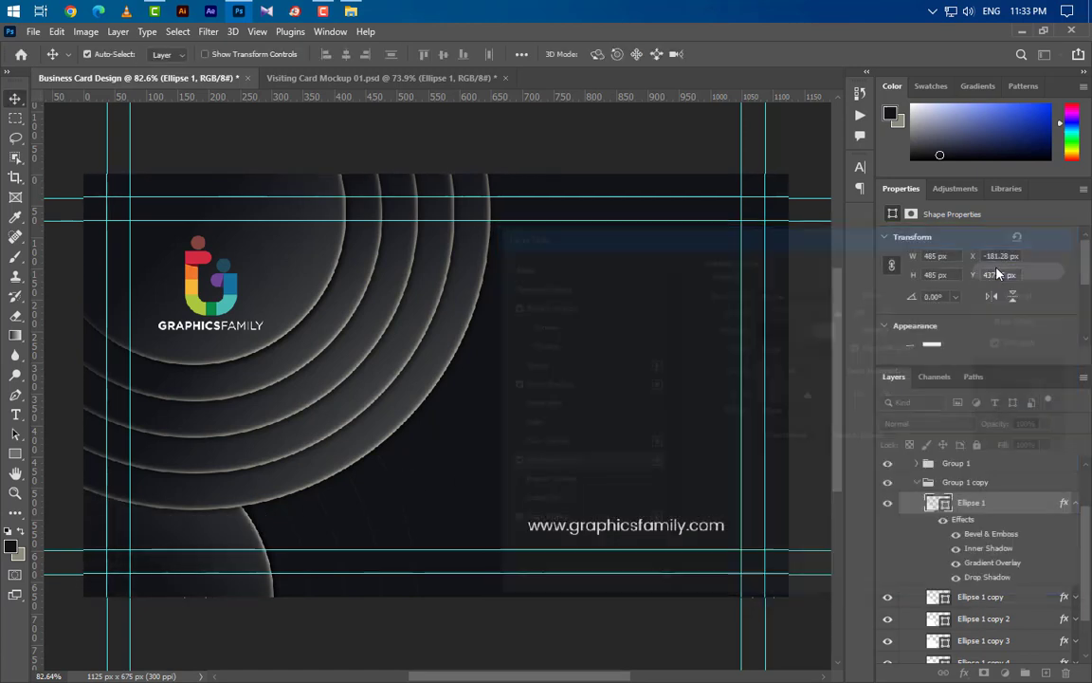
right_click(1009, 503)
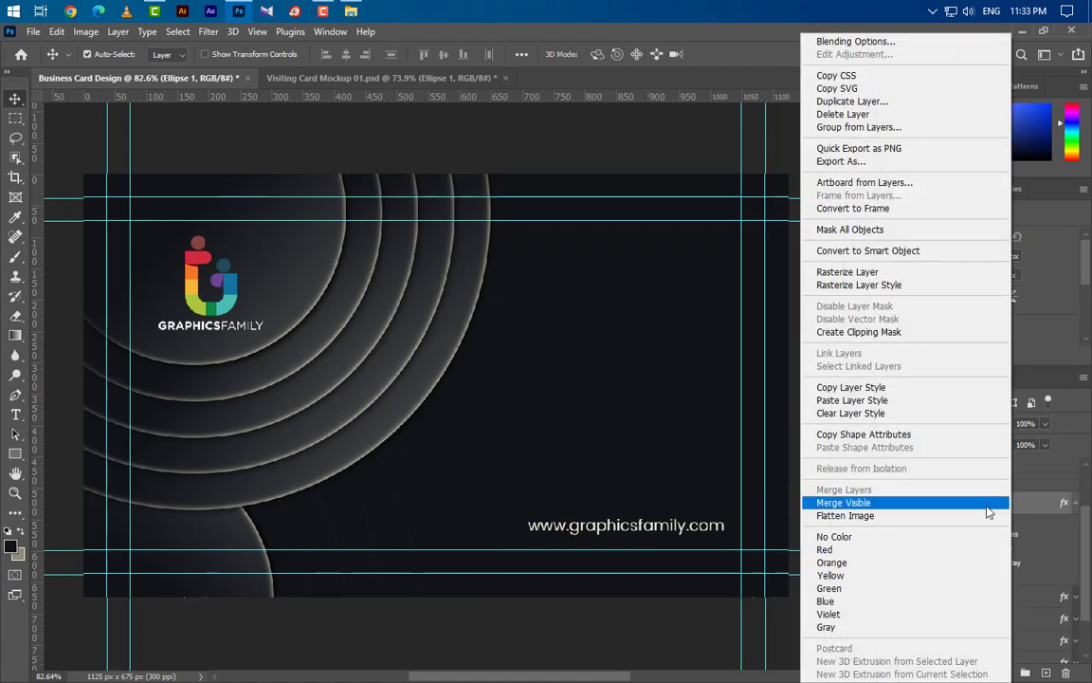
- Copy the lower Ellipse 1's layer style and paste it onto Ellipse 1 copy
left_click(853, 391)
left_click(275, 543)
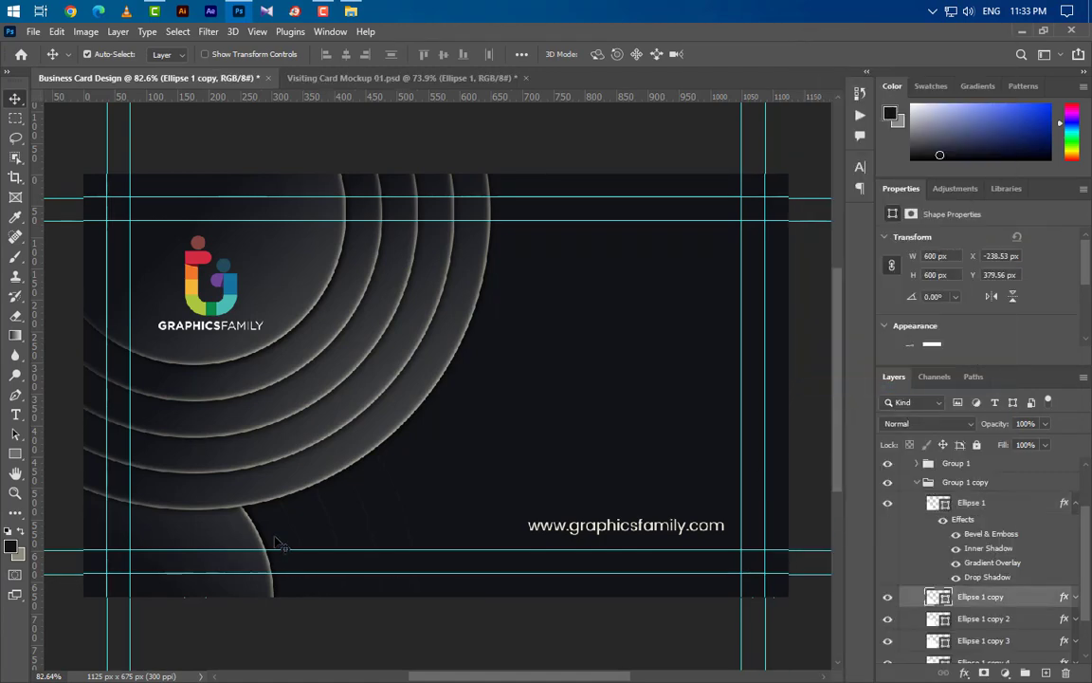
right_click(977, 599)
left_click(825, 398)
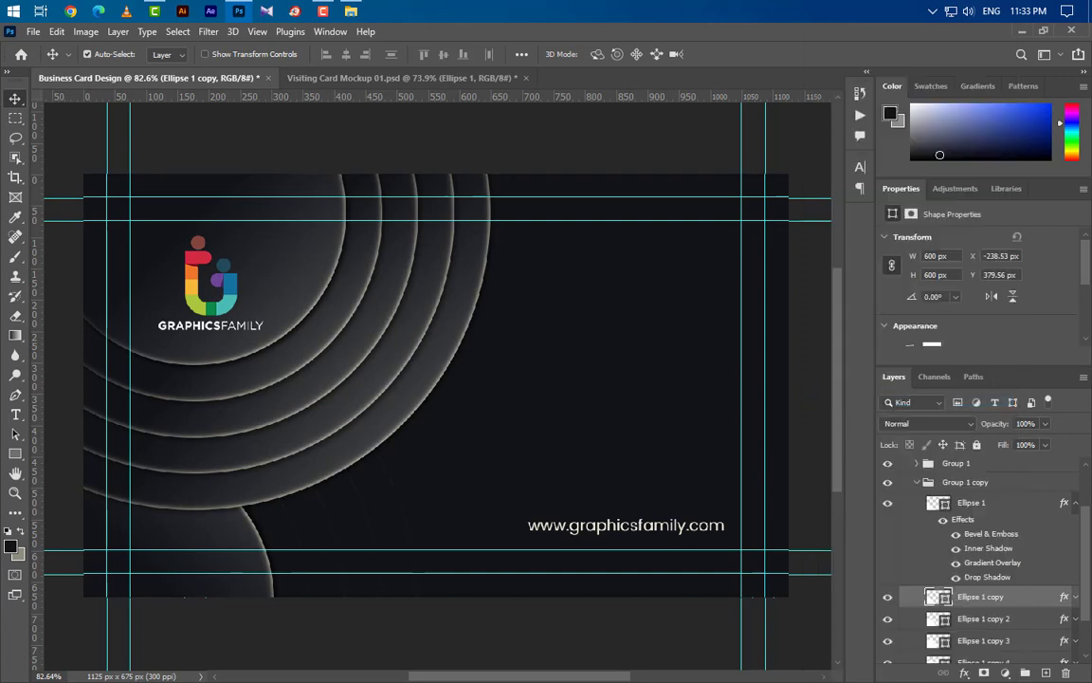
left_click(1076, 598)
scroll(1012, 590, "down", 3)
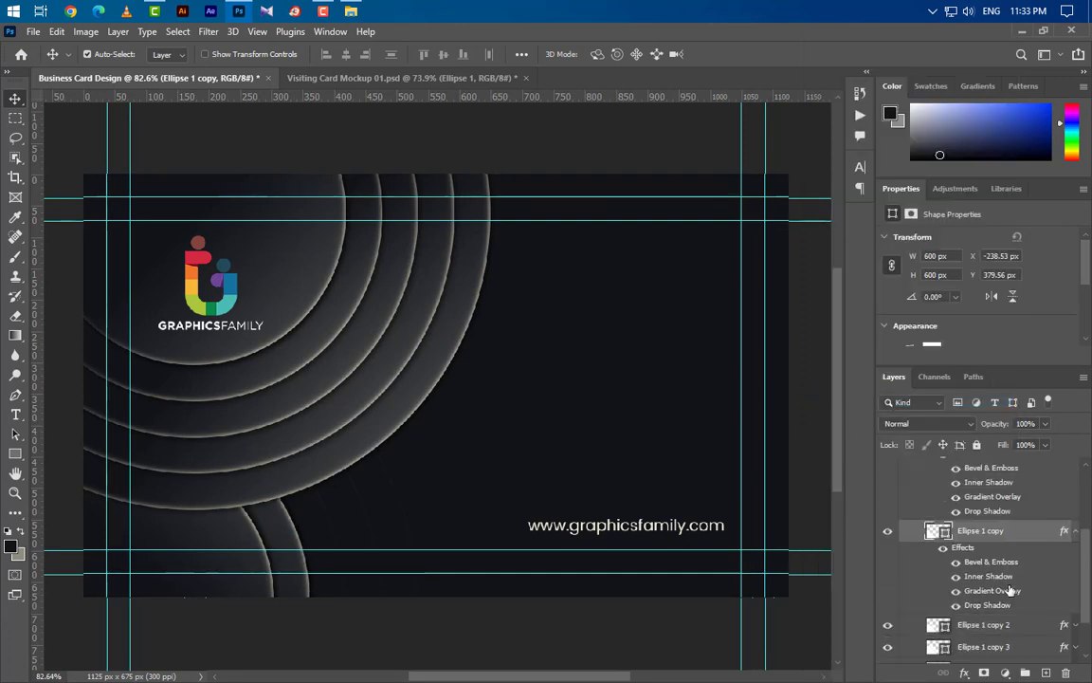
- Set Ellipse 1 copy's gradient overlay scale to 50% and drop shadow opacity to 50%
double_click(1011, 594)
double_click(863, 308)
double_click(870, 392)
type("5")
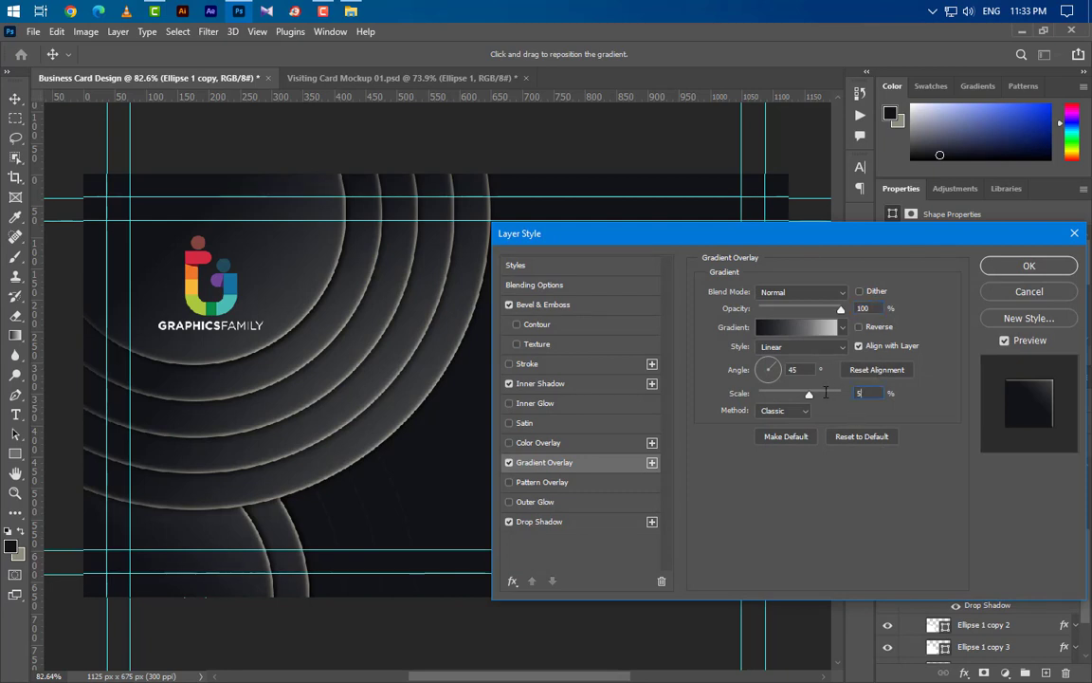
type("0")
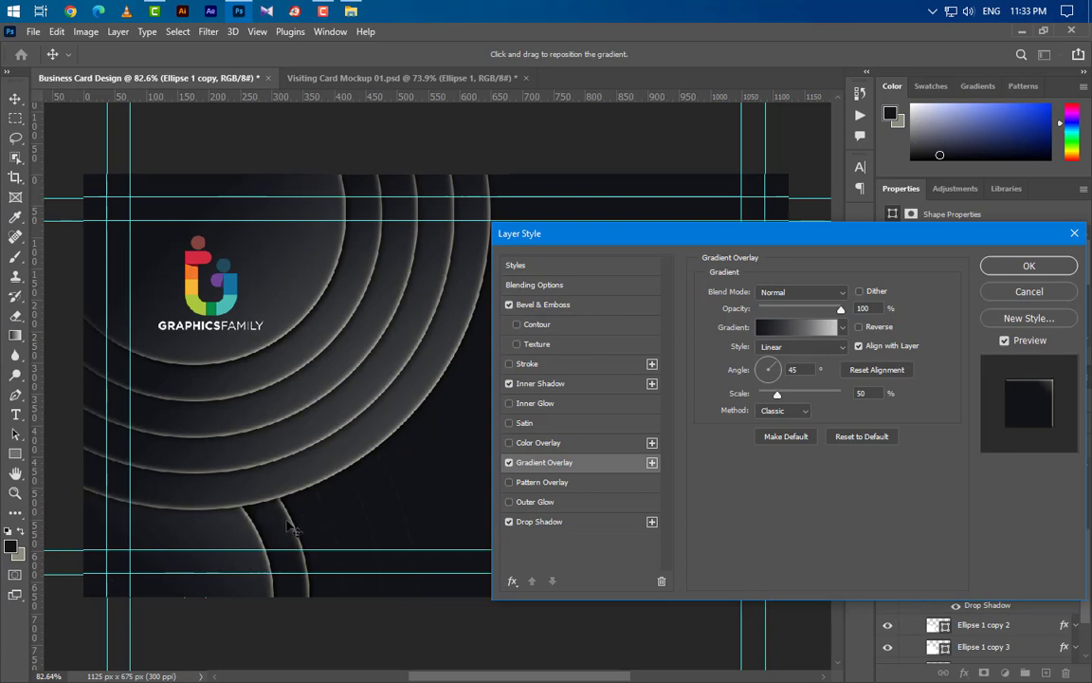
left_click(583, 523)
left_click_drag(807, 324, 790, 323)
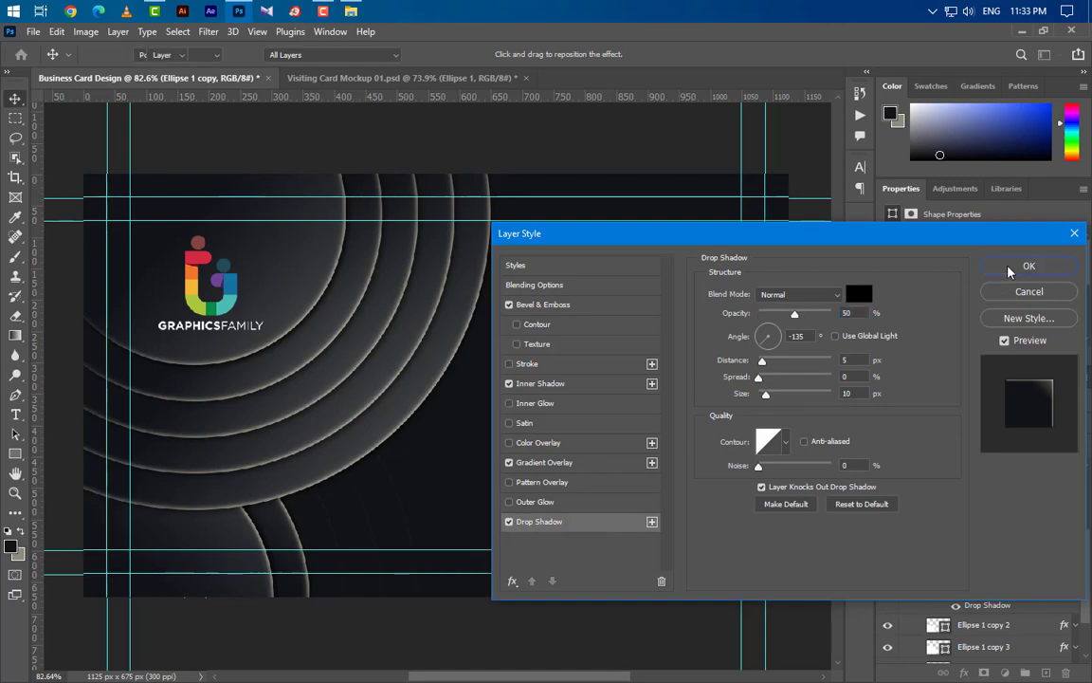
left_click(1011, 268)
right_click(1011, 529)
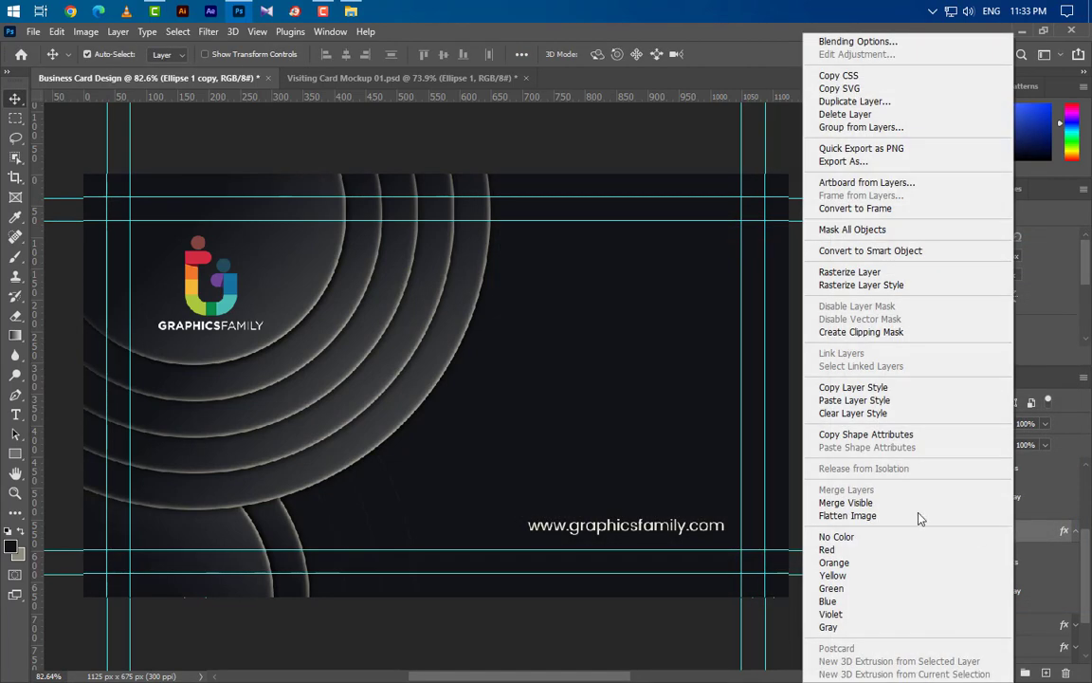
- Paste the ring style onto the lower set's Ellipse 1 copy, copy 2, copy 3 and copy 4
left_click(855, 402)
scroll(1043, 549, "up", 2)
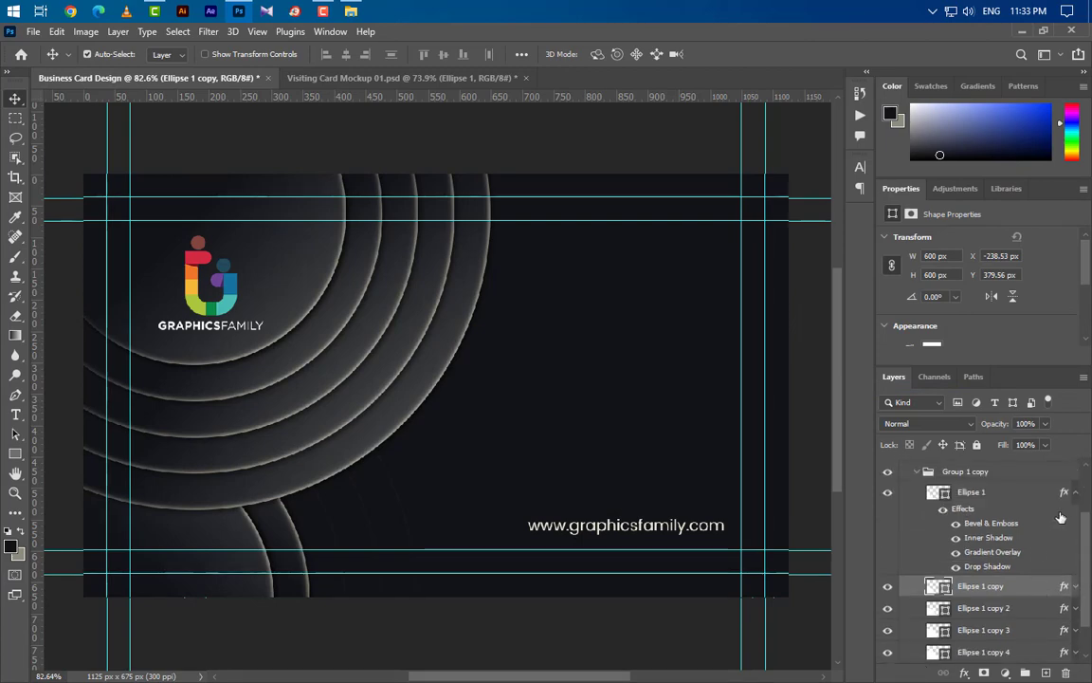
left_click(1077, 494)
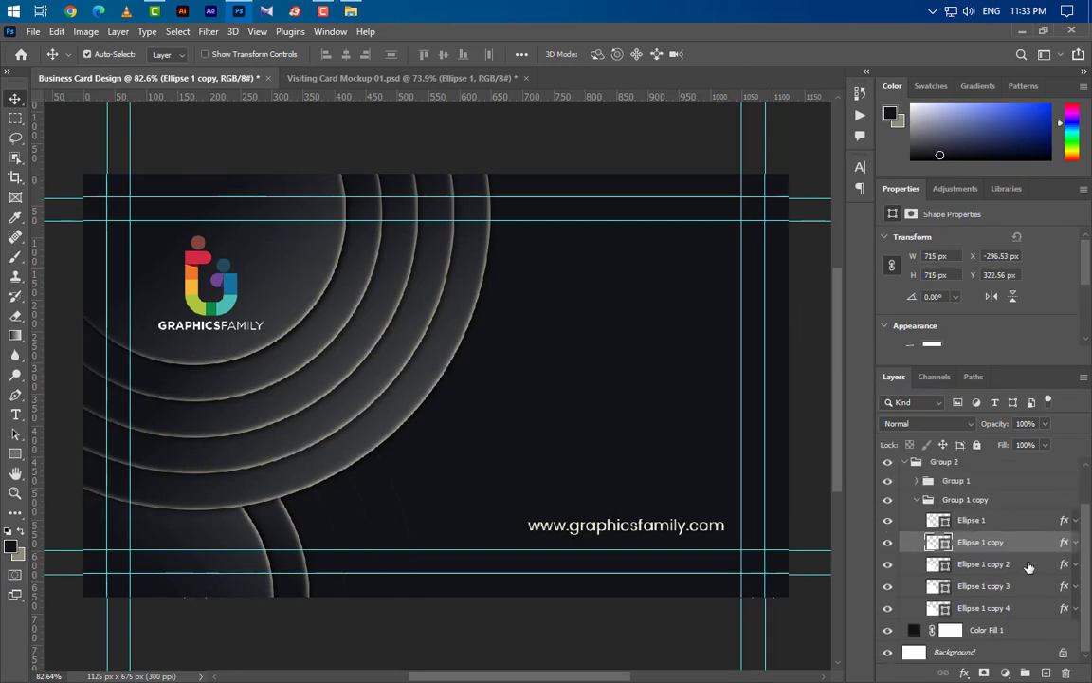
right_click(1021, 566)
left_click(868, 400)
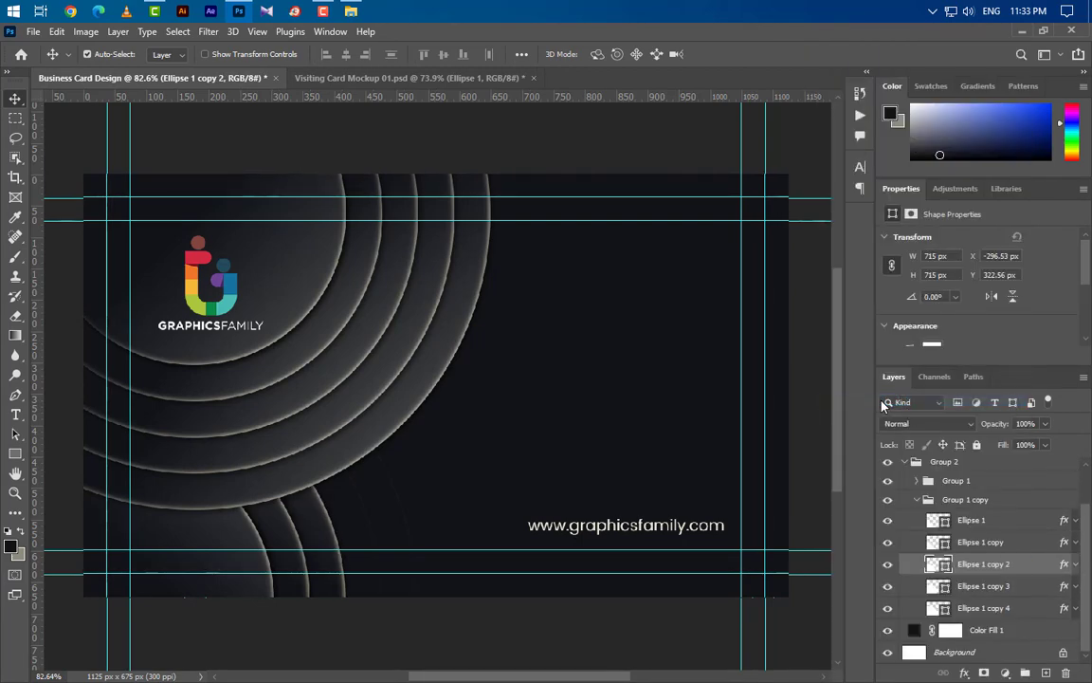
left_click(1028, 587)
right_click(1020, 588)
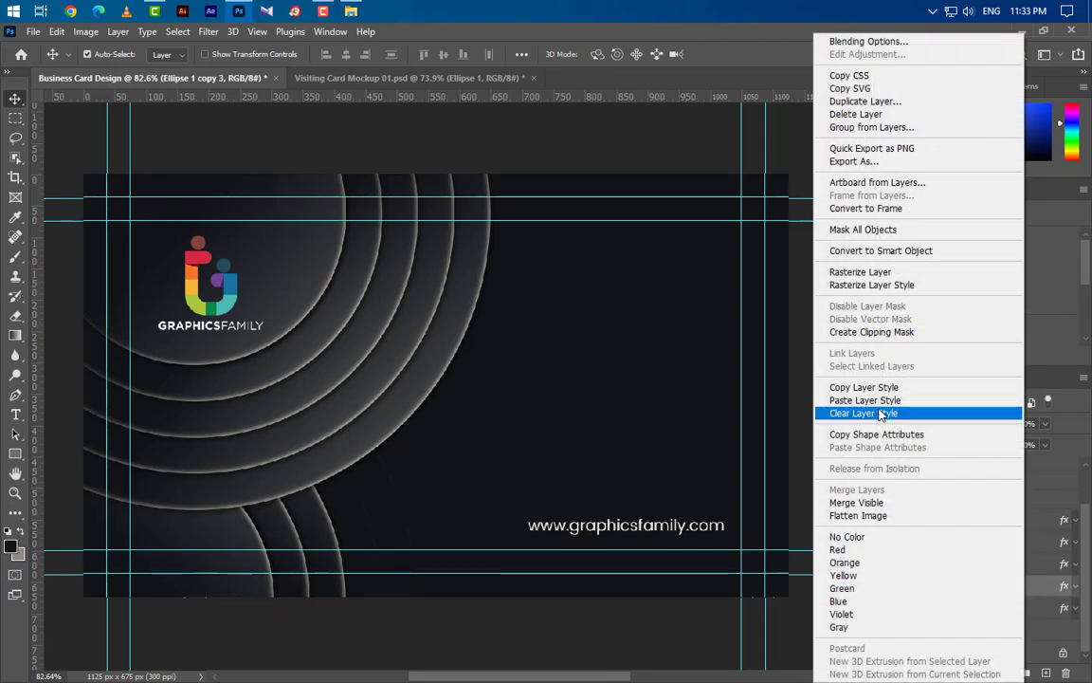
left_click(880, 401)
left_click(1029, 608)
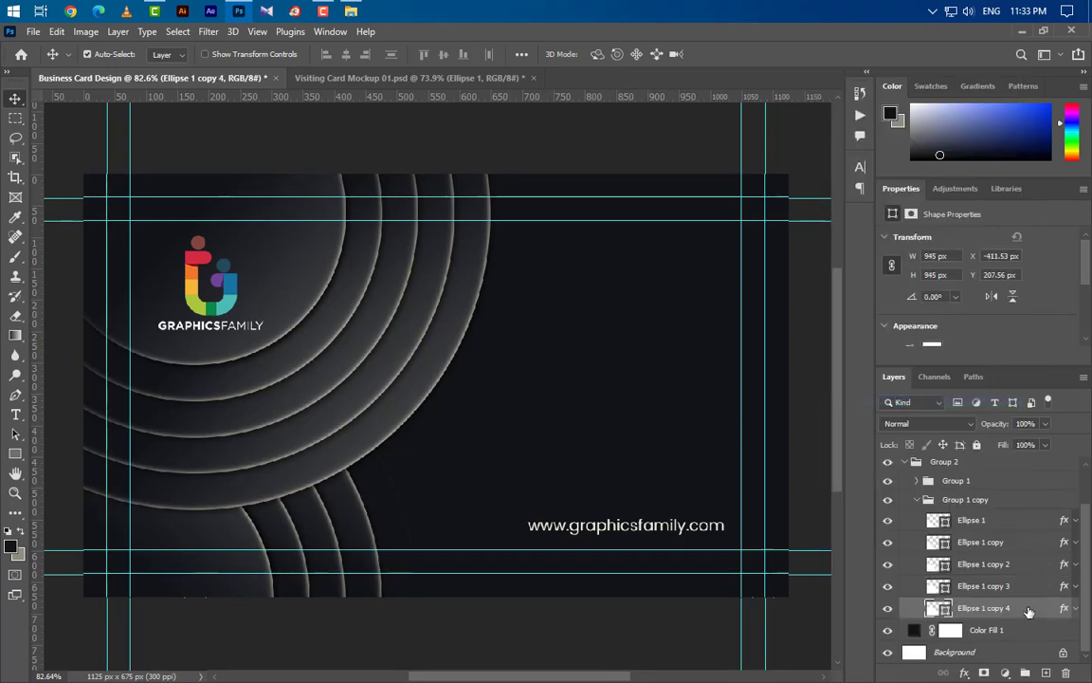
right_click(1026, 607)
left_click(885, 401)
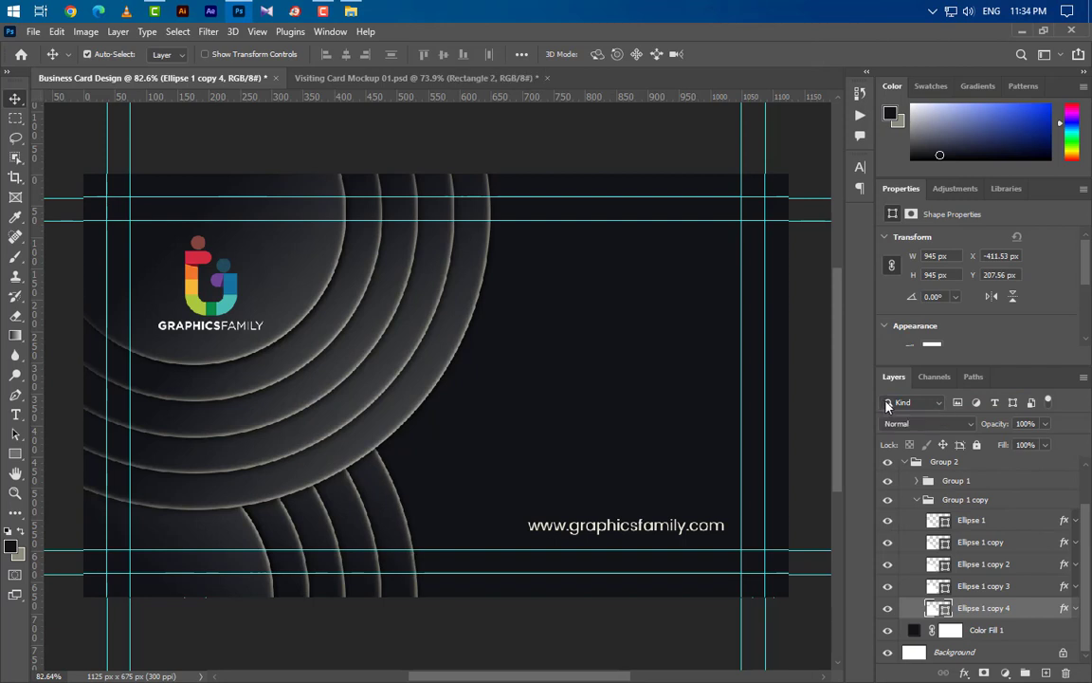
left_click(15, 414)
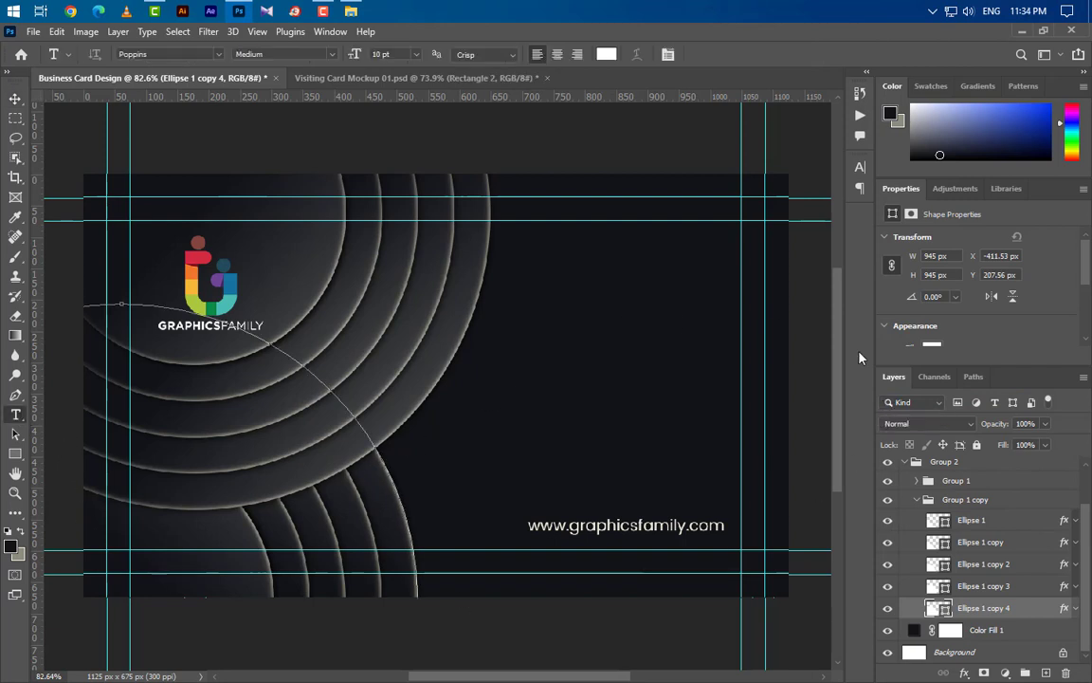
scroll(983, 531, "up", 2)
left_click(906, 513)
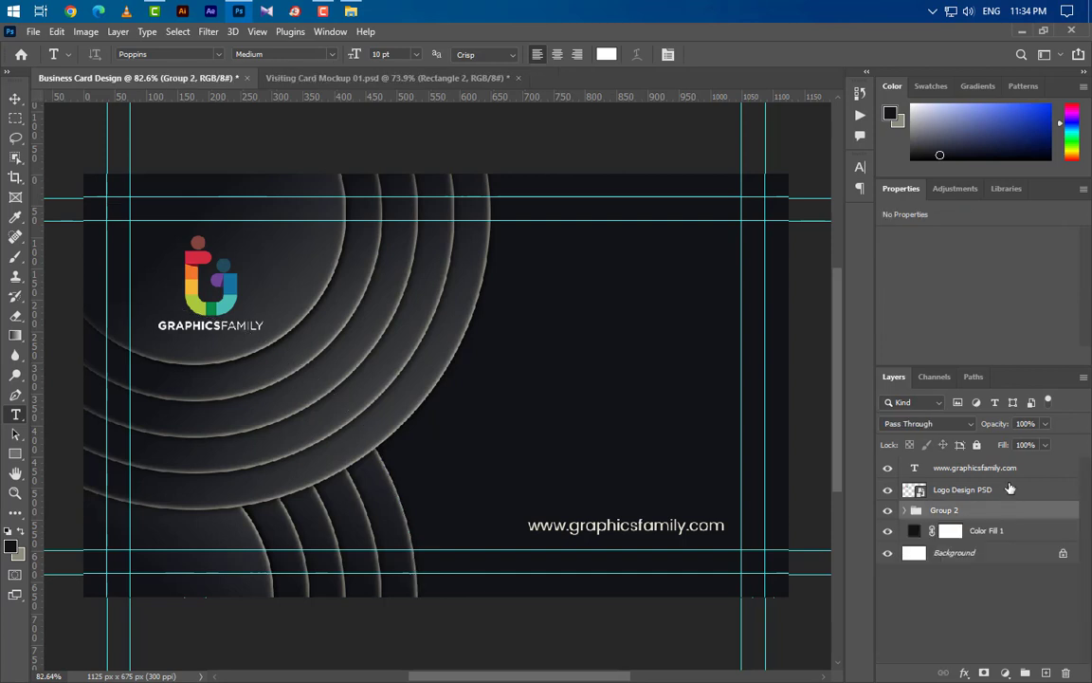
left_click(1012, 468)
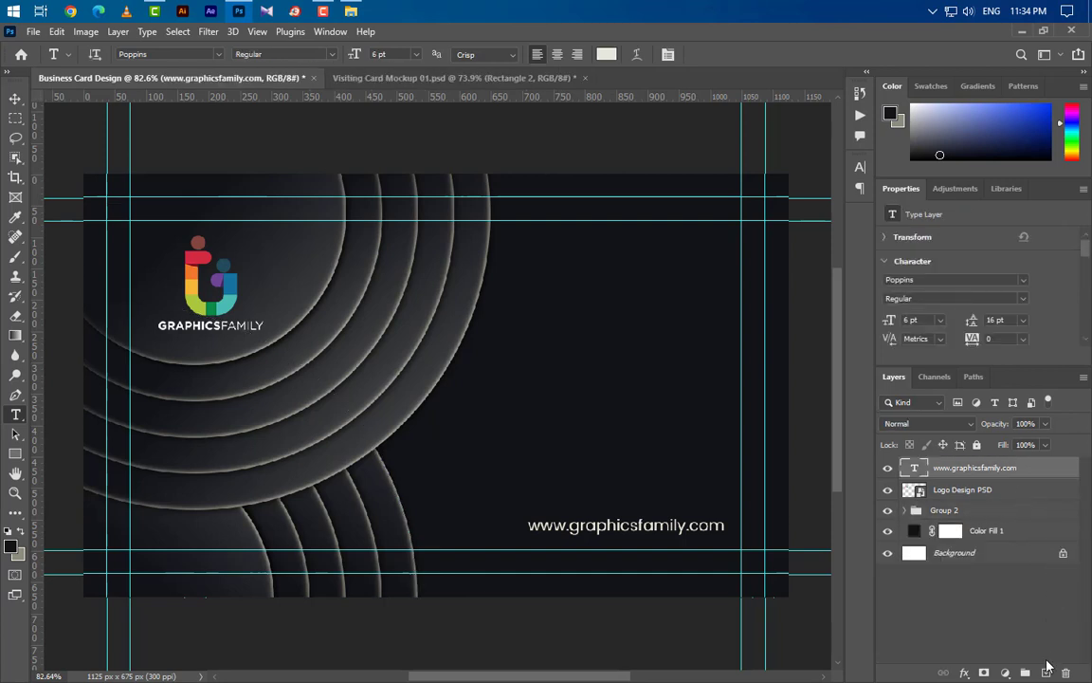
left_click(1046, 673)
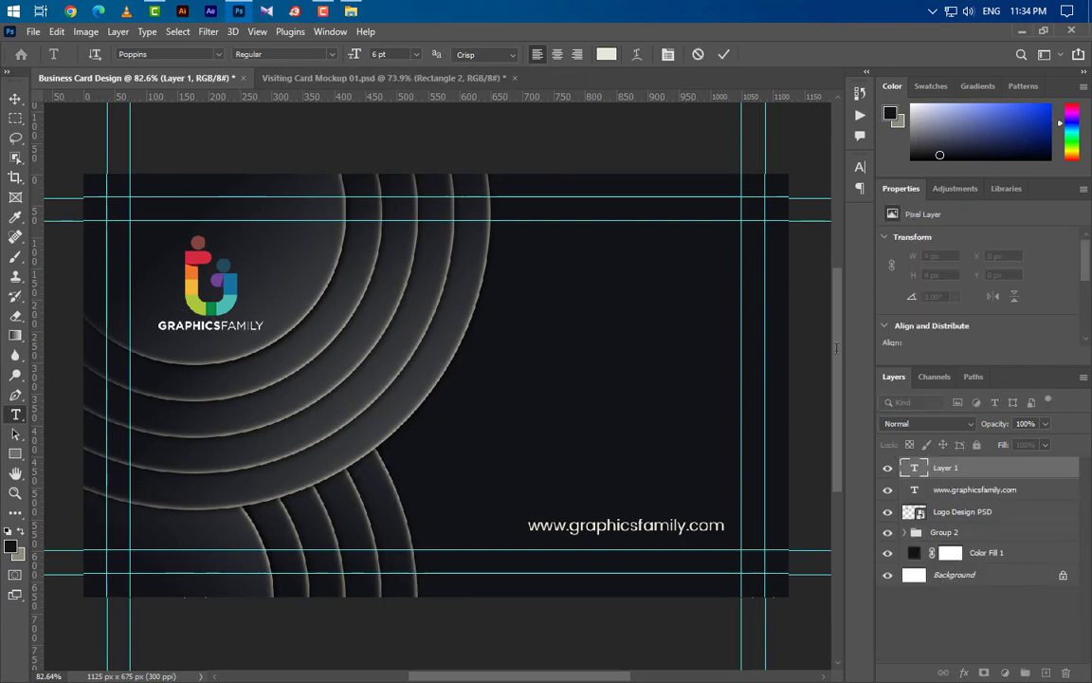
left_click(556, 265)
key("BackSpace")
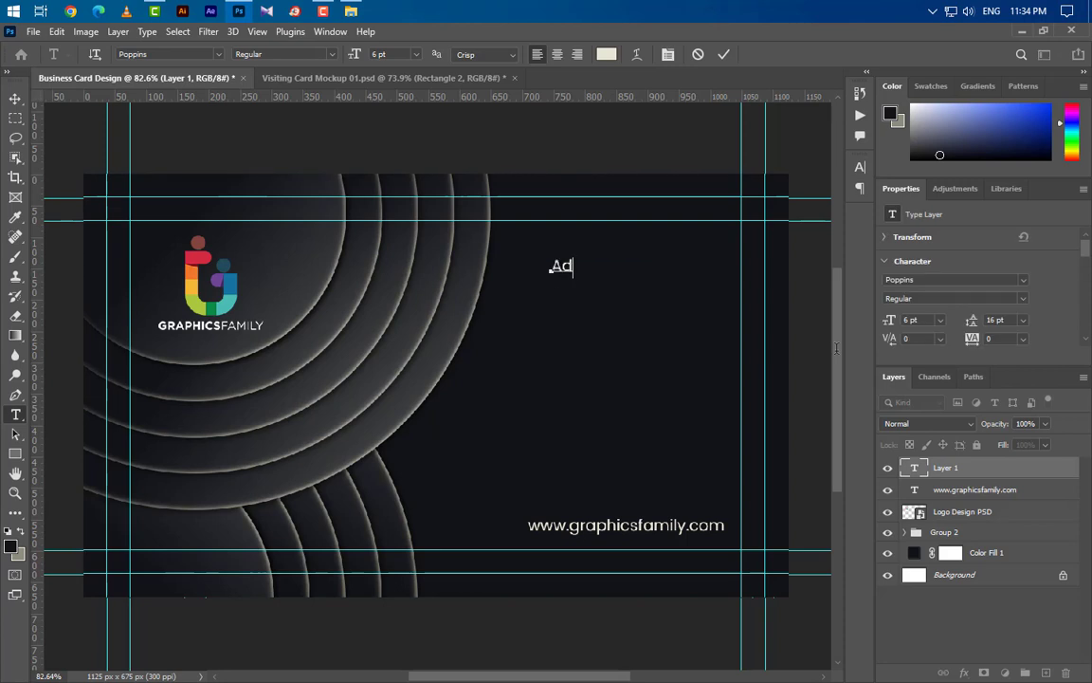
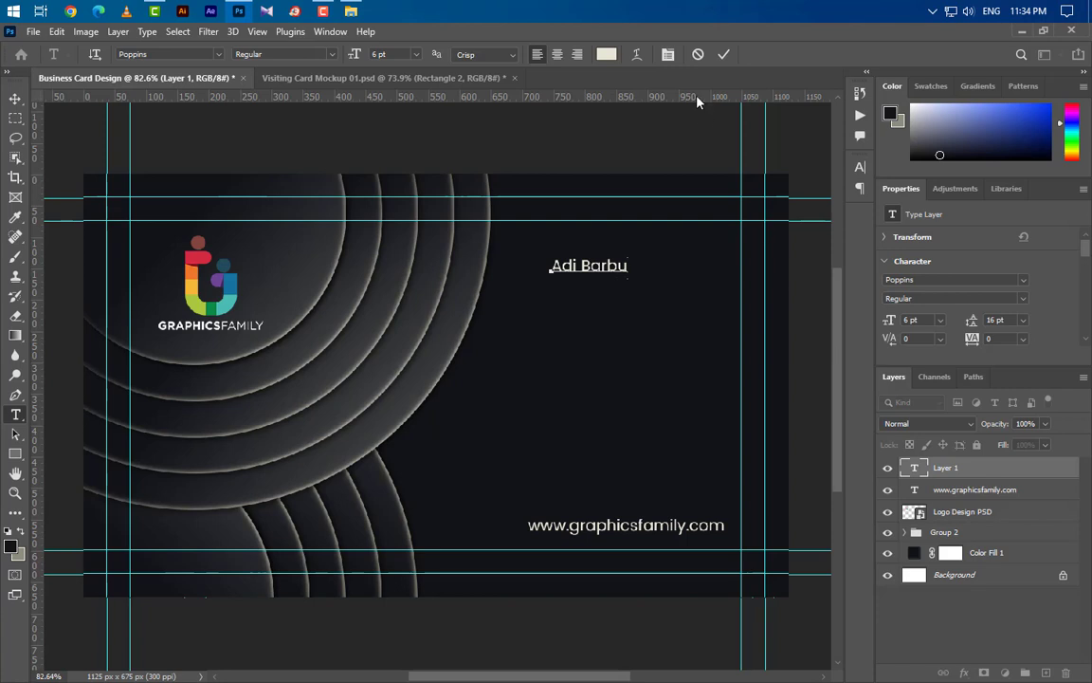
left_click(722, 55)
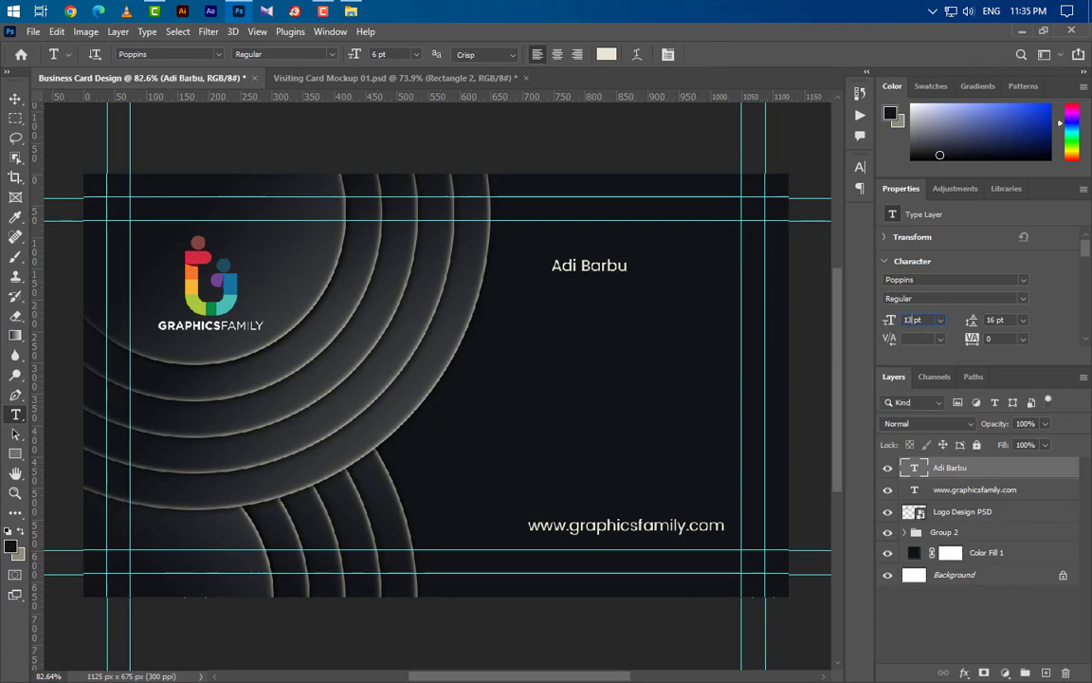
- Set the name to 13 pt Poppins SemiBold and turn on All Caps
left_click_drag(885, 322, 972, 319)
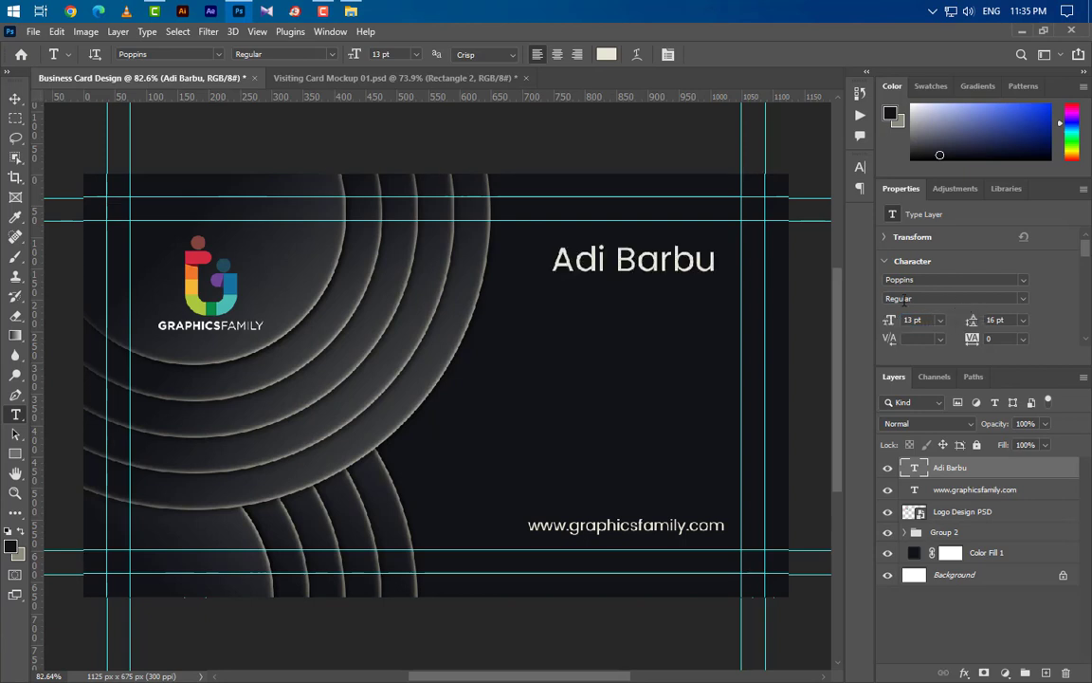
left_click(908, 280)
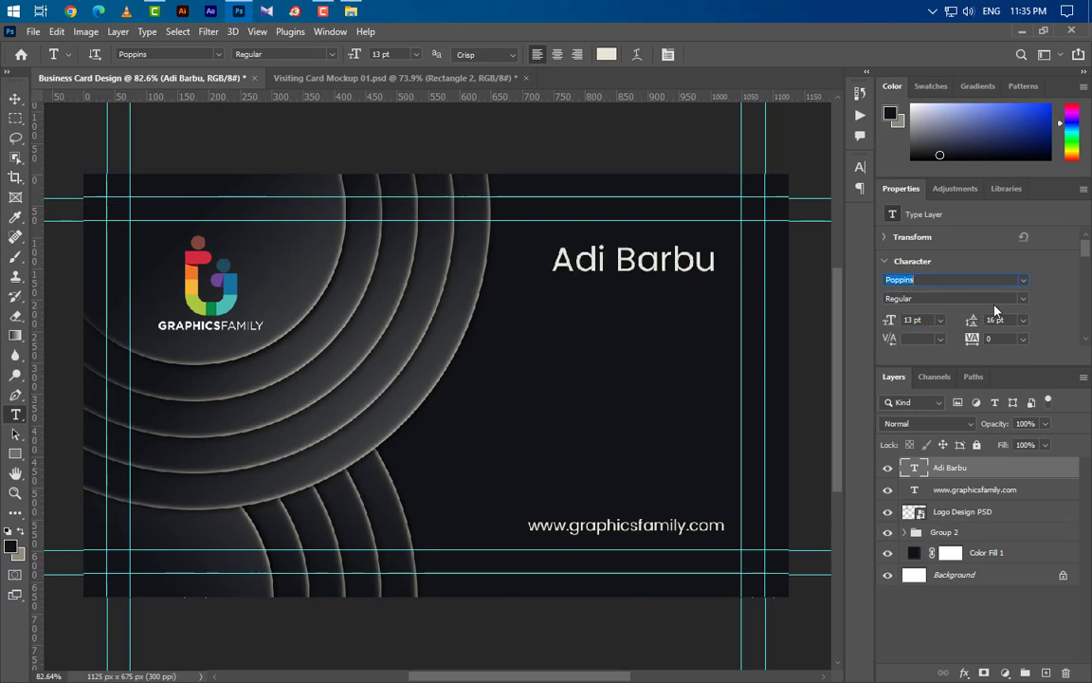
left_click(1023, 298)
left_click(928, 351)
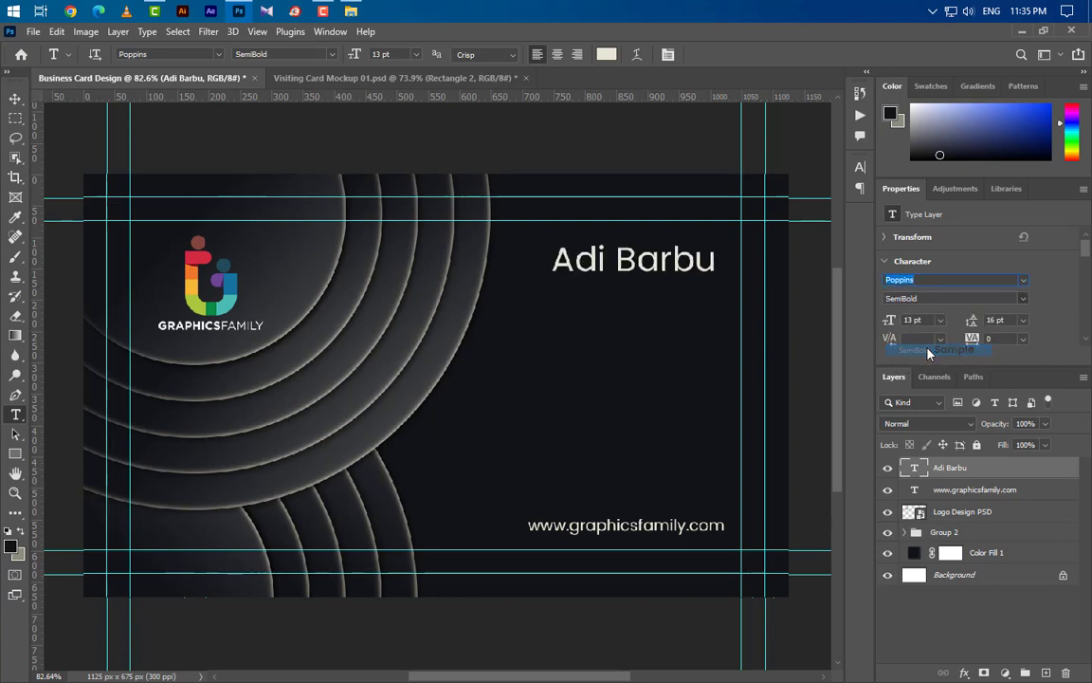
left_click(860, 166)
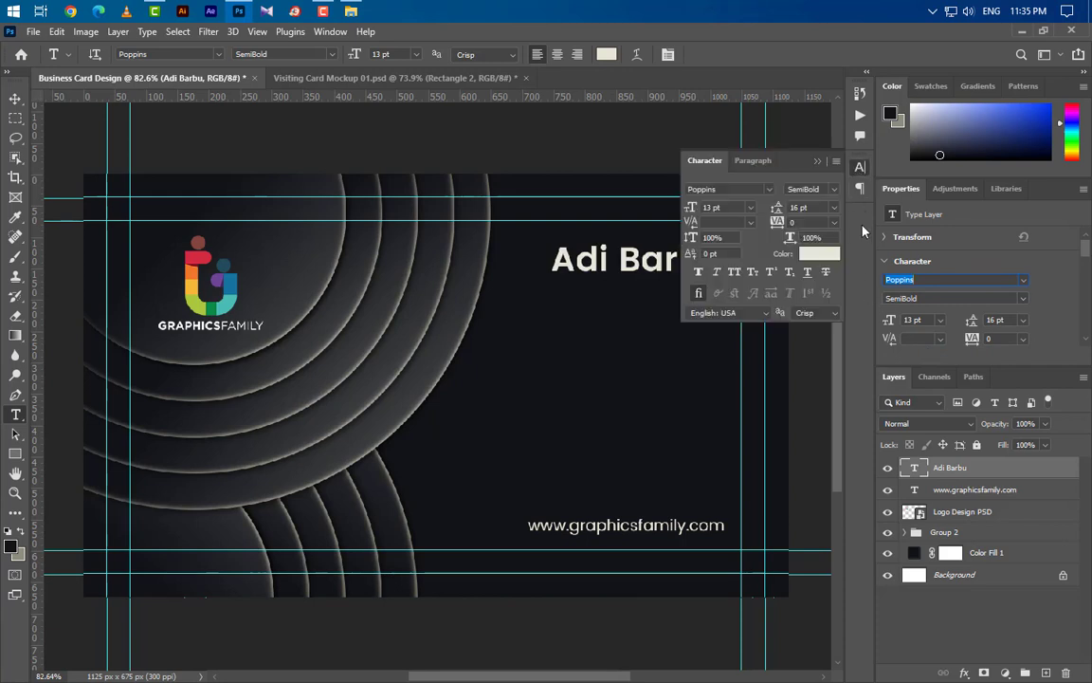
left_click(733, 273)
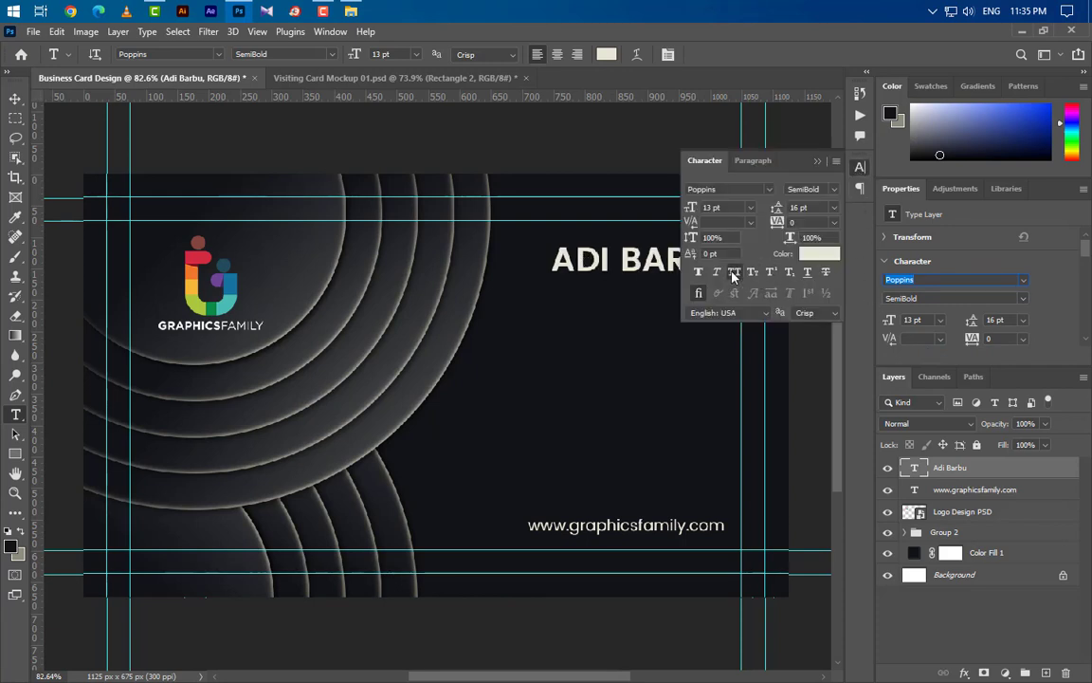
left_click(819, 163)
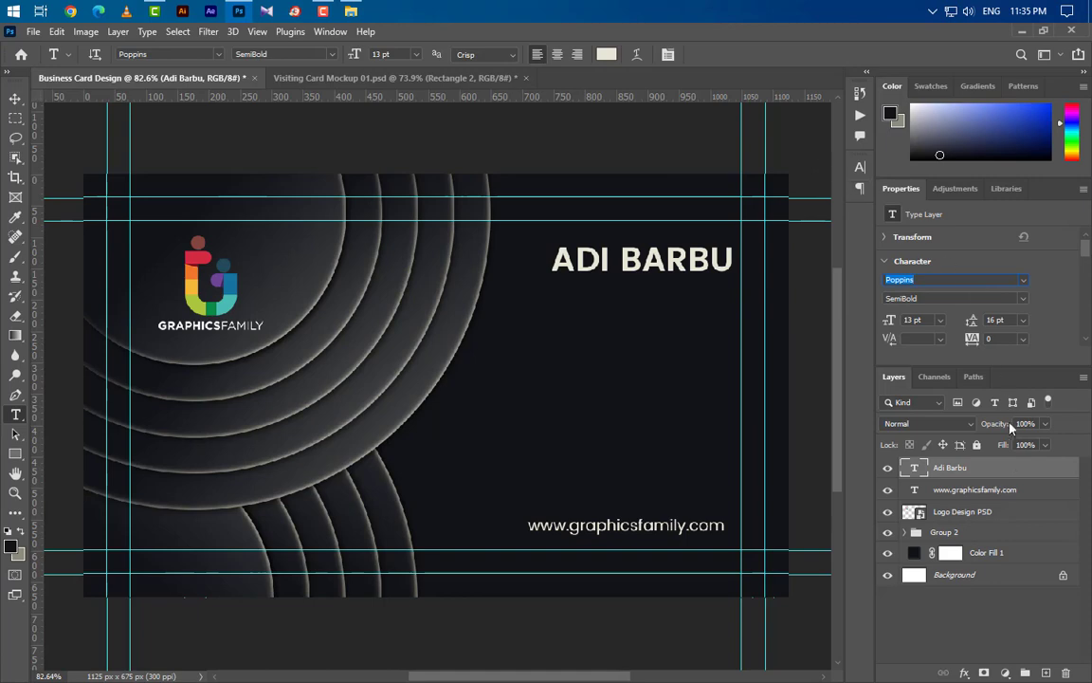
- Add a gradient overlay to the name with a tan left stop and white right stop
double_click(1021, 469)
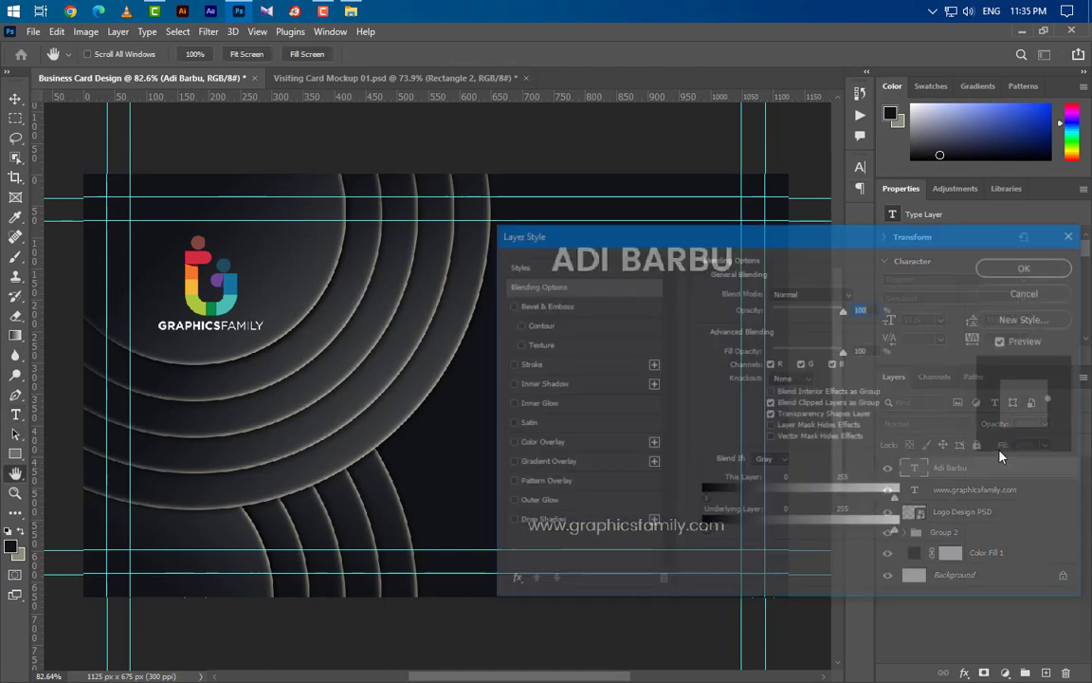
left_click_drag(664, 241, 667, 327)
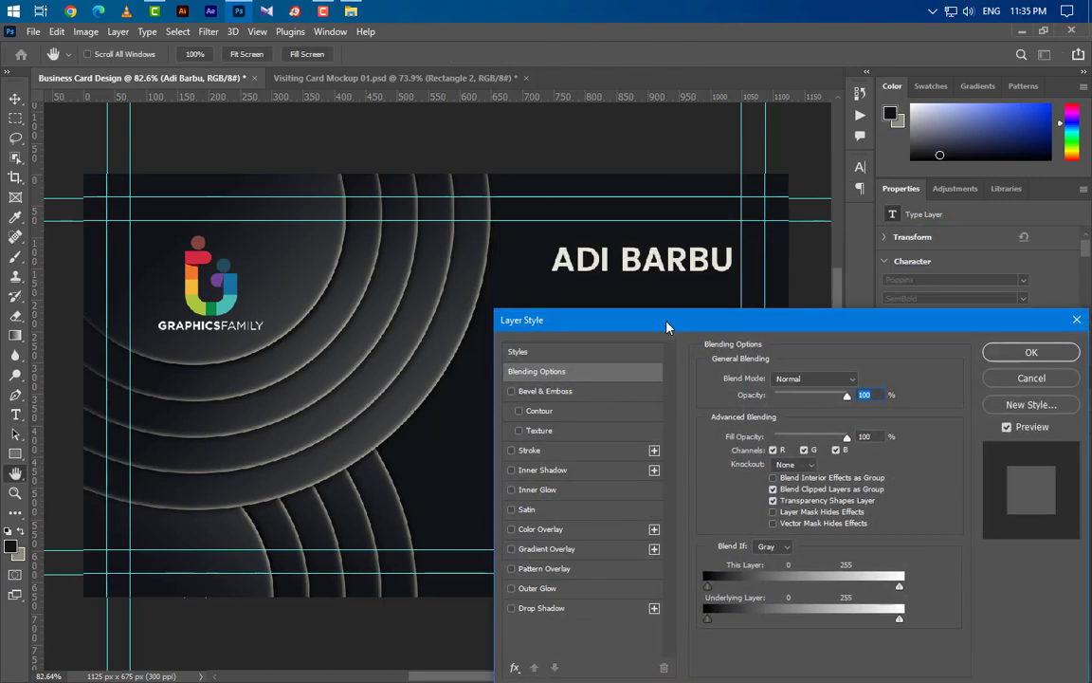
left_click(569, 549)
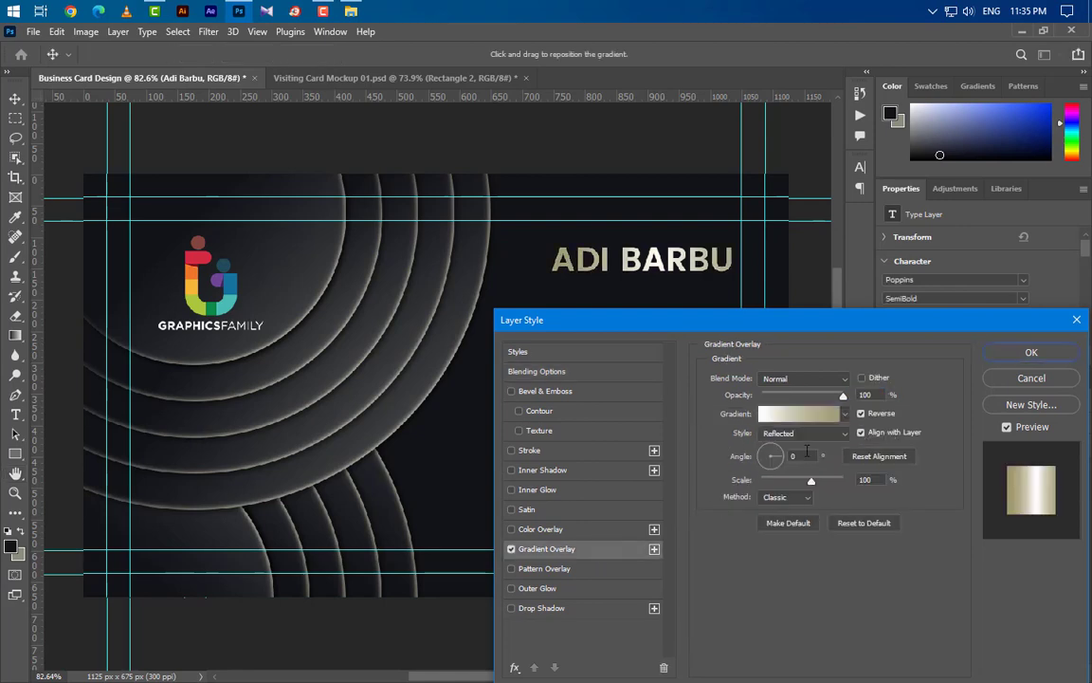
left_click(809, 415)
left_click(654, 459)
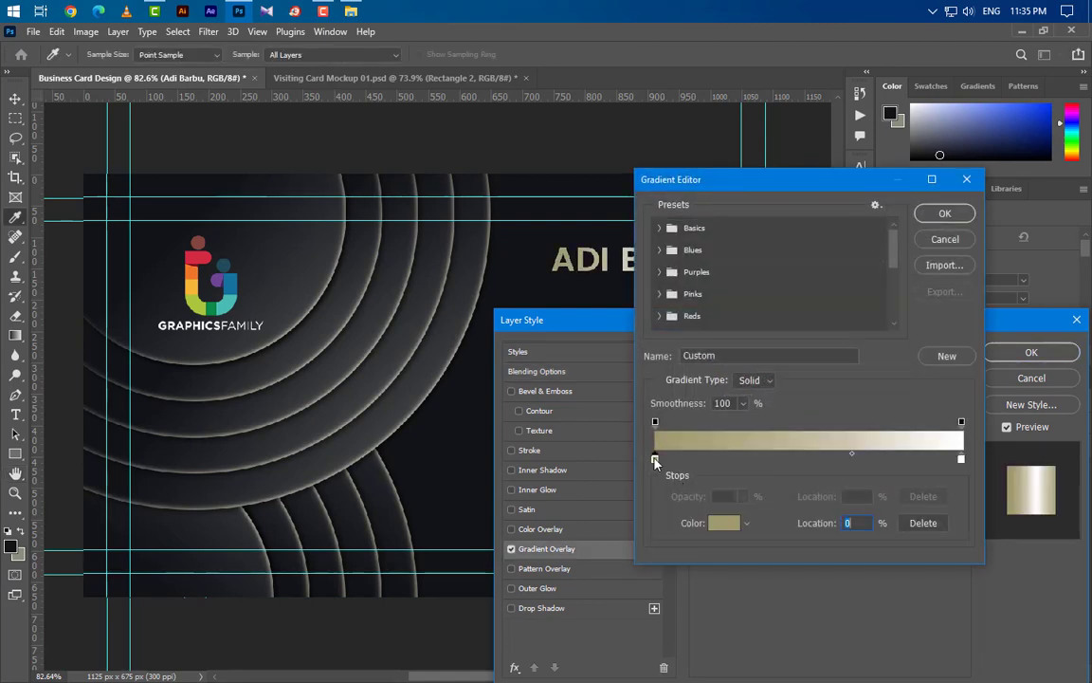
double_click(654, 459)
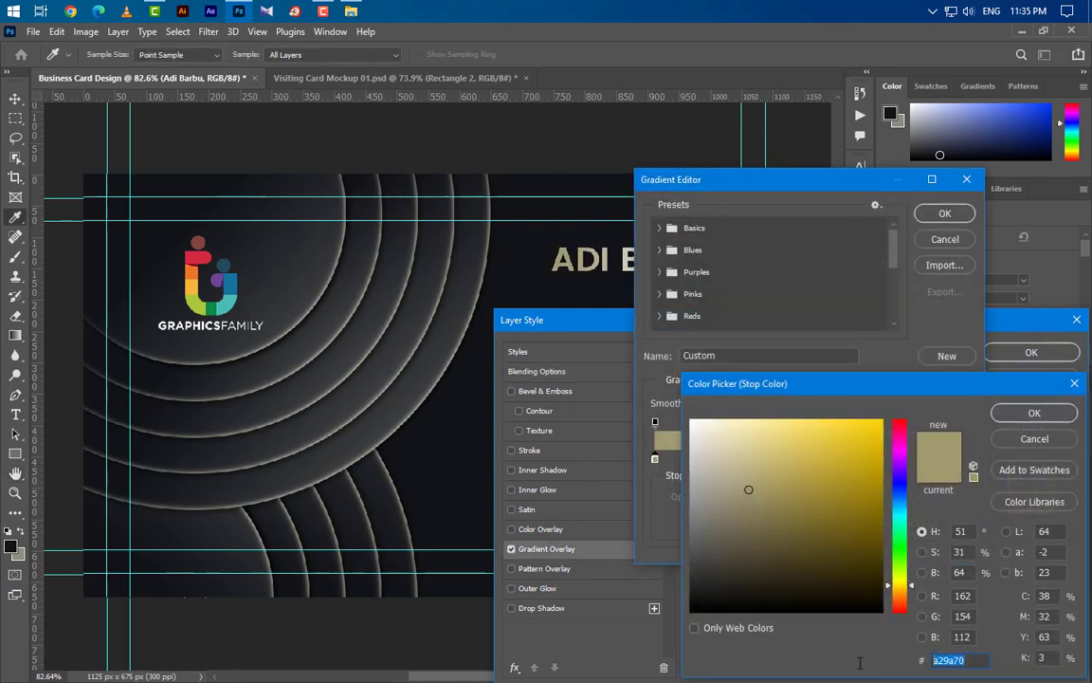
left_click(1033, 414)
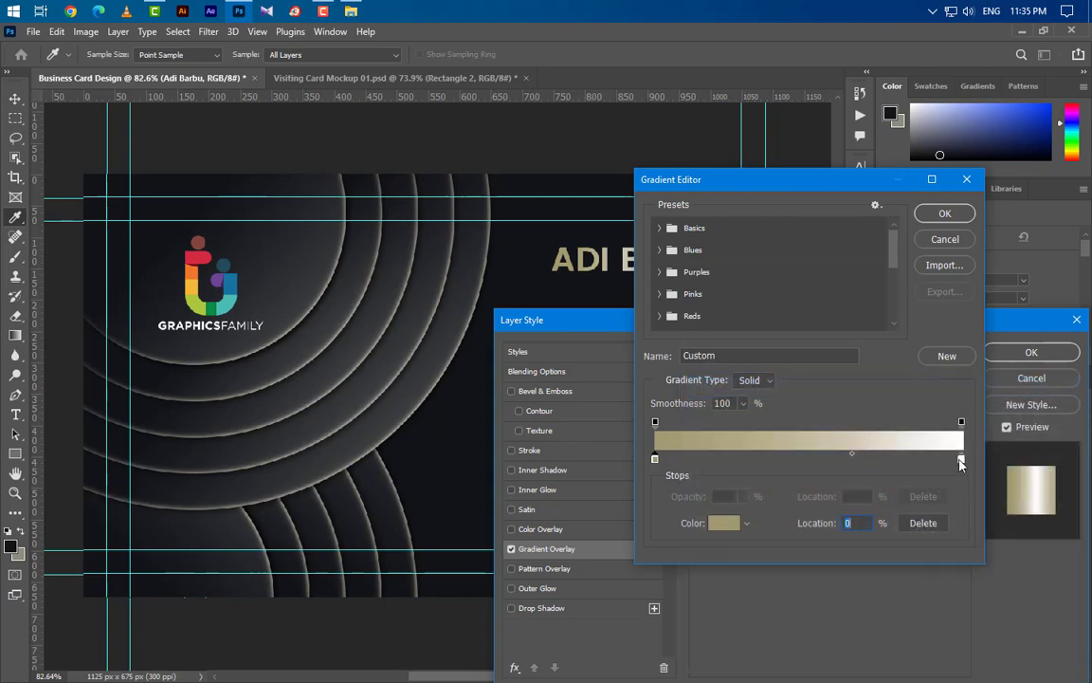
left_click(961, 461)
double_click(962, 461)
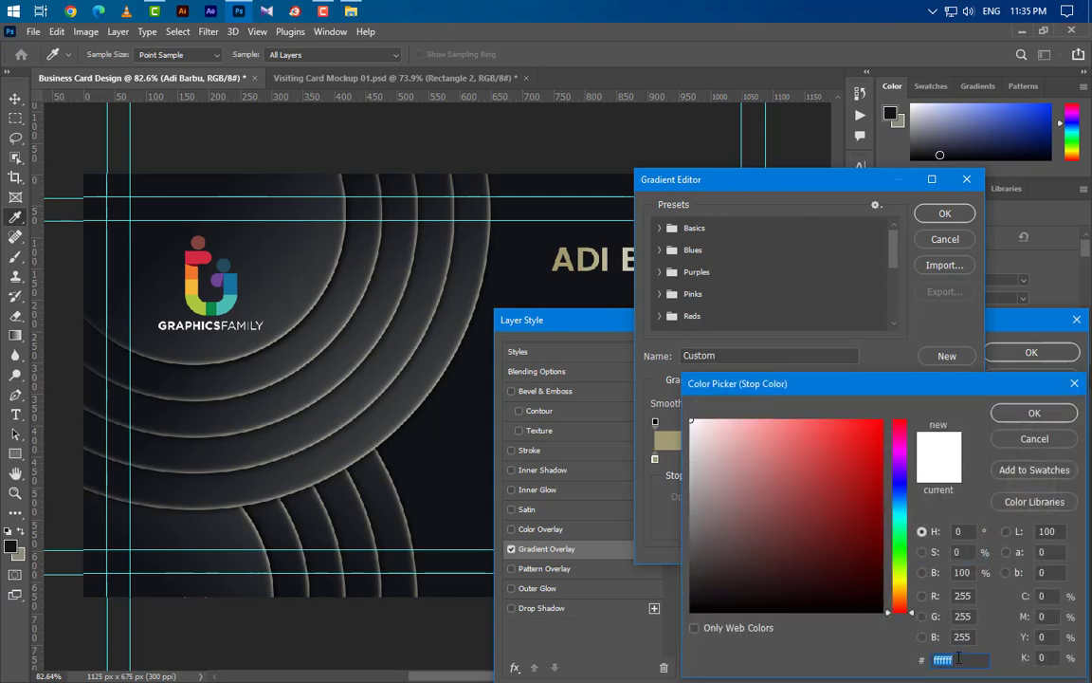
left_click(1034, 413)
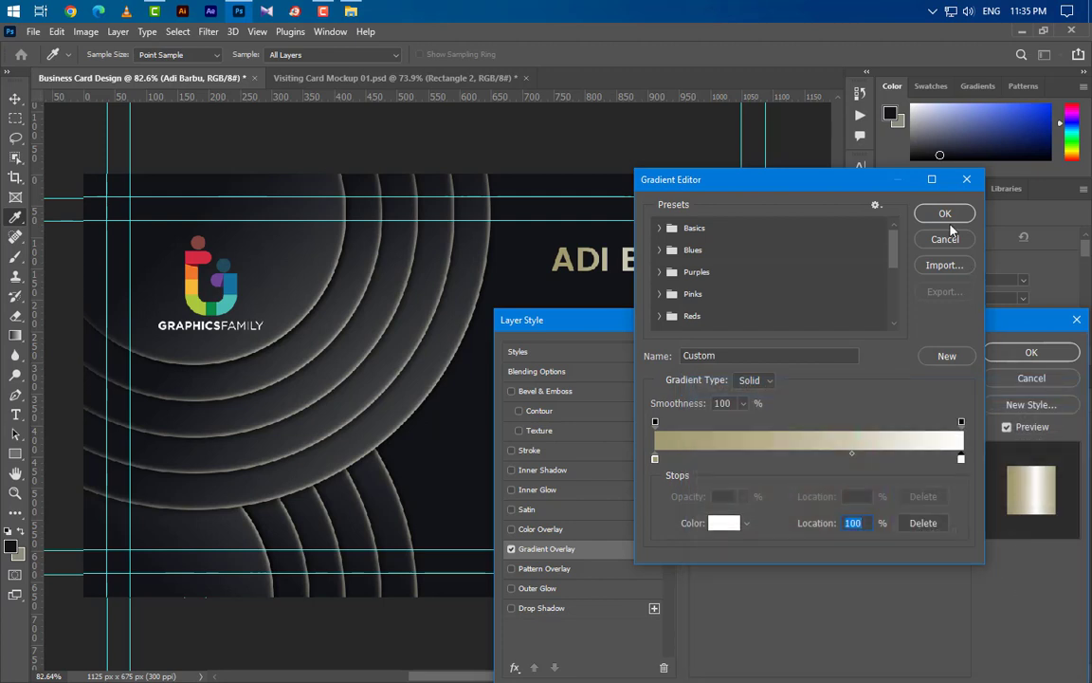
left_click(945, 213)
- Keep the overlay Reflected, apply it, and type 'GRAPHIC DESIG' on a new line below
double_click(860, 396)
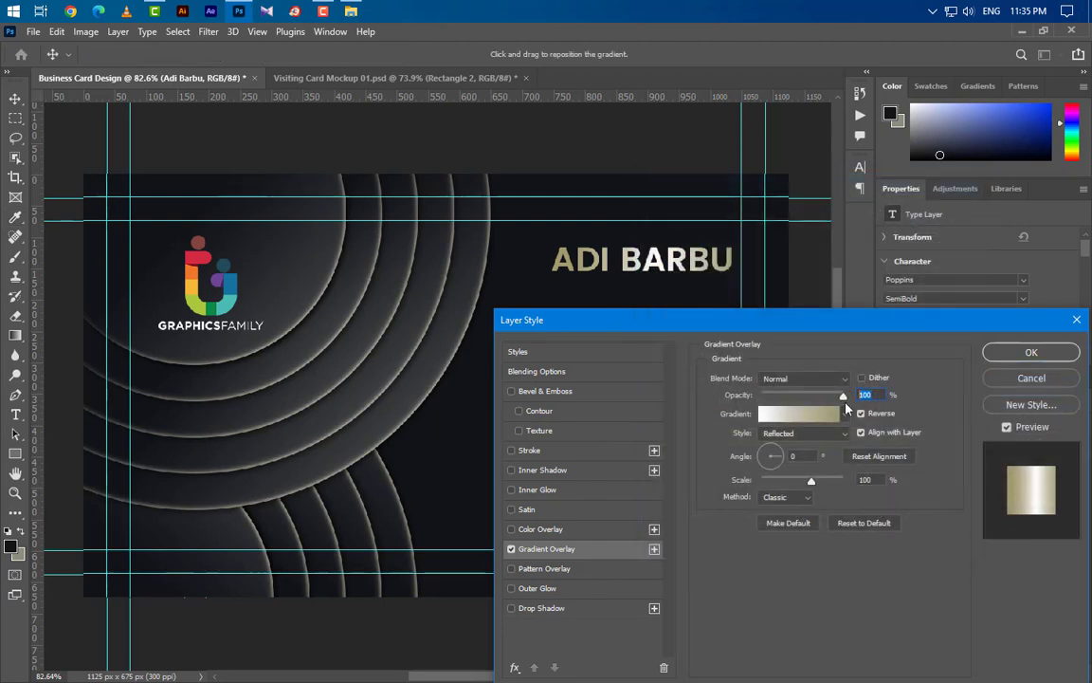
left_click(830, 435)
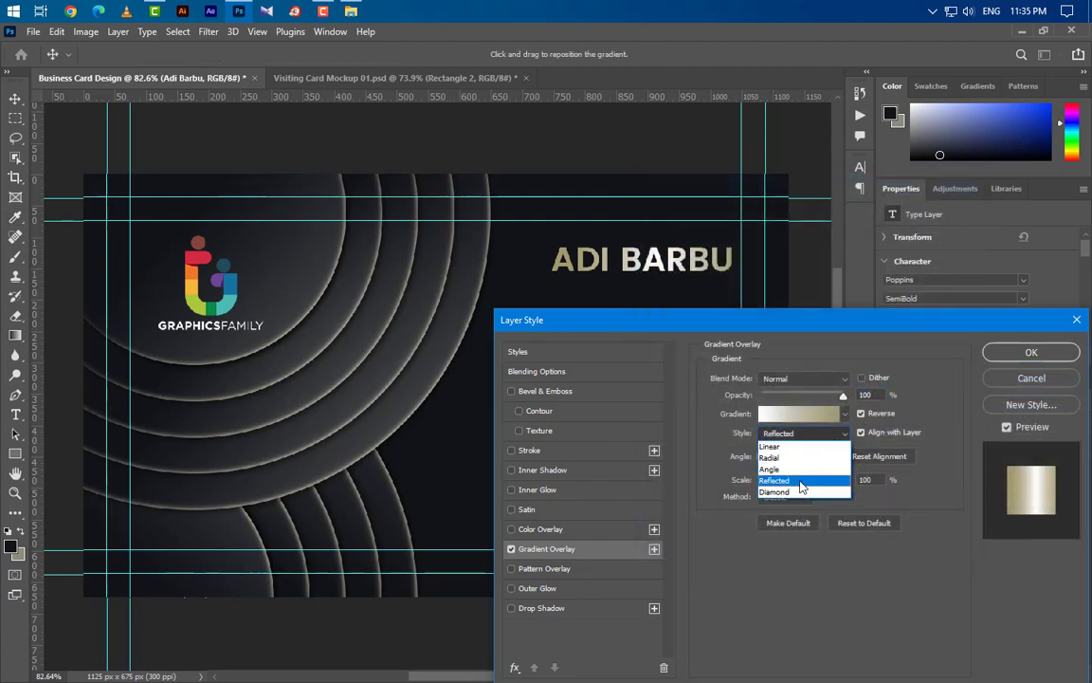
left_click(801, 481)
double_click(868, 481)
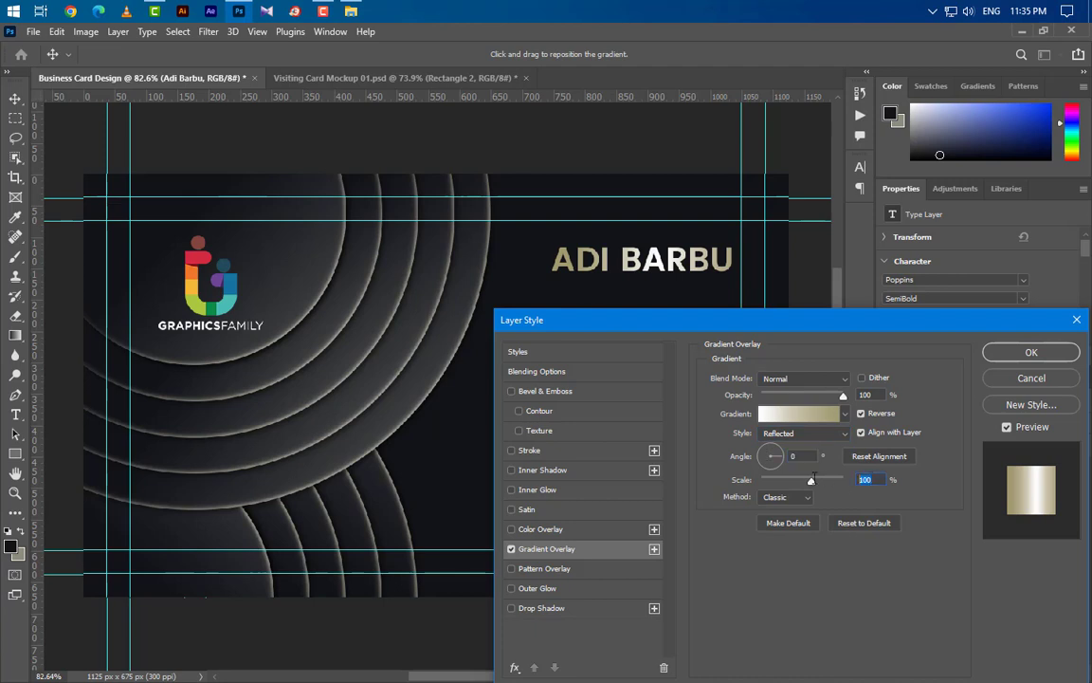
left_click(1032, 353)
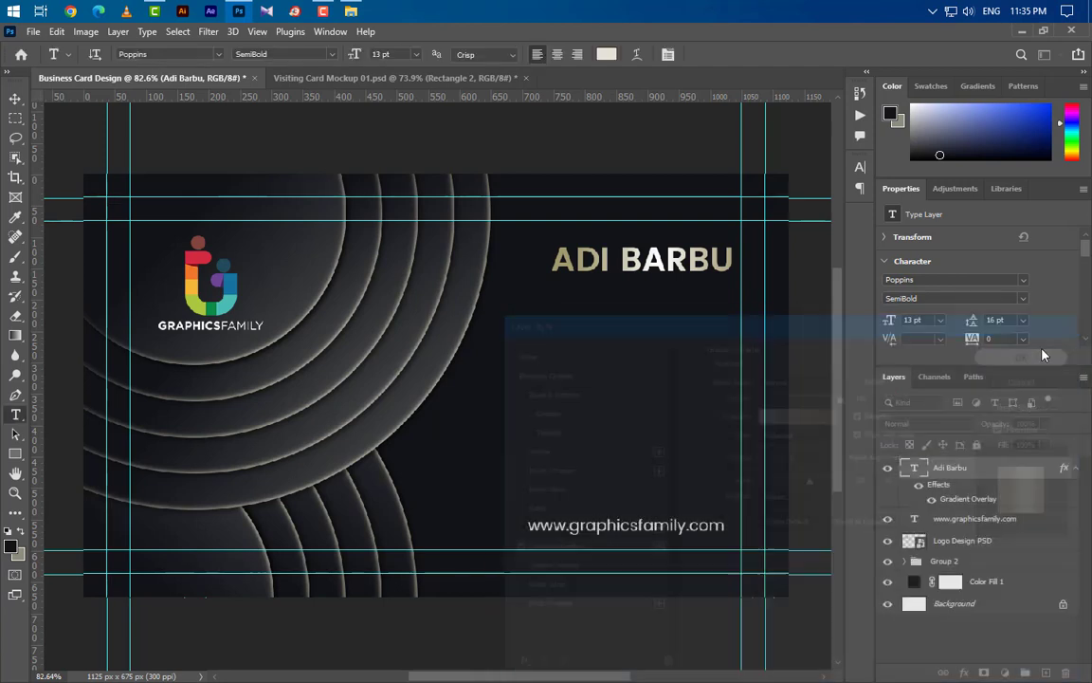
left_click(557, 303)
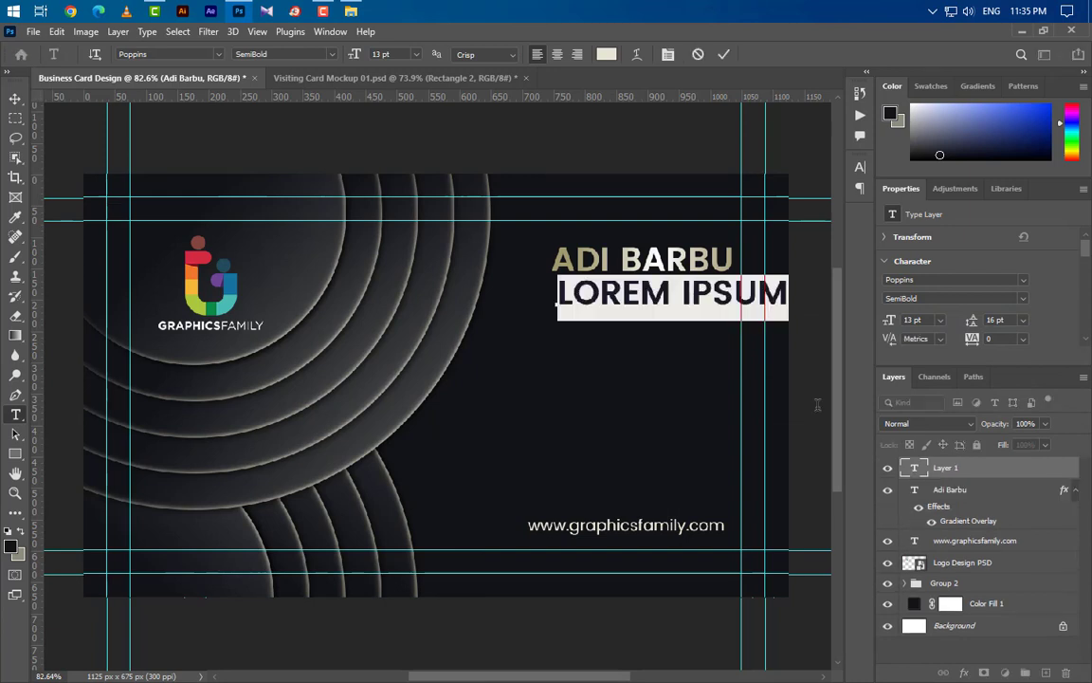
type("GRAPH")
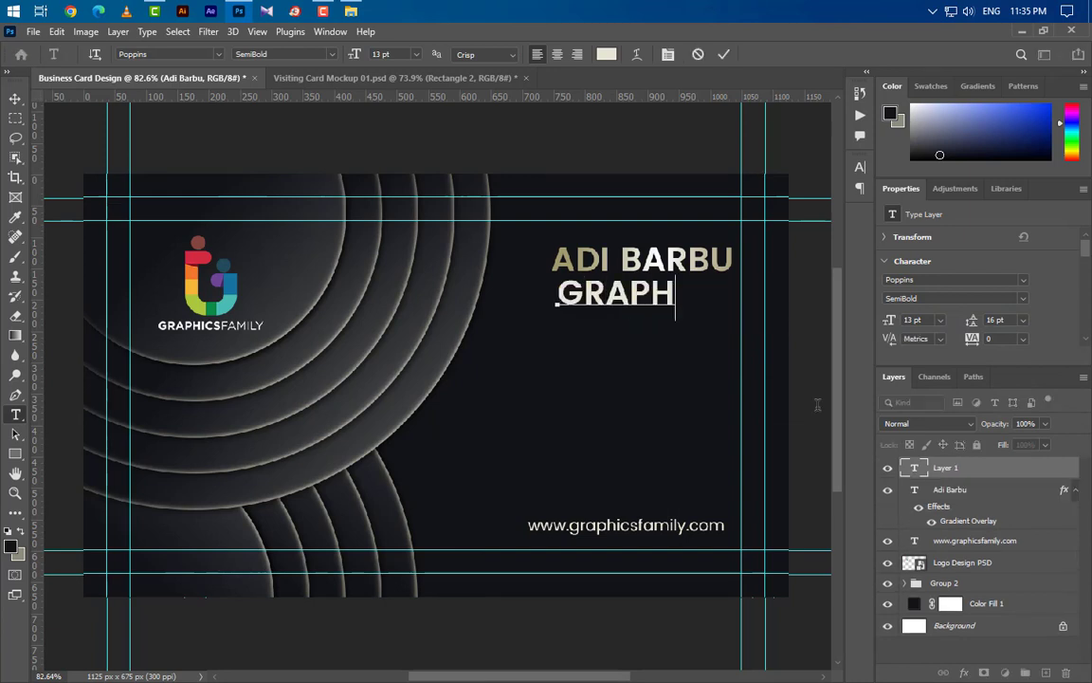
type("IC D")
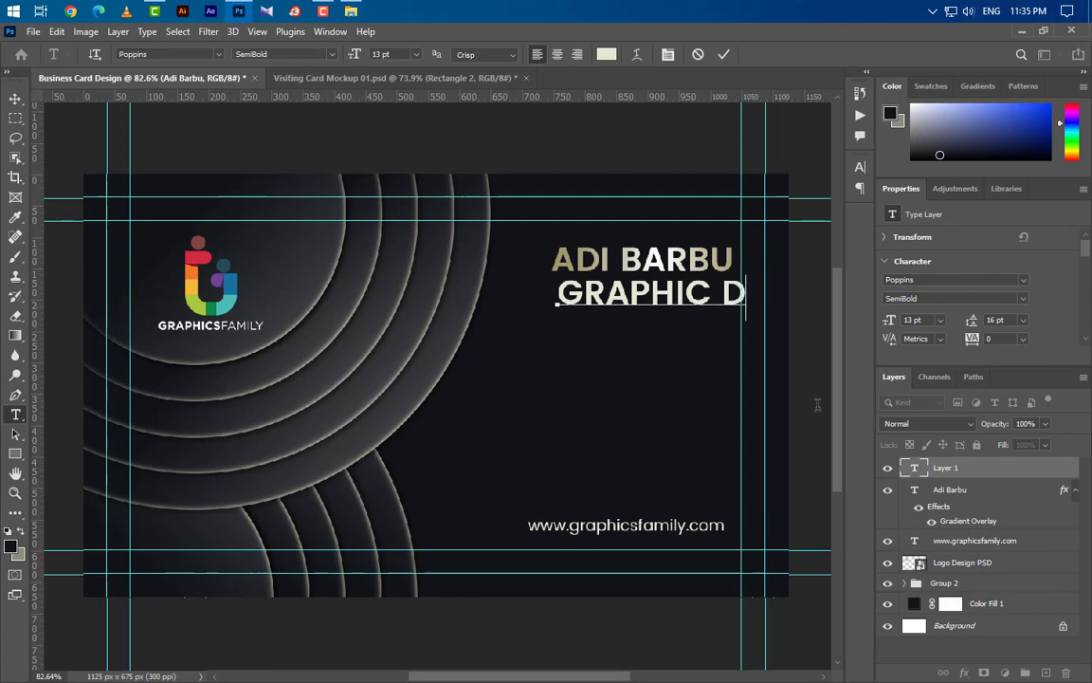
type("ESIG")
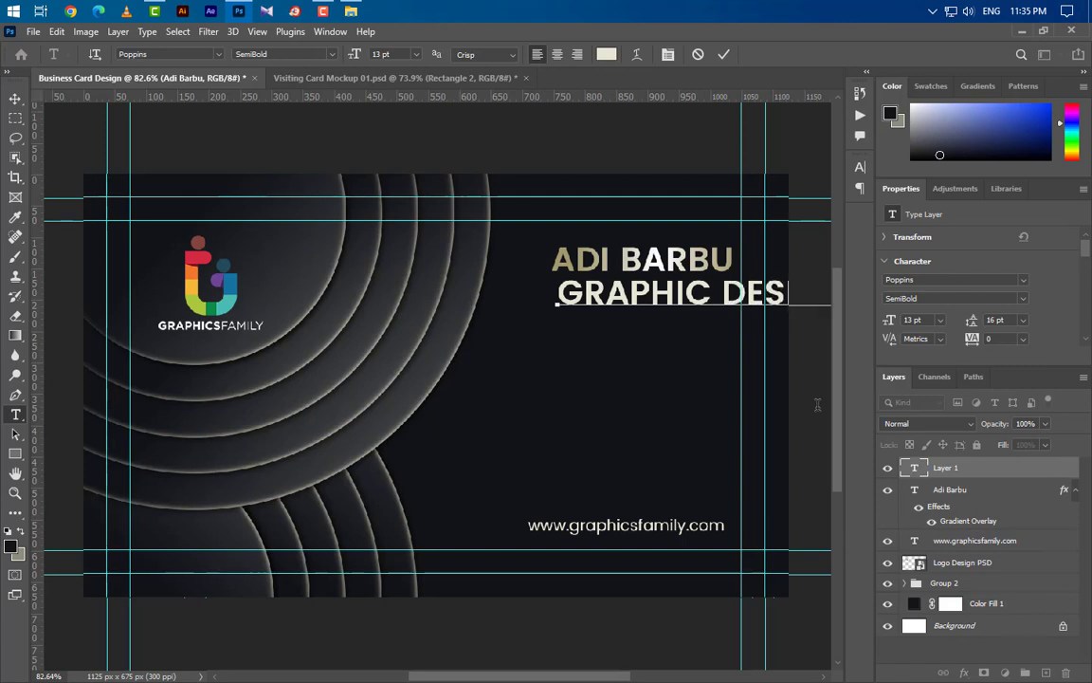
- Make the job title white Poppins Medium 5.75 pt with All Caps turned off
left_click(723, 55)
left_click(860, 172)
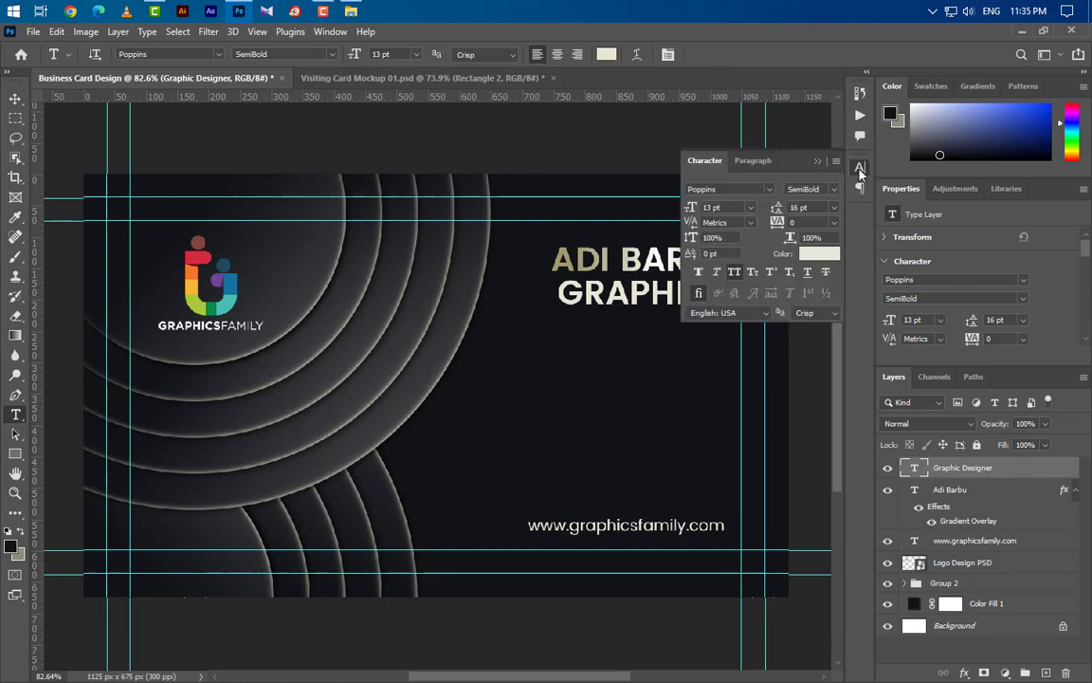
left_click(815, 188)
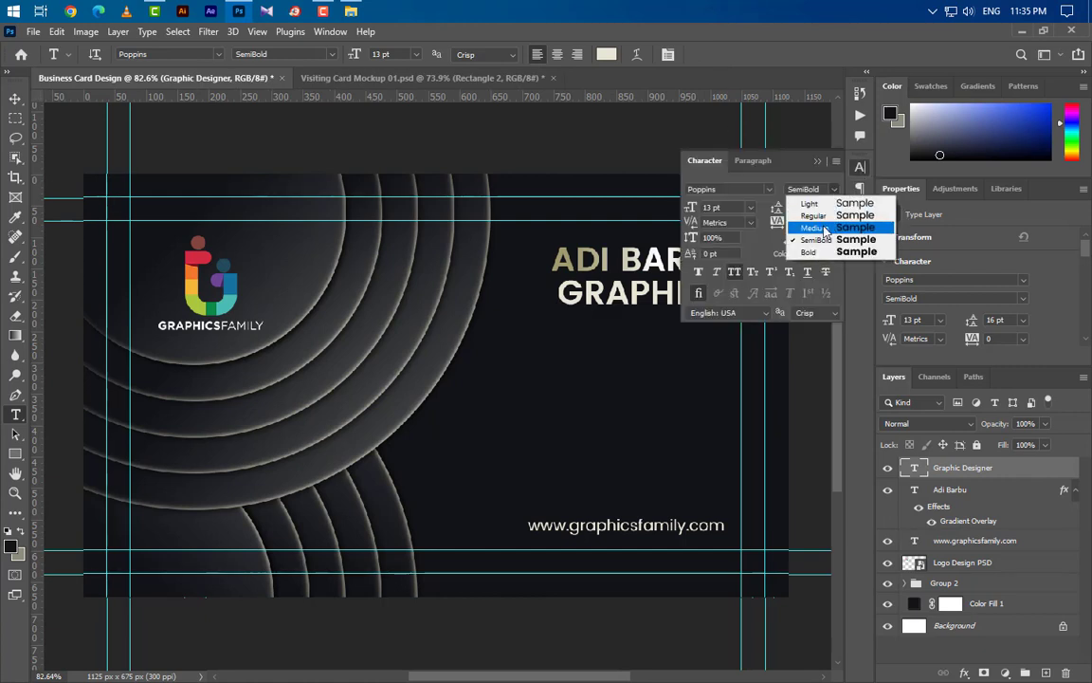
left_click(825, 228)
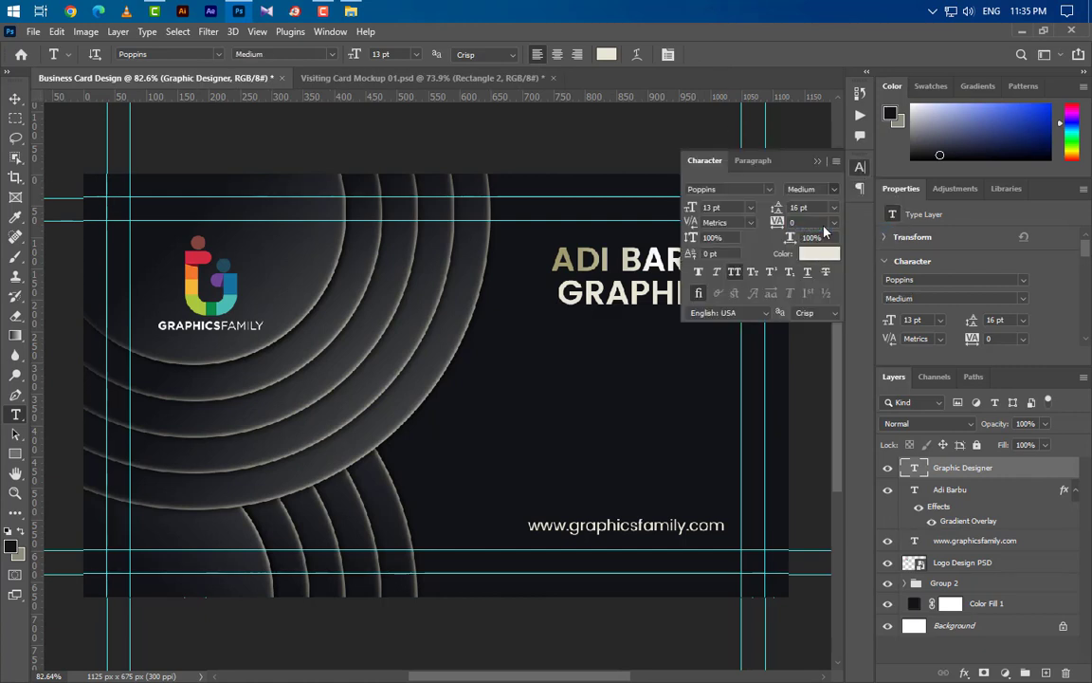
left_click(736, 273)
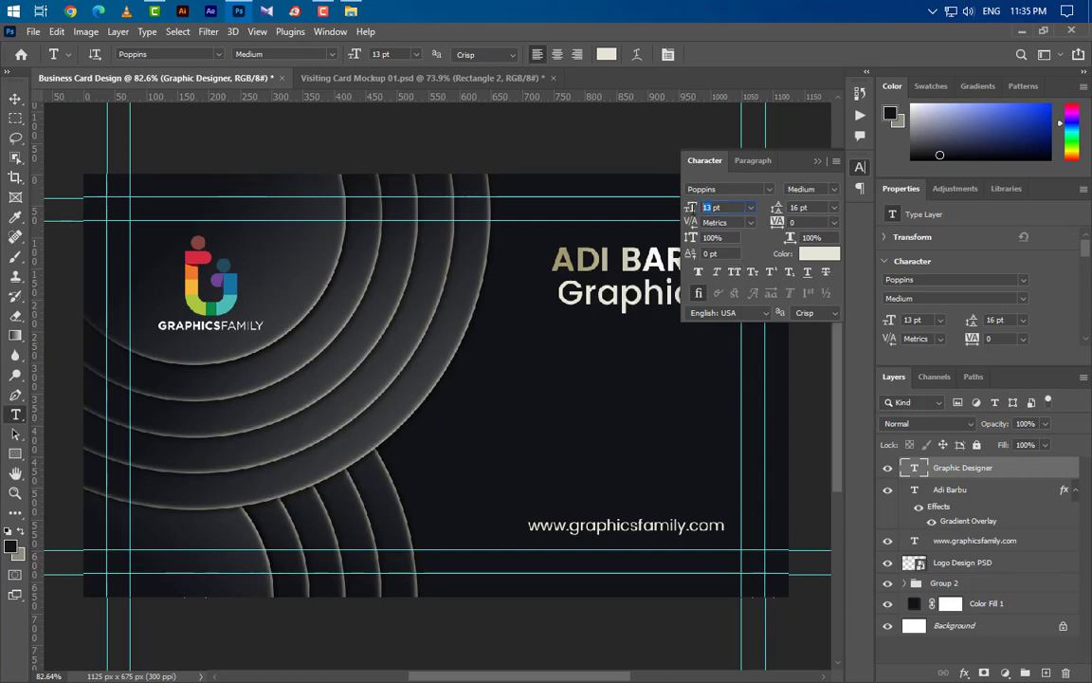
type("5.75")
key("Return")
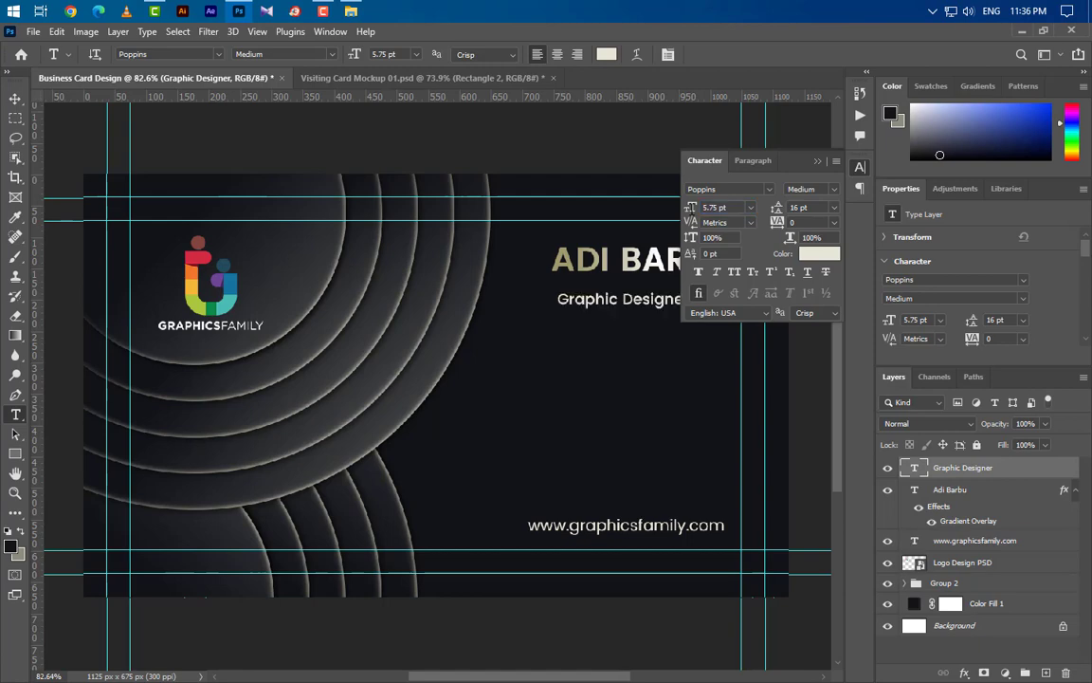
left_click(806, 254)
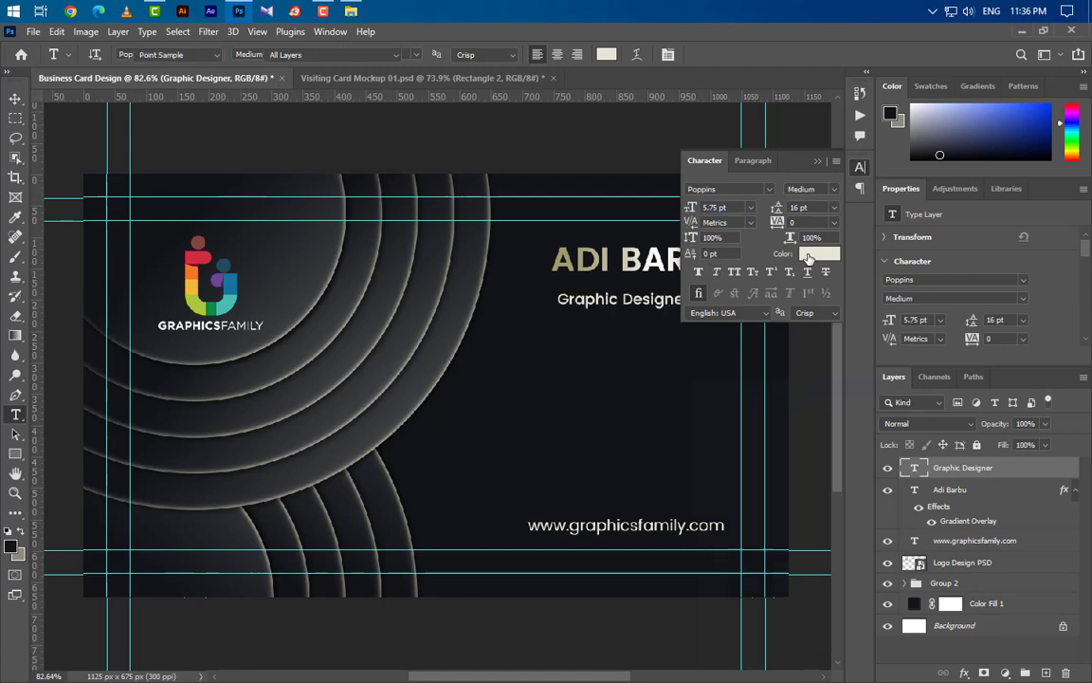
left_click(690, 421)
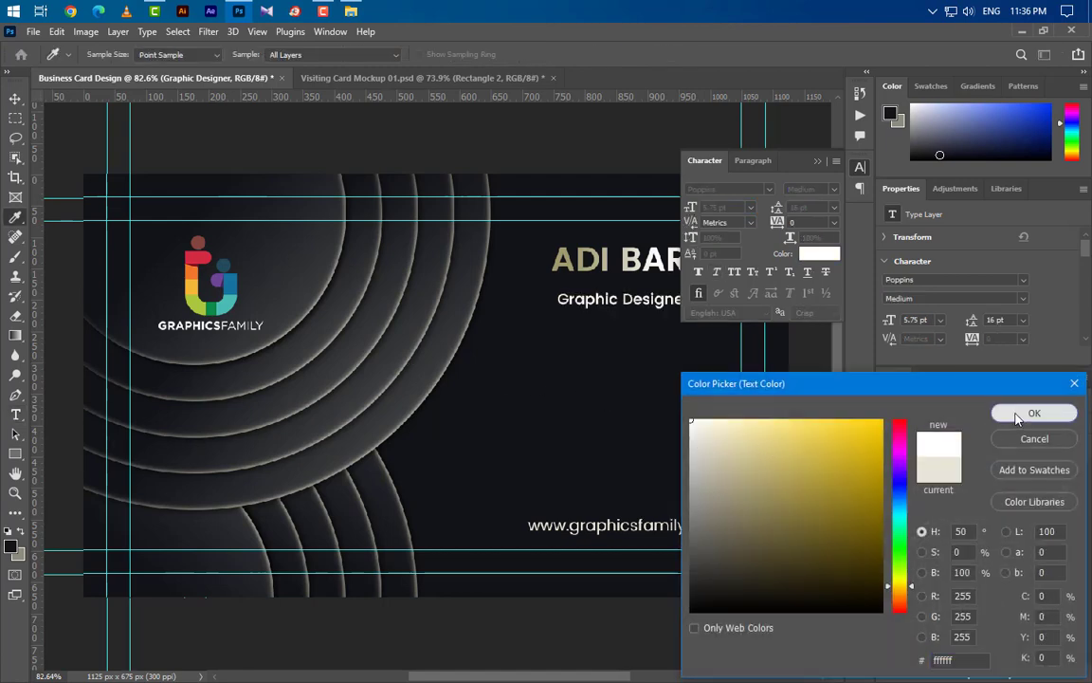
left_click(1034, 413)
left_click(817, 162)
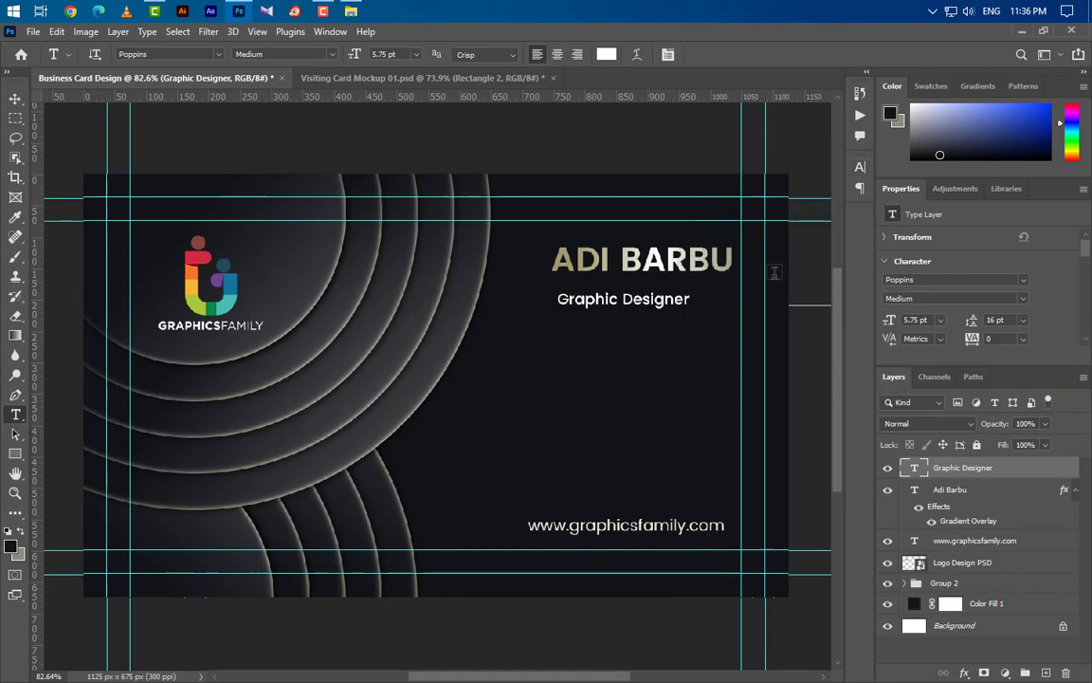
scroll(747, 266, "up", 4)
- Draw a thin white vertical bar right of 'Graphic Designer' and set its width to 4 px
scroll(748, 266, "up", 2)
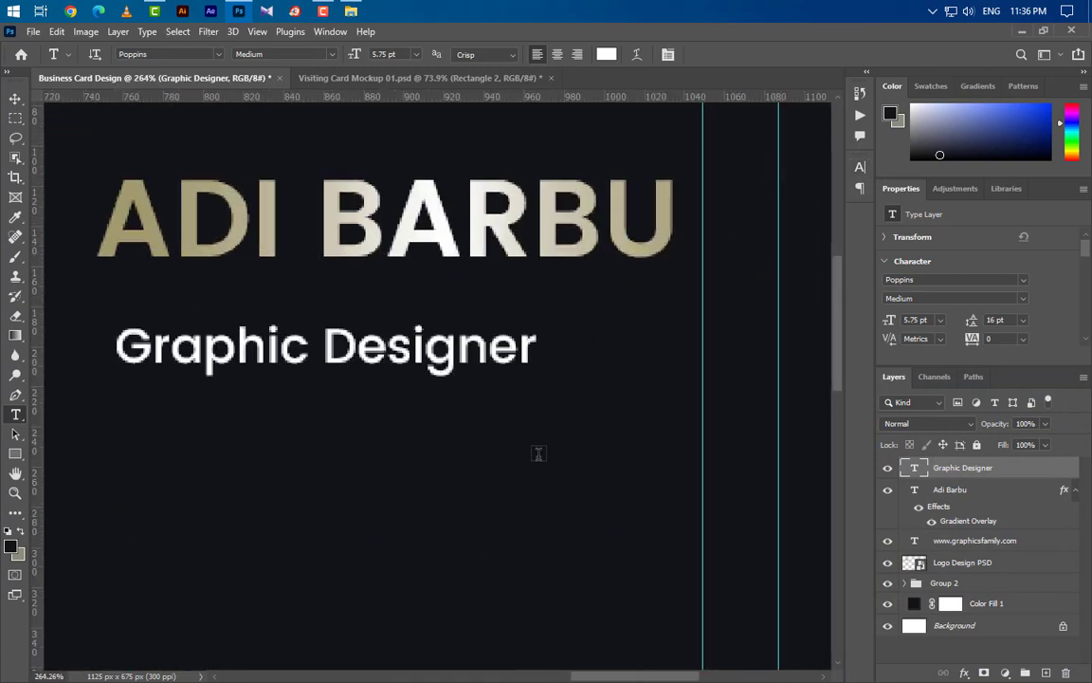
left_click(14, 458)
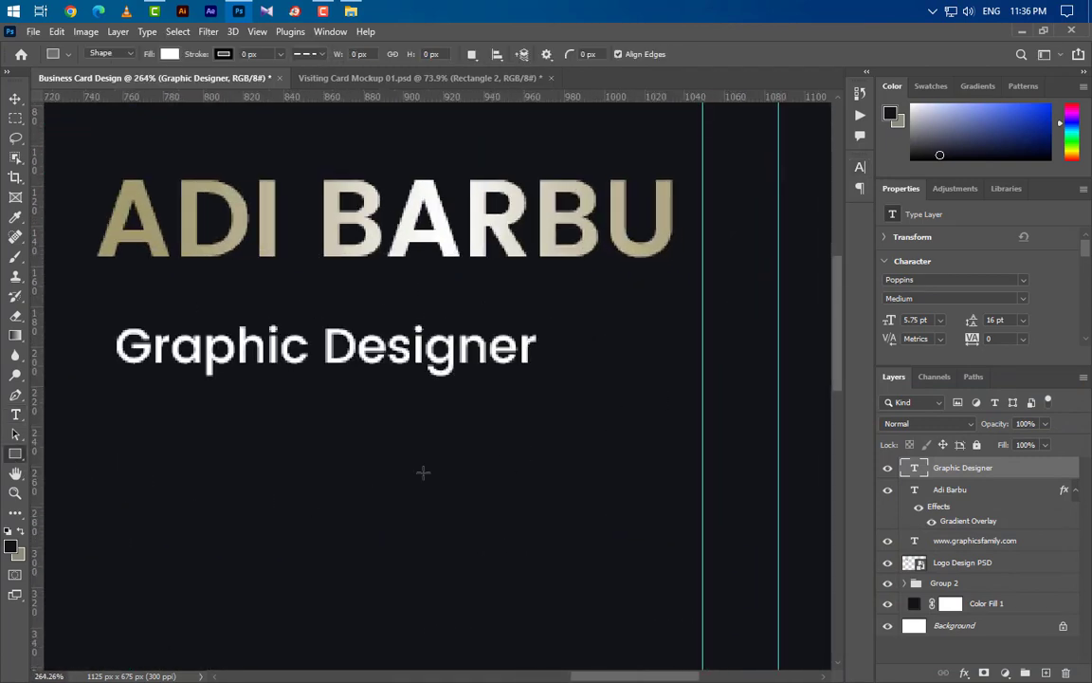
left_click_drag(590, 328, 596, 370)
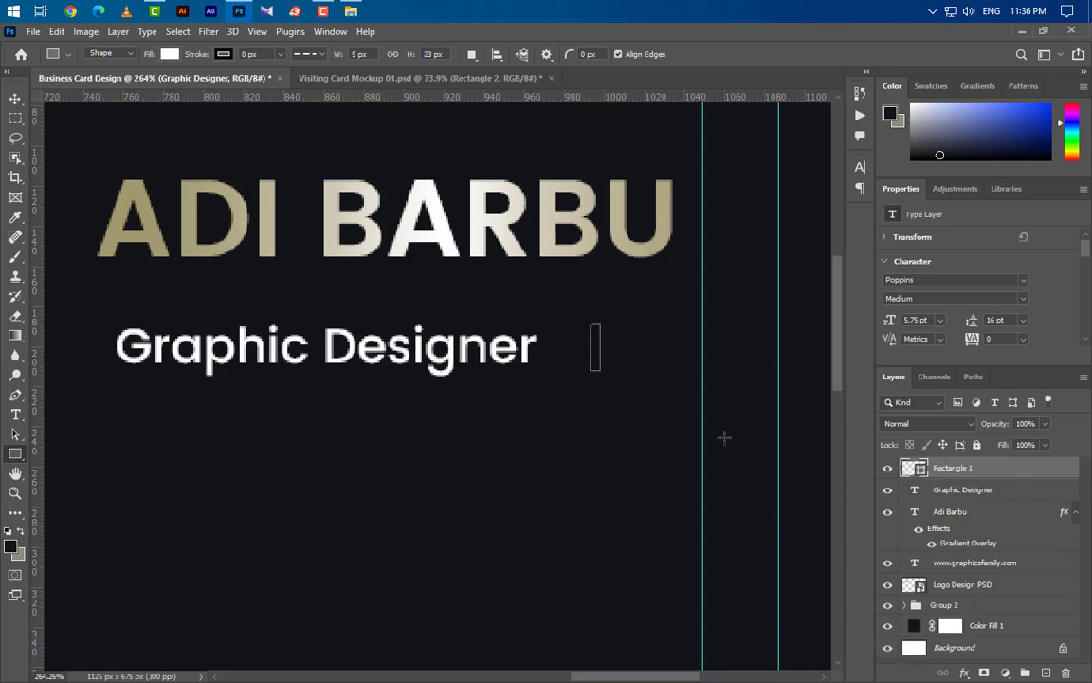
left_click(893, 270)
type("4")
key("Return")
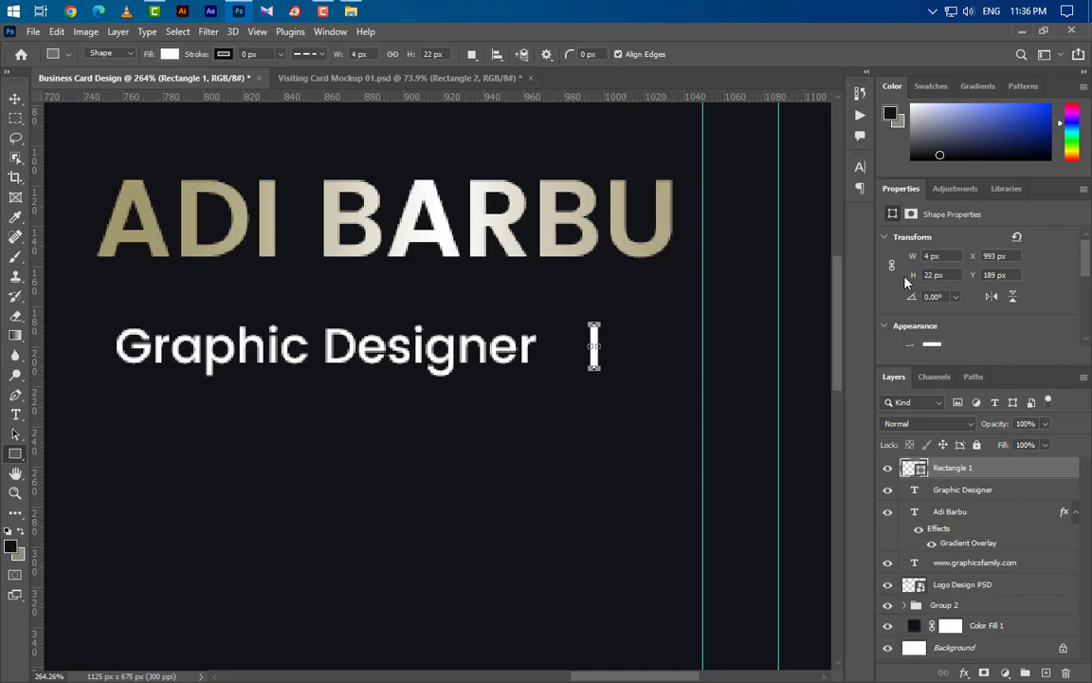
- Move the bar left so it sits just beside the word 'Designer'
left_click(16, 99)
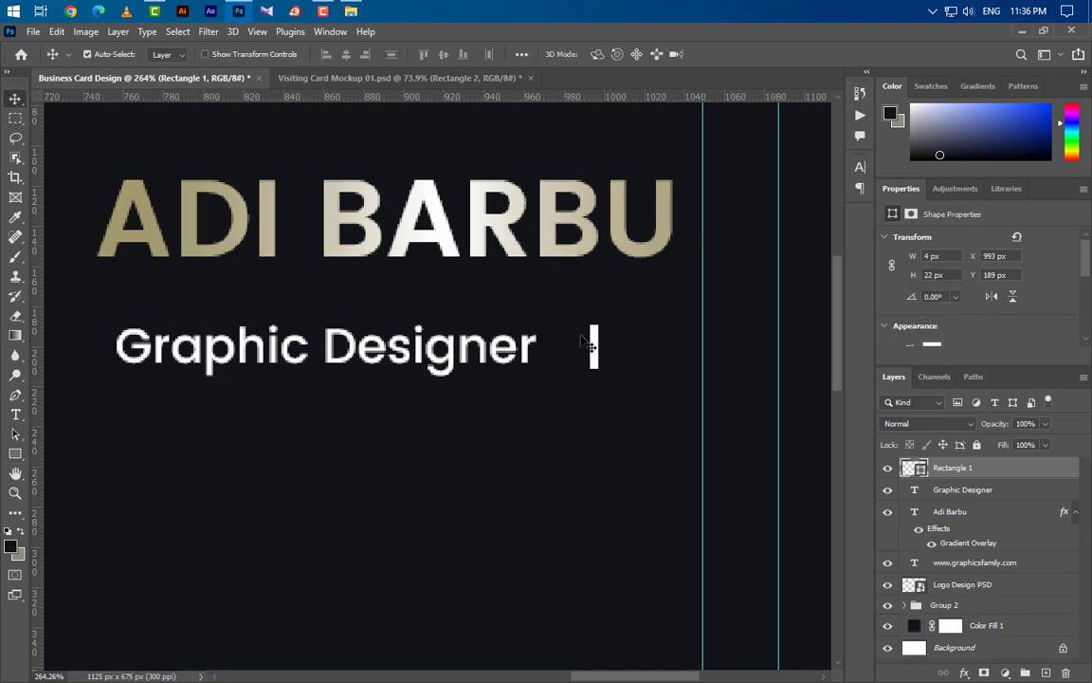
mouse_move(596, 348)
left_mouse_down()
mouse_move(563, 353)
mouse_move(584, 351)
left_mouse_up()
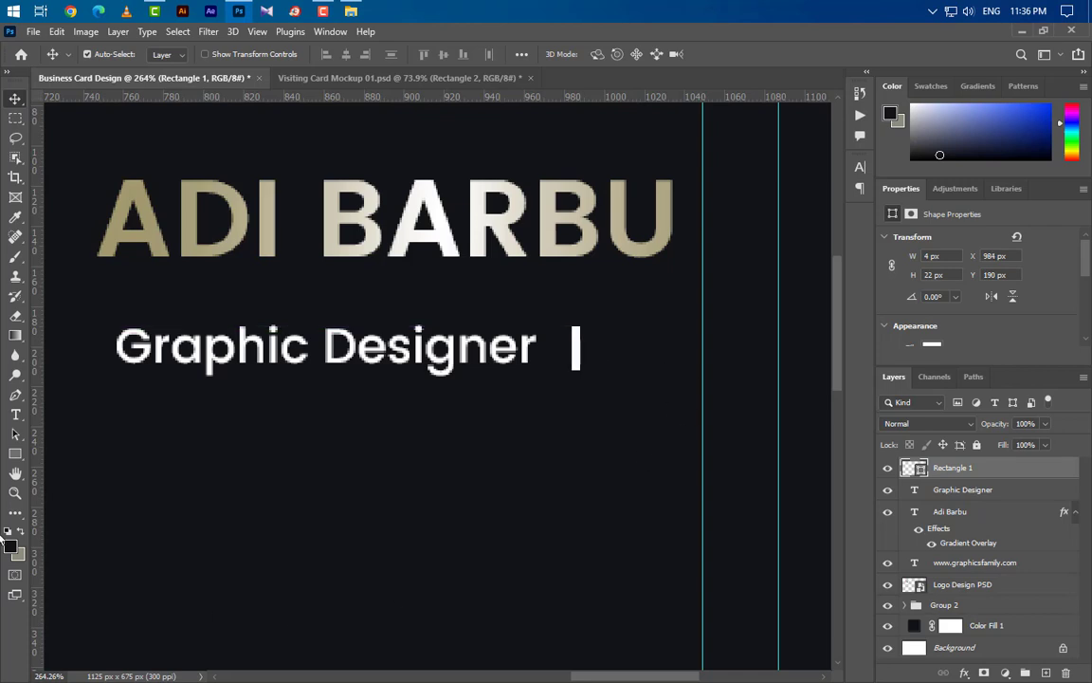
left_click(15, 453)
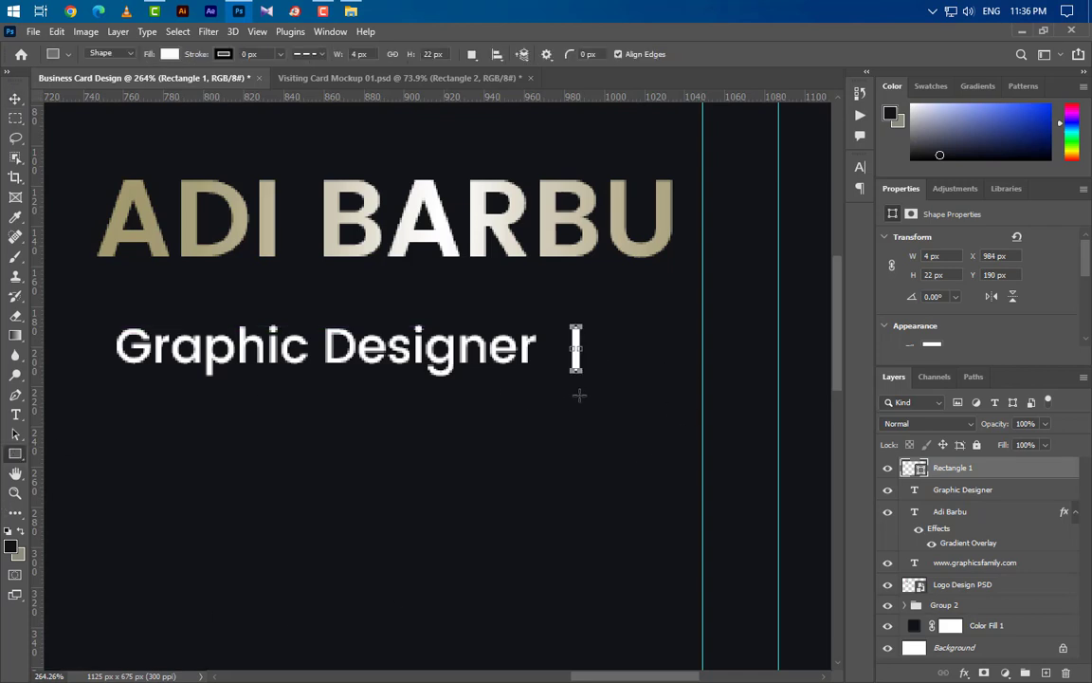
- On a new layer, draw a 250 × 2 px underline and position it beneath the title
left_click(1046, 672)
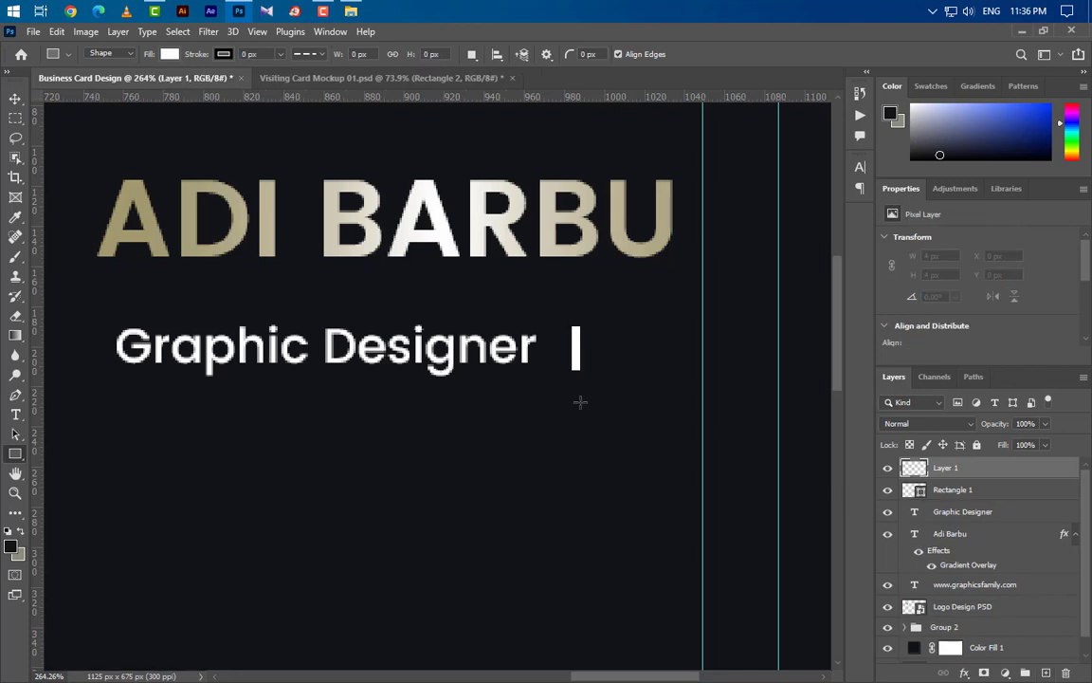
left_click_drag(581, 388, 220, 392)
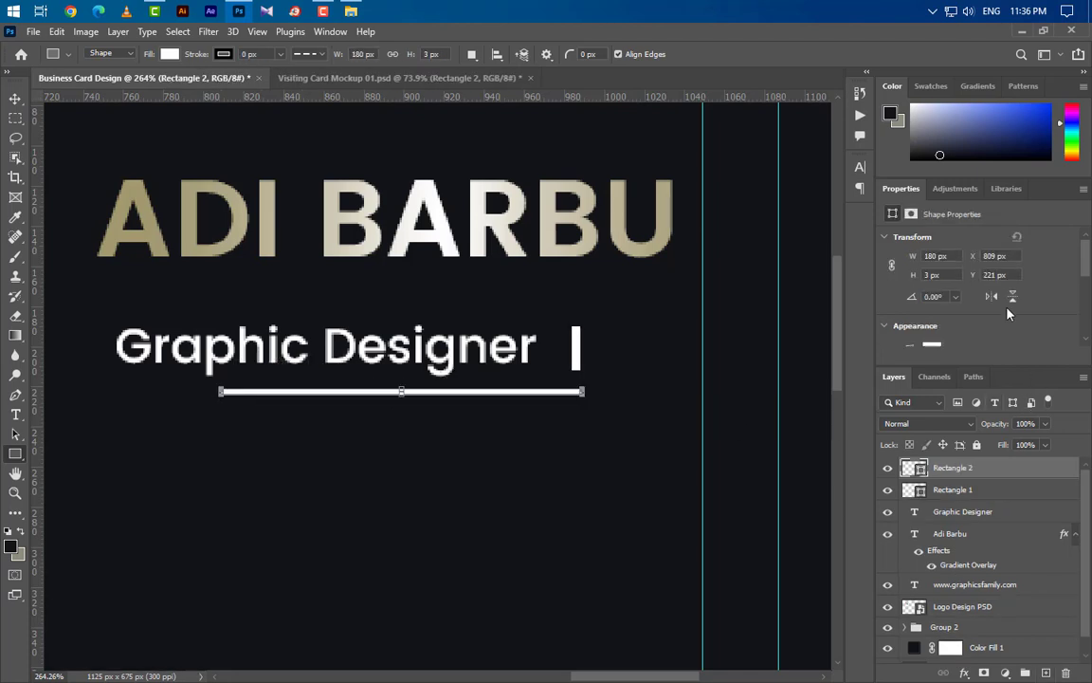
left_click(934, 256)
key("Return")
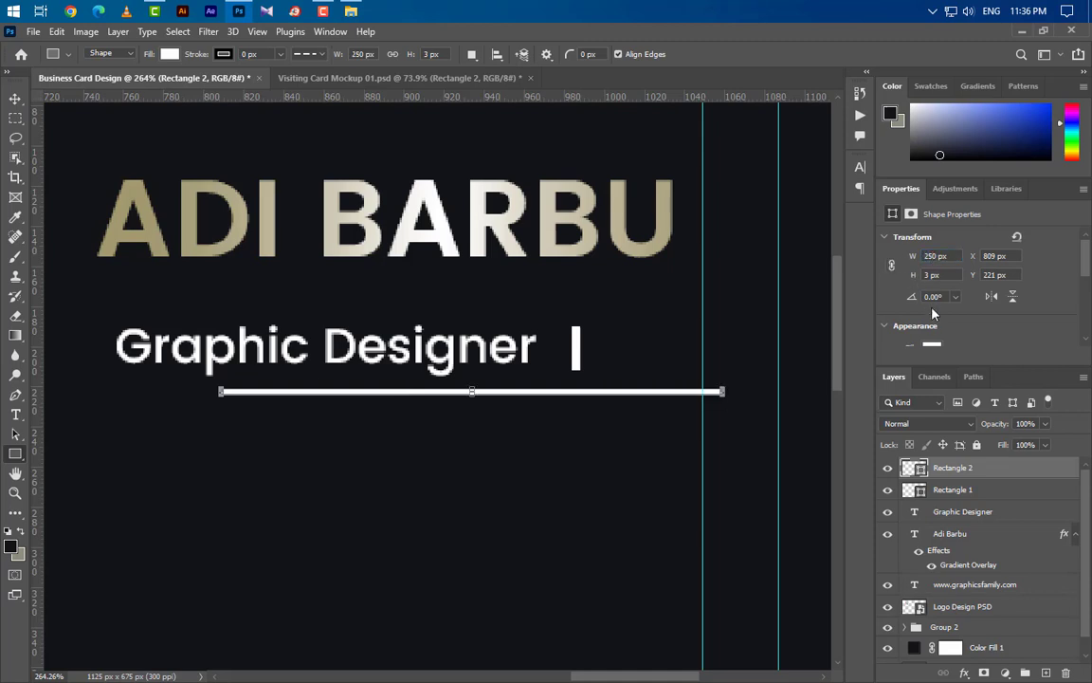
left_click(929, 274)
key("Return")
key("ctrl+t")
left_click_drag(661, 391, 521, 396)
left_click(741, 54)
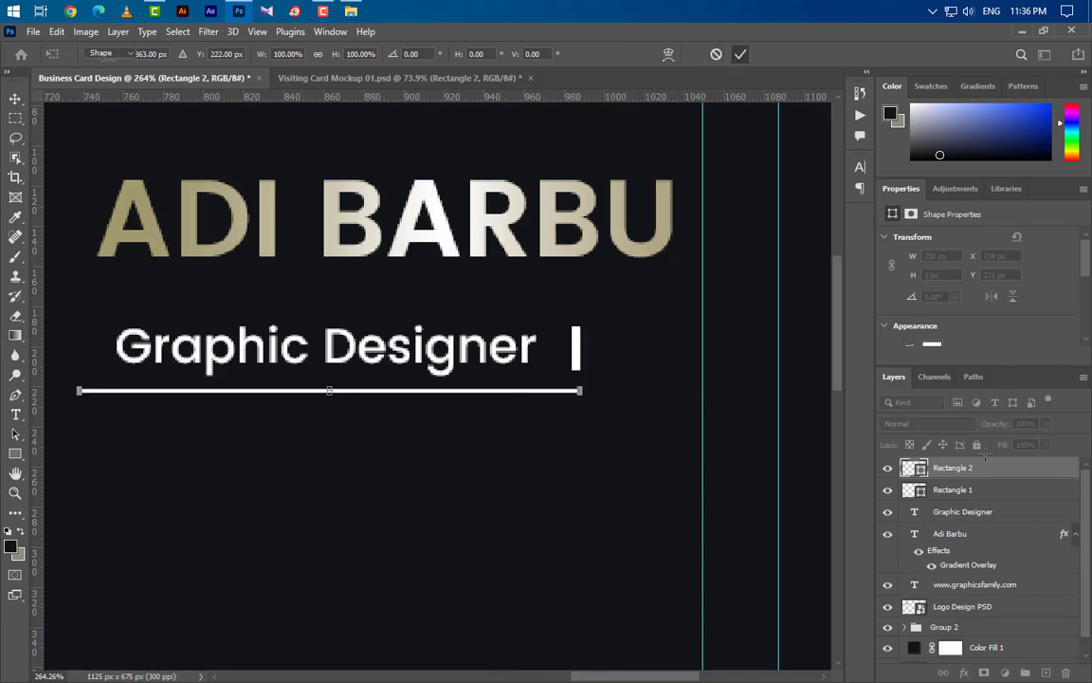
- Group the underline, Rectangle 1 bar and Graphic Designer title, then move the group under the name
left_click(991, 492, "shift")
left_click(995, 517, "shift")
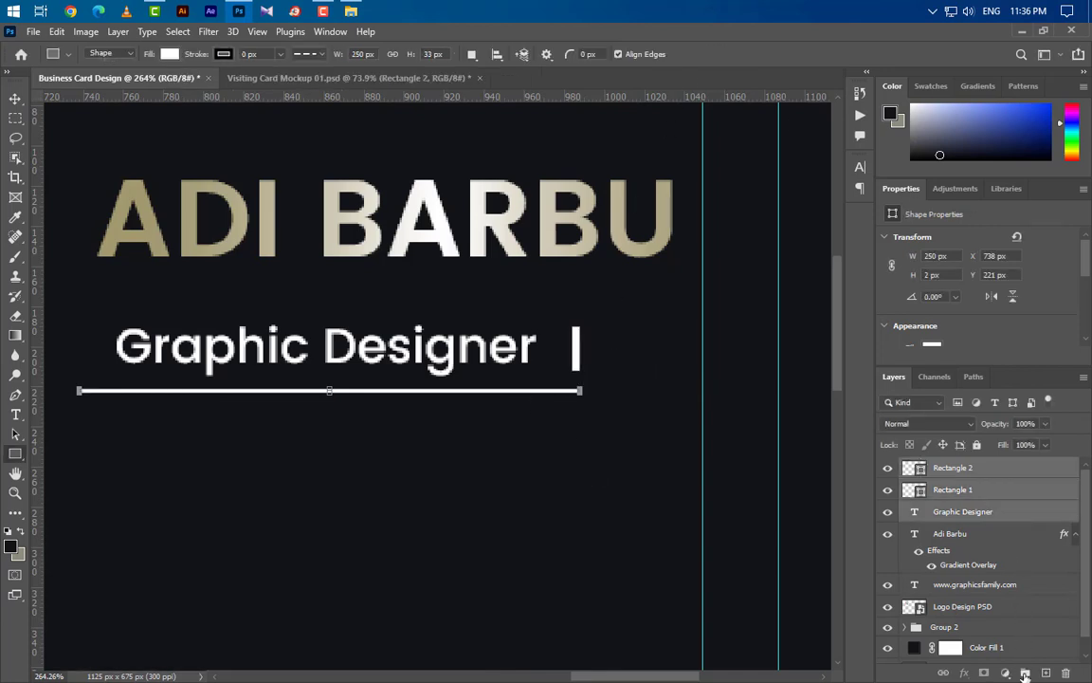
left_click(1025, 672)
key("ctrl+t")
left_click_drag(430, 370, 523, 341)
key("Up")
key("Up")
key("Up")
key("Up")
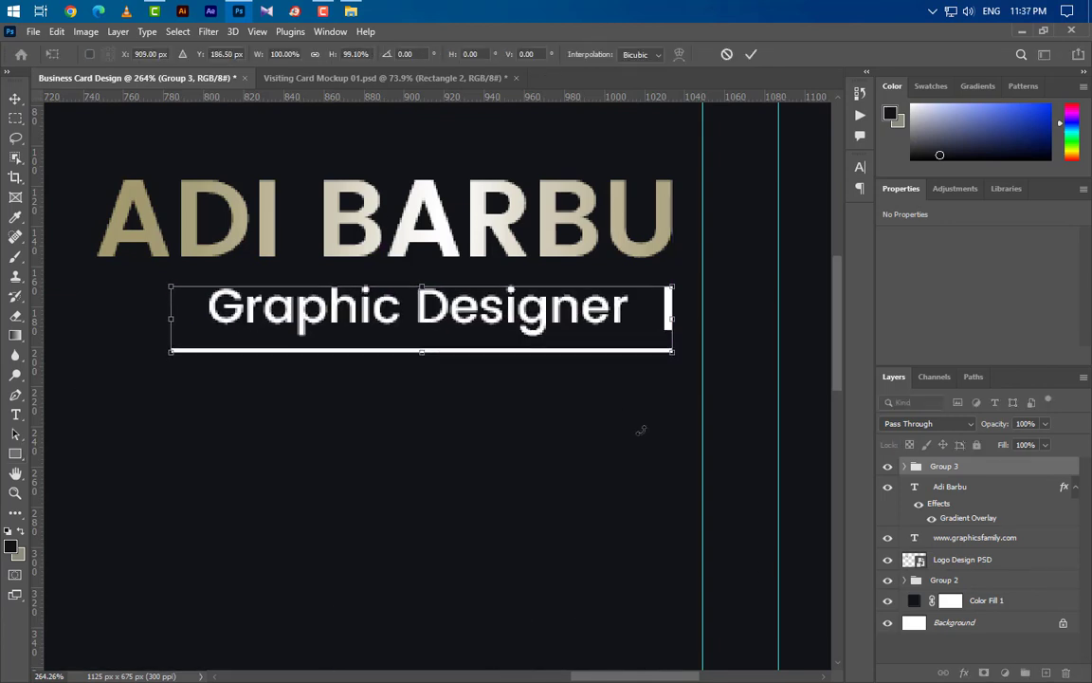
left_click(751, 54)
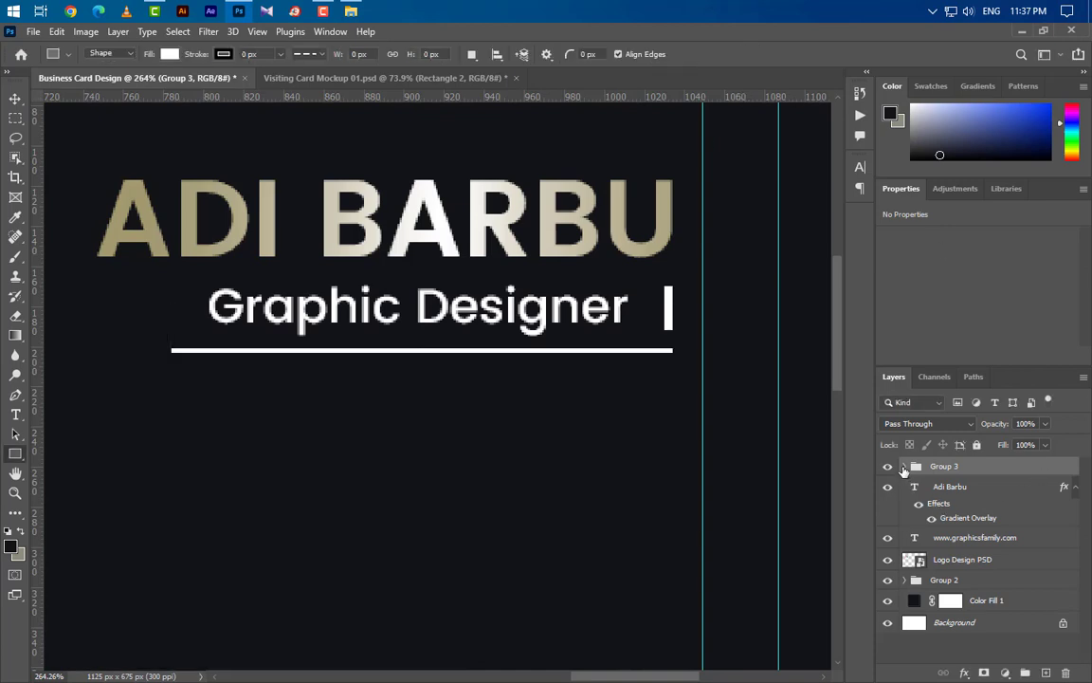
left_click(904, 468)
left_click(987, 554)
left_click_drag(991, 555, 908, 479)
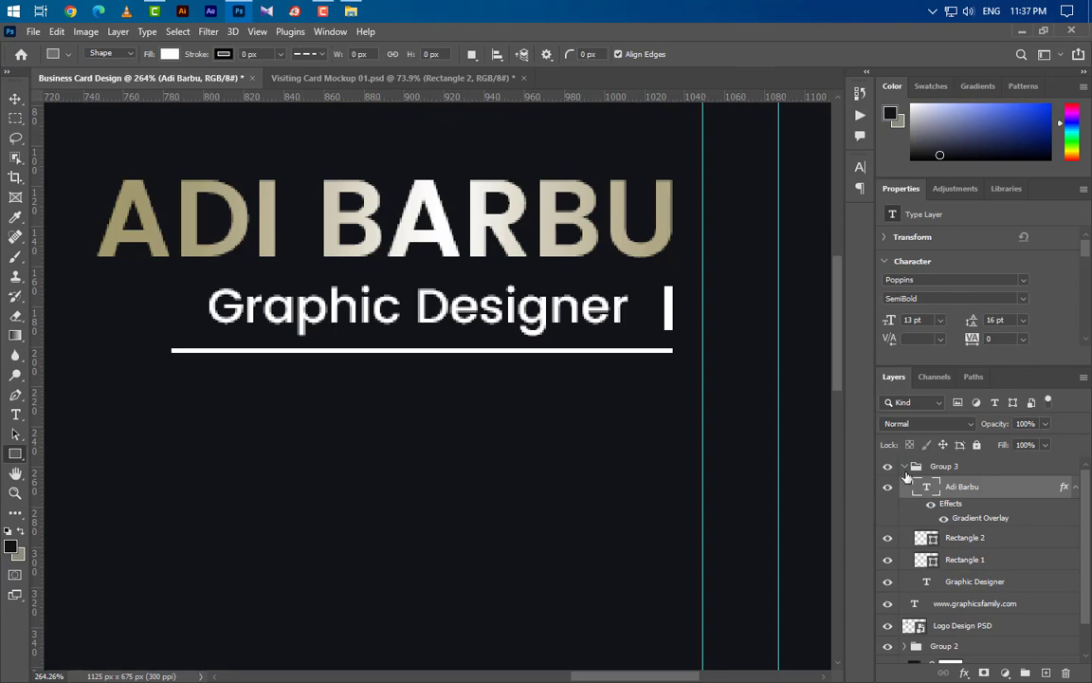
left_click(904, 467)
- Recolour the underline light cream (#e7e5da) by sampling from the card
scroll(677, 392, "down", 1)
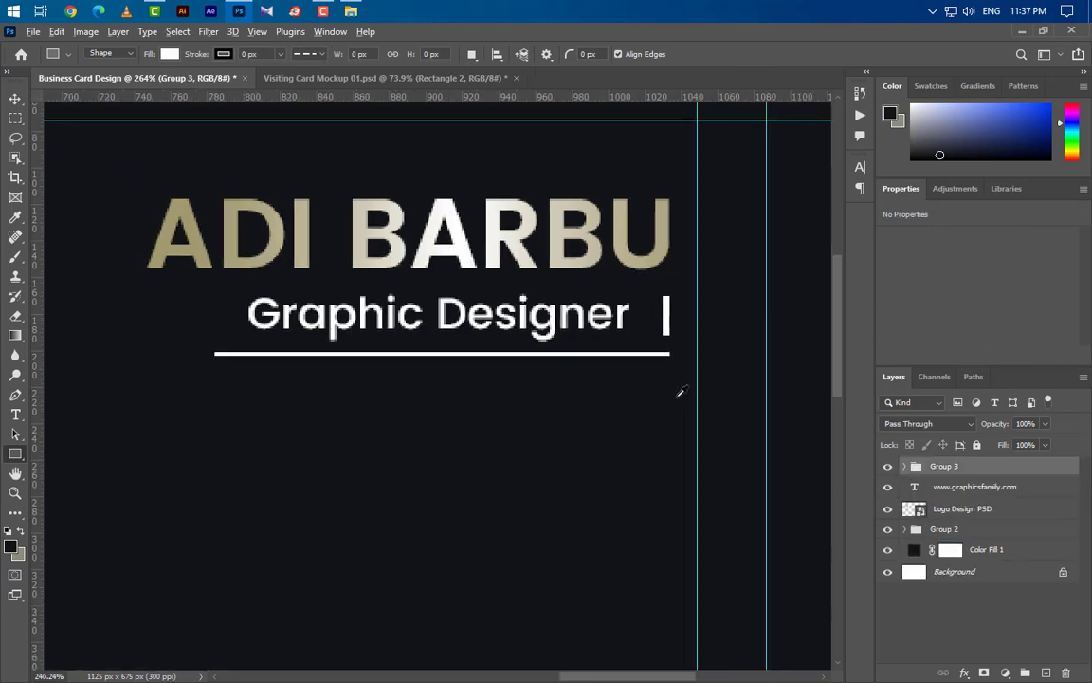
scroll(684, 390, "down", 3)
scroll(691, 370, "down", 1)
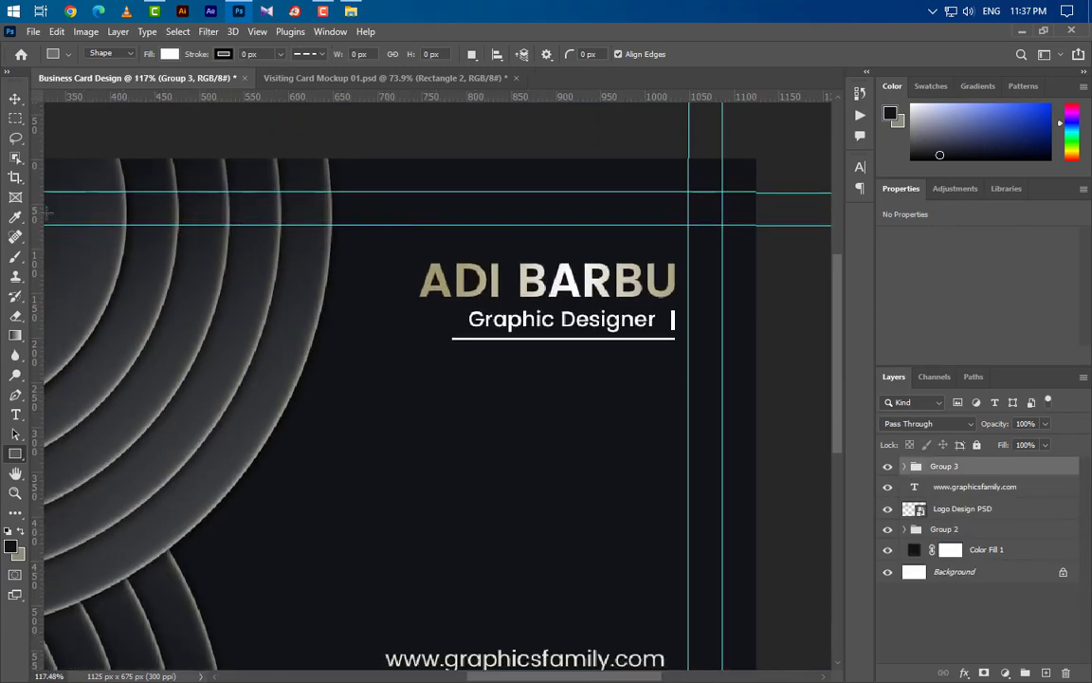
left_click(15, 98)
left_click(593, 338)
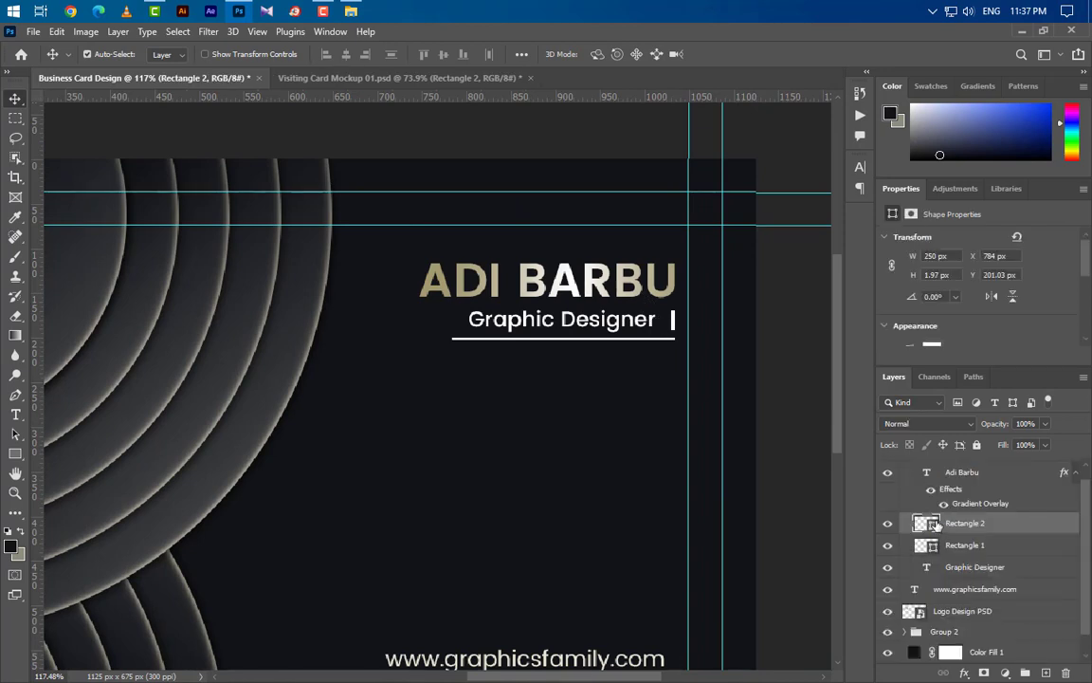
double_click(936, 523)
left_click(601, 282)
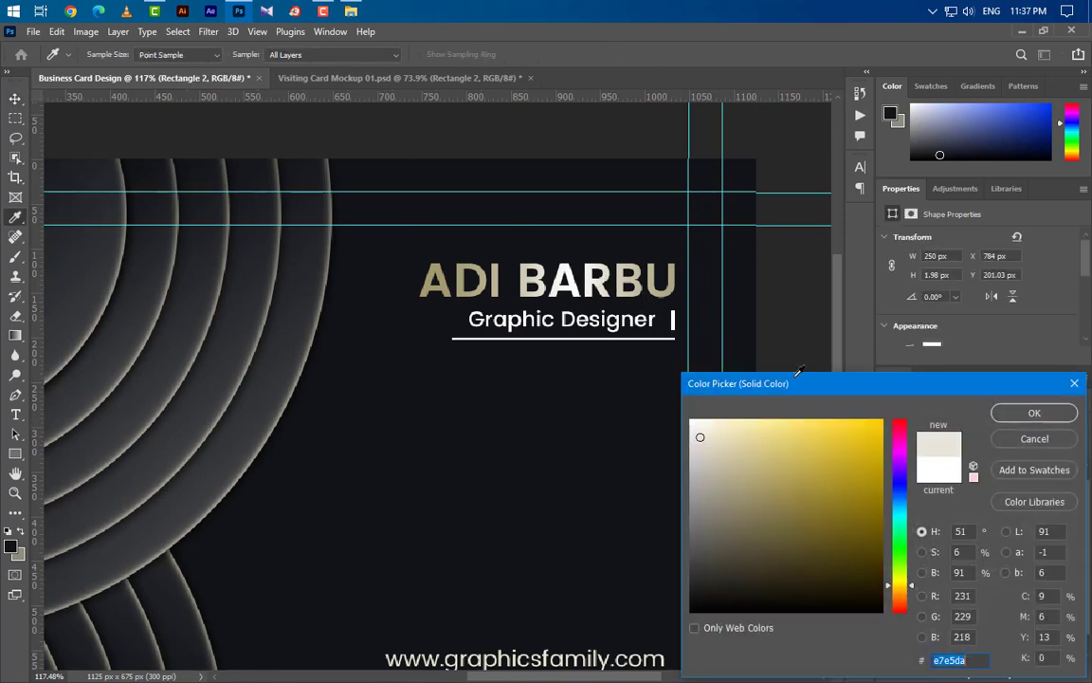
left_click(1000, 417)
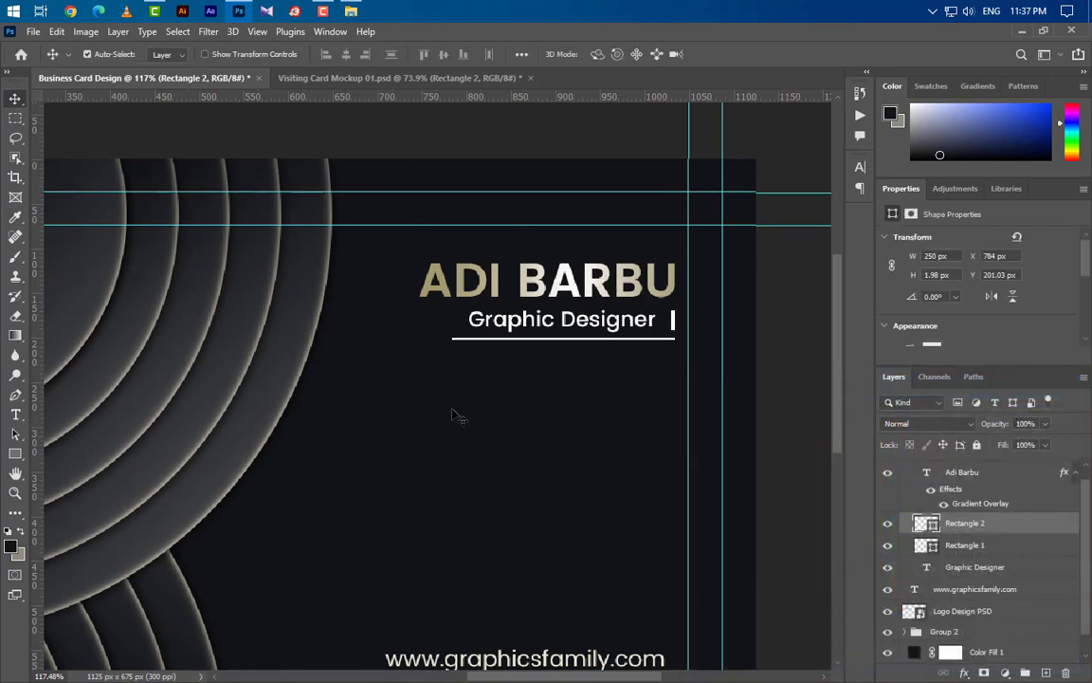
- With the Rectangle tool active, collapse Group 3 and add a new empty layer above it
scroll(454, 416, "down", 2)
scroll(455, 417, "left", 2)
scroll(455, 418, "down", 1)
left_click(15, 453)
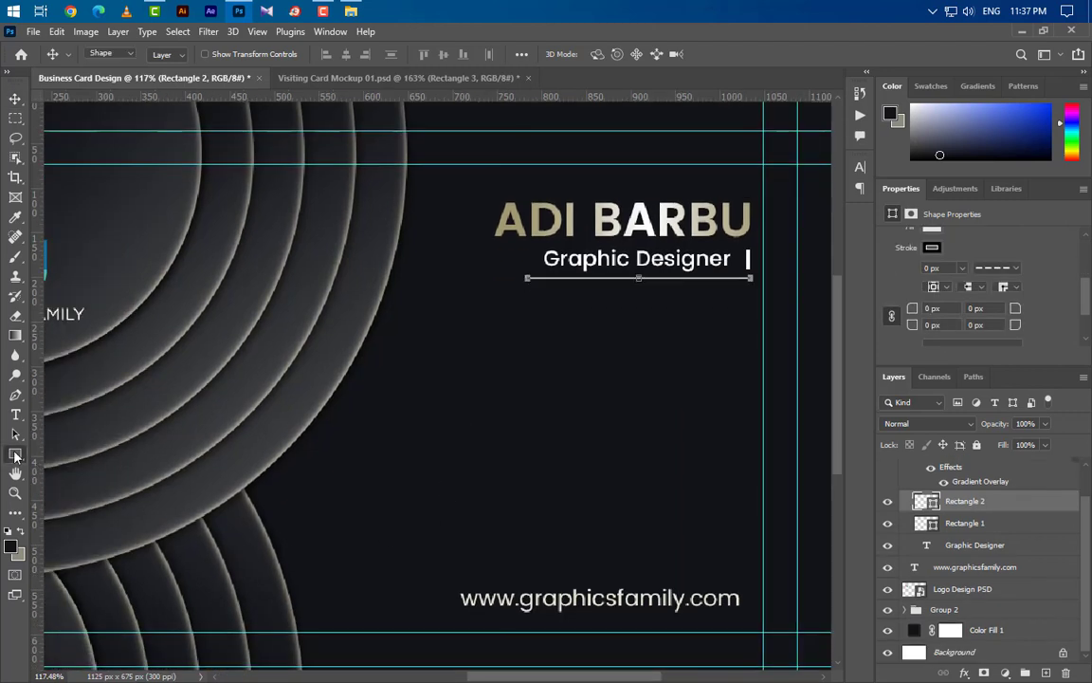
left_click(81, 453)
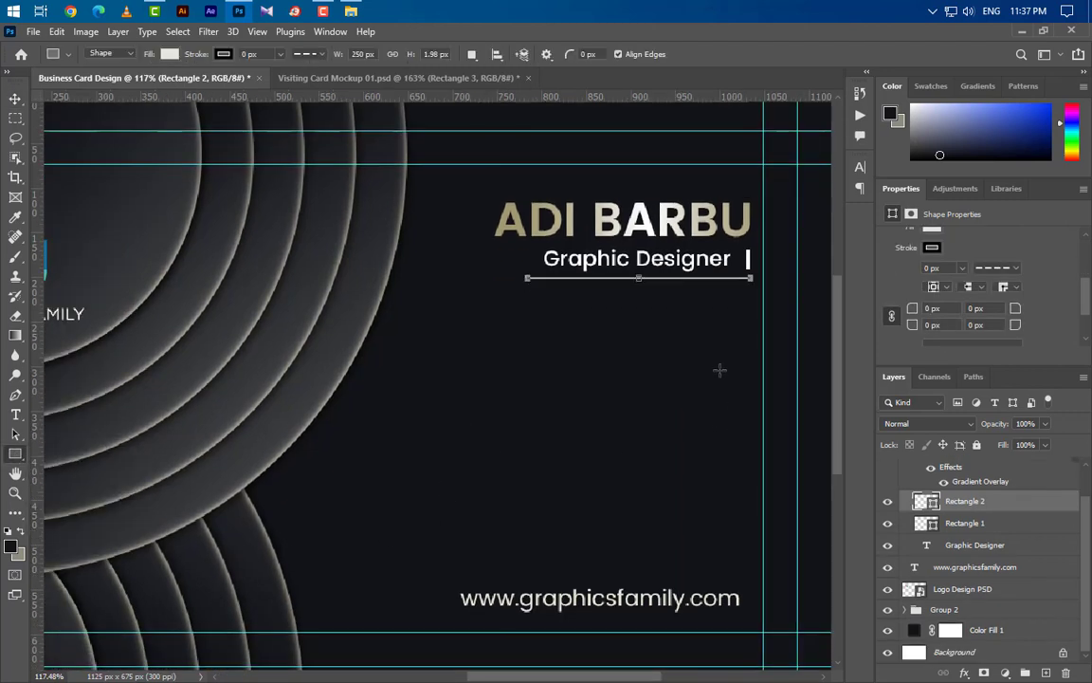
scroll(1007, 503, "up", 2)
left_click(904, 466)
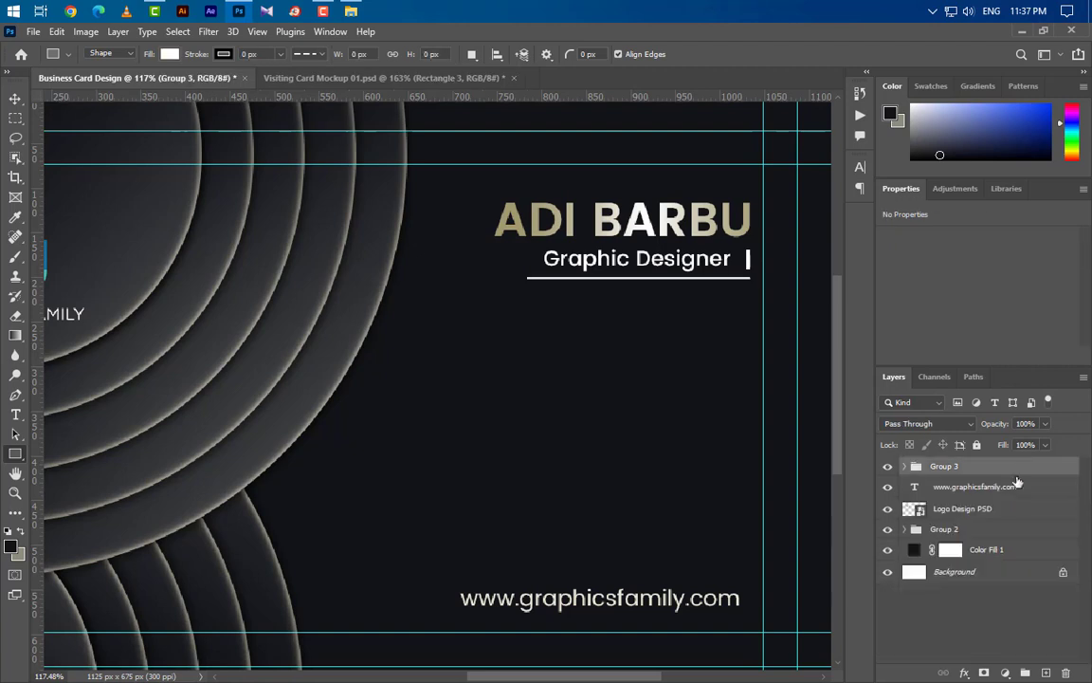
left_click(1046, 673)
- Draw a 40 × 40 px square, Rectangle 3, below the job title
left_click_drag(699, 359, 737, 398)
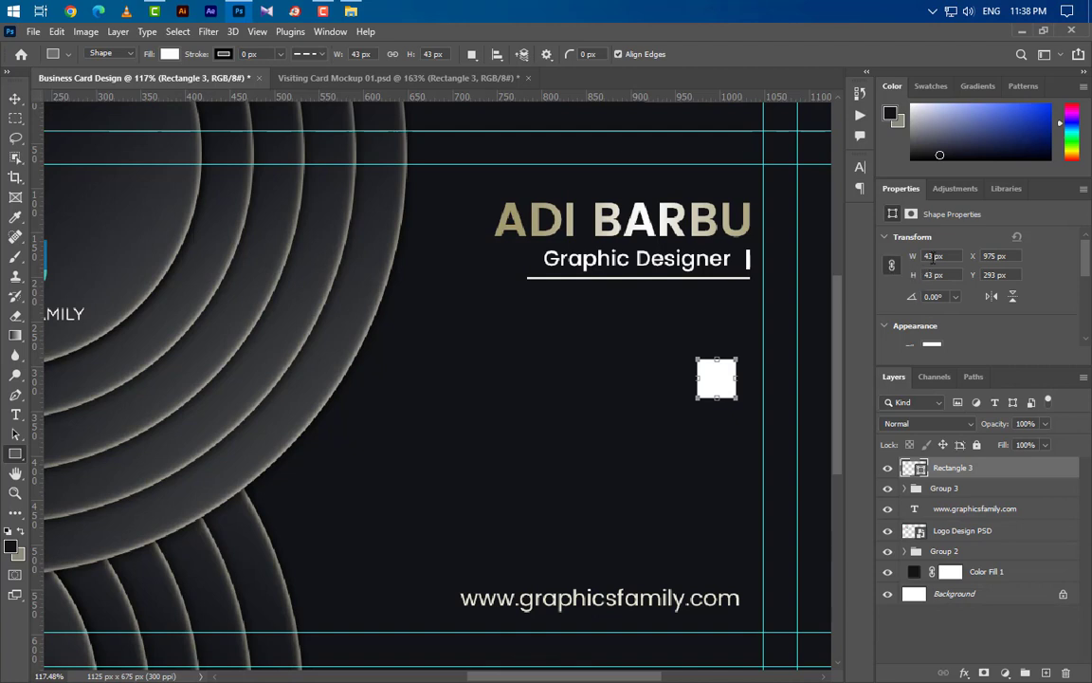
type("40")
key("Return")
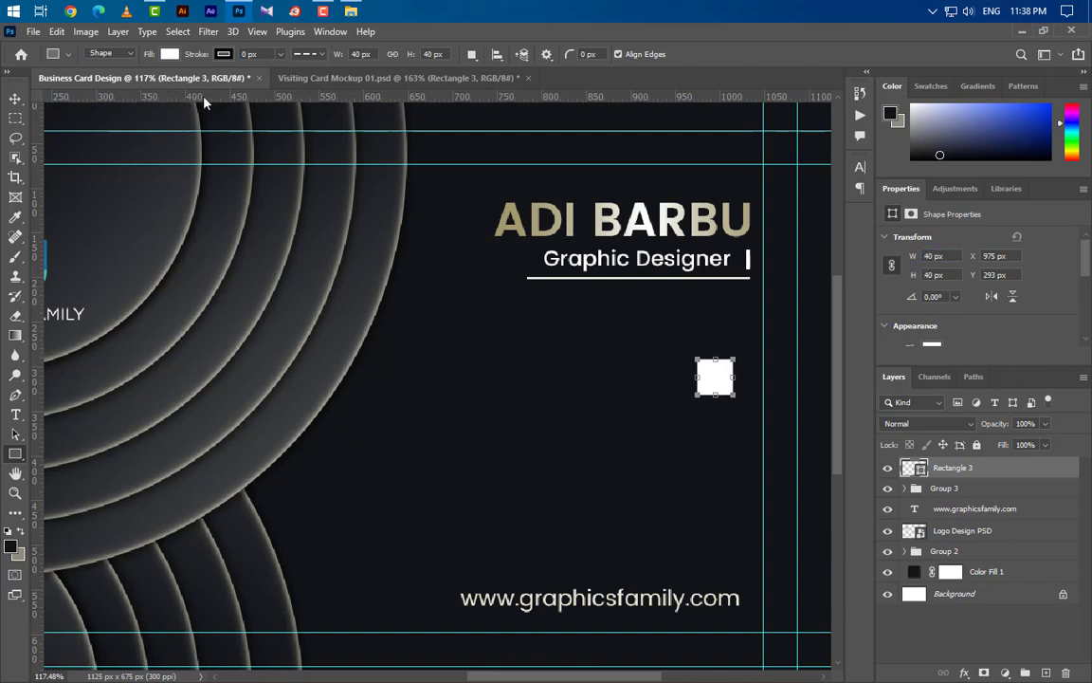
- Give the square a solid stroke and remove its fill colour
left_click(307, 54)
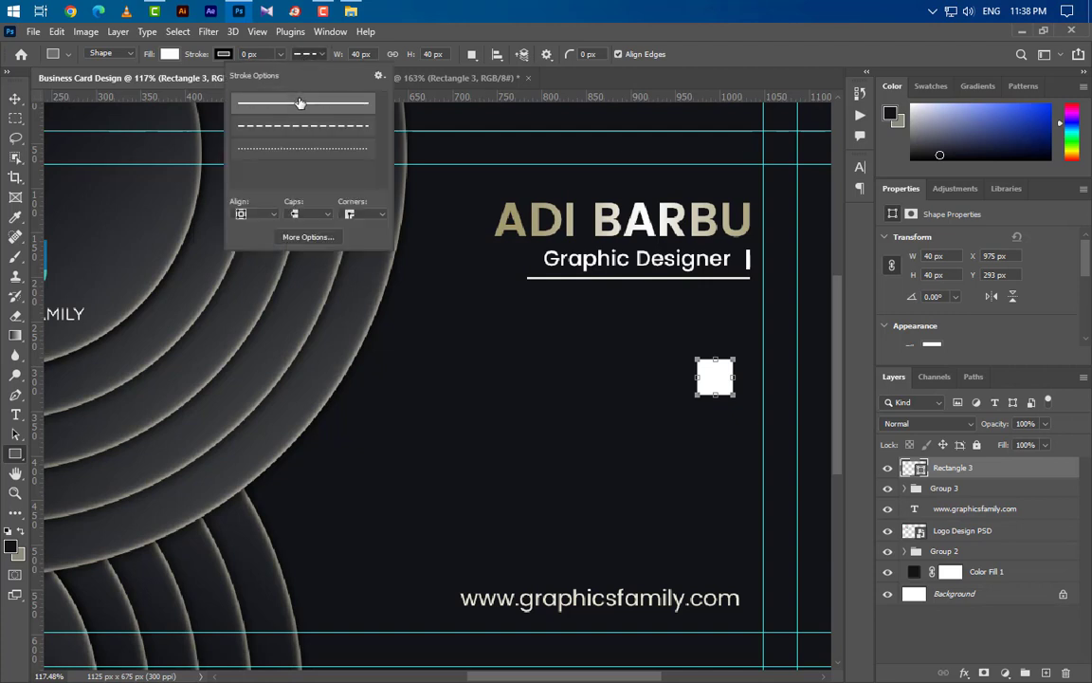
left_click(242, 54)
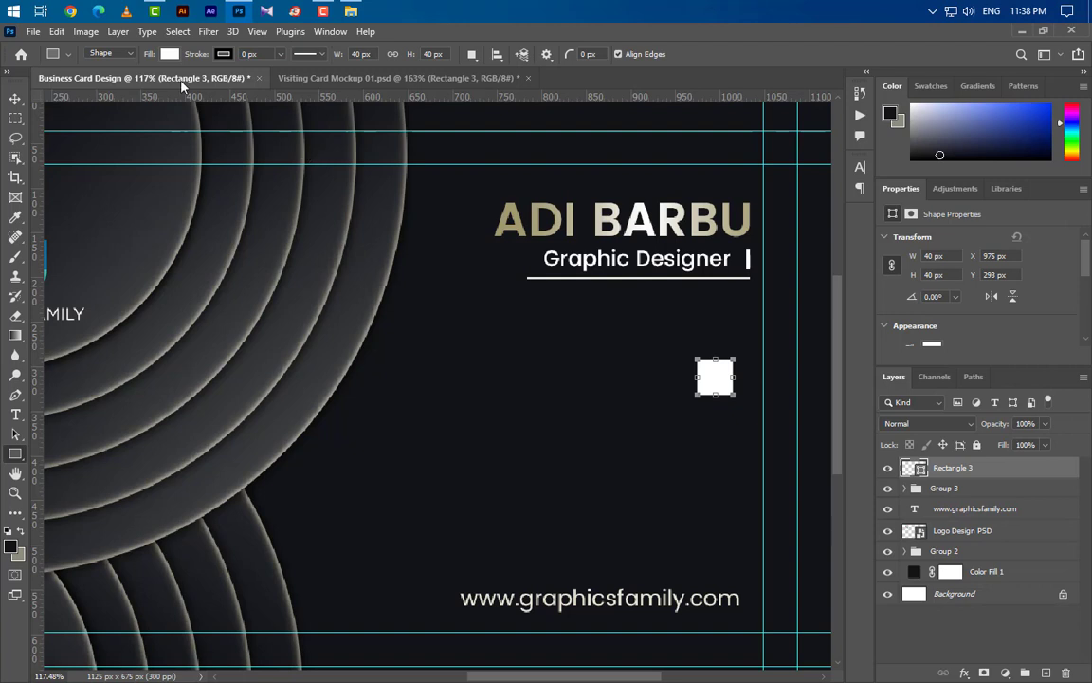
left_click(171, 54)
left_click(82, 84)
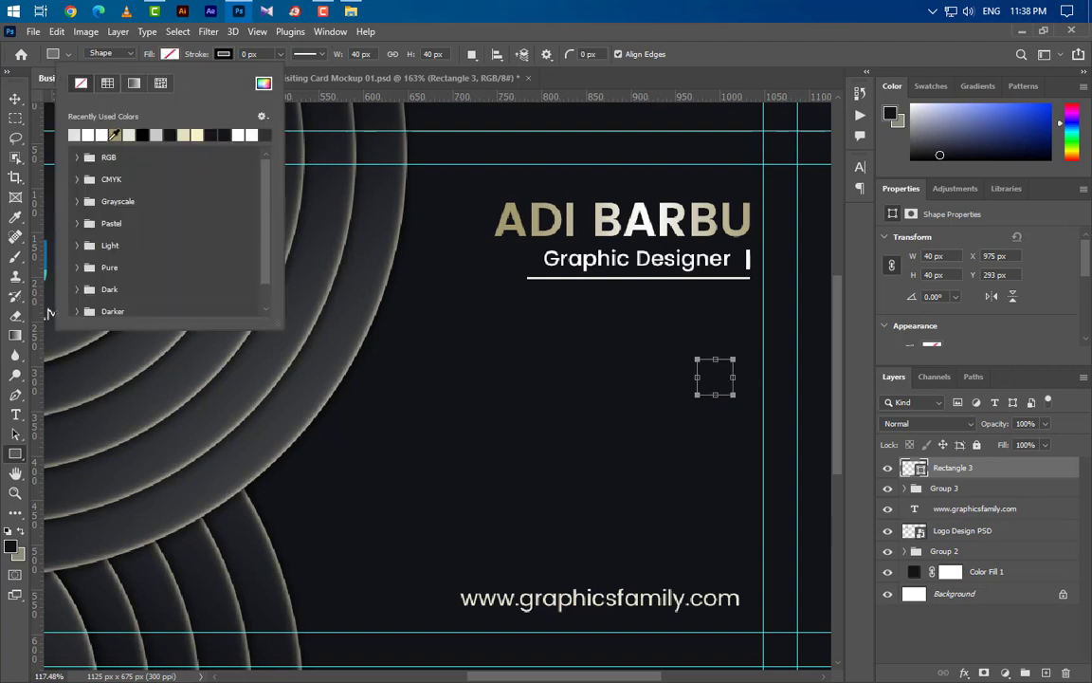
left_click(16, 99)
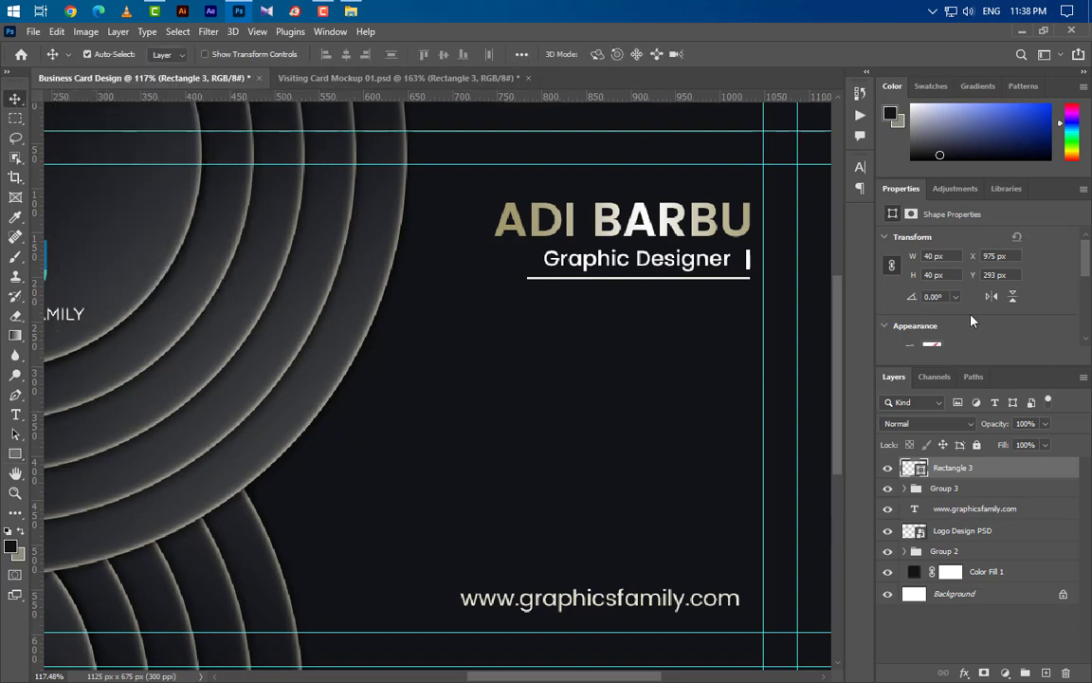
scroll(971, 314, "down", 4)
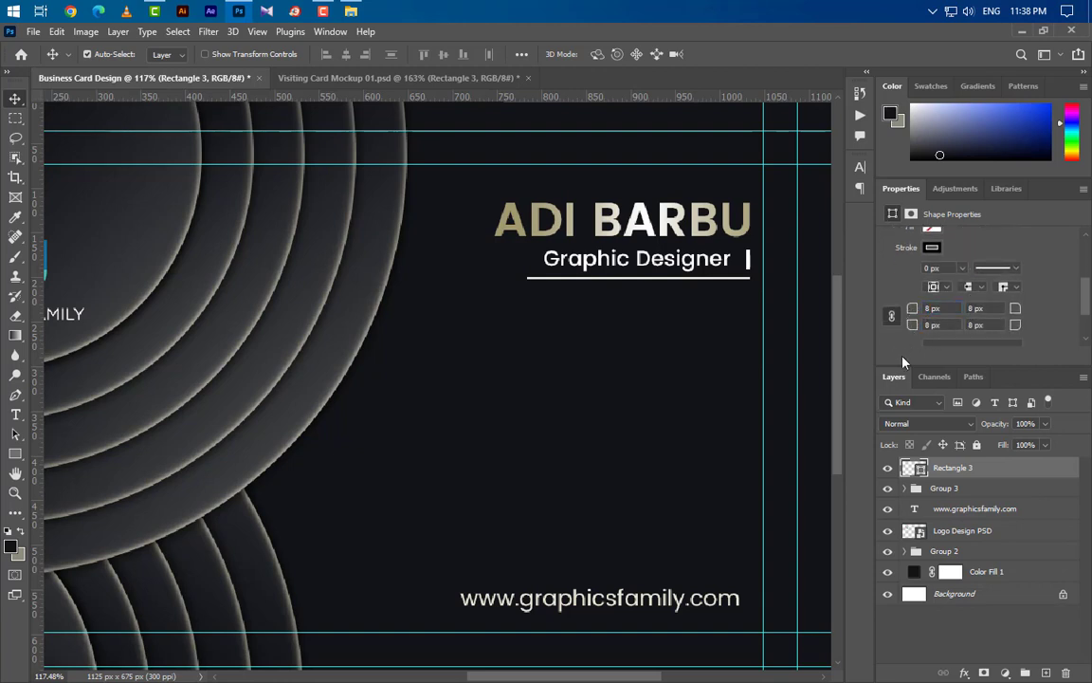
- Give the new square a 2 px outline with no fill
left_click(15, 454)
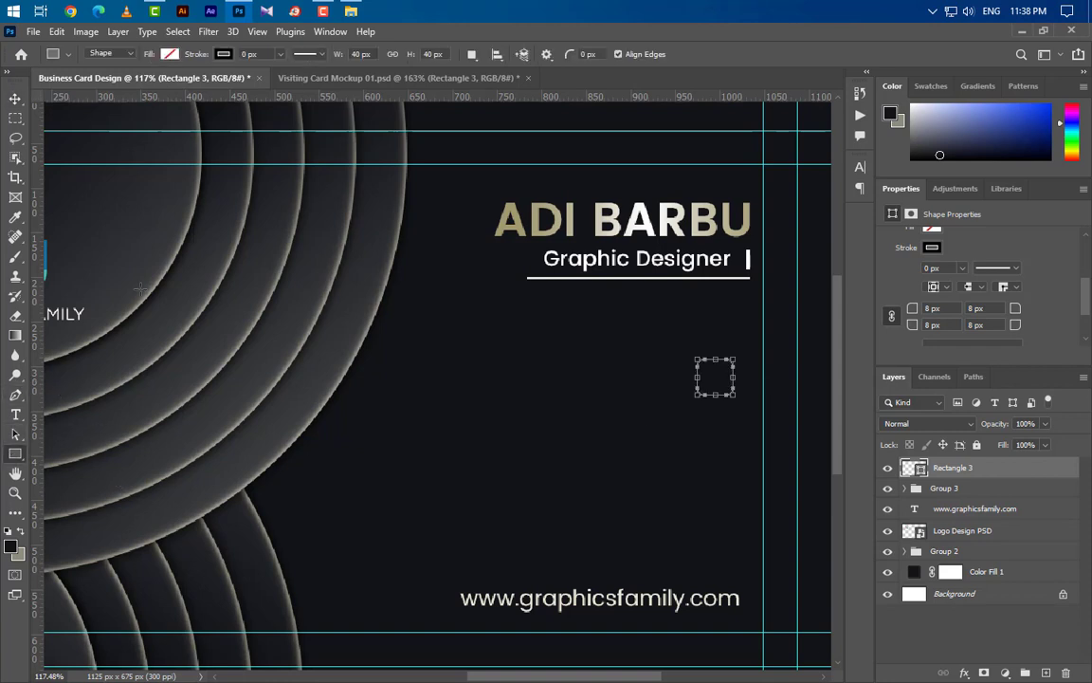
left_click_drag(247, 54, 223, 57)
left_click(170, 54)
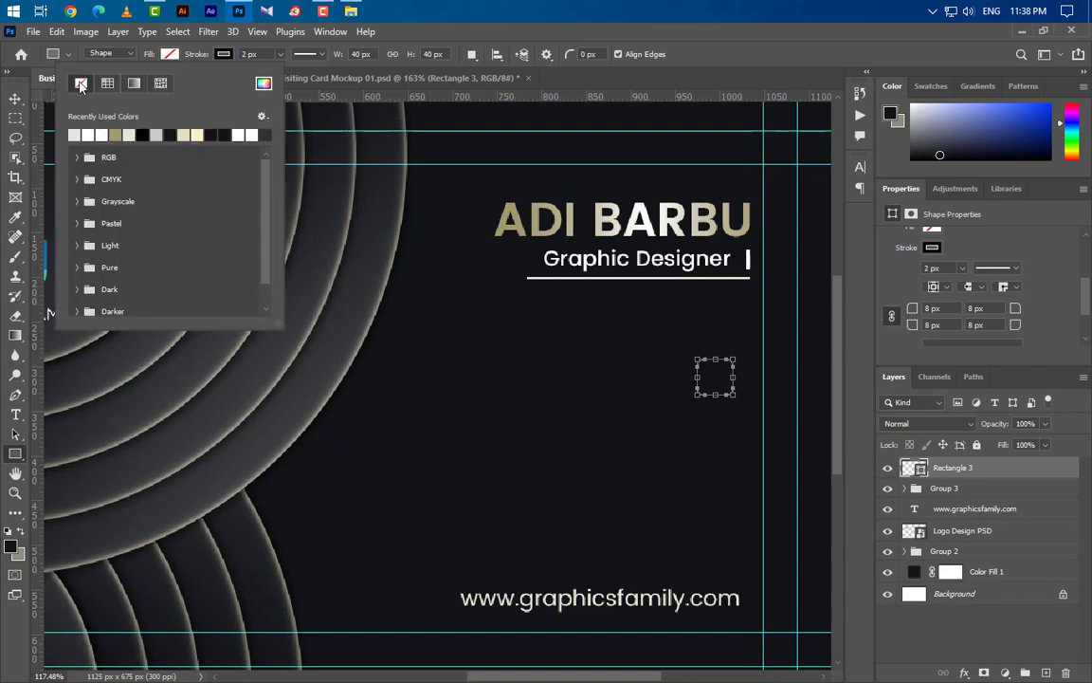
left_click(14, 100)
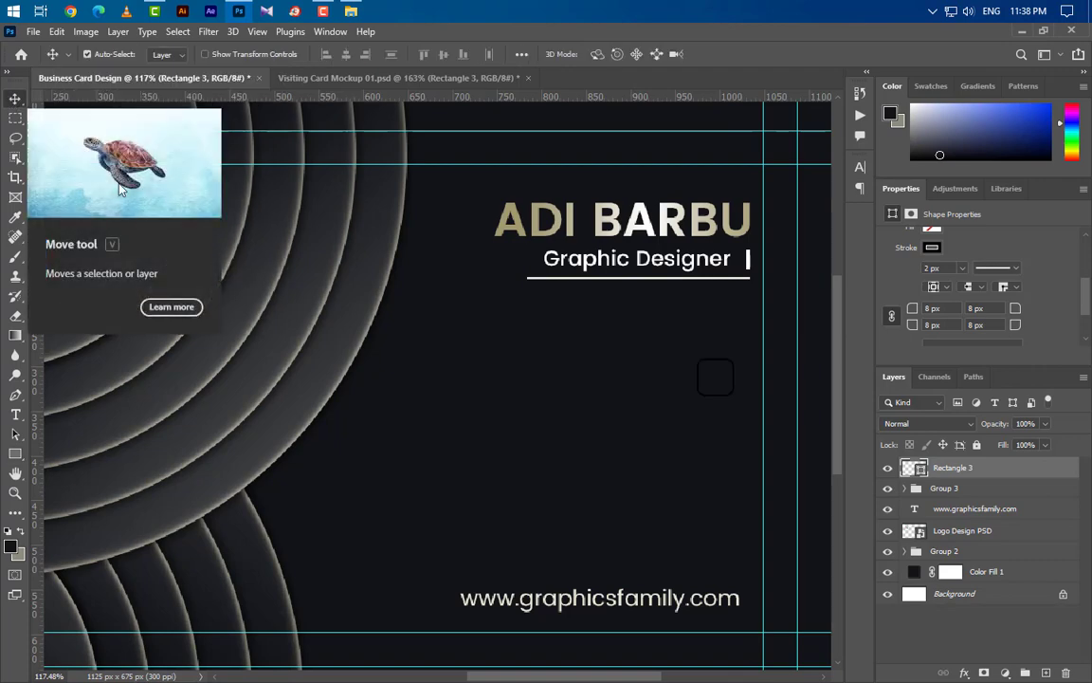
- Apply a gold Reflected Gradient Overlay to Rectangle 3
double_click(1026, 476)
left_click(545, 540)
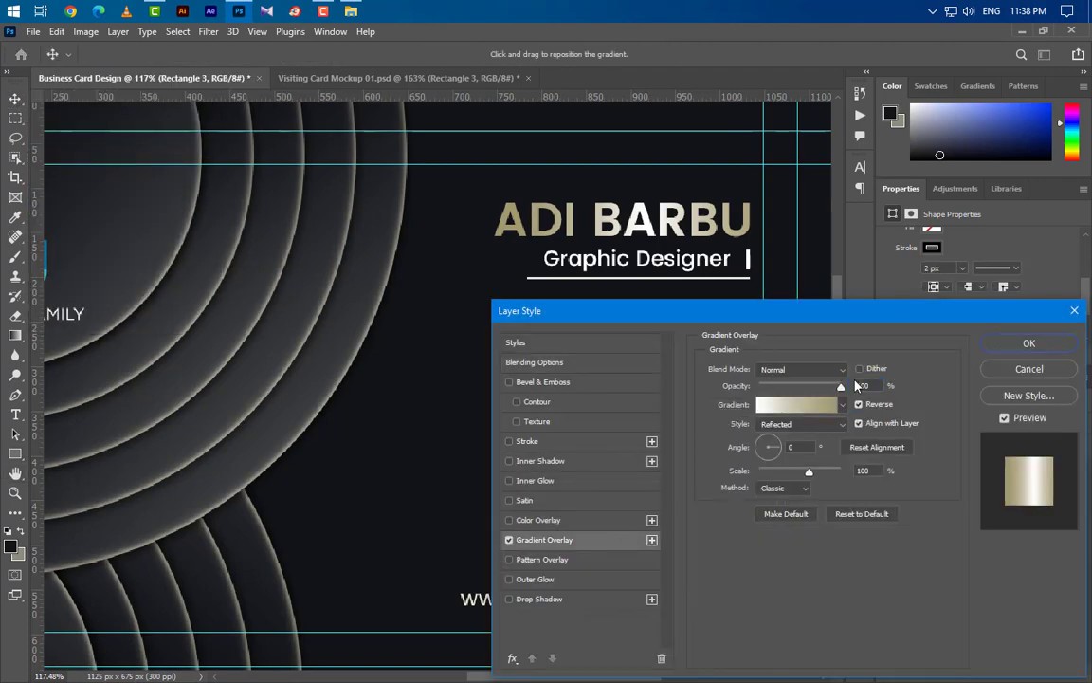
left_click_drag(859, 315, 795, 453)
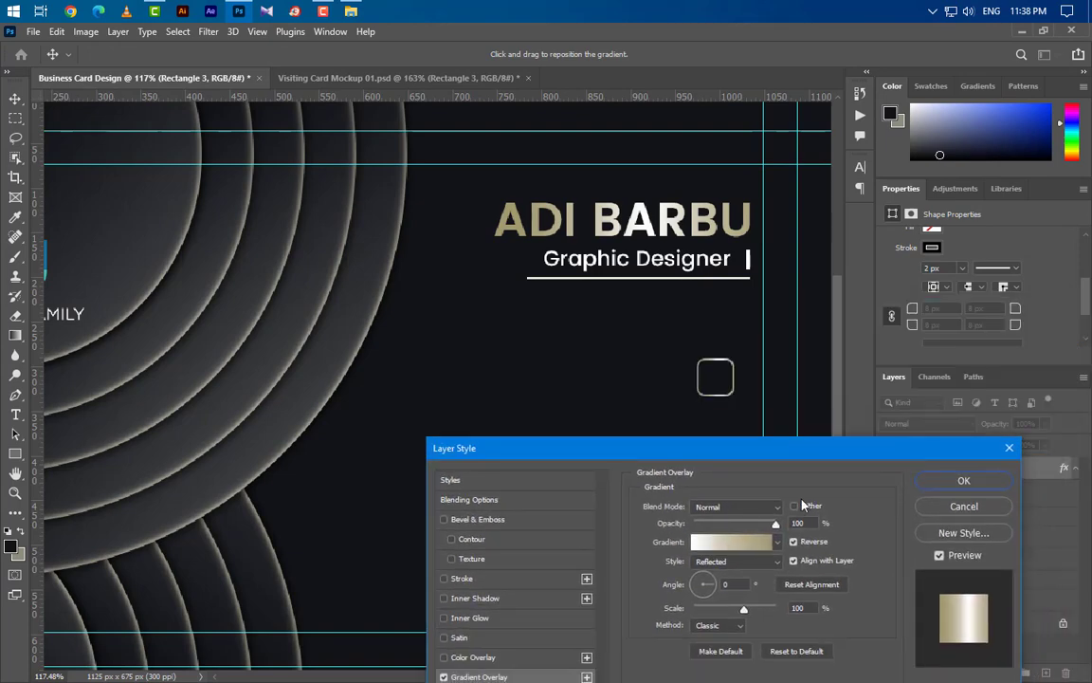
left_click(965, 483)
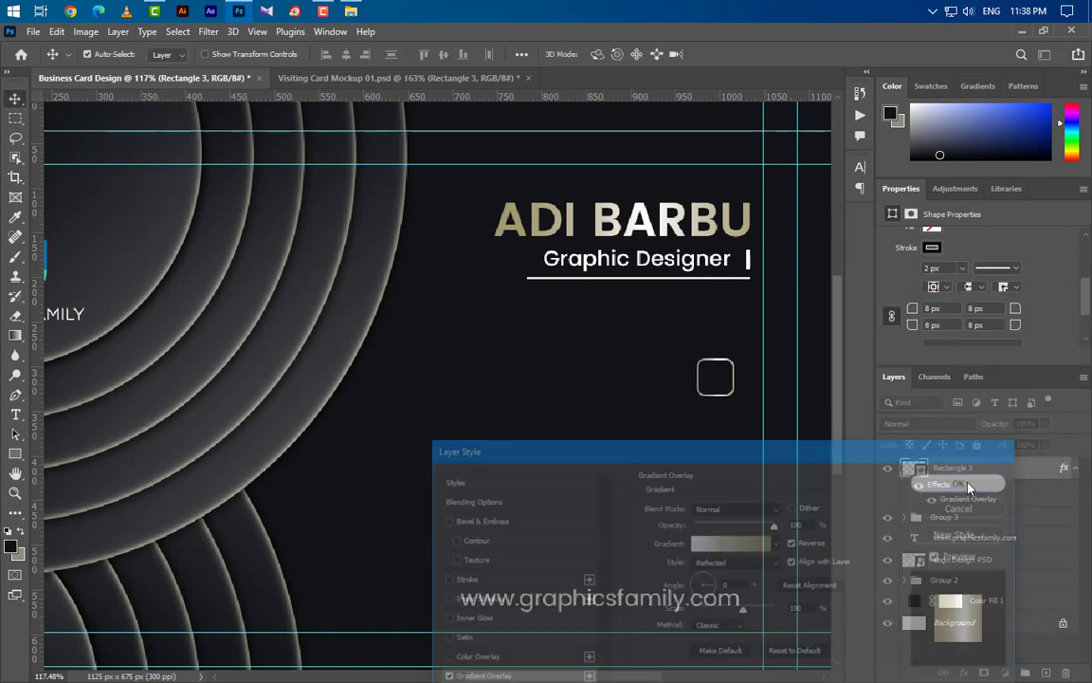
left_click(351, 11)
- Place the phone icon PNG, flip it horizontally, and scale it into the gold square
left_click_drag(520, 140, 567, 446)
right_click(524, 474)
left_click(574, 460)
left_click_drag(741, 386, 699, 372)
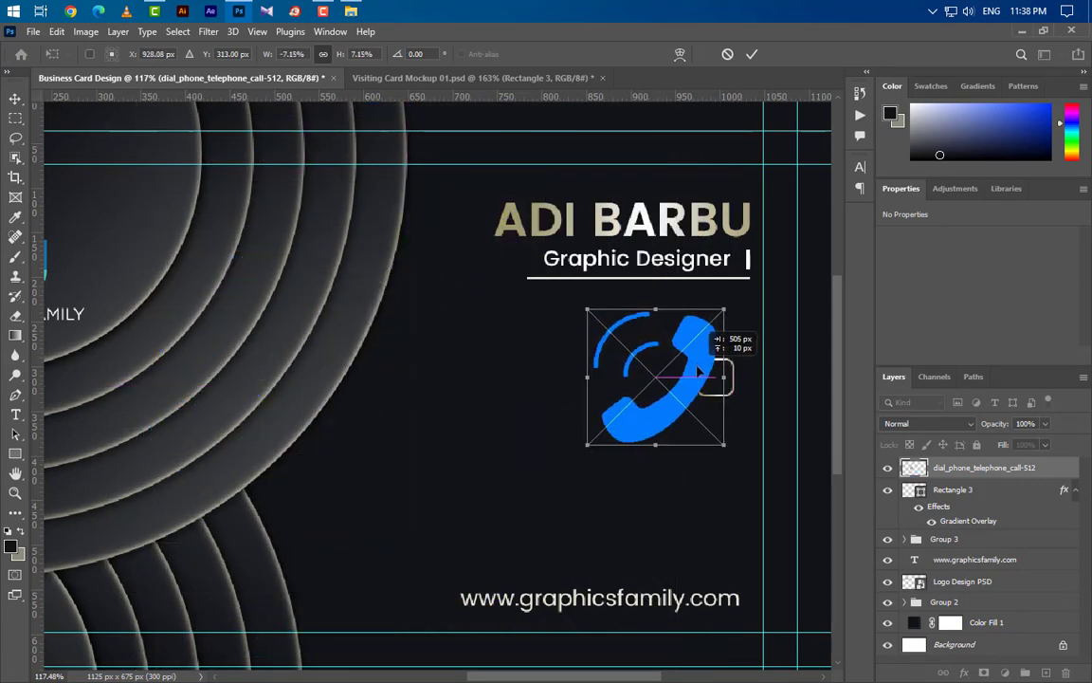
key("Right")
key("Right")
key("Right")
key("Right")
key("Right")
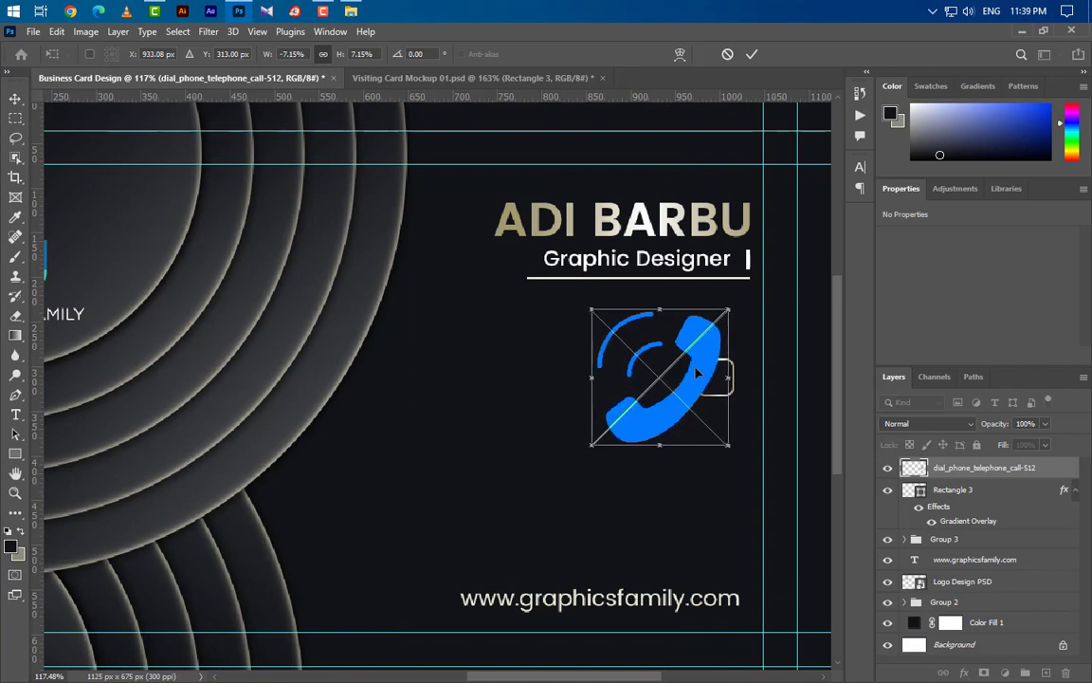
left_click_drag(592, 378, 706, 376)
key("Left")
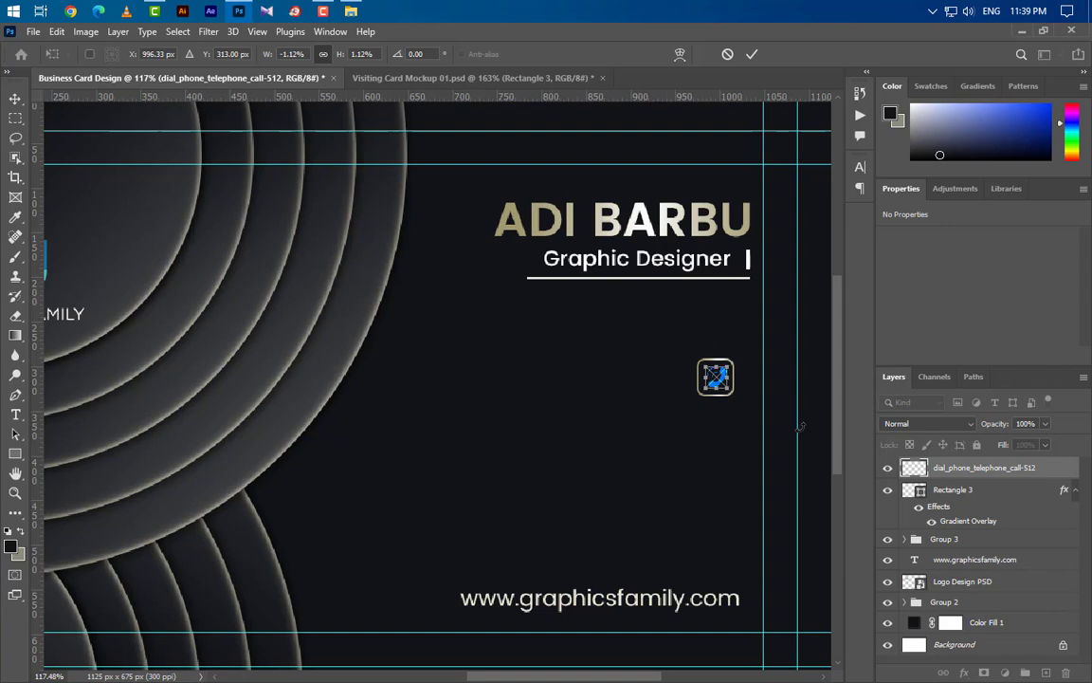
left_click(753, 54)
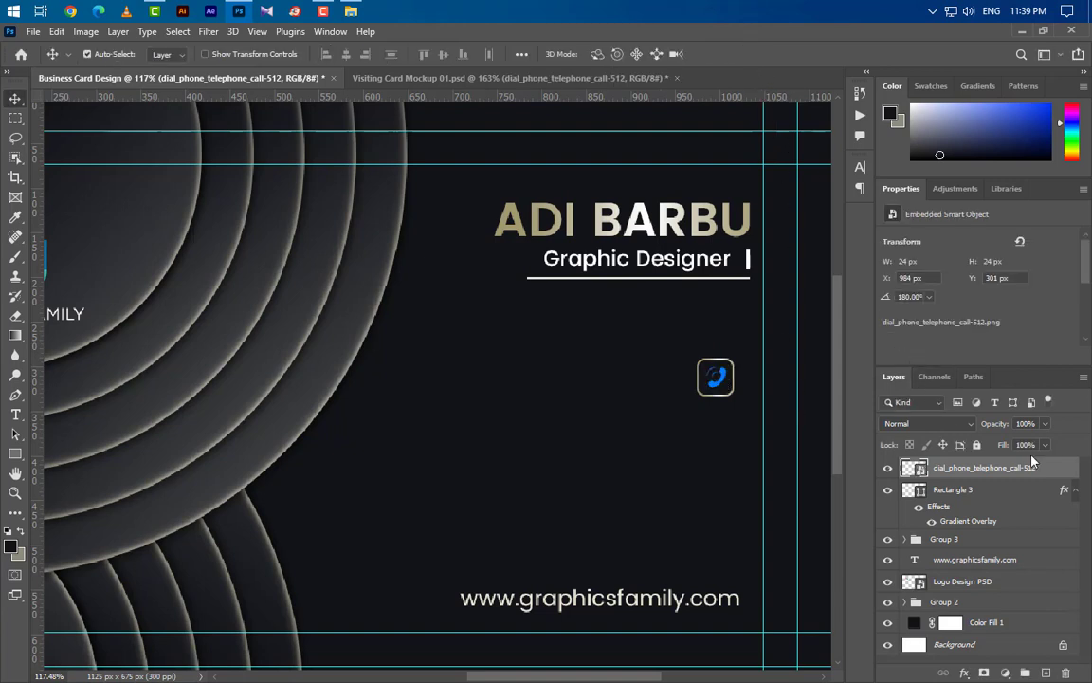
- Give the phone icon a pale gold Color Overlay of c0bdb1
double_click(1068, 469)
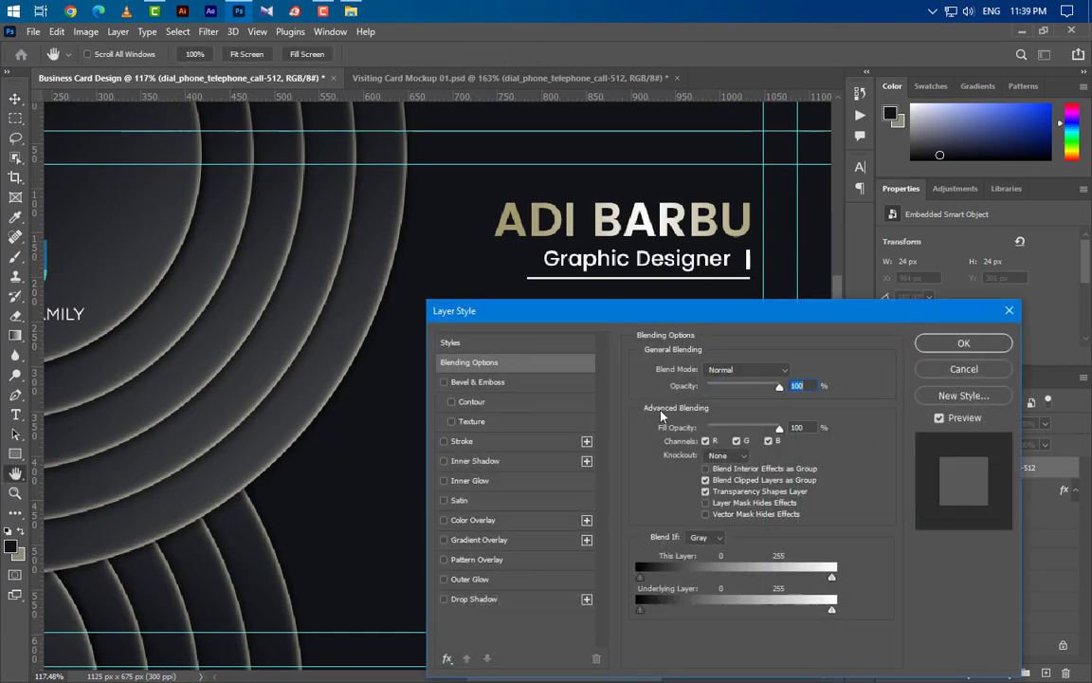
left_click(531, 523)
left_click(793, 372)
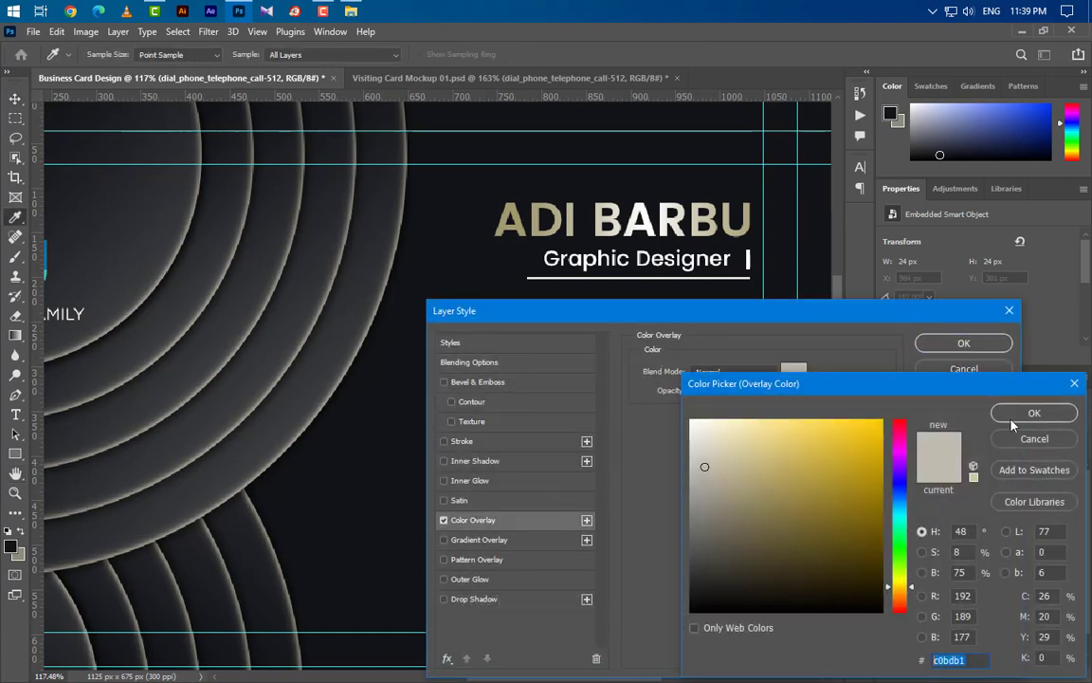
left_click(1034, 413)
left_click(963, 342)
left_click(11, 417)
- Type the contact phone number left of the icon in 5.7 pt text
left_click(459, 384)
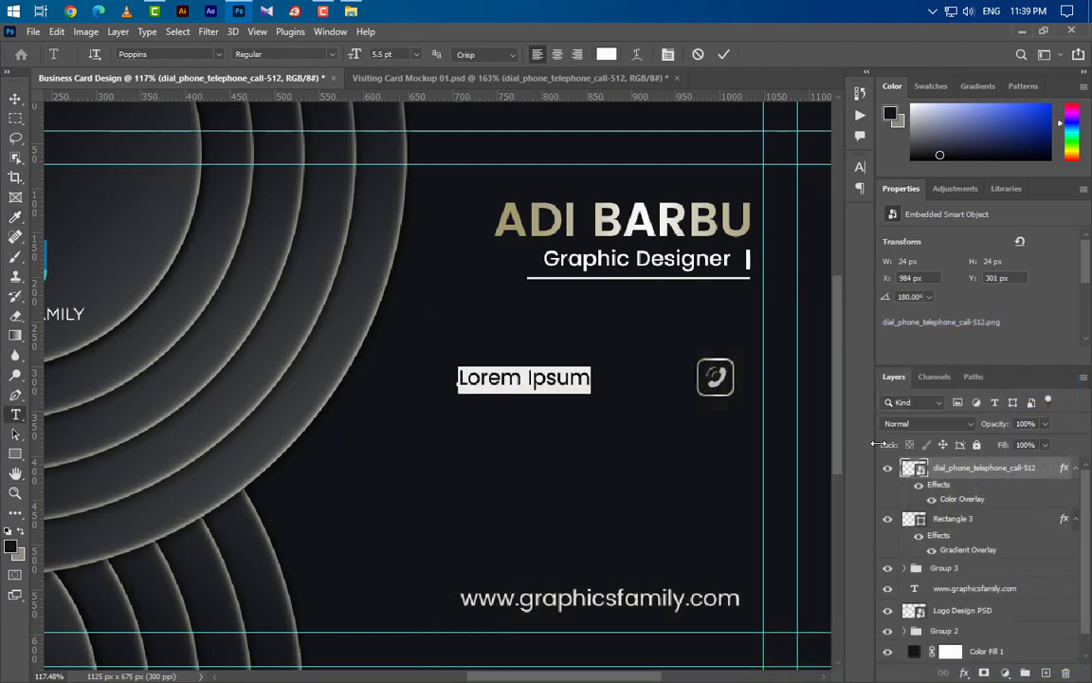
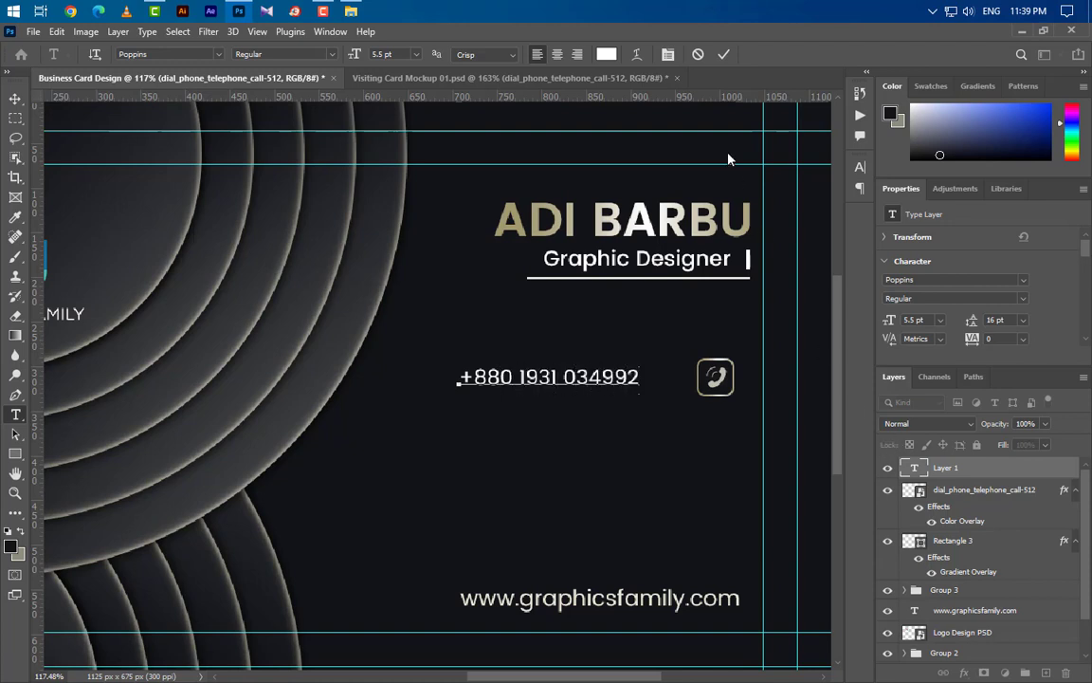
left_click(724, 55)
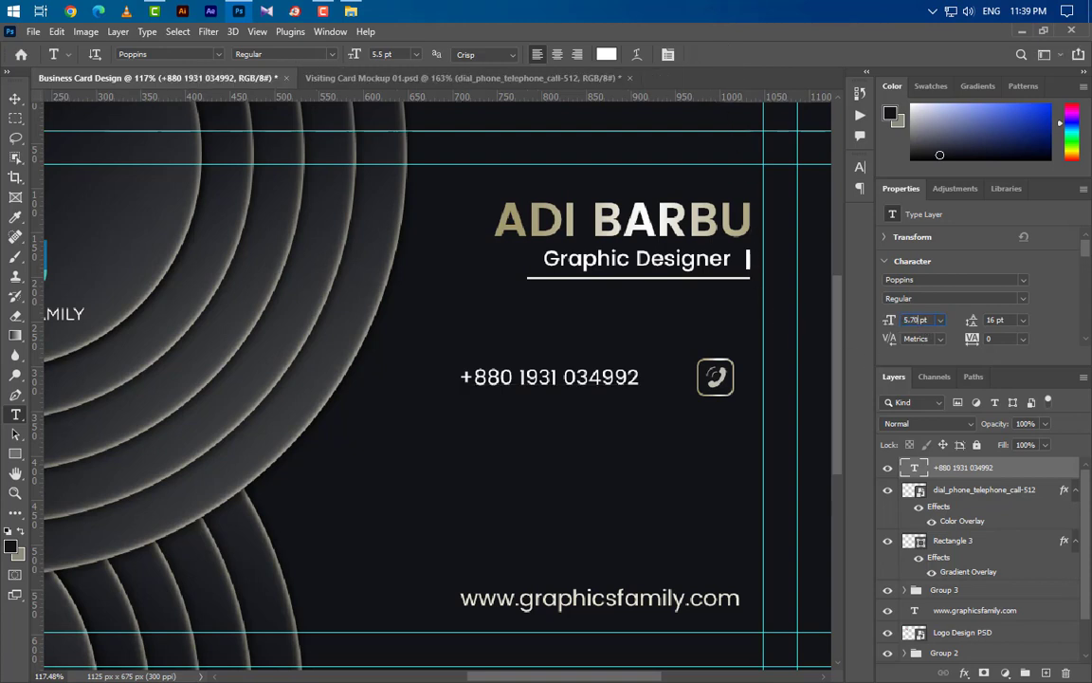
key("Return")
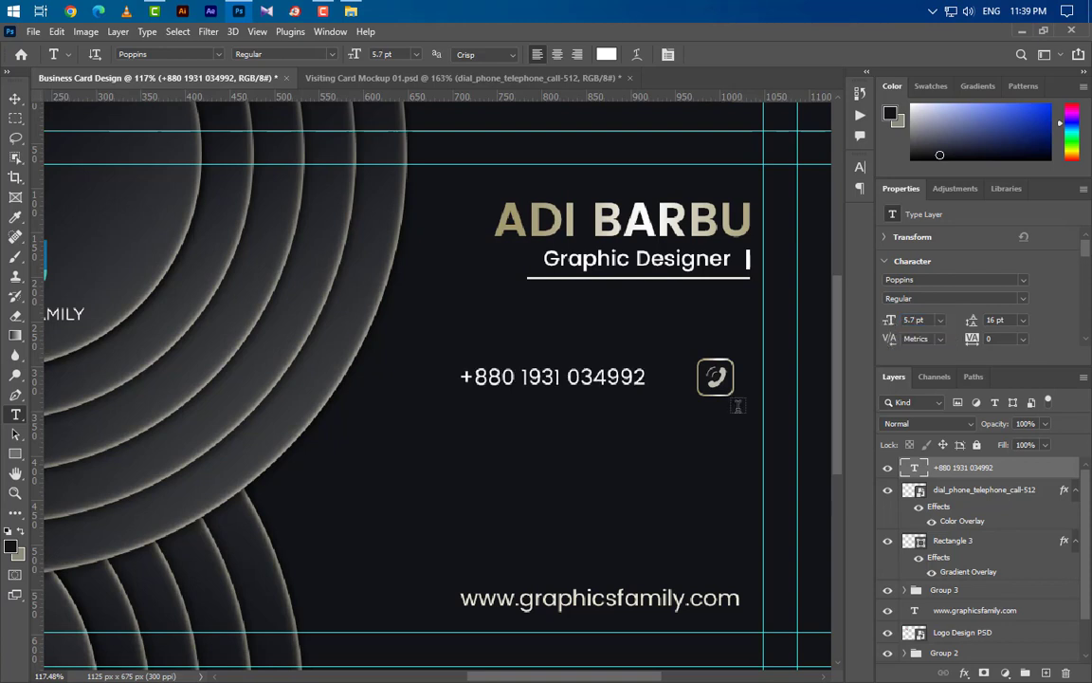
- Vertically centre the phone number on the icon square and nudge it right
key("v")
left_click(914, 542, "ctrl")
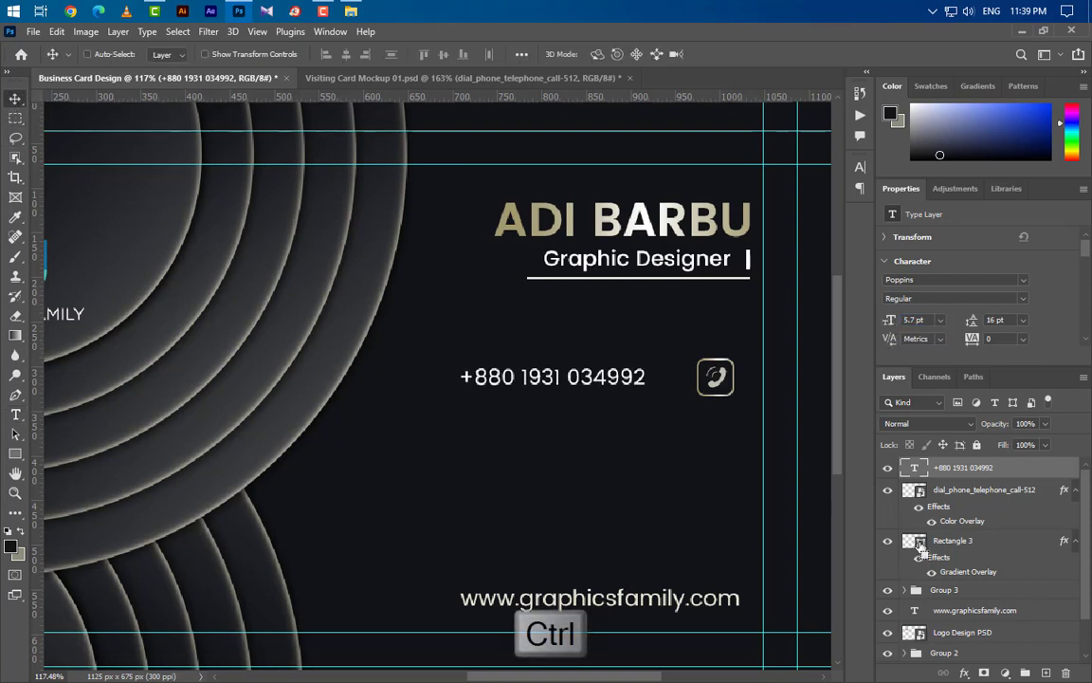
left_click(443, 54)
key("ctrl+d")
key("ctrl+d")
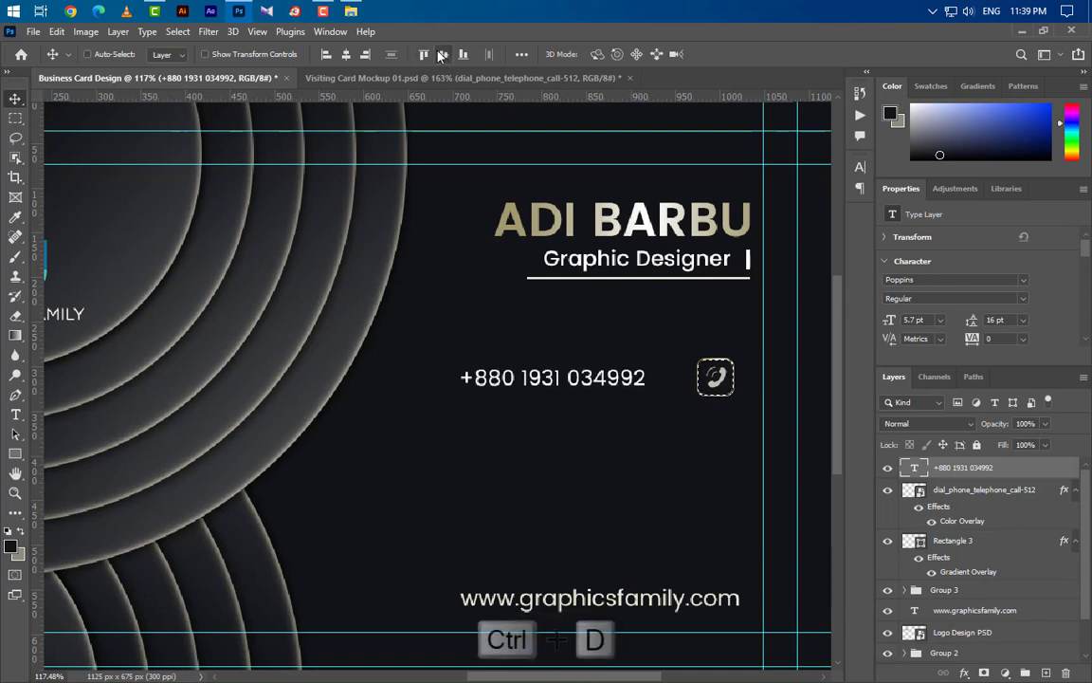
key("Right")
key("Right")
key("Right")
key("Right")
key("Right")
key("Right")
key("Right")
key("Right")
key("Right")
key("Right")
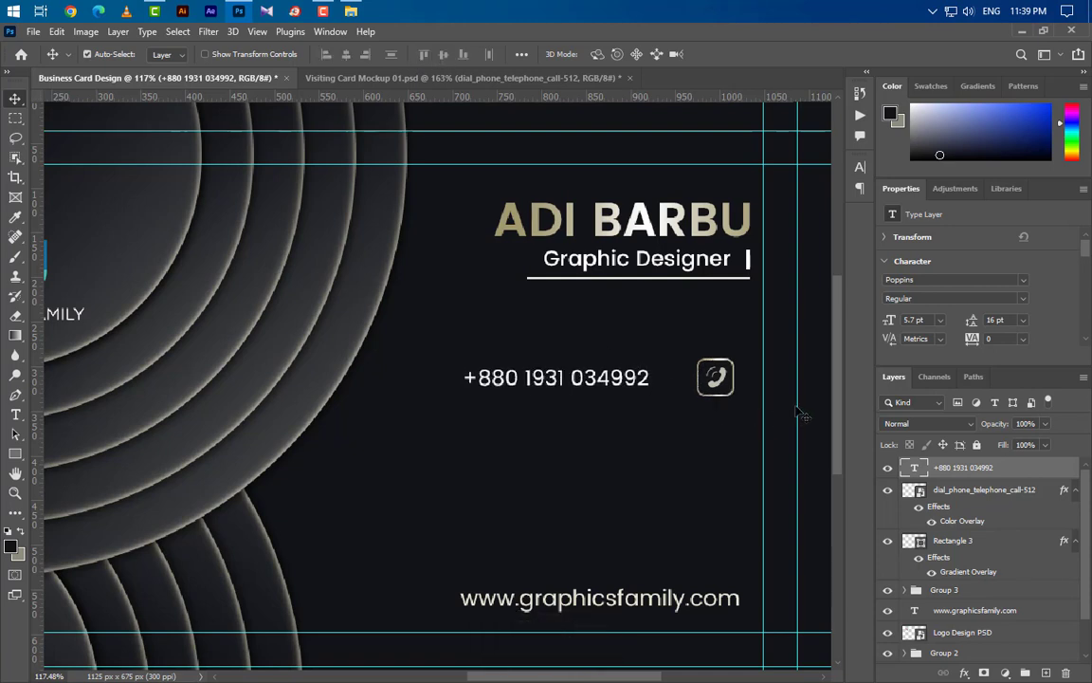
key("Right")
key("Right")
key("Right")
key("Right")
key("Right")
key("Right")
key("Right")
key("Right")
key("Right")
key("Right")
key("Right")
key("Right")
key("Right")
key("Right")
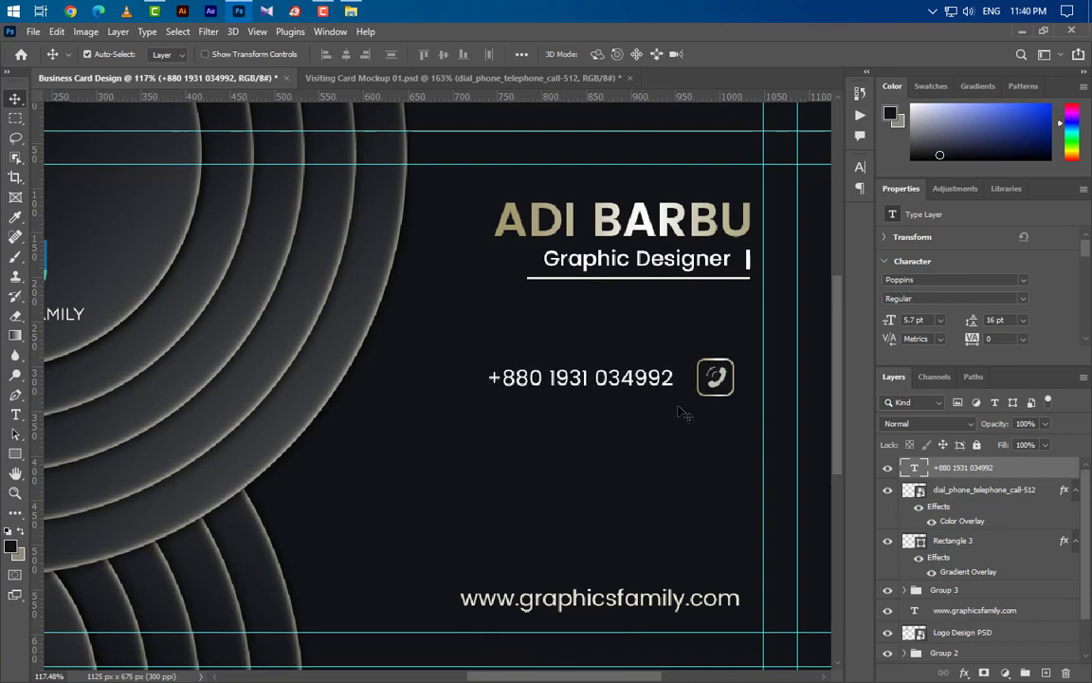
- Group the number, icon and square, then duplicate the group into four stacked rows
left_click(1002, 546)
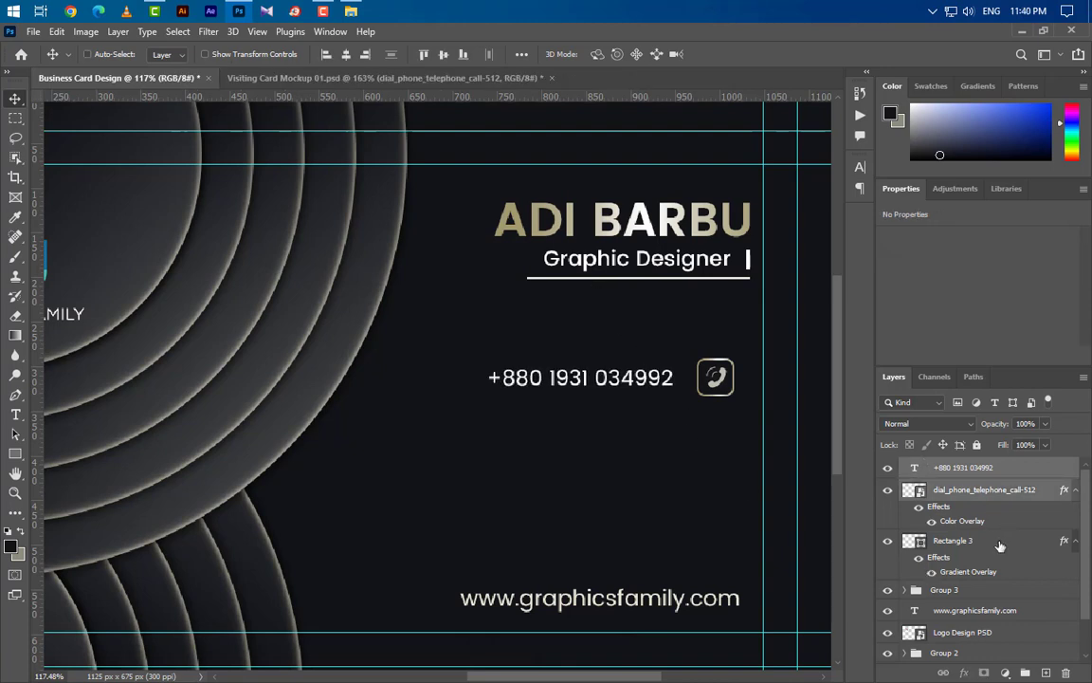
left_click(1024, 670)
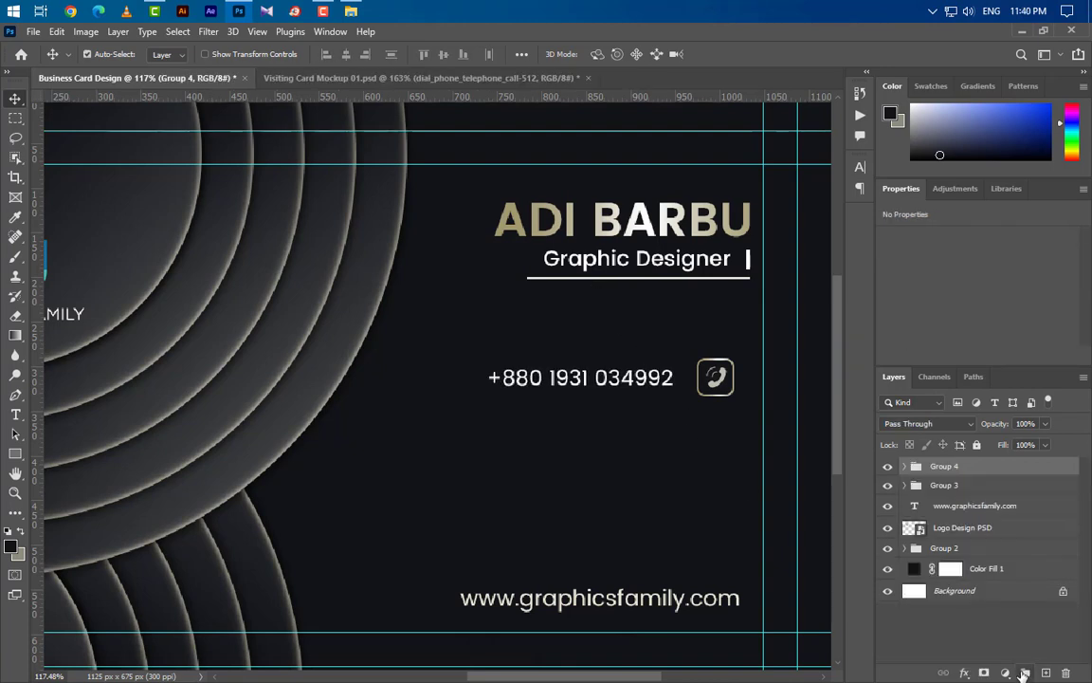
left_click_drag(659, 391, 648, 509)
scroll(664, 498, "down", 3)
left_click_drag(664, 437, 646, 503)
left_click(730, 381)
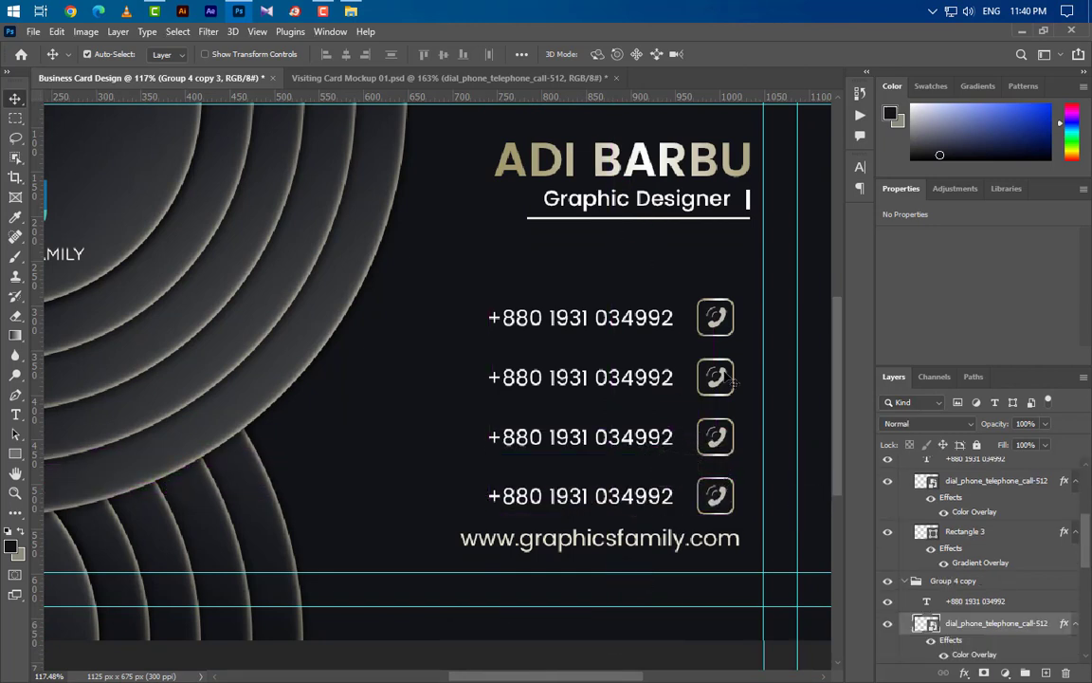
- Place the paper-plane PNG, flip it horizontally, and scale it into the second square
left_click(350, 11)
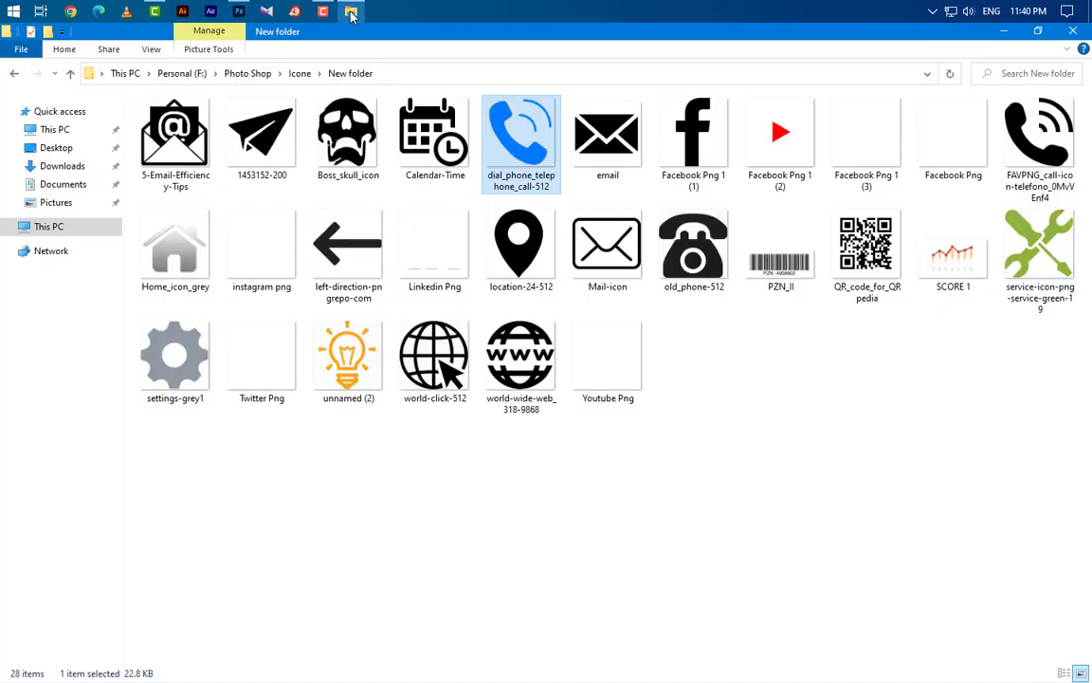
left_click_drag(262, 138, 447, 359)
right_click(567, 370)
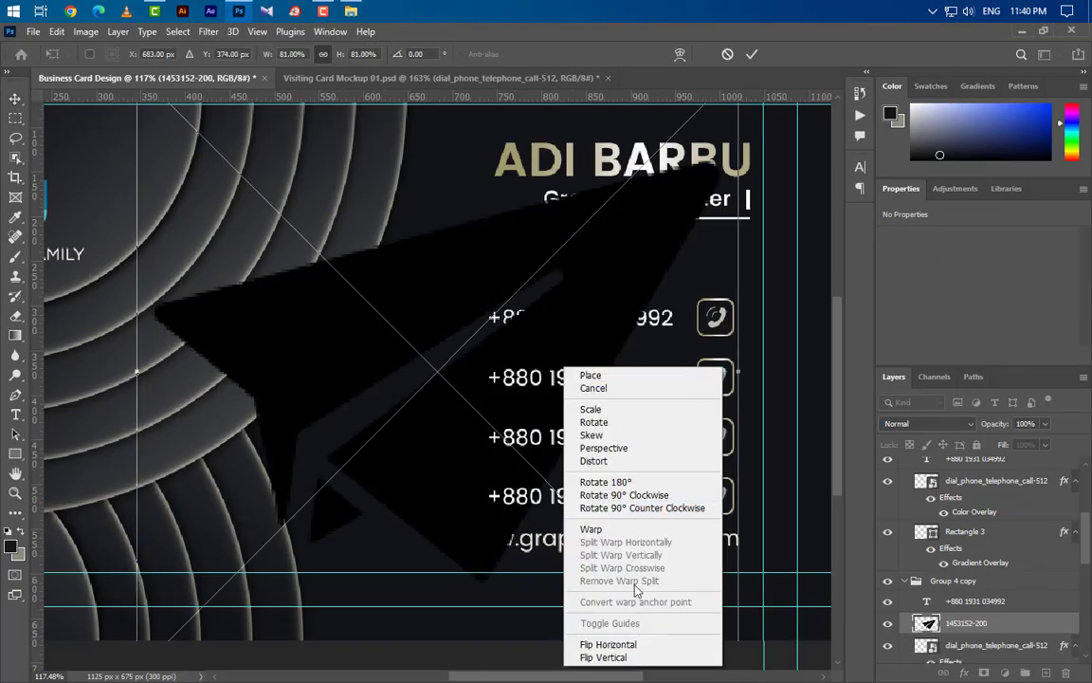
left_click(634, 644)
left_click_drag(738, 370, 727, 400)
left_click_drag(137, 368, 712, 372)
key("Down")
key("Down")
key("Down")
key("Down")
key("Down")
key("Down")
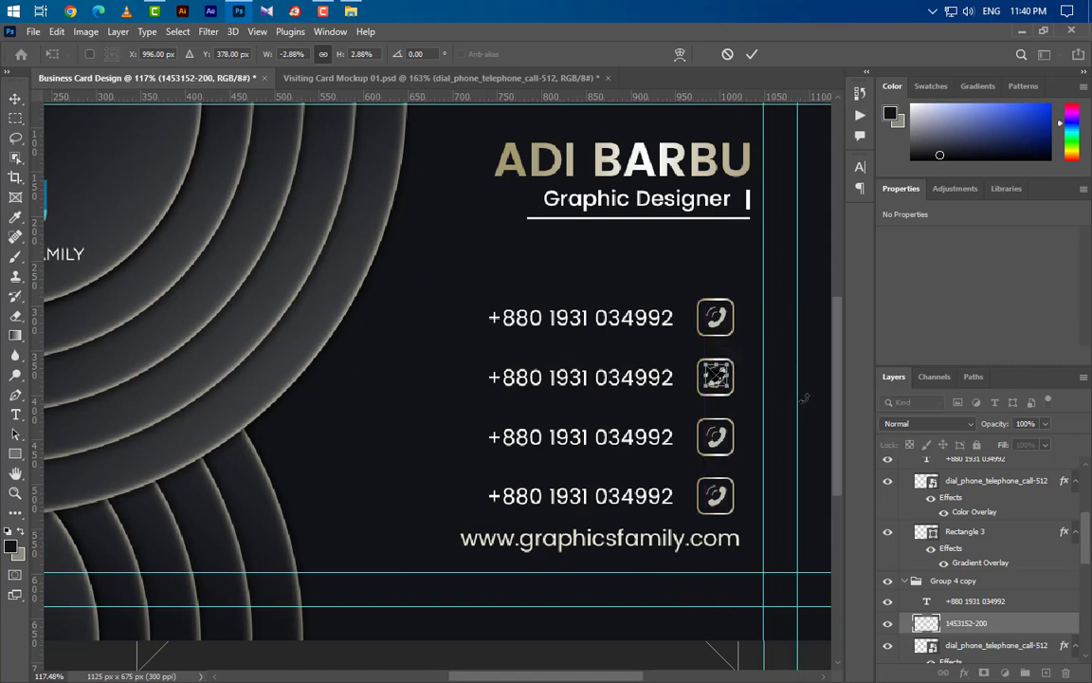
left_click(750, 55)
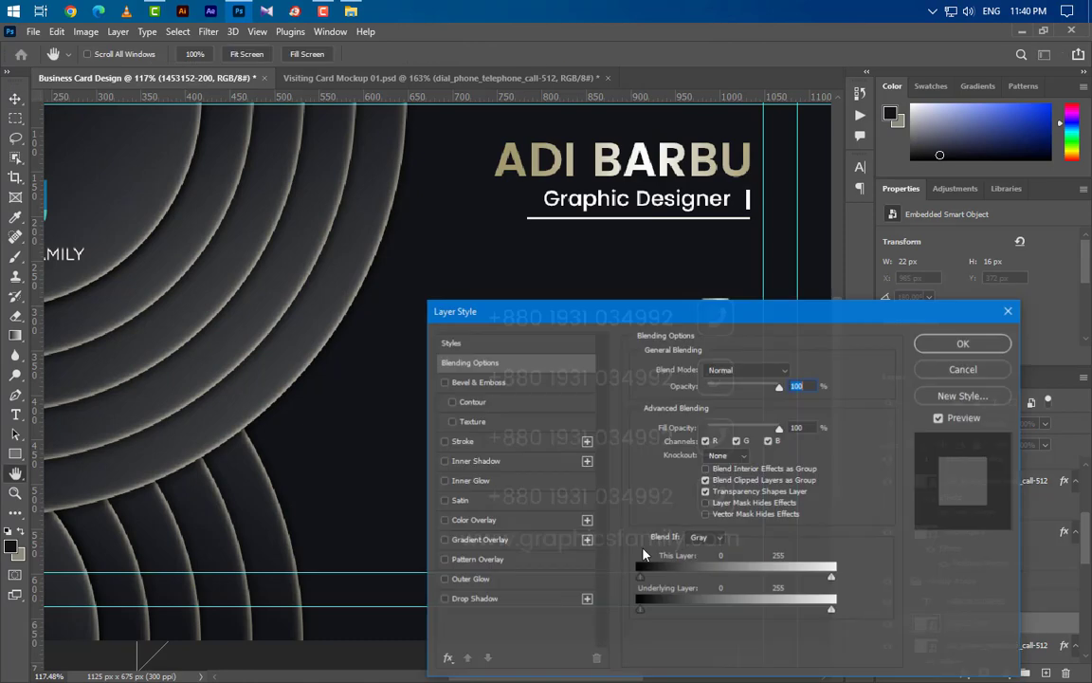
- Add a Color Overlay to the paper plane and delete the second row's phone icon
left_click(525, 519)
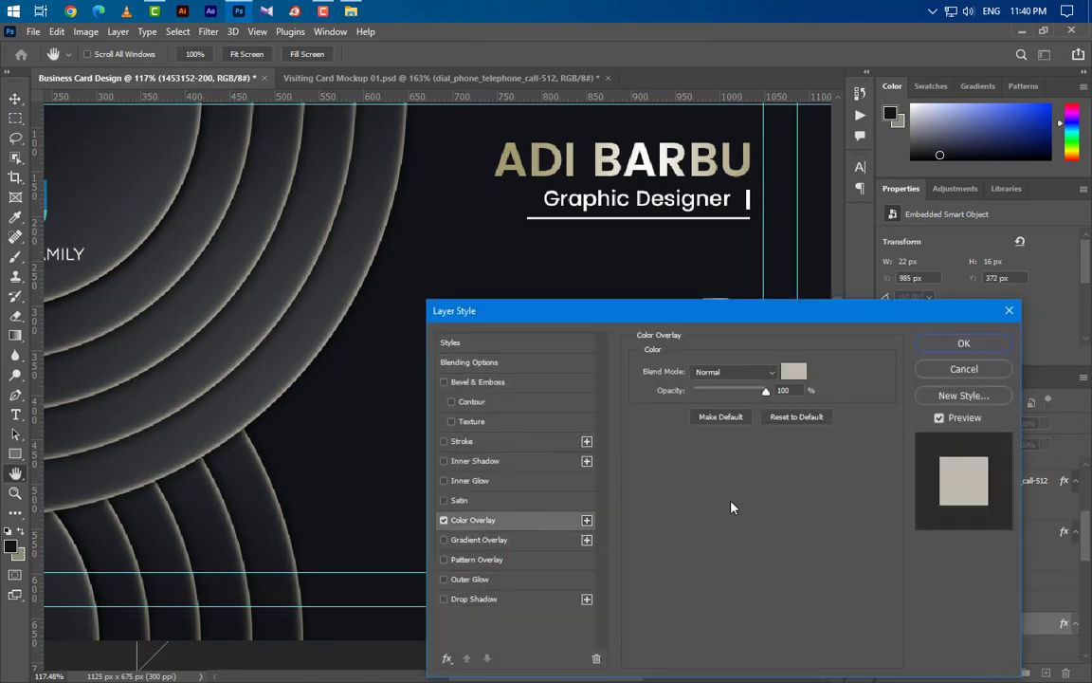
left_click(989, 341)
scroll(1029, 529, "down", 1)
left_click_drag(1001, 623, 1065, 675)
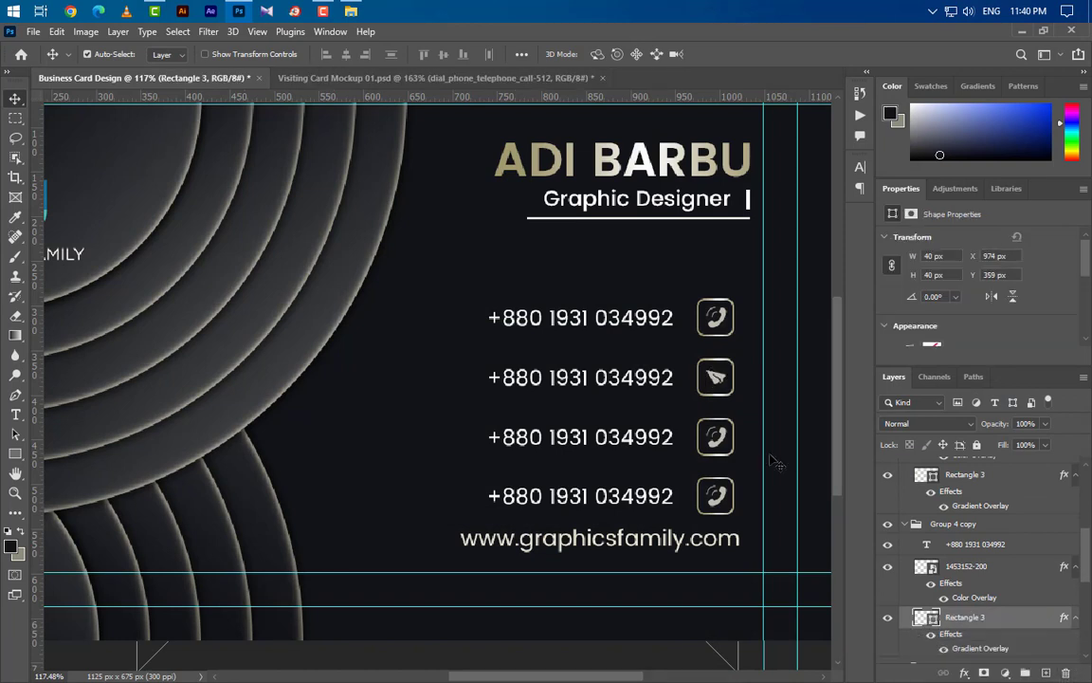
- Replace the second row's phone number with a sample e-mail address
left_click(15, 414)
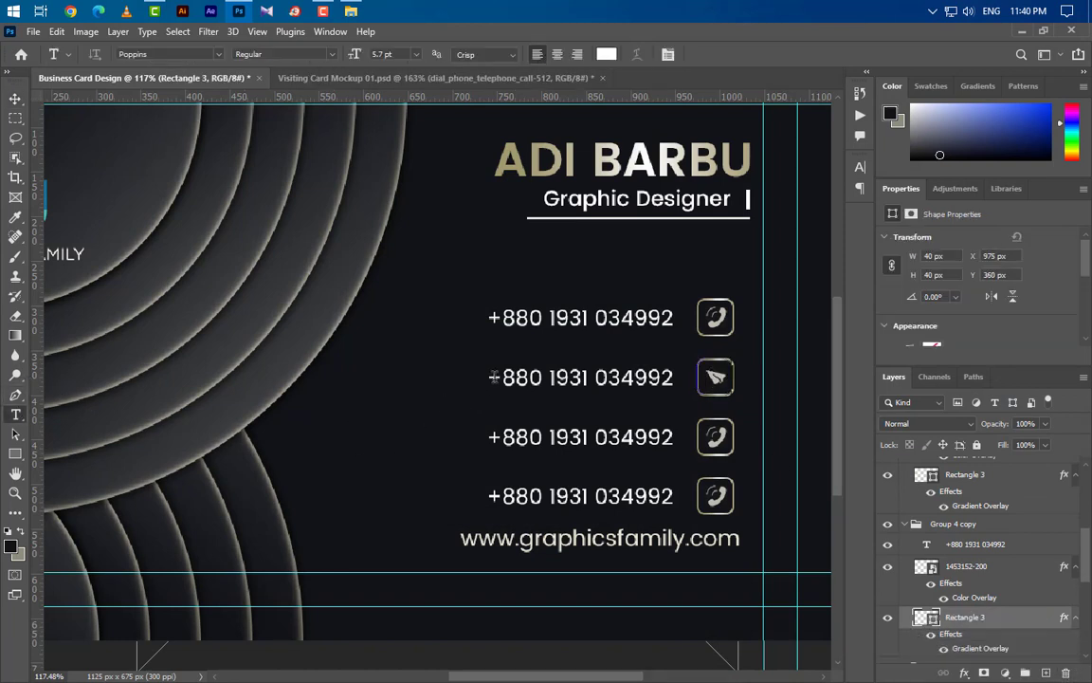
left_click(493, 377)
left_click_drag(489, 377, 673, 378)
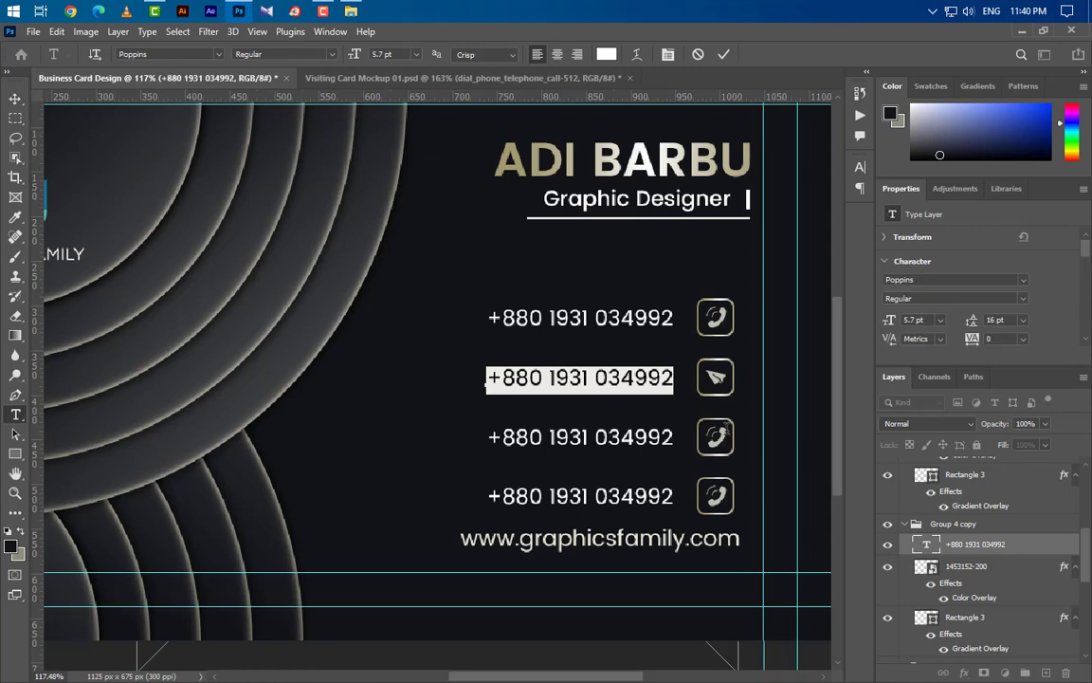
type("exa")
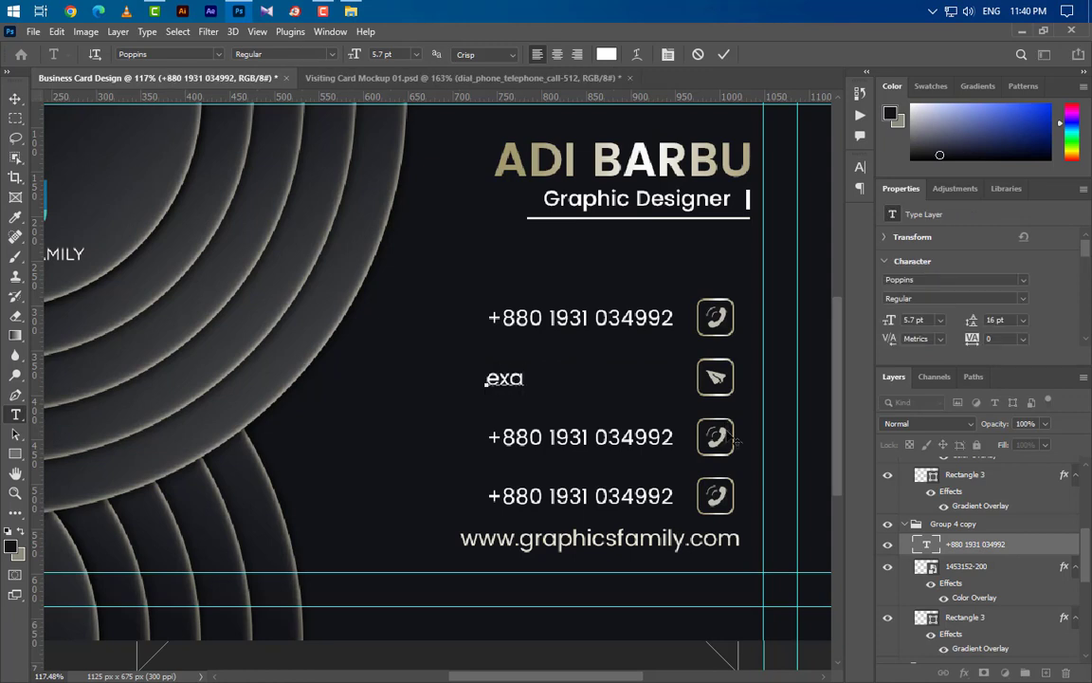
type("mple@gmail.com")
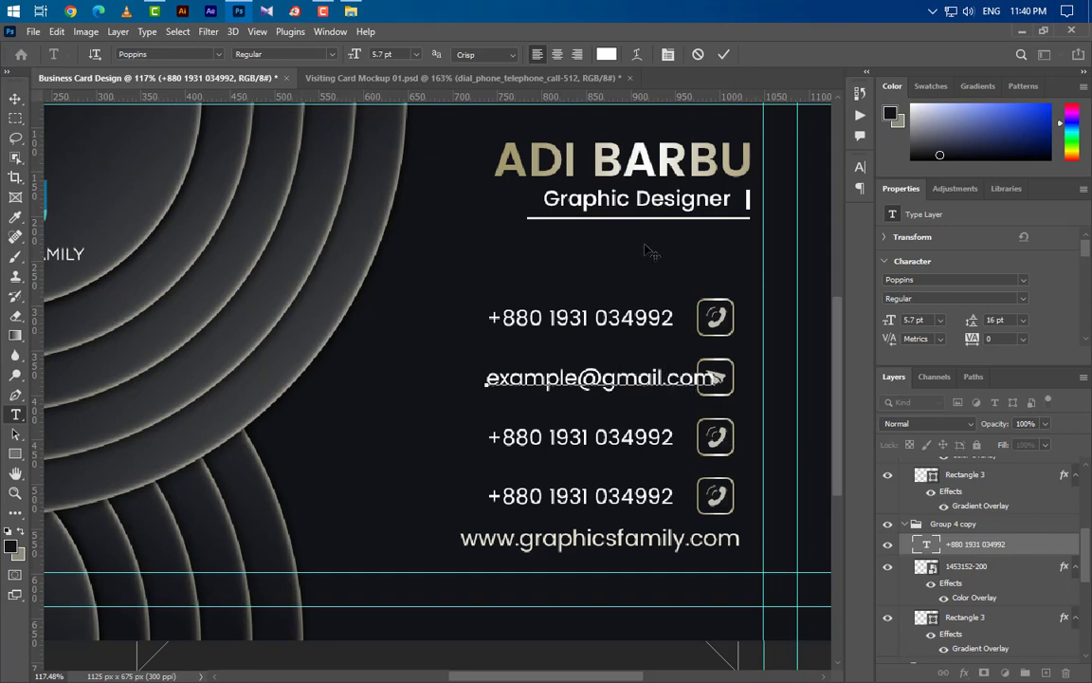
left_click(723, 54)
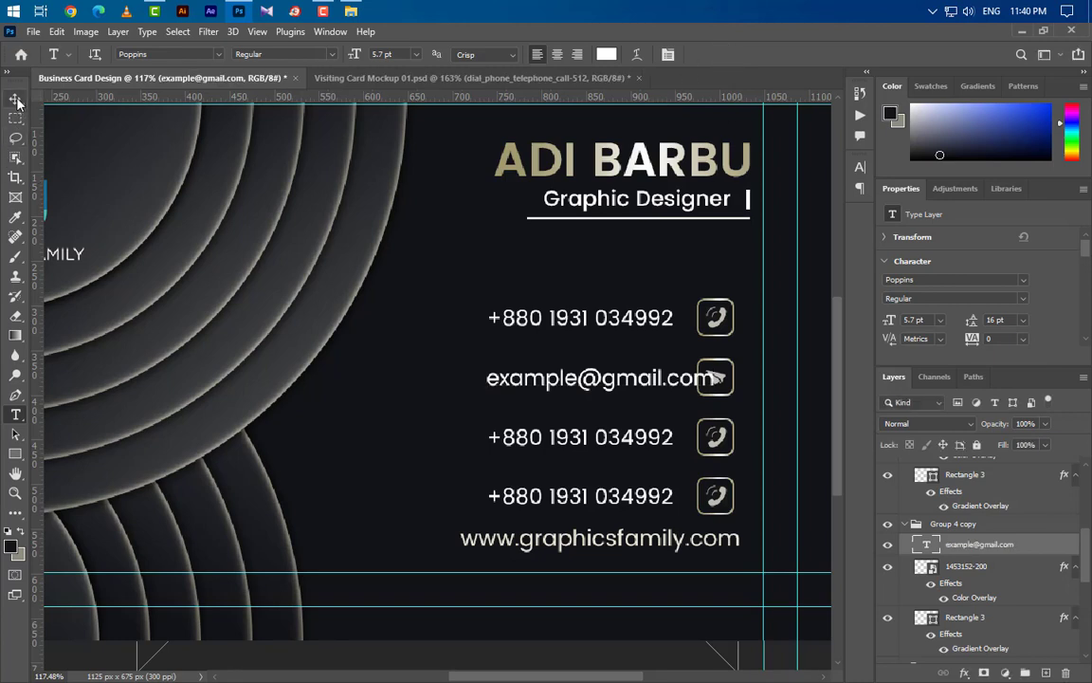
- Nudge the e-mail text left with Free Transform to clear the paper-plane icon
key("ctrl+t")
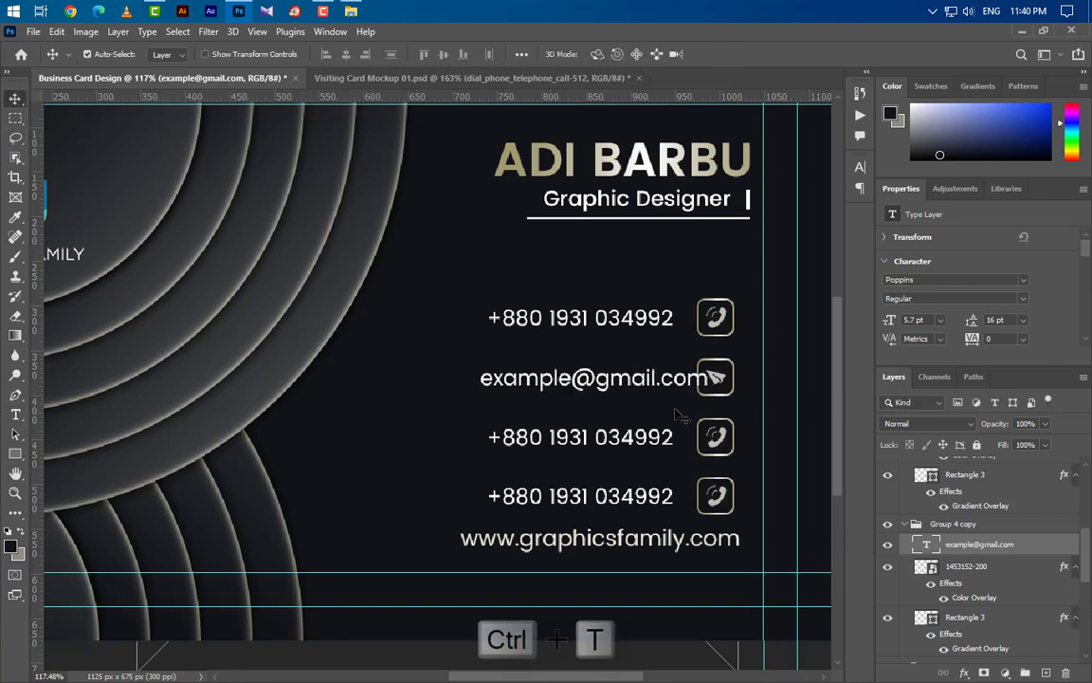
key("Left")
key("Left")
key("Left")
key("Left")
key("Left")
key("Left")
key("Left")
key("Left")
key("Left")
key("Left")
key("Left")
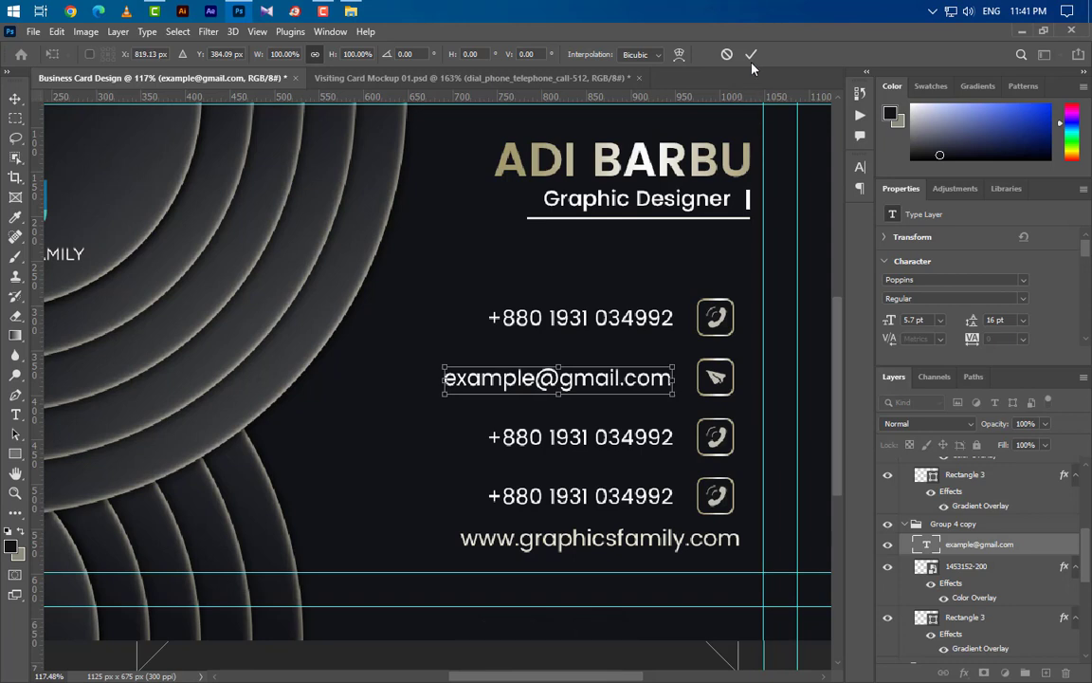
left_click(749, 55)
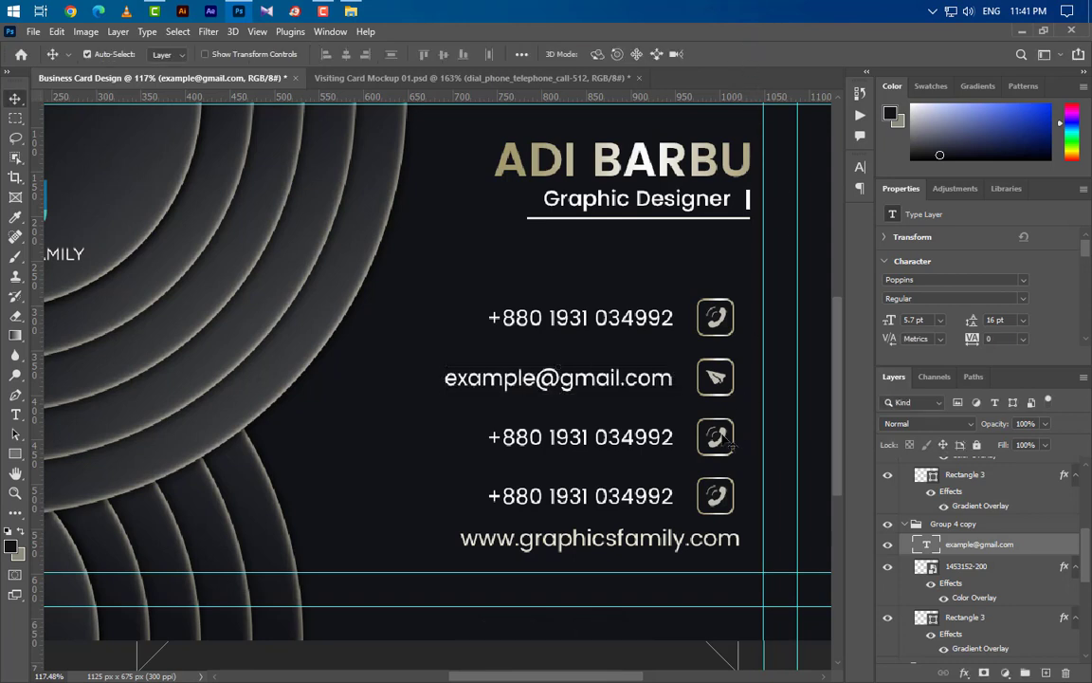
left_click(726, 442)
- Place the world-click-512 globe icon and scale it into the third frame
left_click(363, 11)
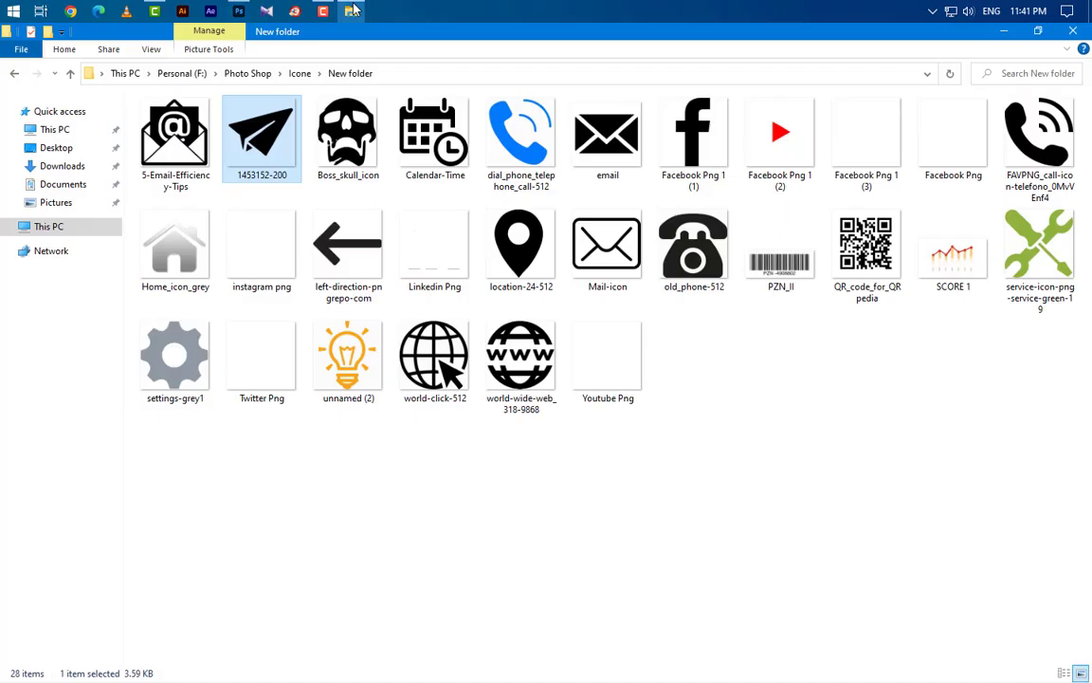
left_click_drag(434, 365, 434, 460)
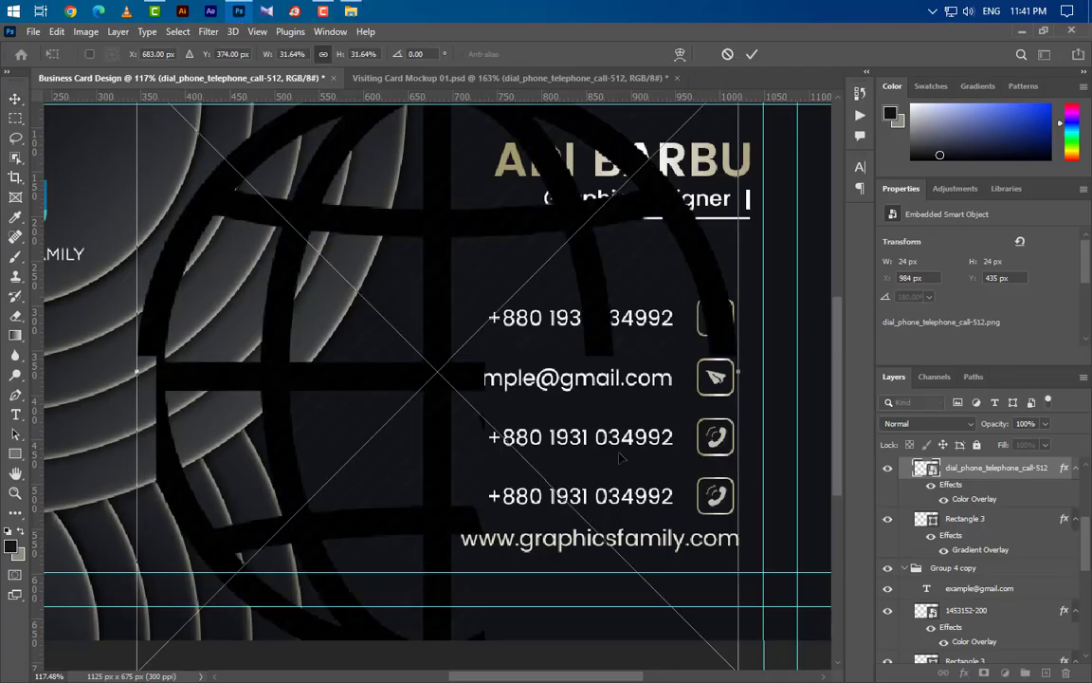
left_click_drag(728, 374, 727, 373)
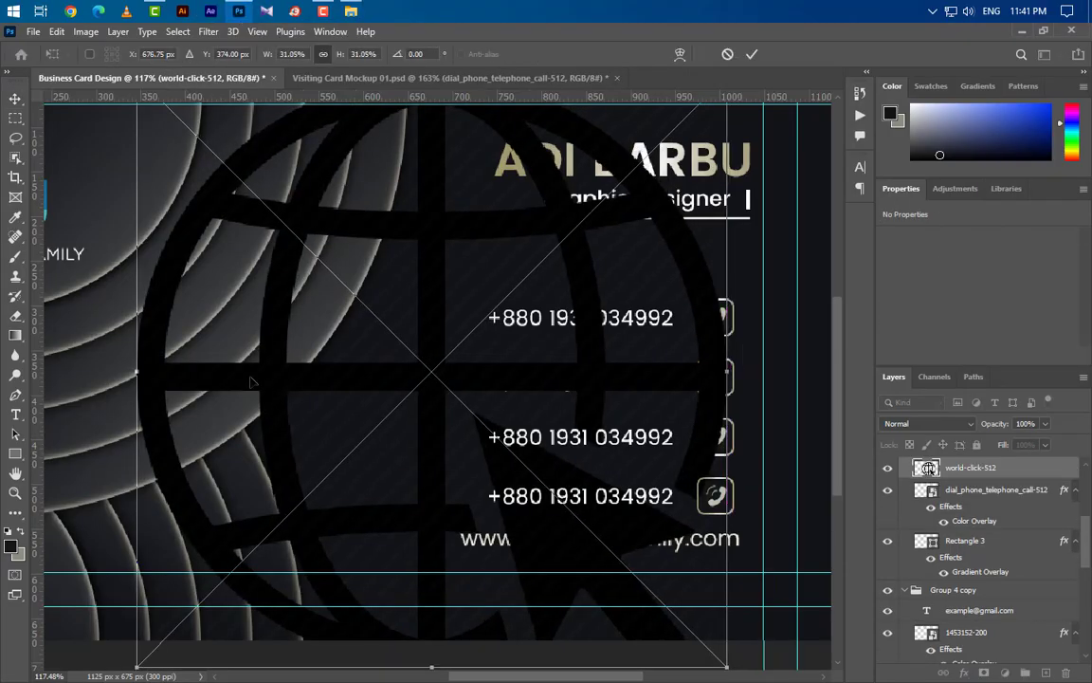
left_click_drag(135, 376, 718, 438)
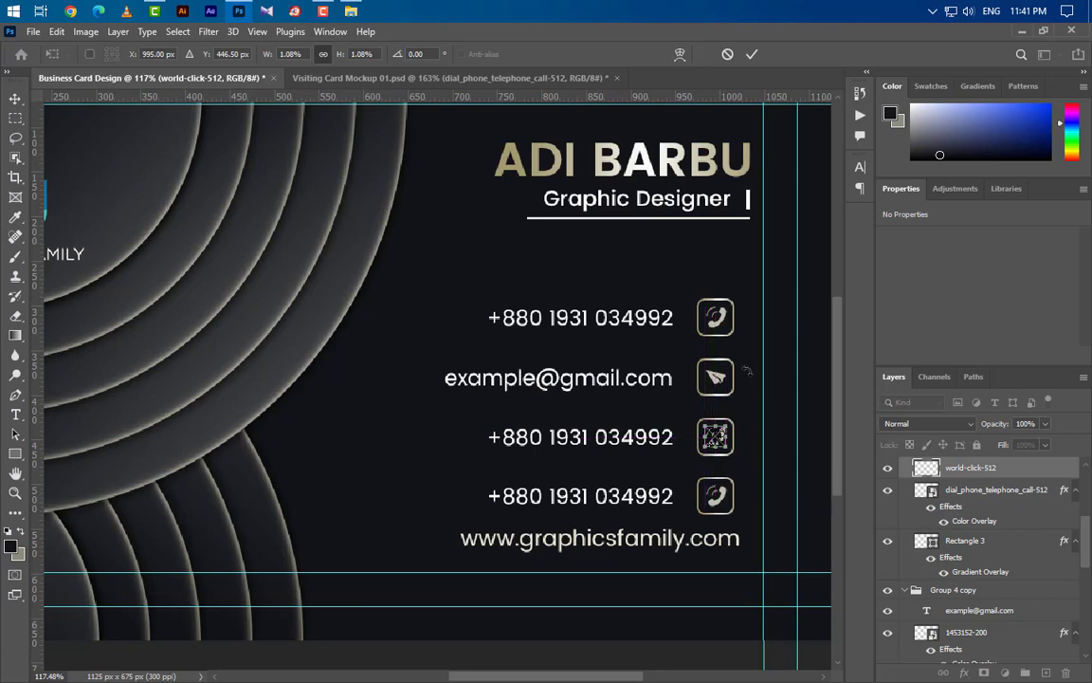
left_click(752, 54)
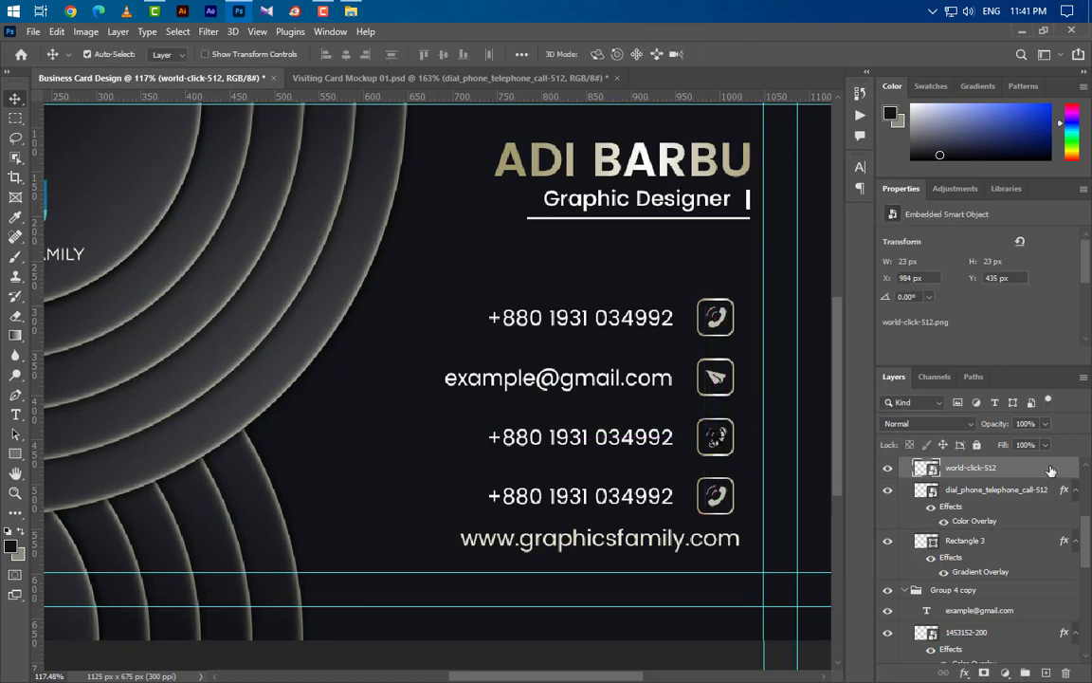
- Add a Color Overlay to the globe and delete the third row's phone icon
double_click(1050, 470)
left_click(508, 524)
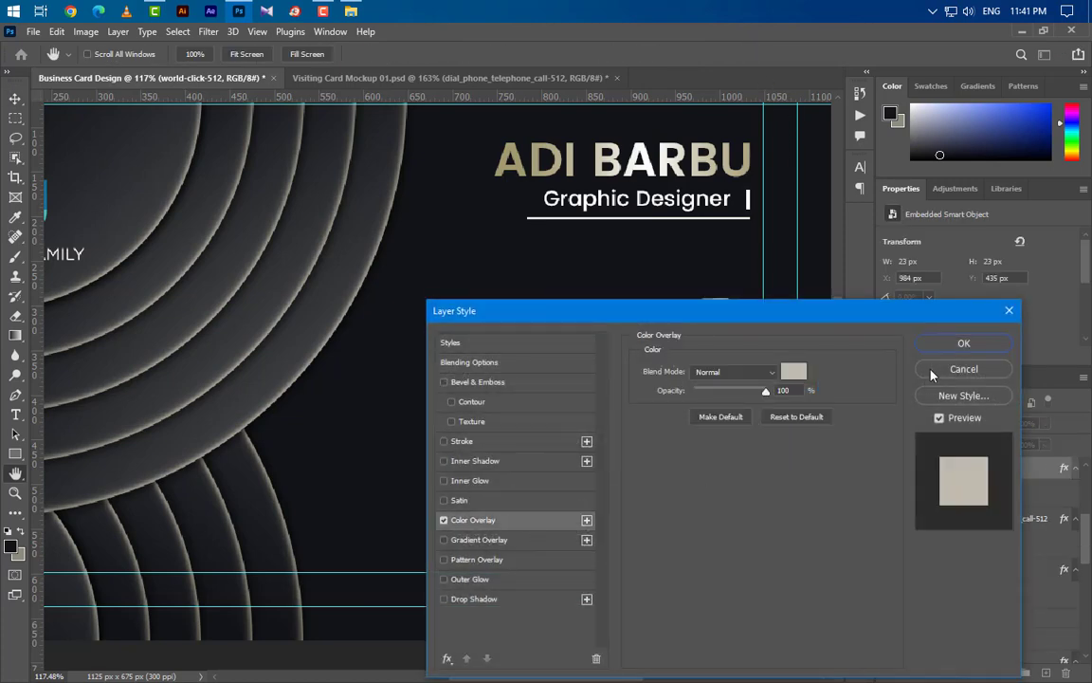
left_click(960, 343)
left_click_drag(1022, 528, 1066, 674)
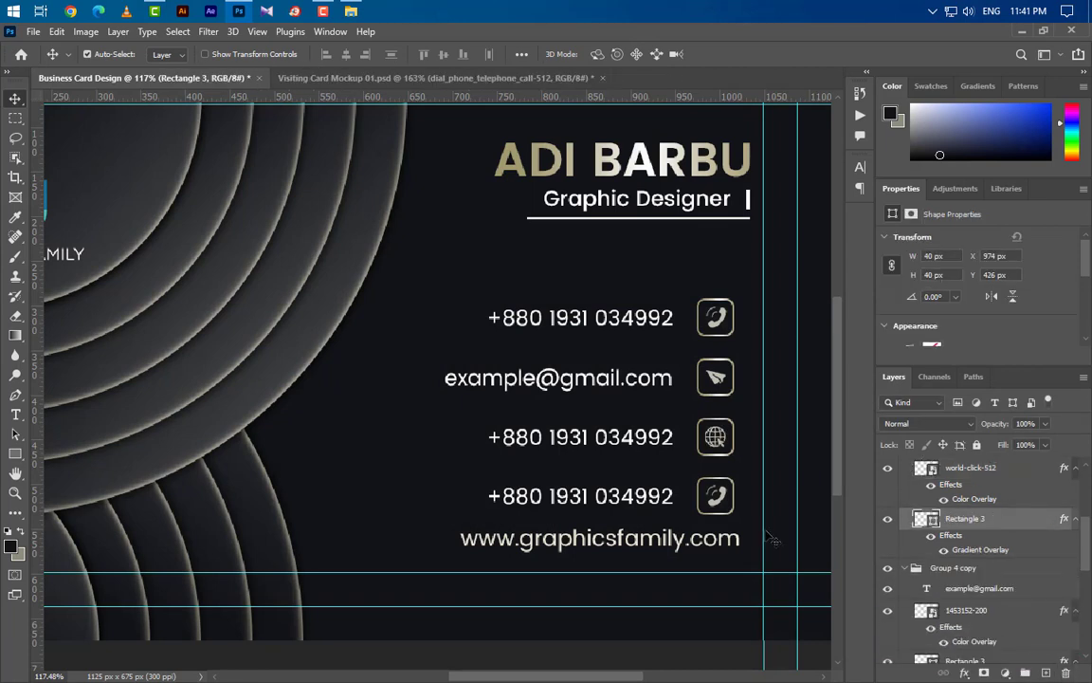
left_click_drag(663, 555, 599, 447)
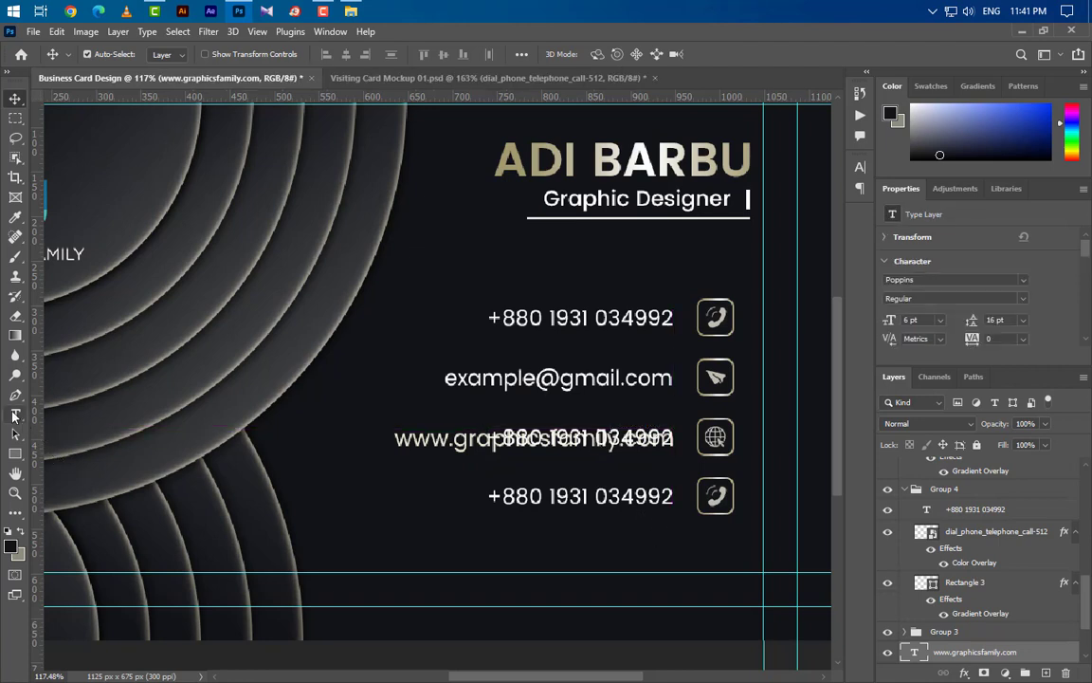
key("t")
left_click_drag(395, 439, 674, 439)
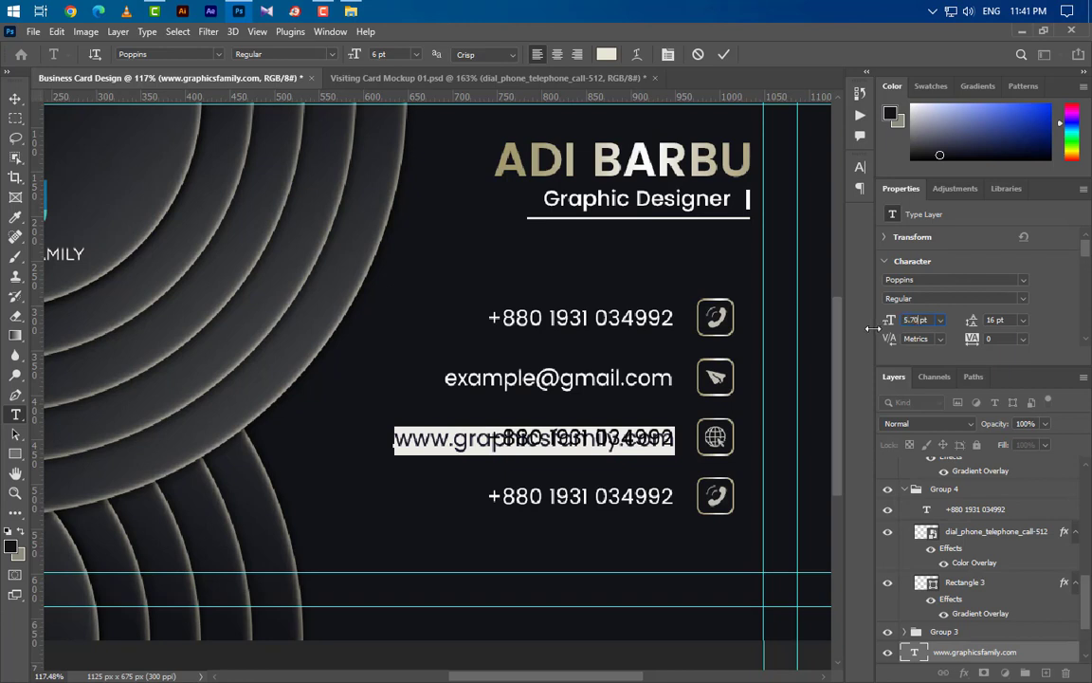
key("Return")
left_click(722, 54)
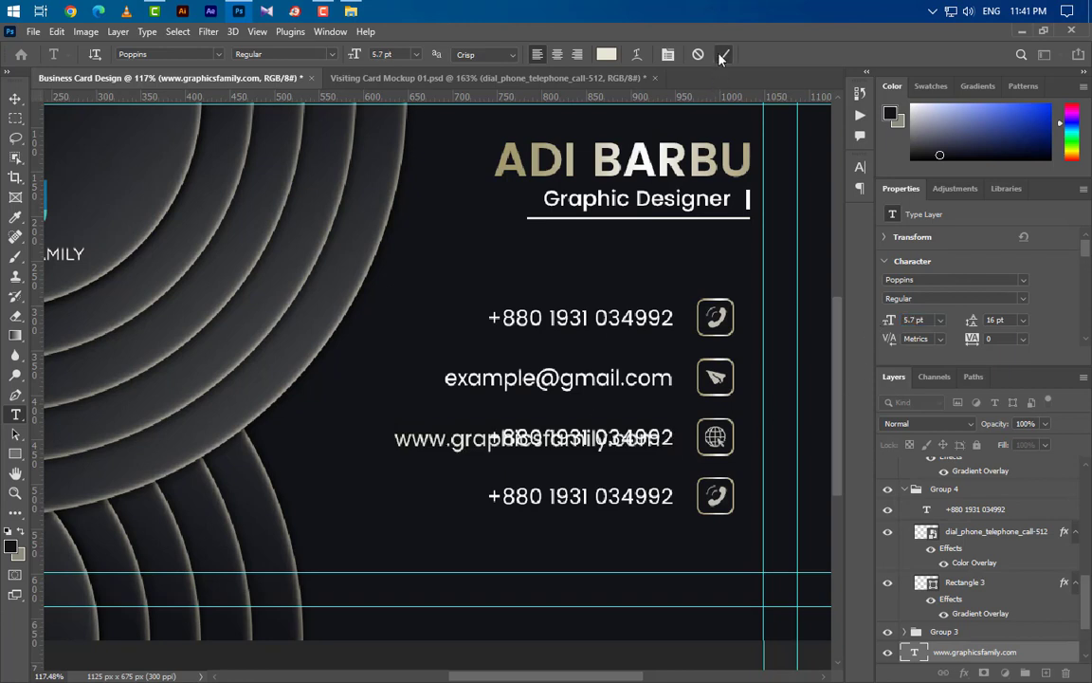
- Nudge the website text up into alignment and delete the third row's phone number
key("ctrl+t")
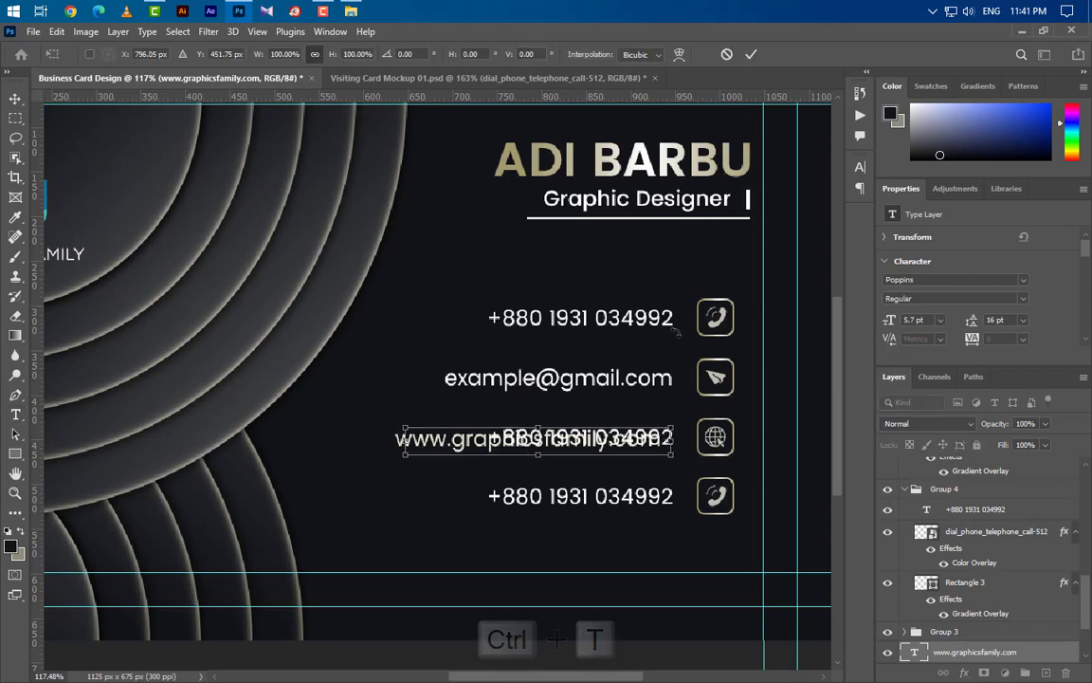
key("Up")
left_click(751, 55)
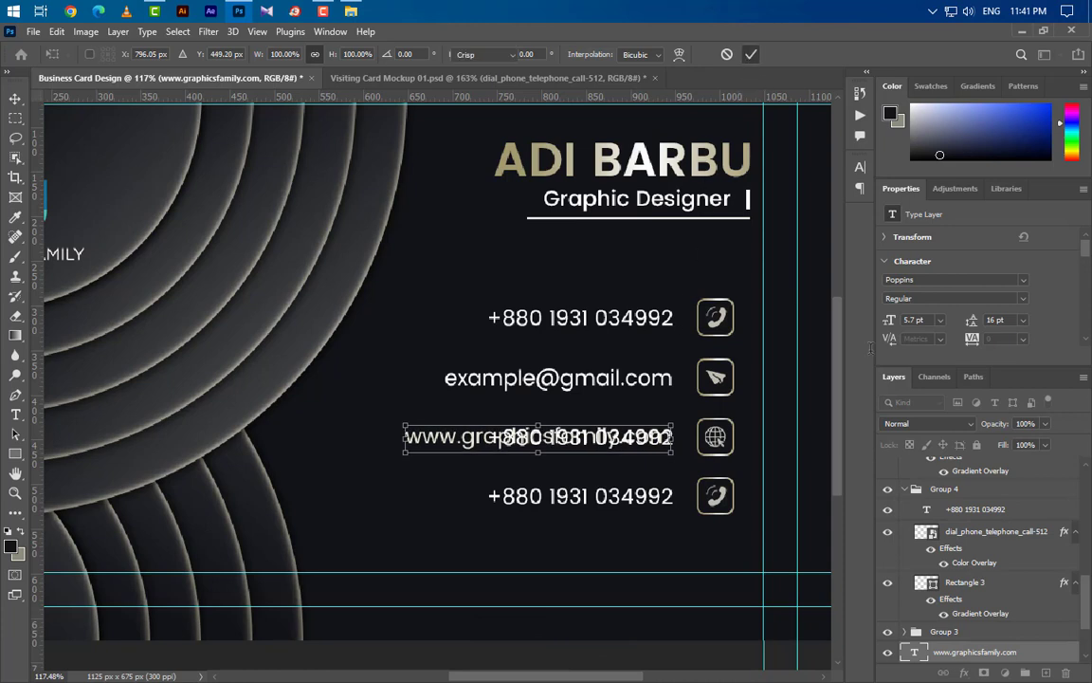
scroll(1021, 559, "down", 3)
left_click_drag(1057, 559, 1066, 673)
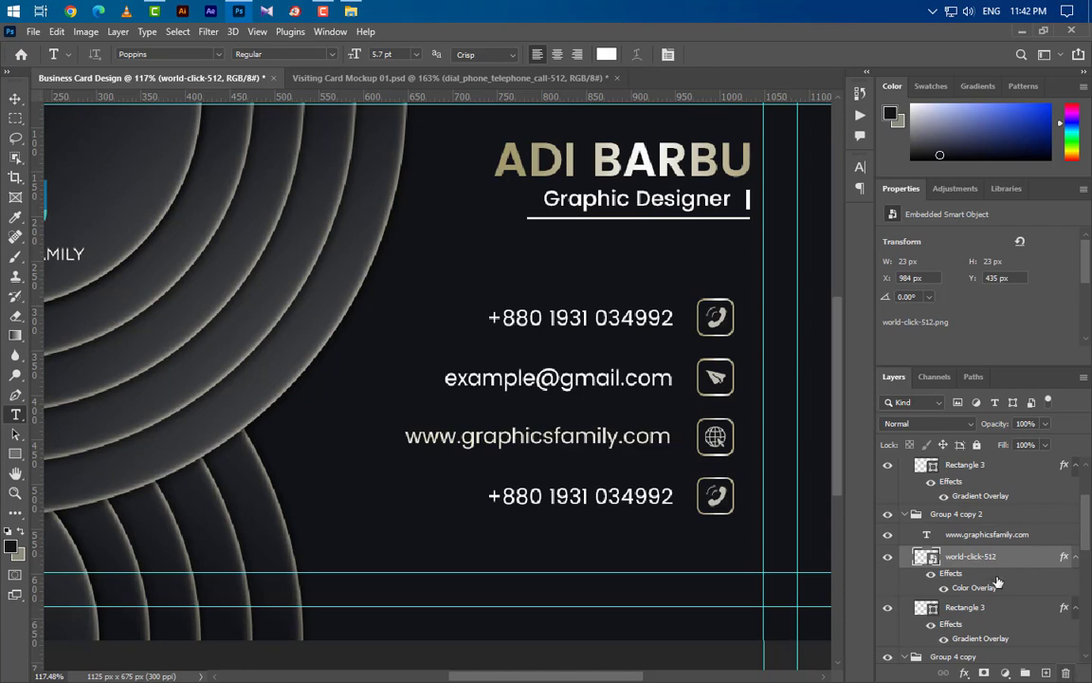
left_click(15, 98)
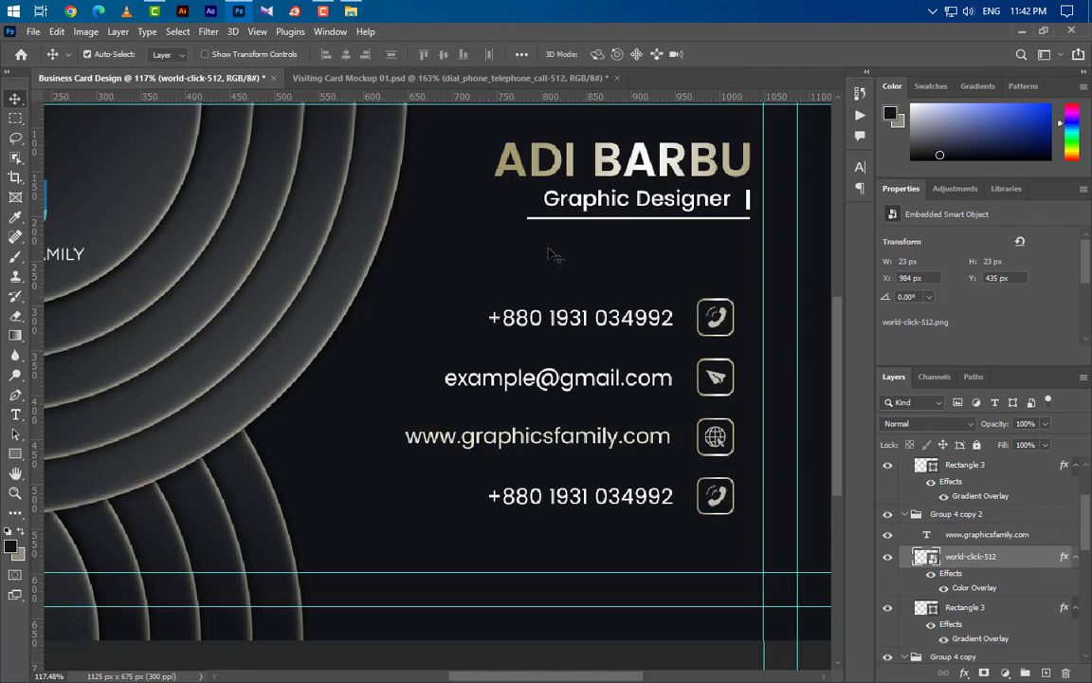
left_click(728, 500)
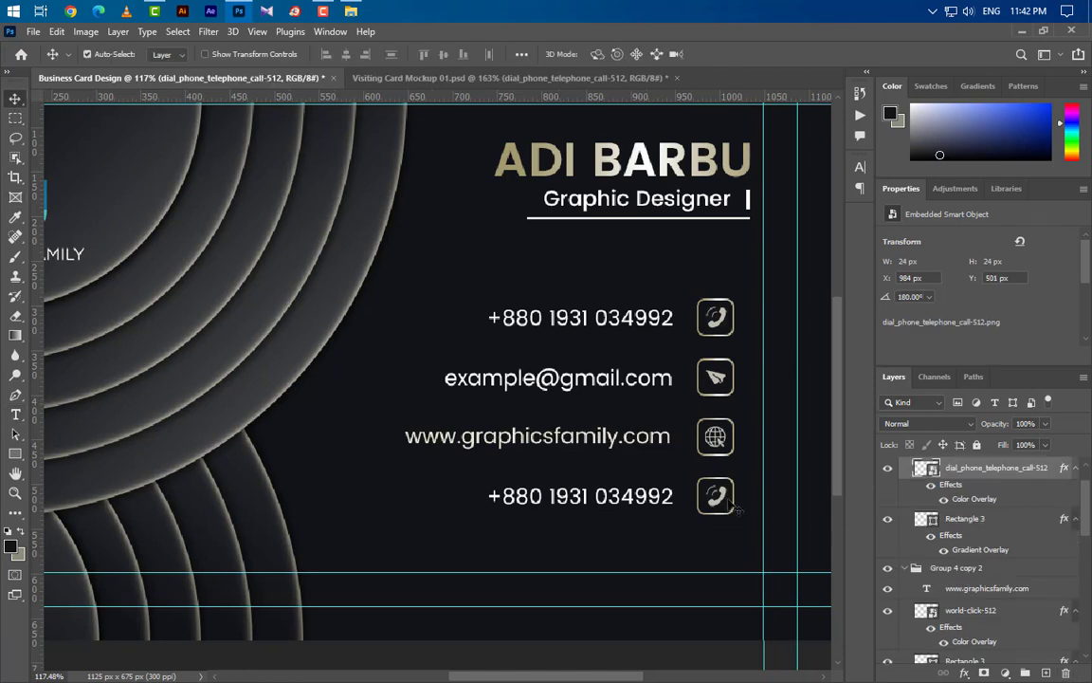
- Place the location-24-512 pin icon and scale it into the fourth frame
left_click(351, 10)
left_click_drag(497, 223, 597, 455)
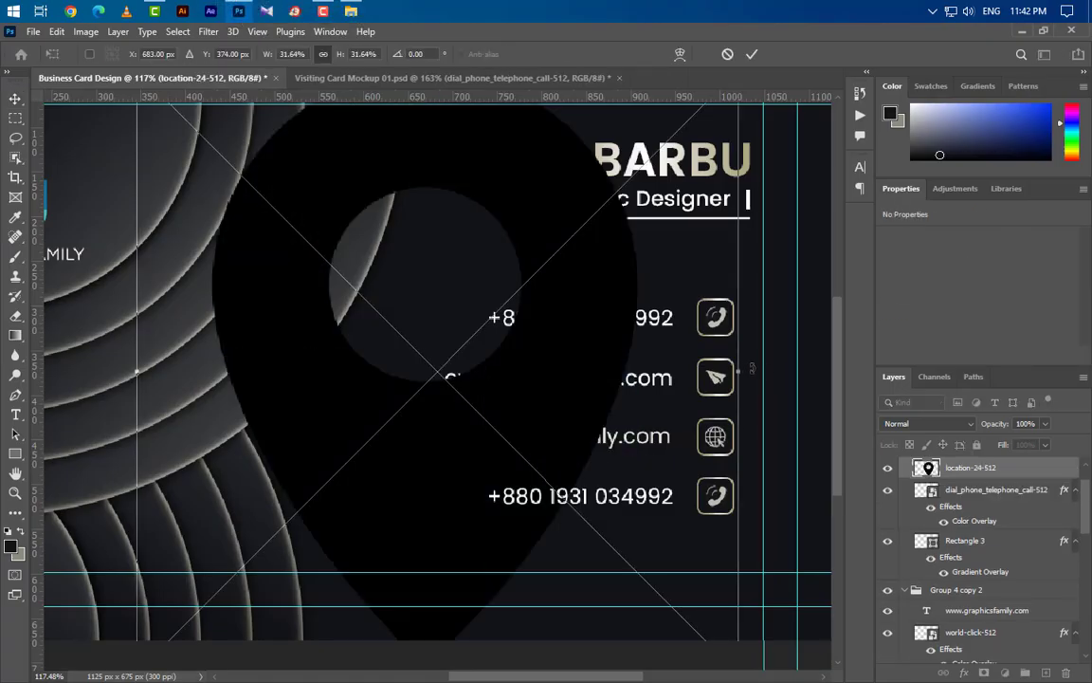
left_click_drag(740, 368, 727, 258)
left_click_drag(149, 370, 712, 496)
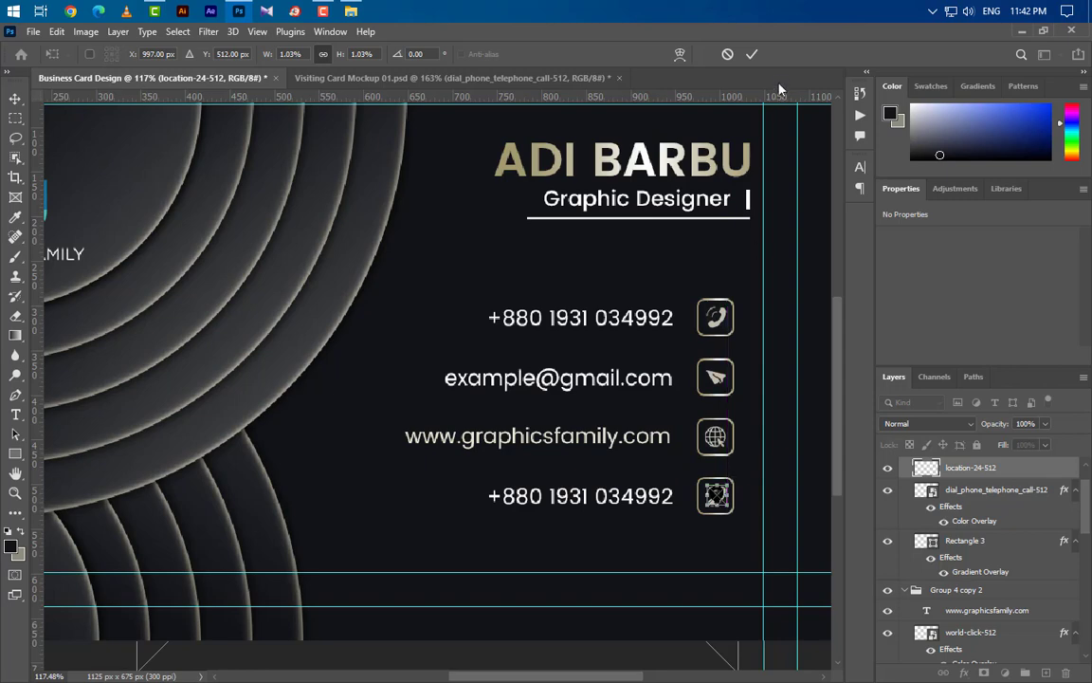
left_click(751, 55)
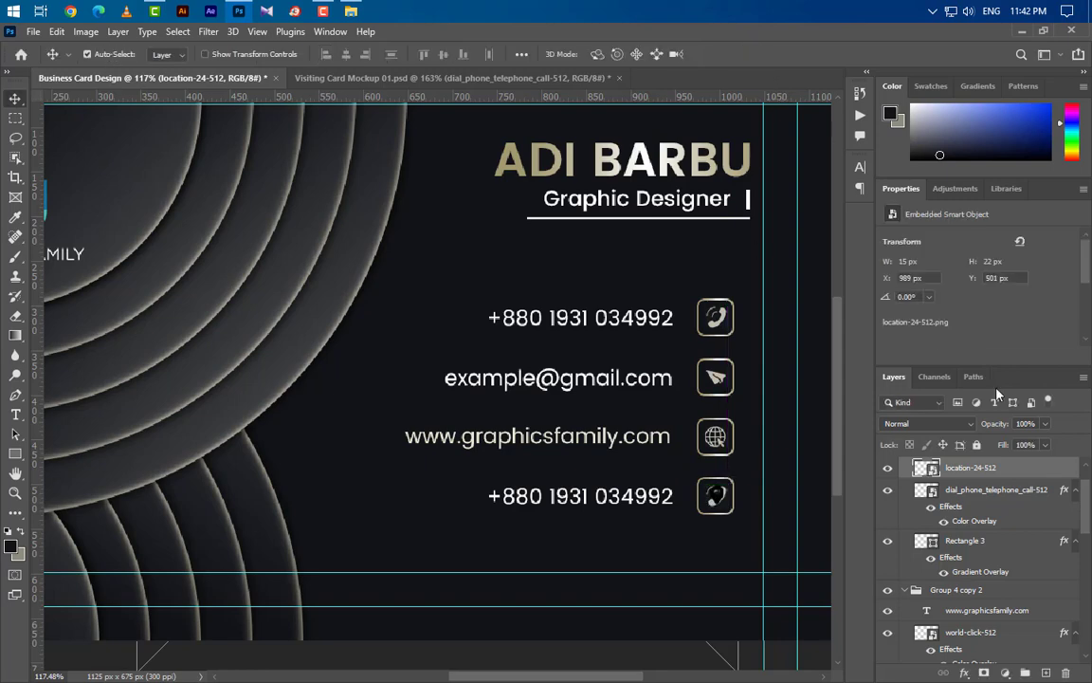
- Add a Color Overlay to the location pin and delete the fourth row's phone icon
double_click(1029, 474)
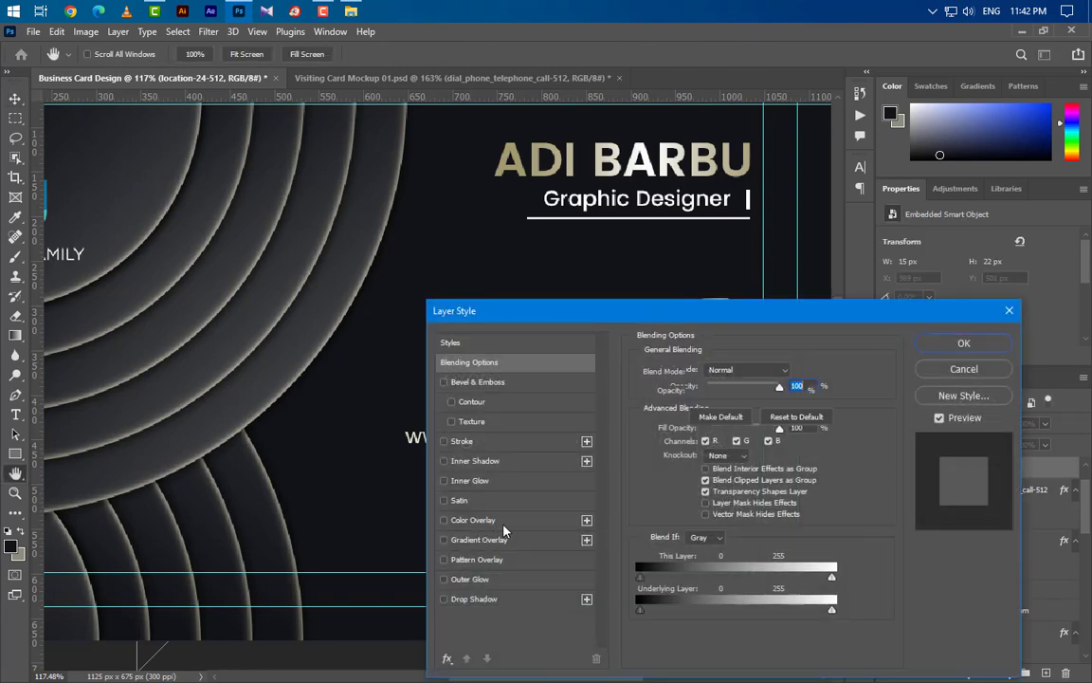
left_click(472, 520)
left_click(964, 343)
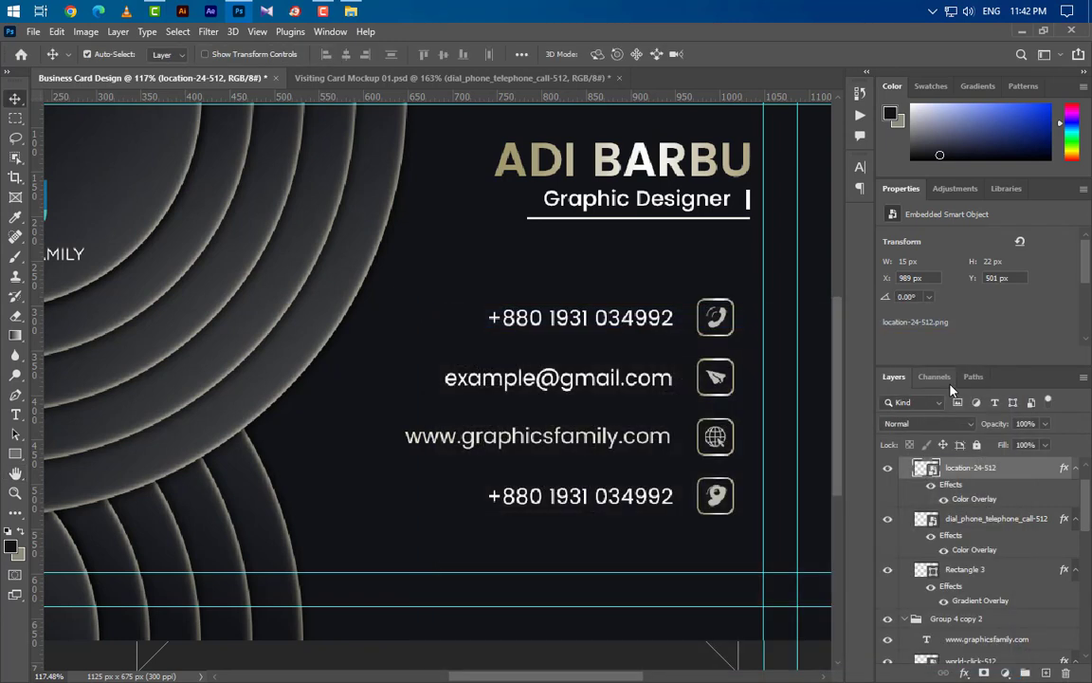
left_click(996, 519)
left_click_drag(1024, 521, 1066, 673)
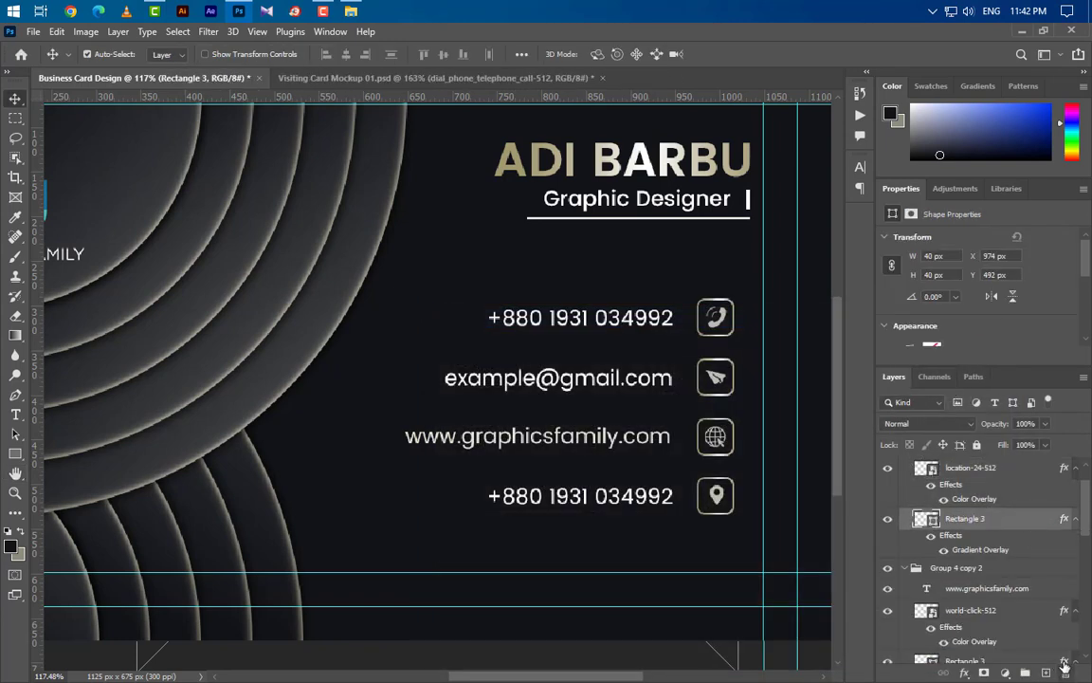
left_click(16, 414)
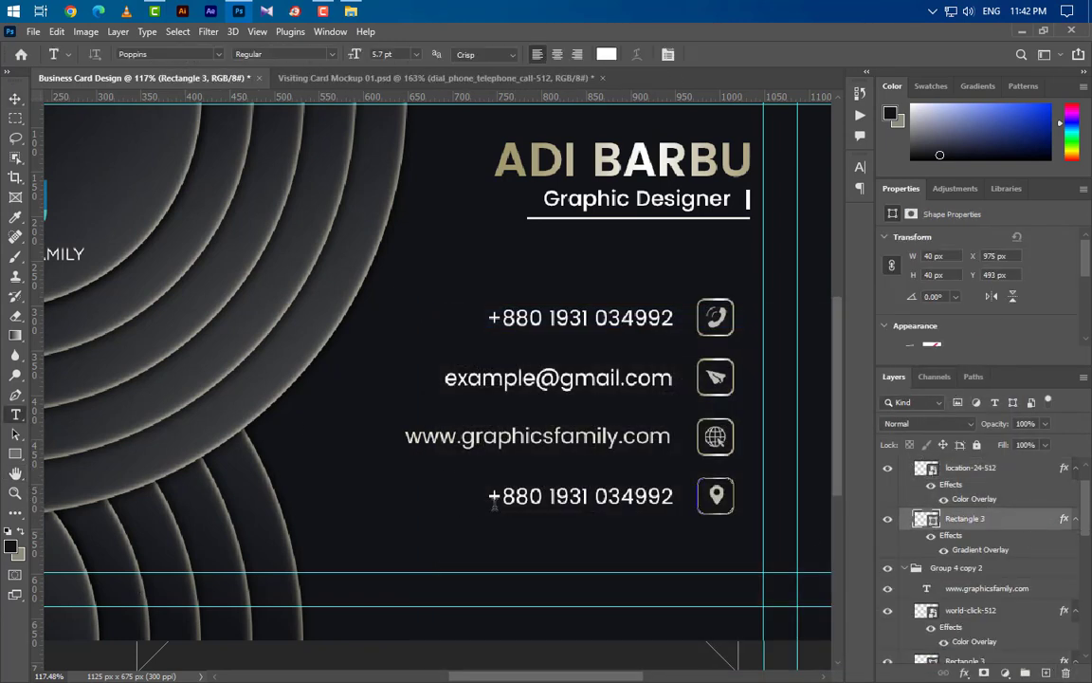
- Replace the bottom phone number with a sample street address and shift it beside the pin
left_click_drag(488, 493, 674, 495)
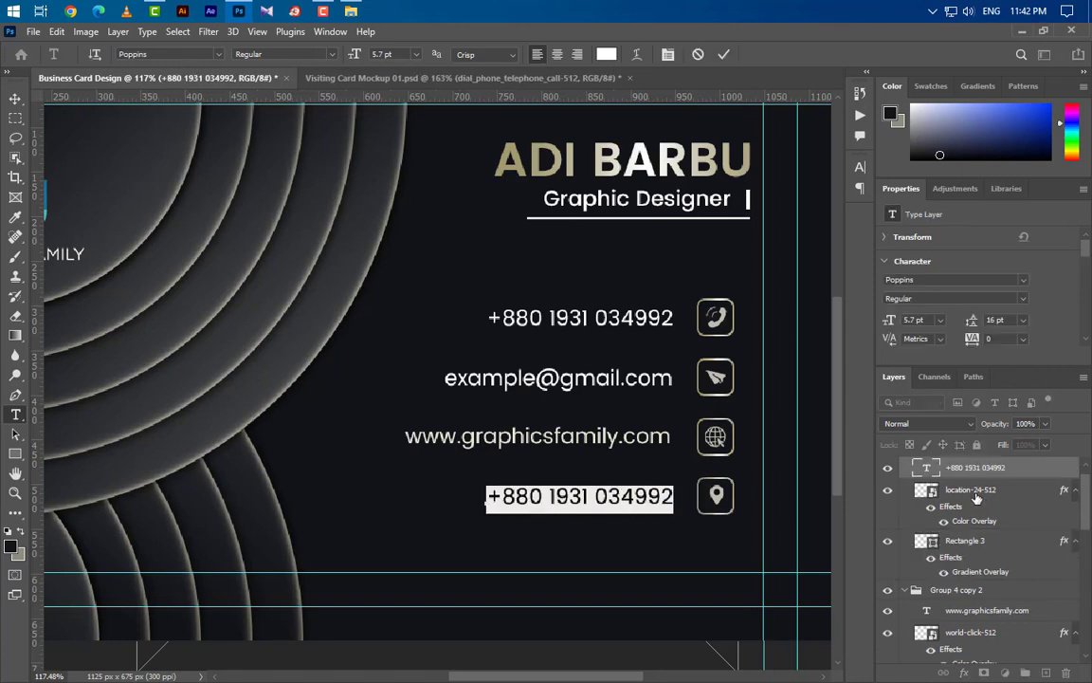
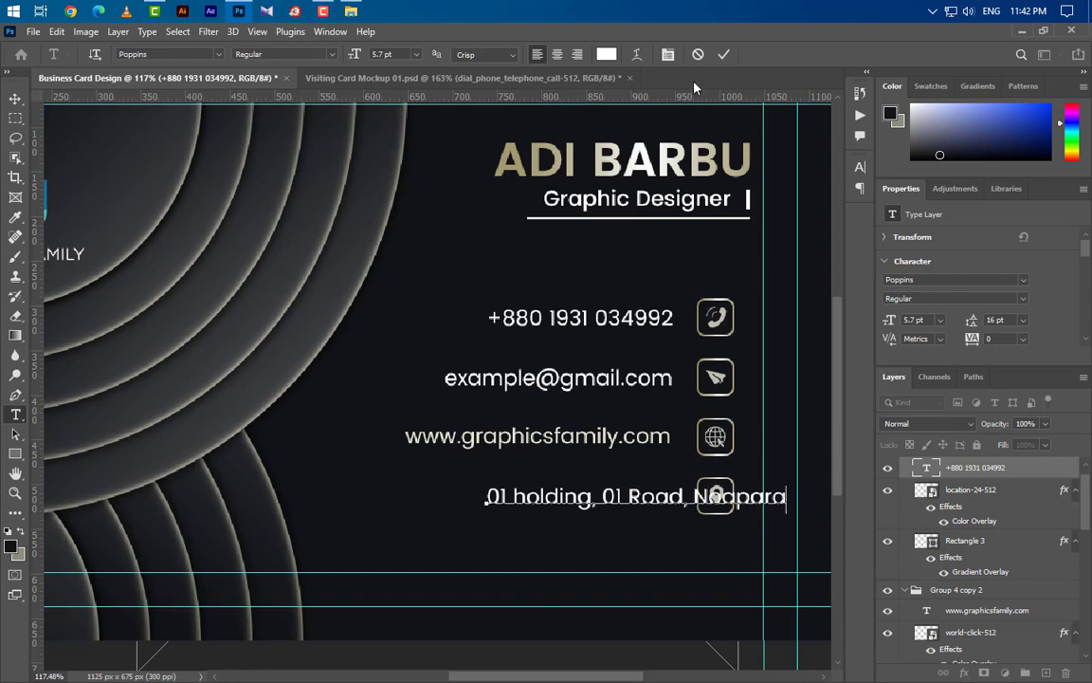
left_click(723, 55)
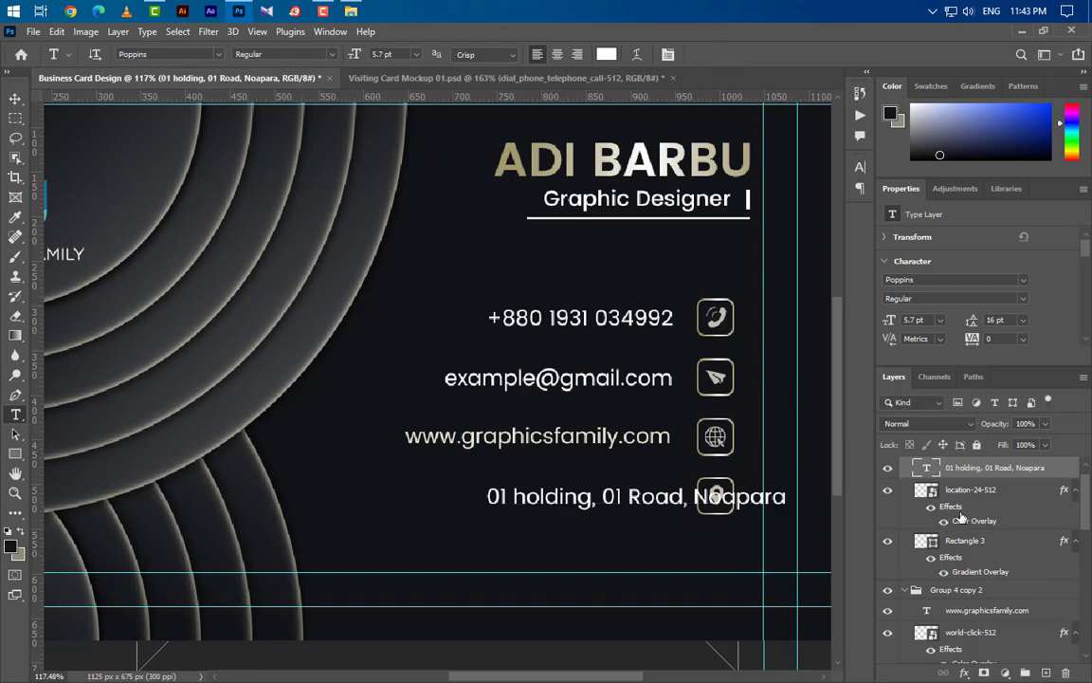
key("ctrl+t")
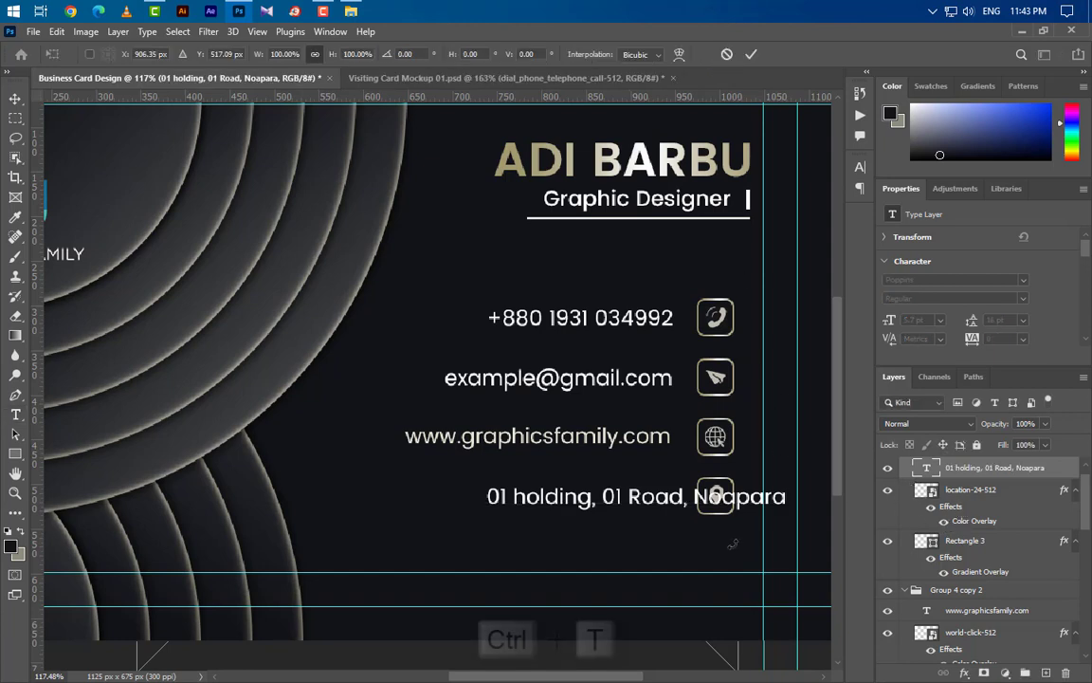
left_click_drag(753, 504, 642, 501)
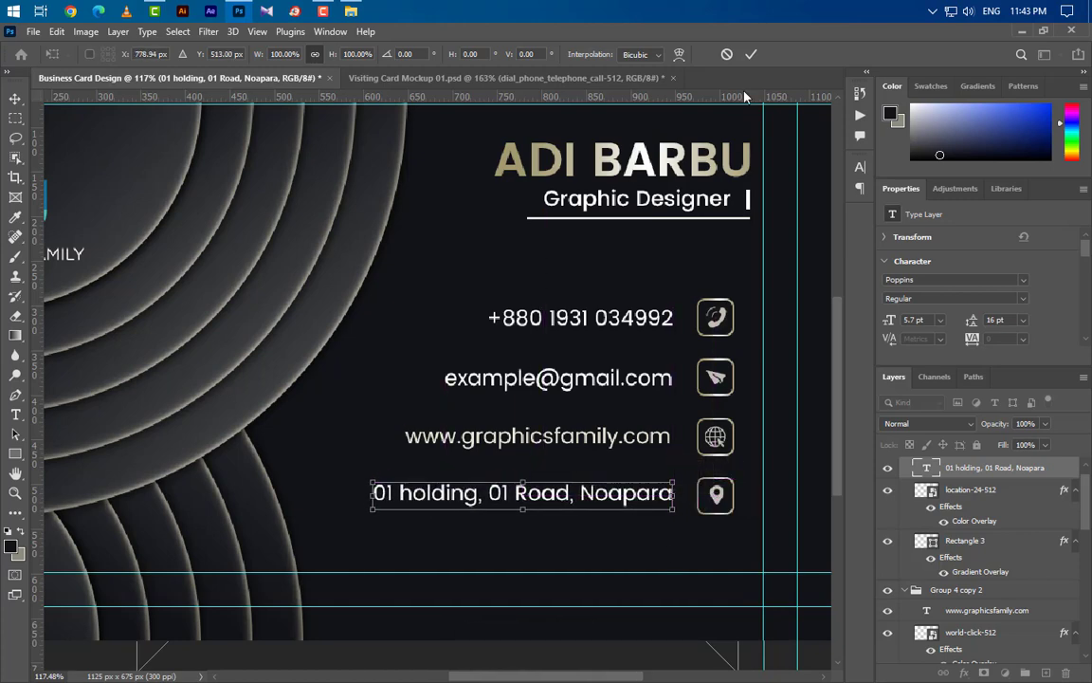
left_click(750, 55)
- Collapse the four Group 4 contact-row groups in the Layers panel
scroll(536, 431, "down", 3)
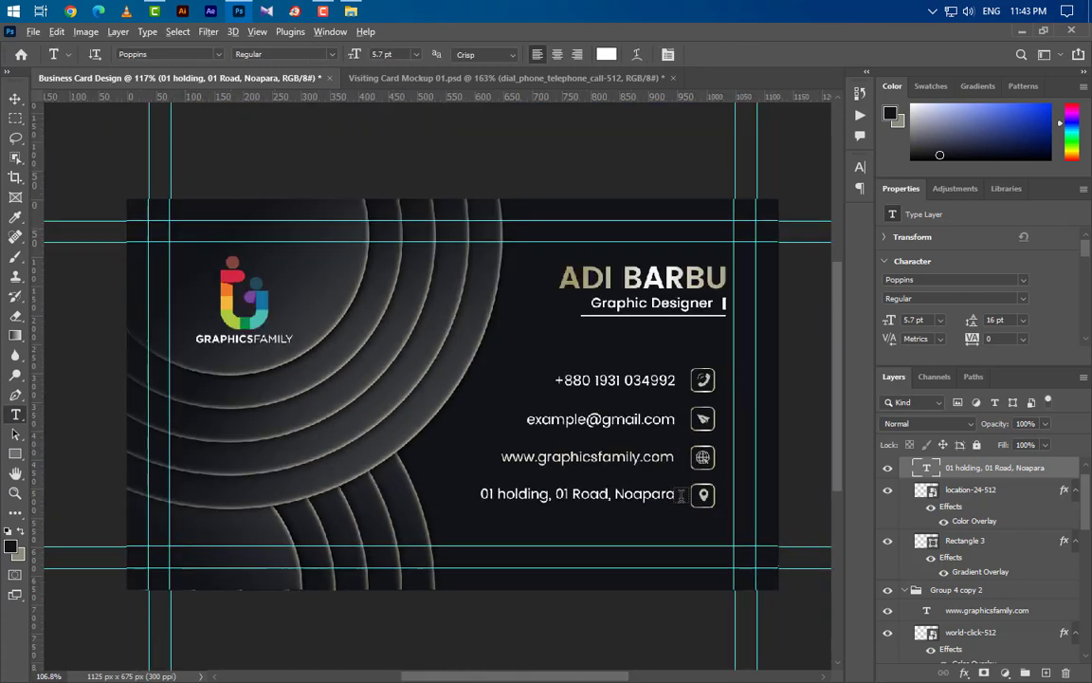
scroll(680, 495, "up", 2)
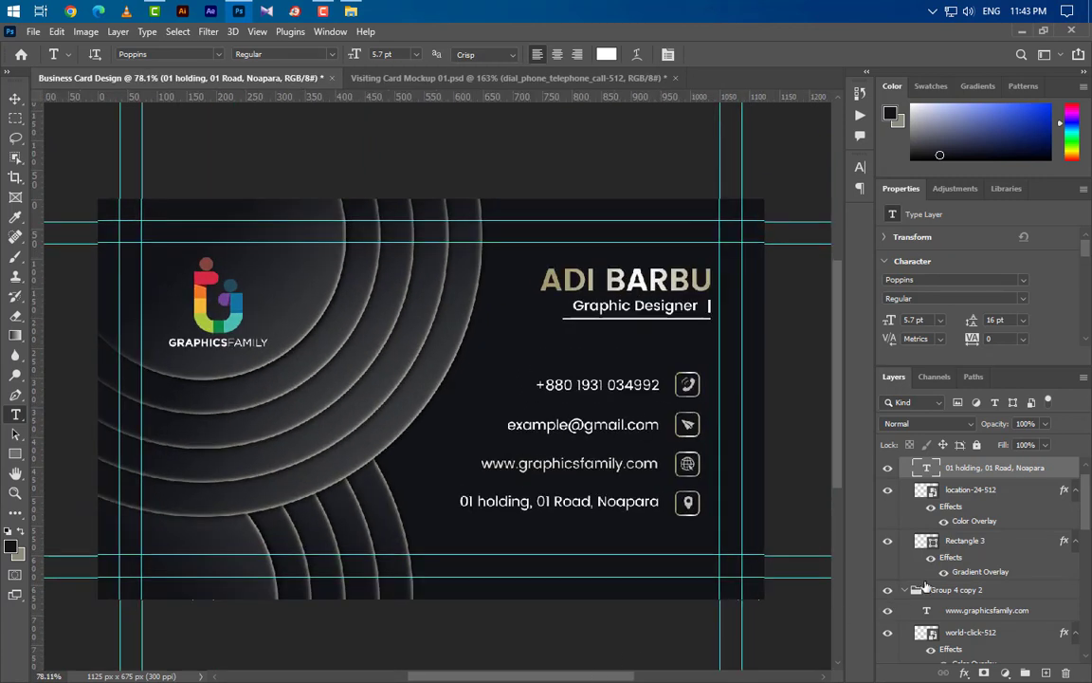
scroll(1001, 549, "up", 1)
left_click(904, 467)
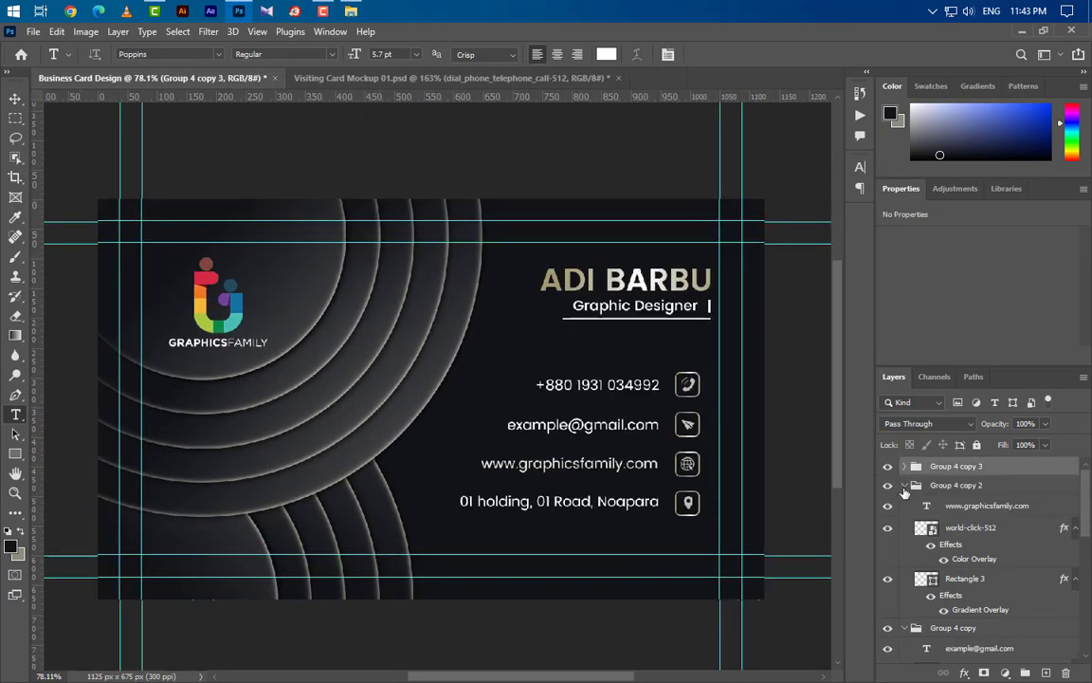
left_click(905, 485)
left_click(905, 504)
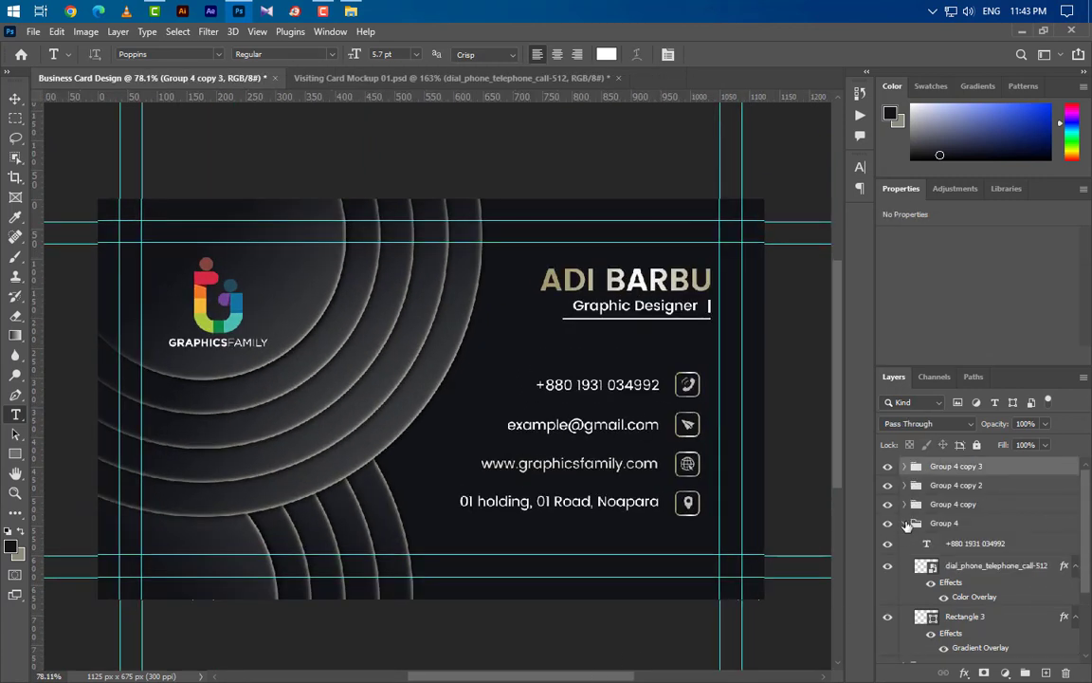
left_click(906, 524)
- Group the four contact rows together and move them lower on the card
left_click(964, 527)
left_click(993, 508, "ctrl")
left_click(996, 483, "ctrl")
left_click(997, 469, "ctrl")
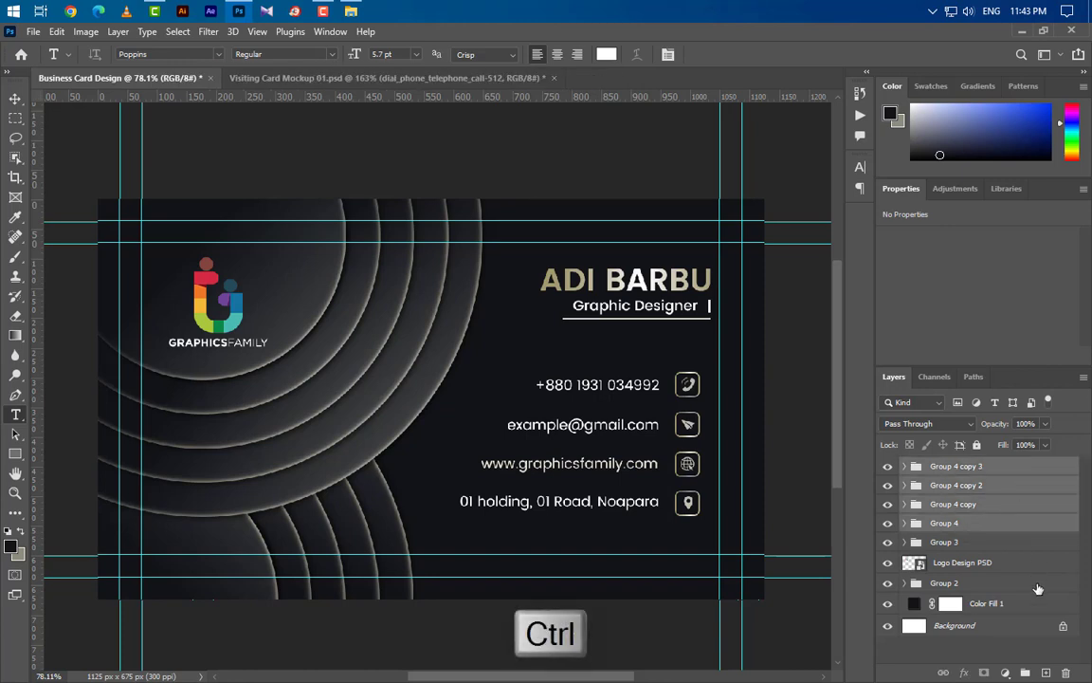
left_click(1027, 673)
key("ctrl+t")
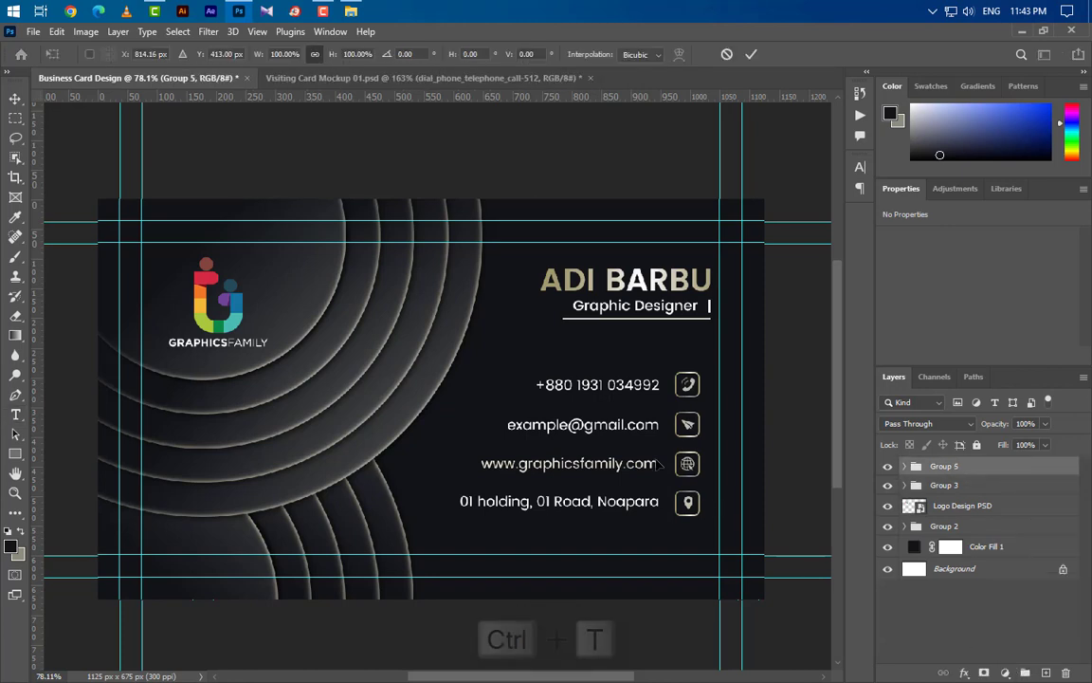
mouse_move(652, 466)
left_mouse_down()
mouse_move(670, 491)
mouse_move(651, 484)
left_mouse_up()
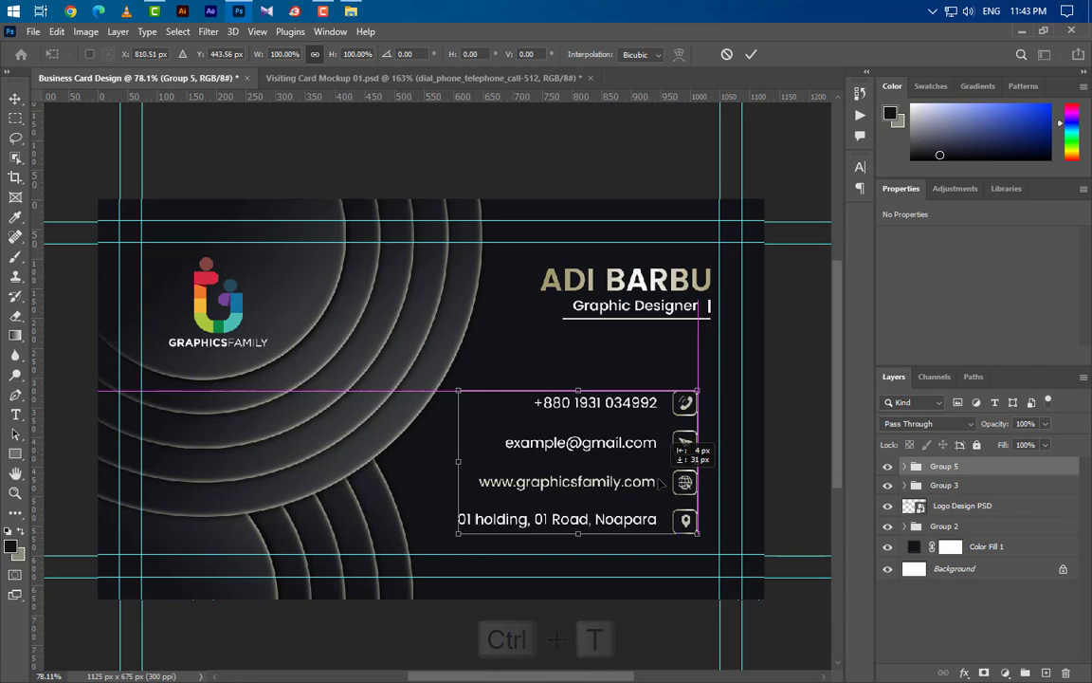
left_click(753, 55)
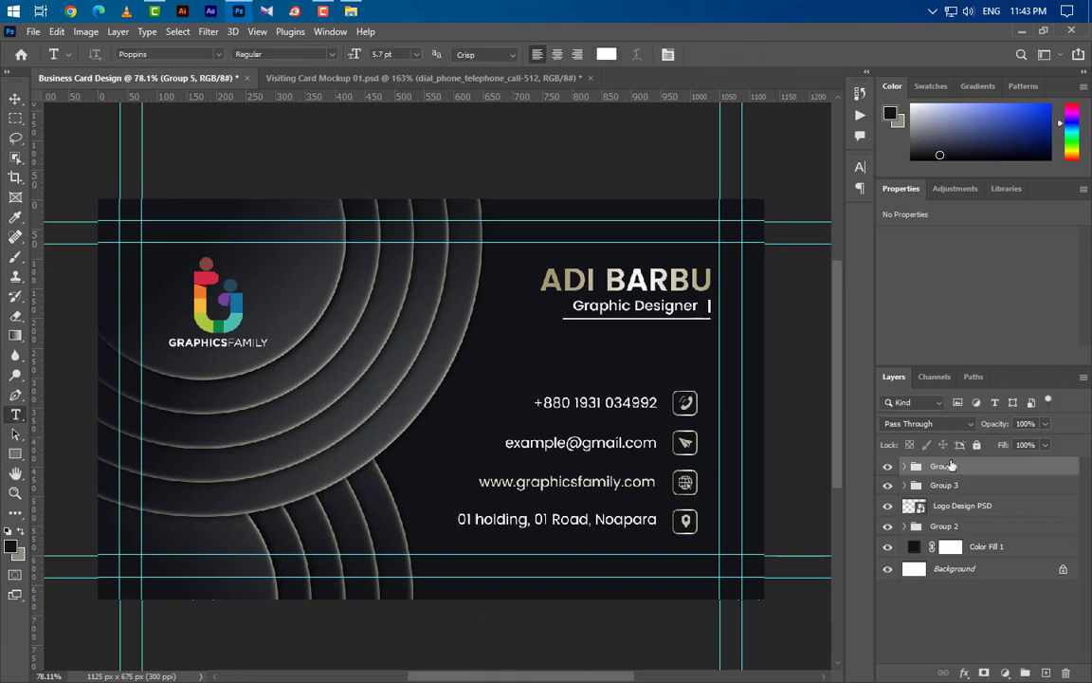
- Nudge the name and title block slightly left and down, then bring up the mockup document
left_click(949, 488)
key("ctrl+t")
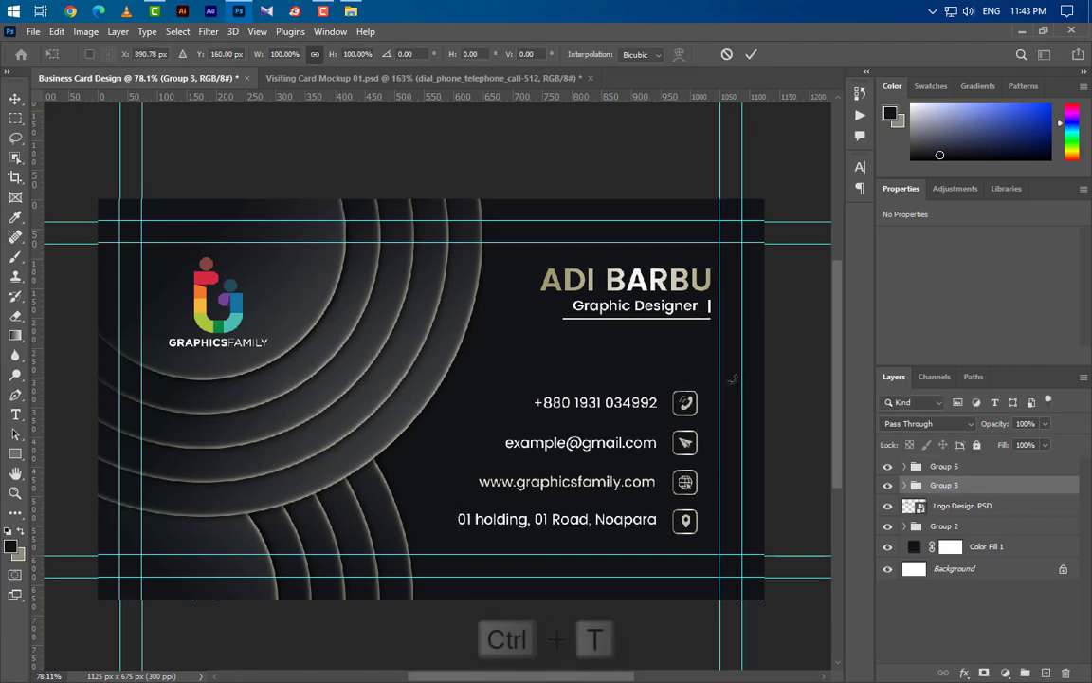
left_click_drag(683, 297, 670, 301)
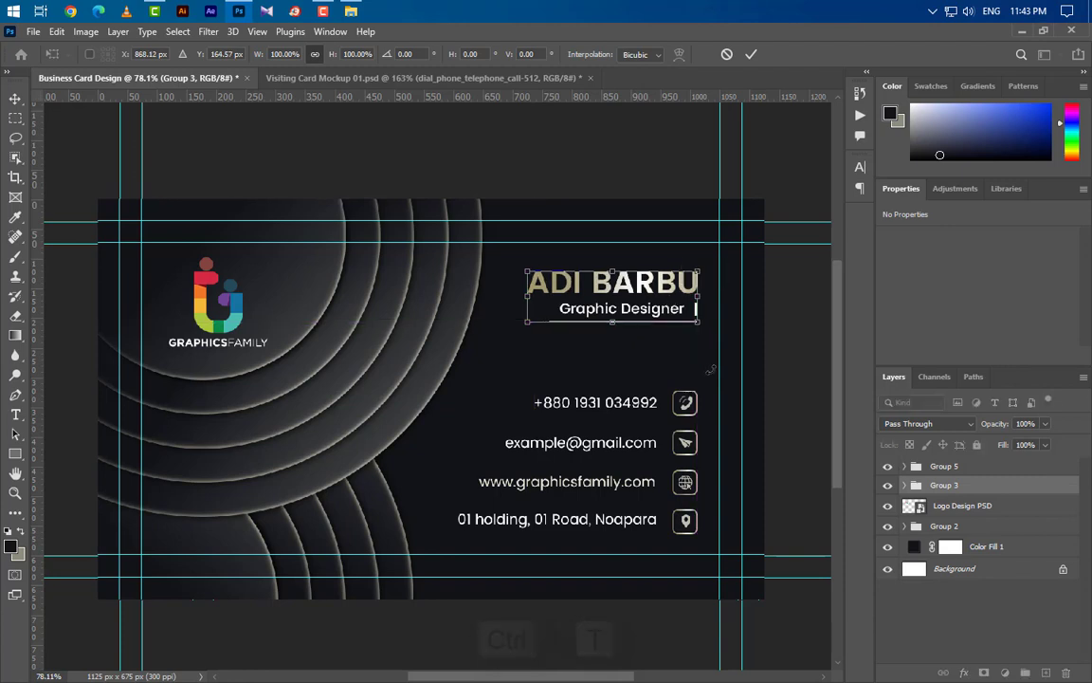
key("Return")
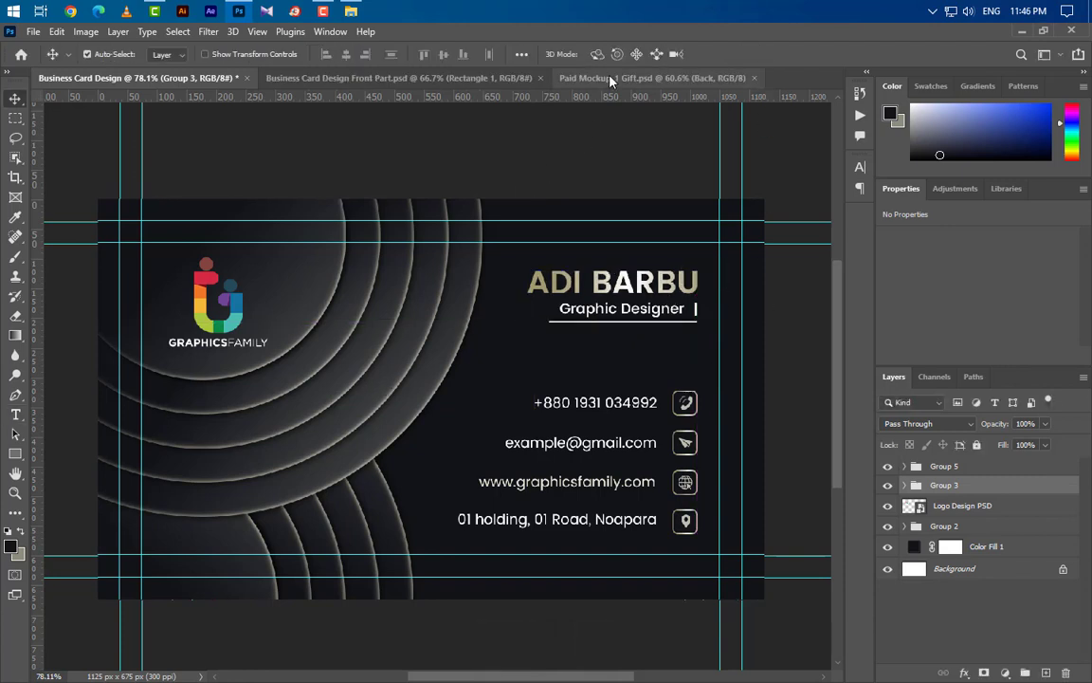
left_click(607, 77)
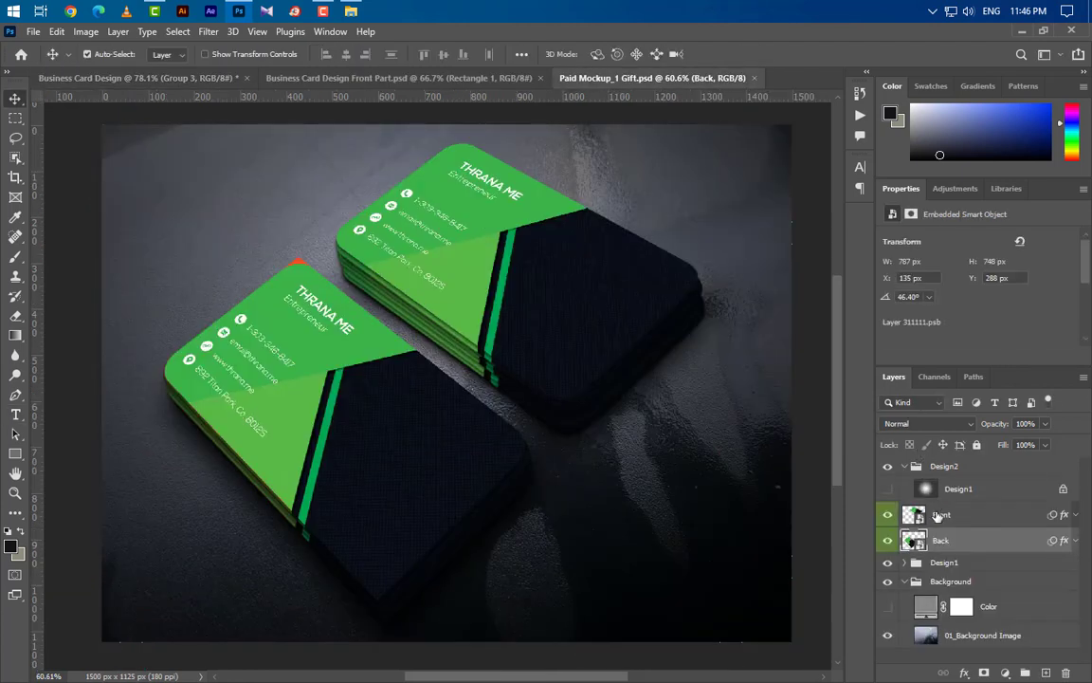
- Open the front card smart object and stamp a merged copy of the front design
double_click(918, 516)
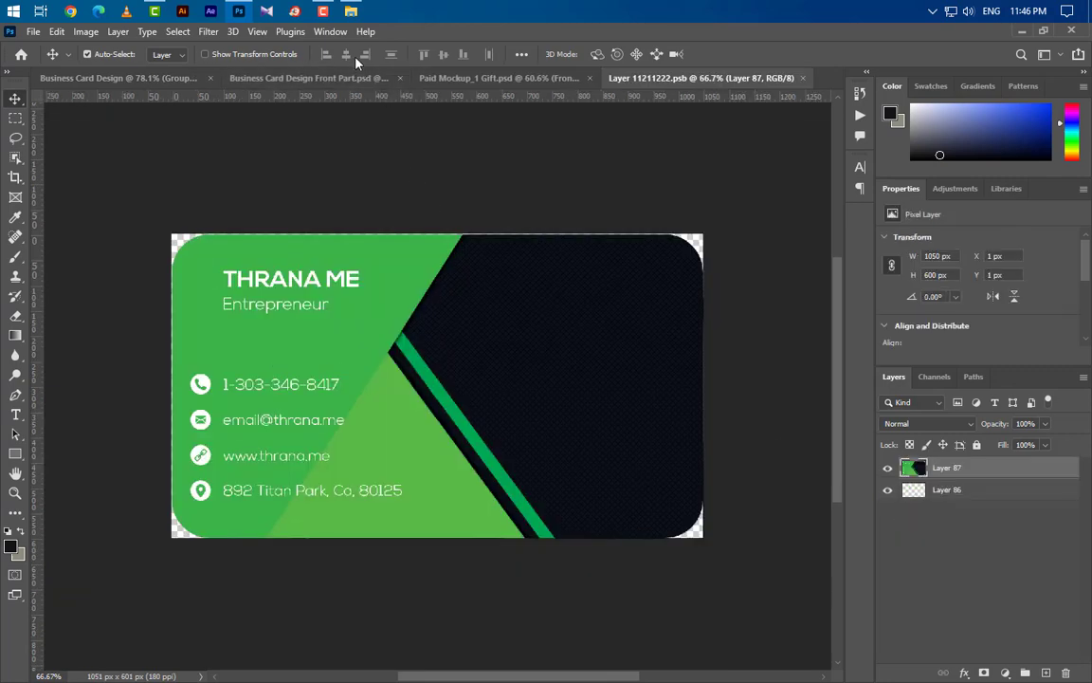
left_click(355, 78)
left_click(991, 466)
key("ctrl+shift+alt+e")
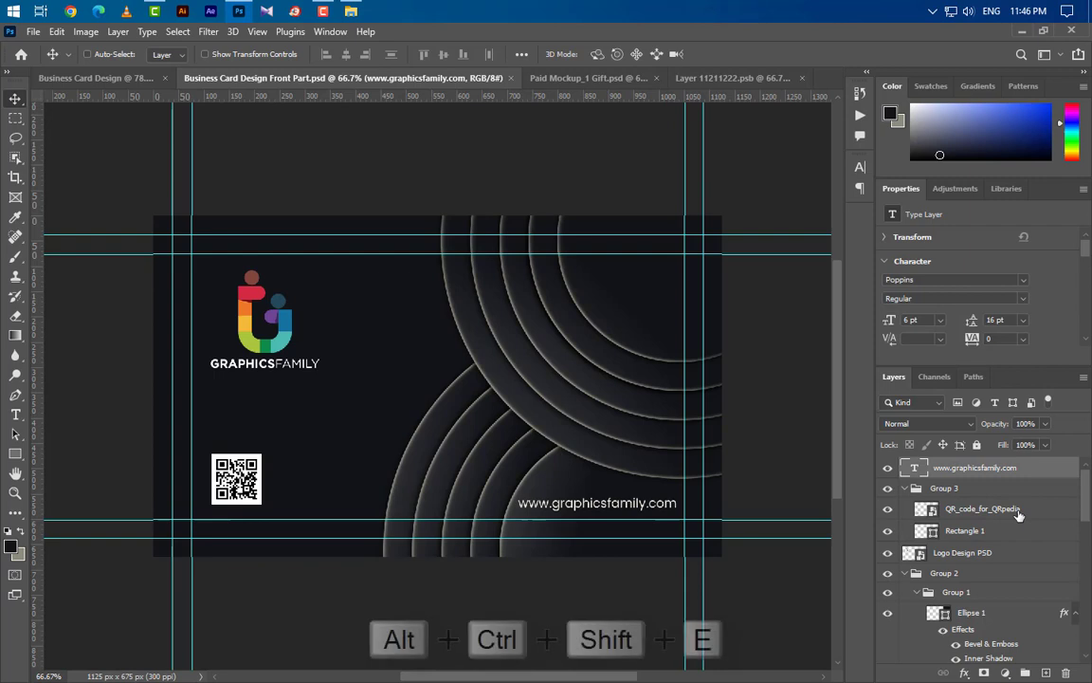
- Place the merged front design centred over the green card artwork and save it
left_click_drag(465, 445, 524, 296)
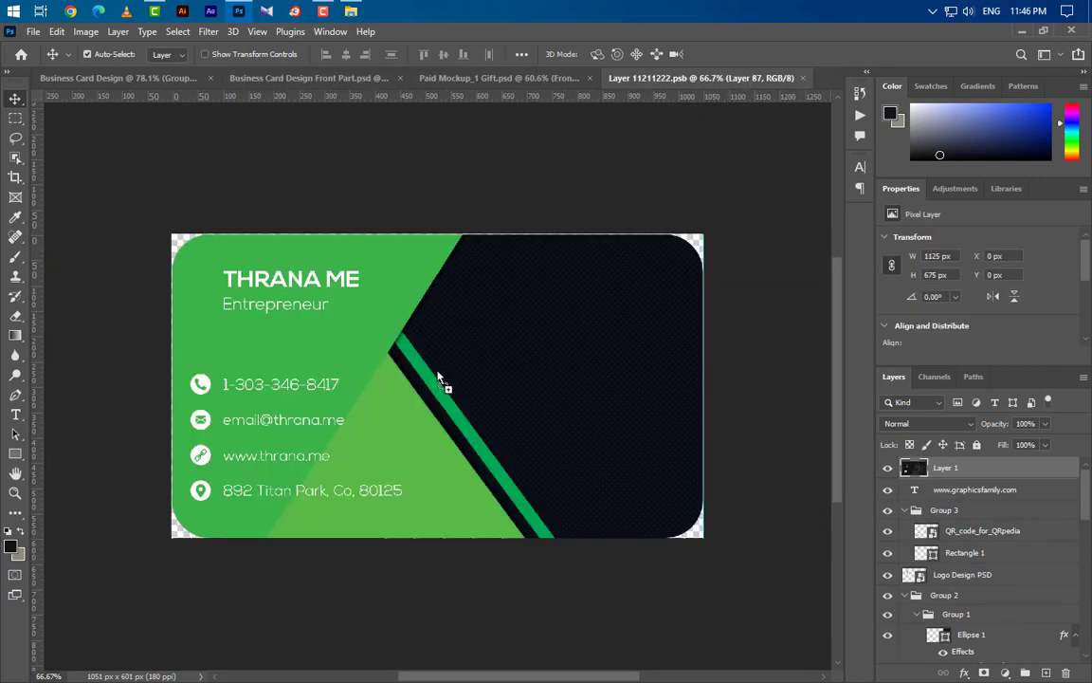
left_click_drag(439, 378, 437, 377)
key("ctrl+a")
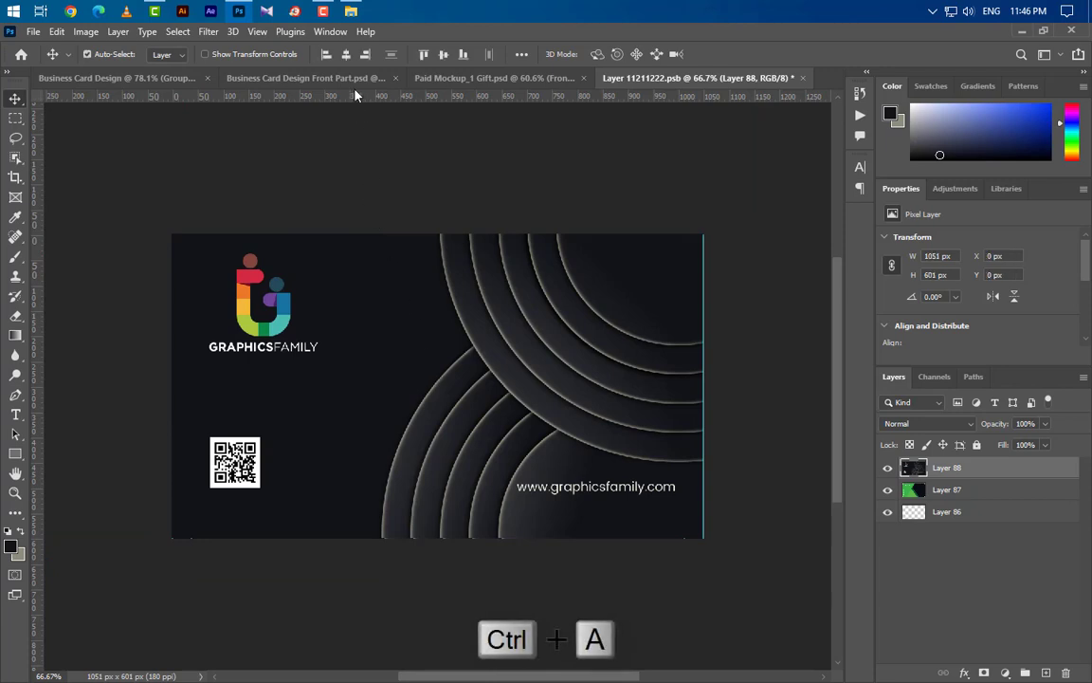
left_click(347, 56)
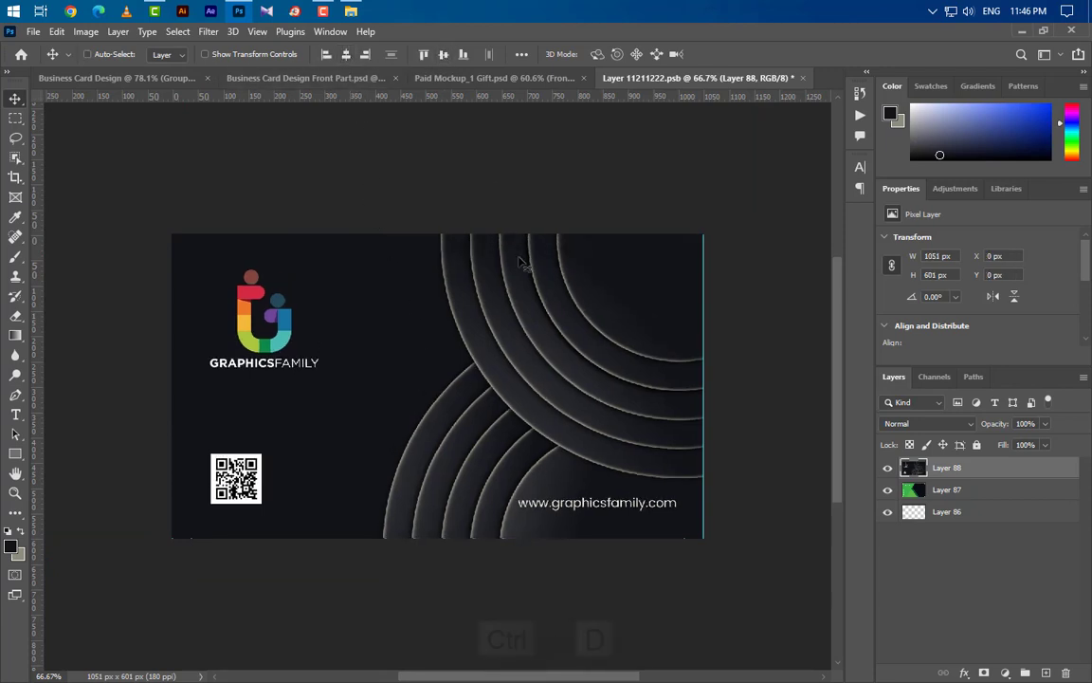
key("ctrl+d")
left_click(803, 80)
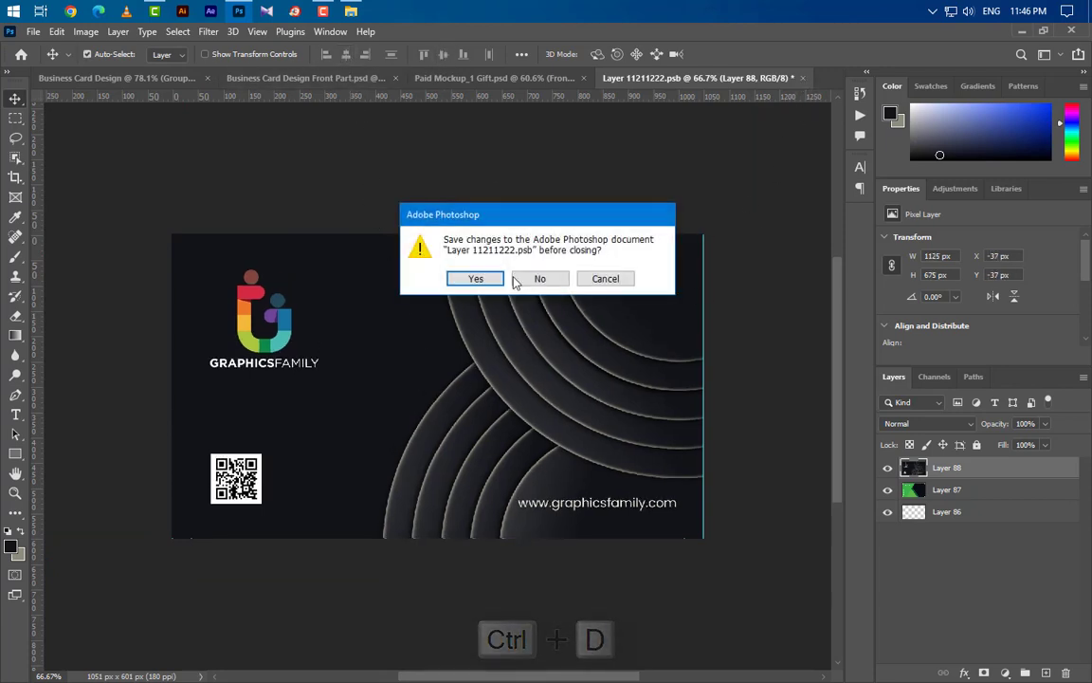
left_click(458, 280)
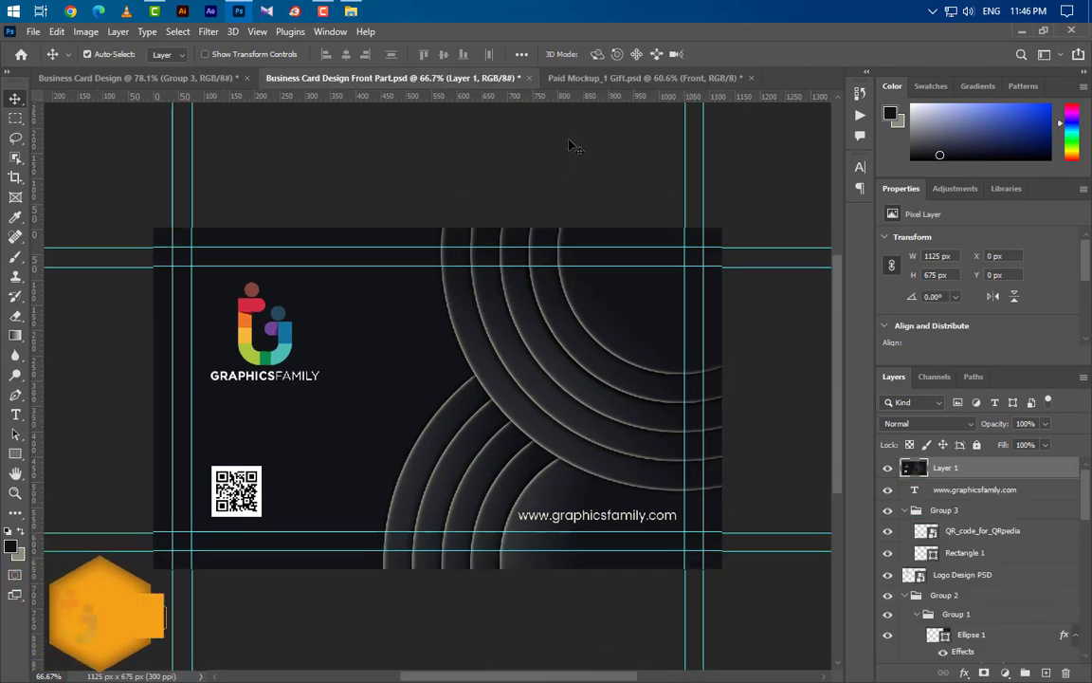
left_click(601, 84)
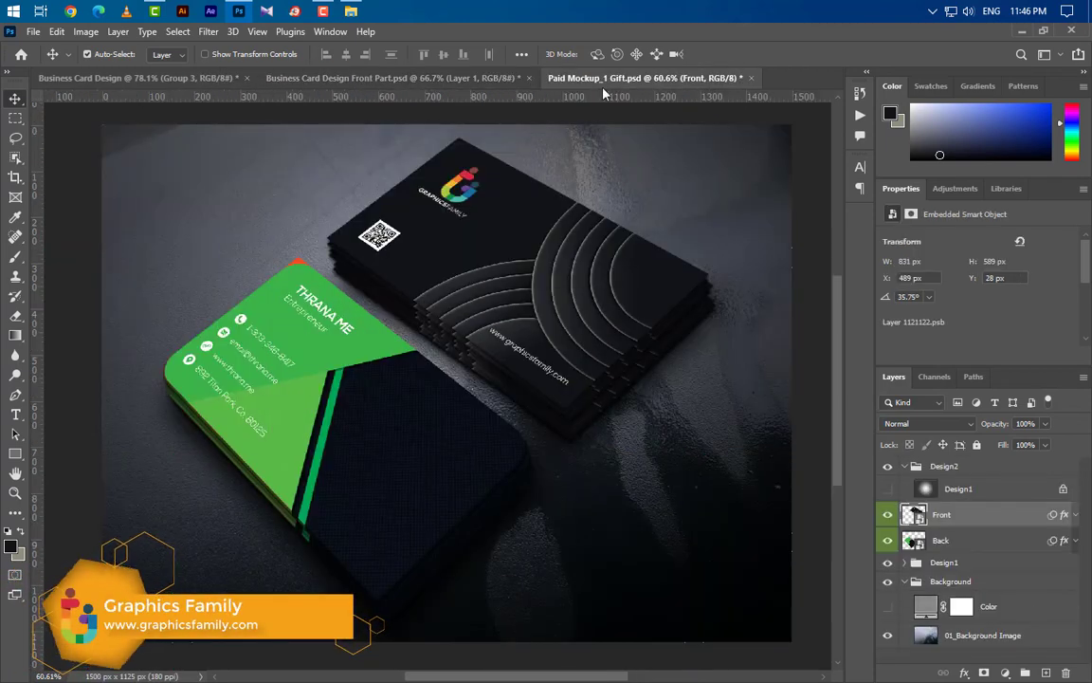
left_click(922, 540)
- Open the back card smart object and stamp a merged copy of the contact-side design from Group 5
double_click(916, 540)
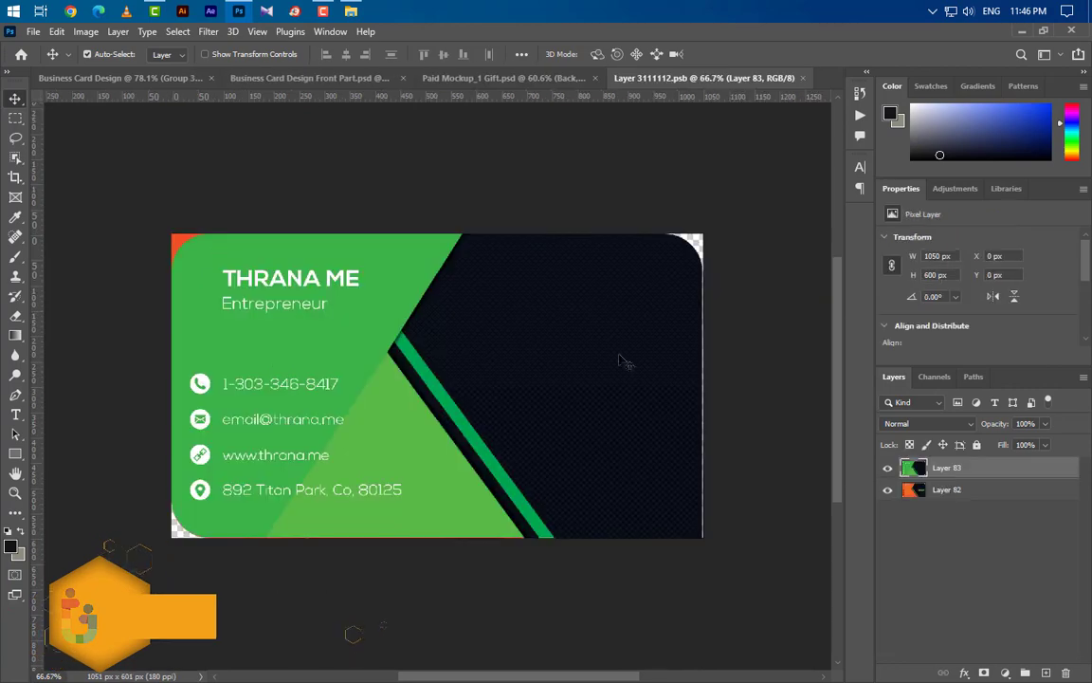
left_click(115, 76)
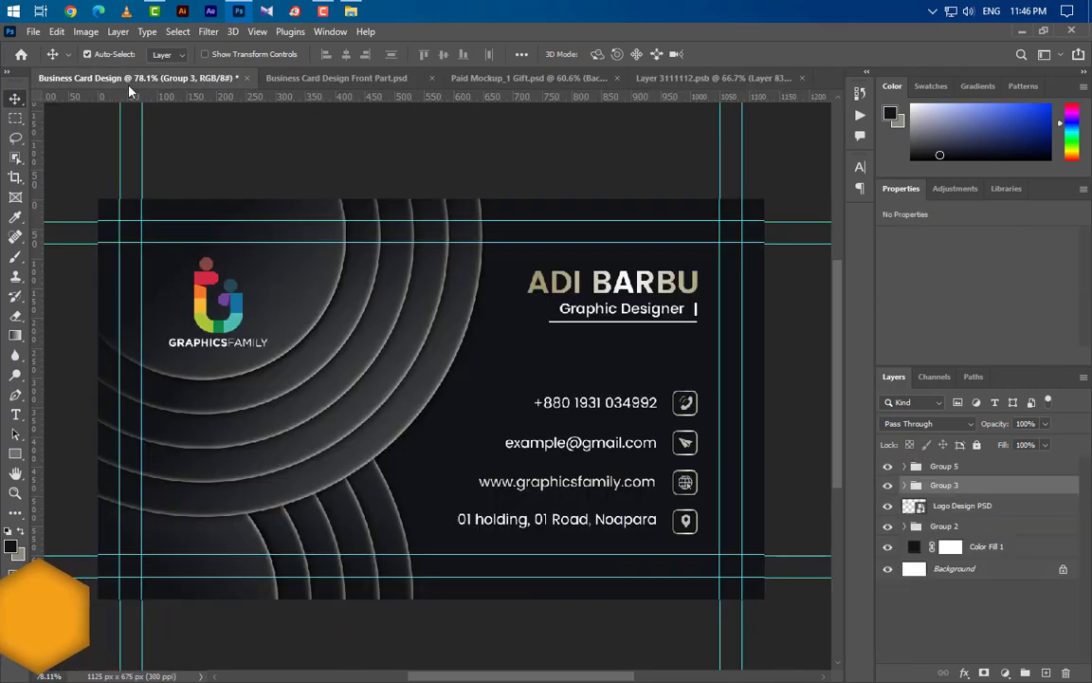
left_click(984, 469)
key("ctrl+alt+shift+e")
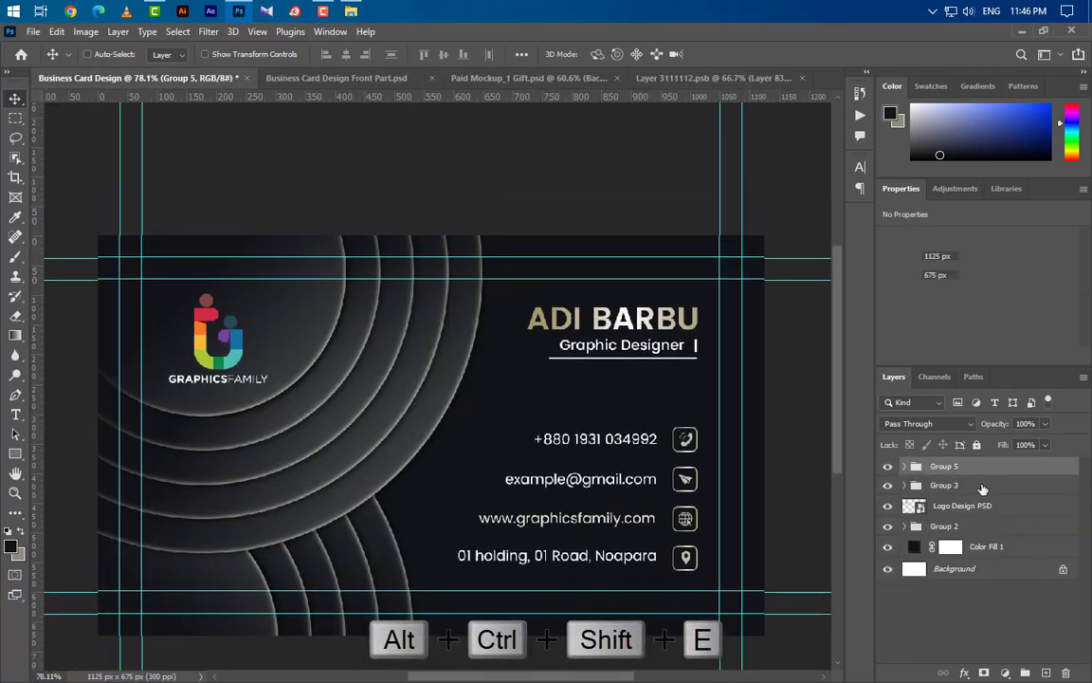
- Place the merged design centred horizontally and vertically in the back artwork and save it
left_click_drag(485, 341, 666, 126)
left_click_drag(444, 400, 446, 408)
key("ctrl+a")
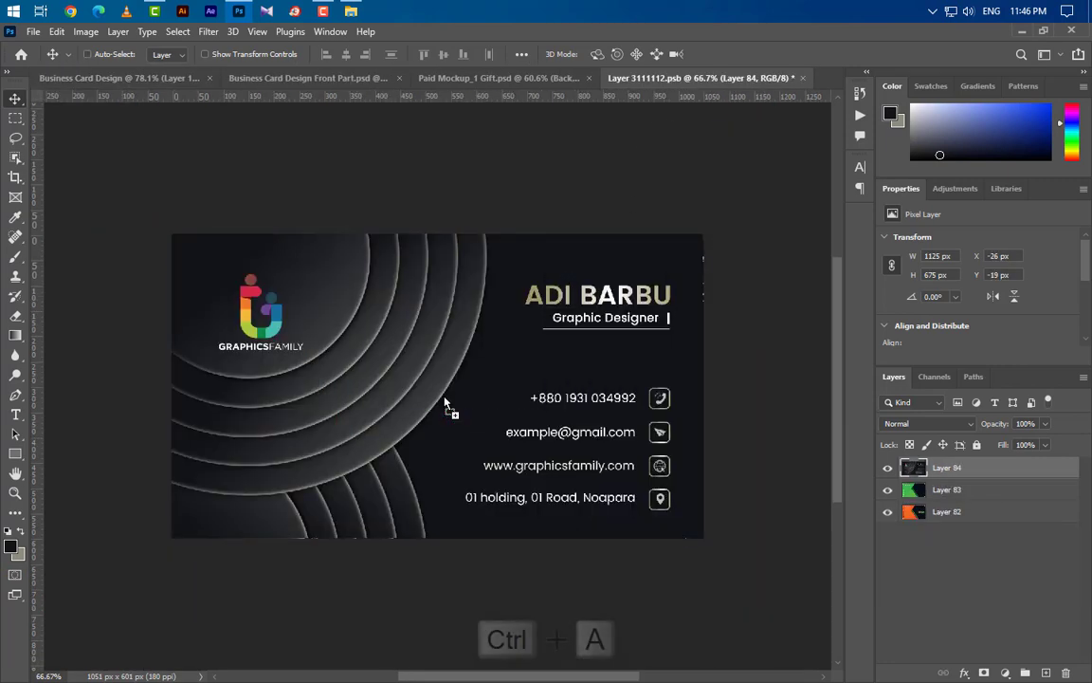
left_click(345, 57)
left_click(443, 54)
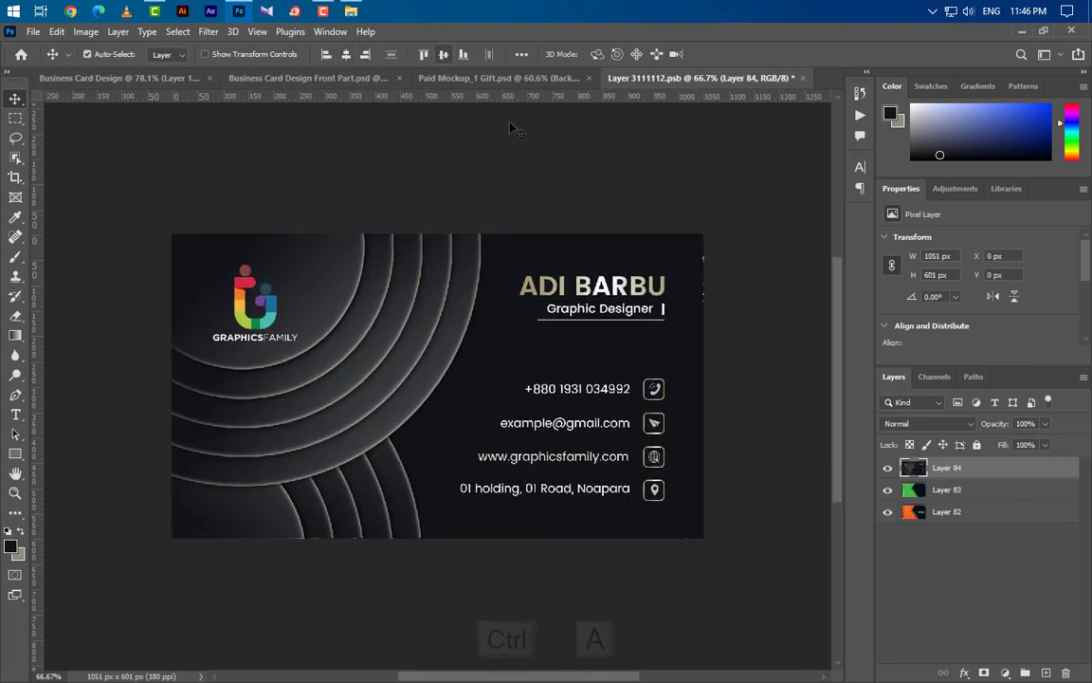
key("ctrl+d")
left_click(802, 79)
left_click(468, 276)
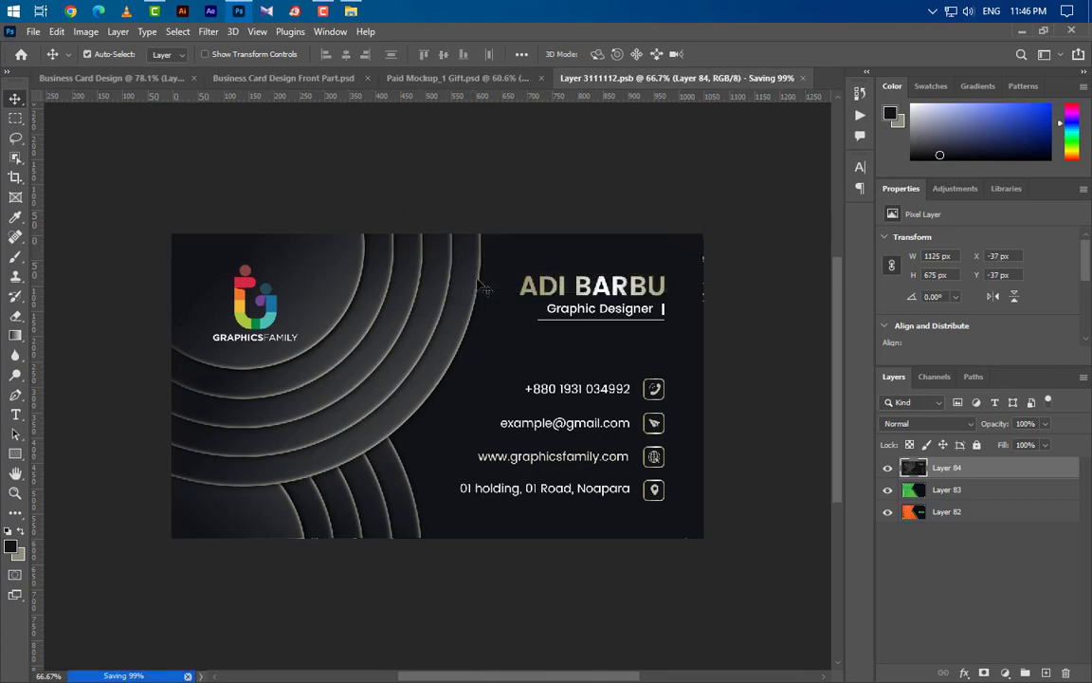